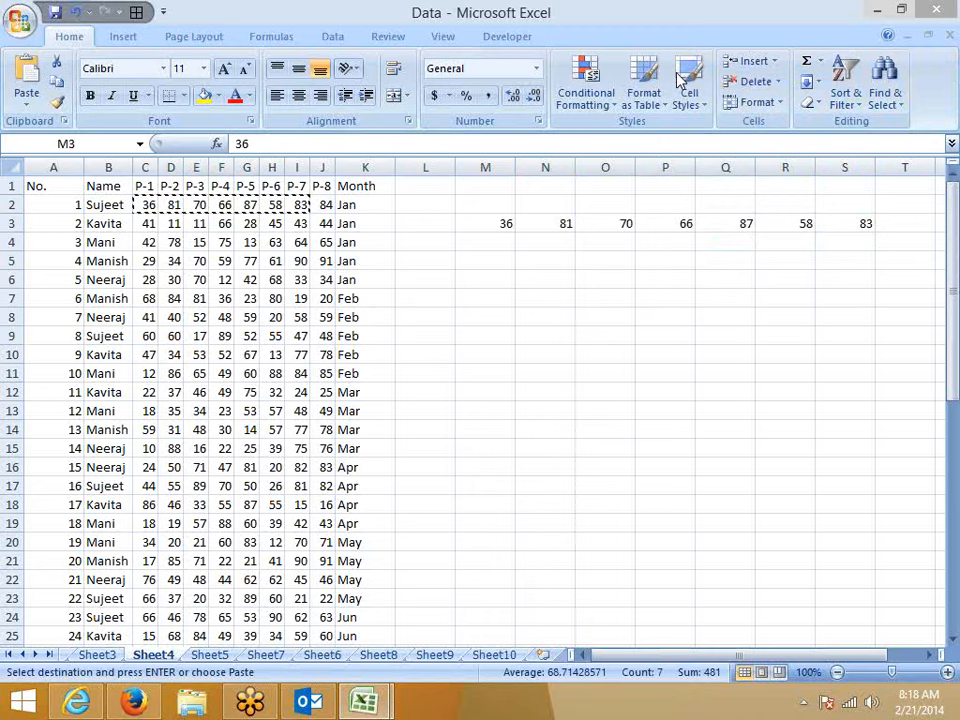
Step: Total the row M3:S3 in cell T3 with AutoSum, and undo that sum
drag(665, 298, 885, 210)
click(896, 220)
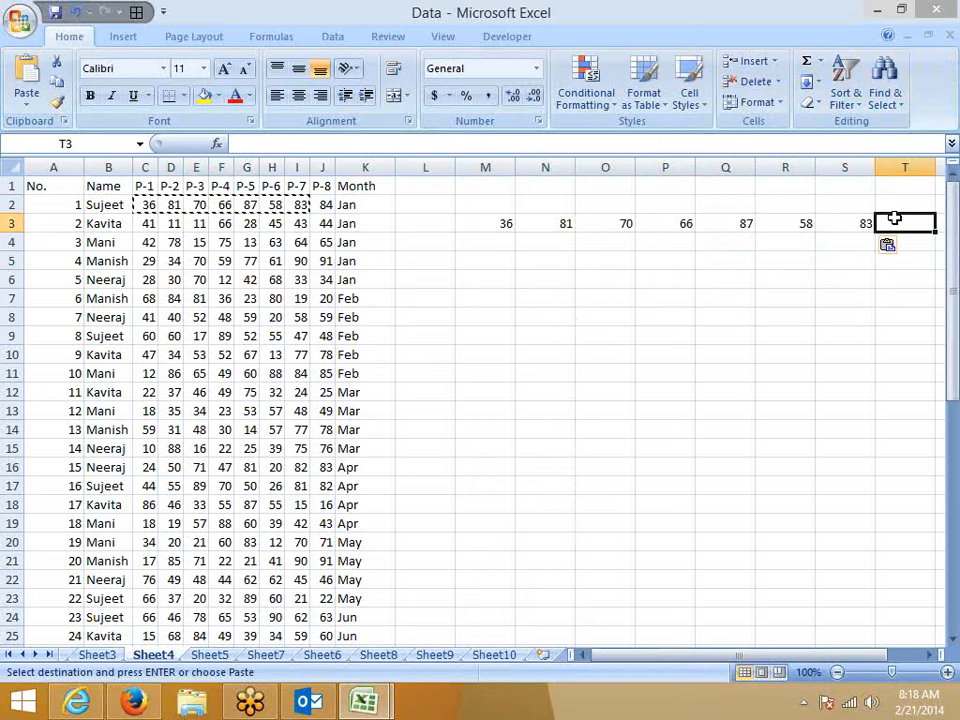
key(alt+equal)
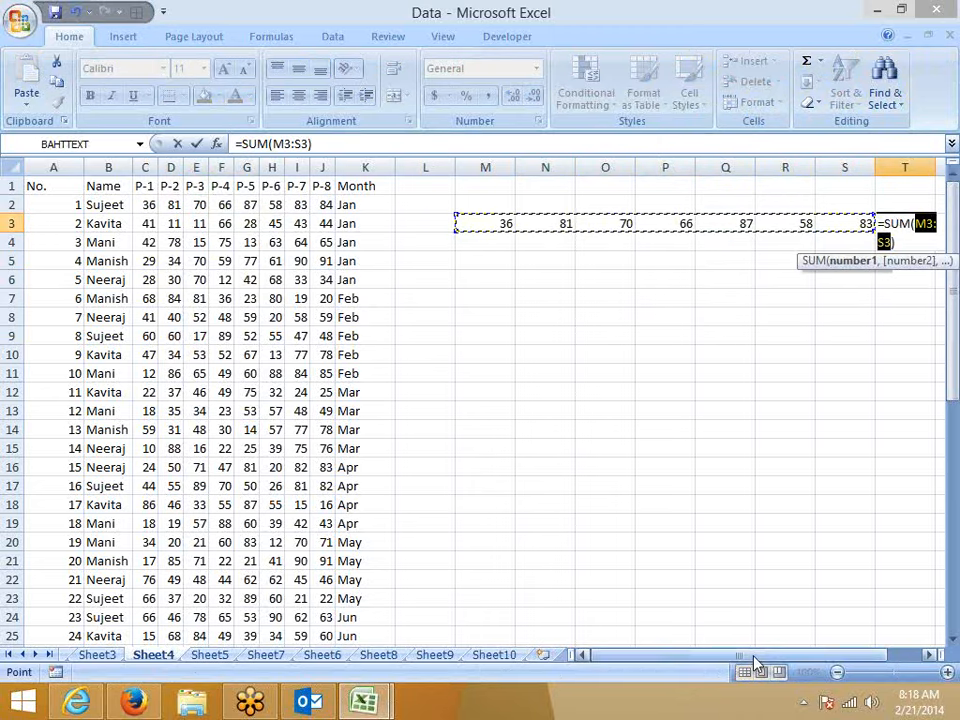
drag(755, 663, 808, 663)
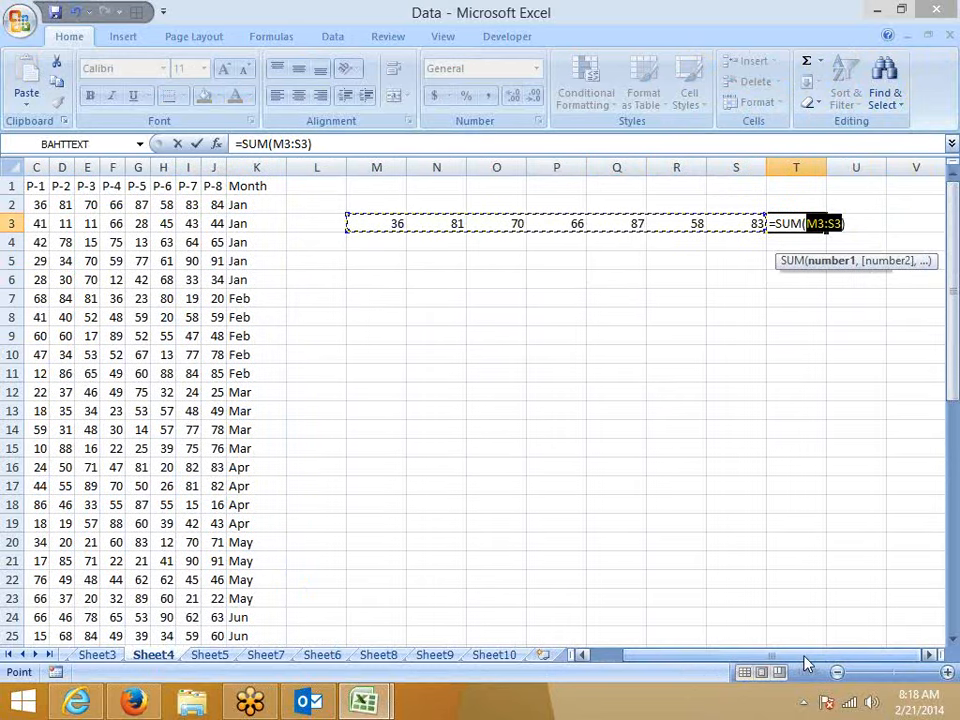
key(Return)
key(ctrl+z)
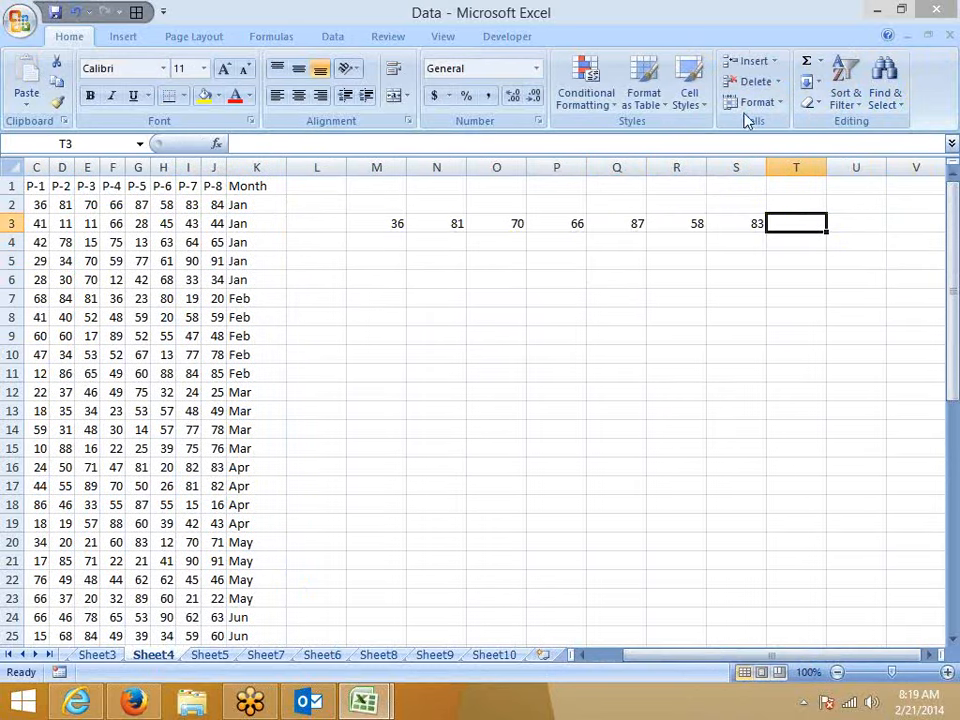
Step: Try the AutoSum functions Average and Count Numbers on M3:S3 in cell T3, cancelling each formula
click(822, 63)
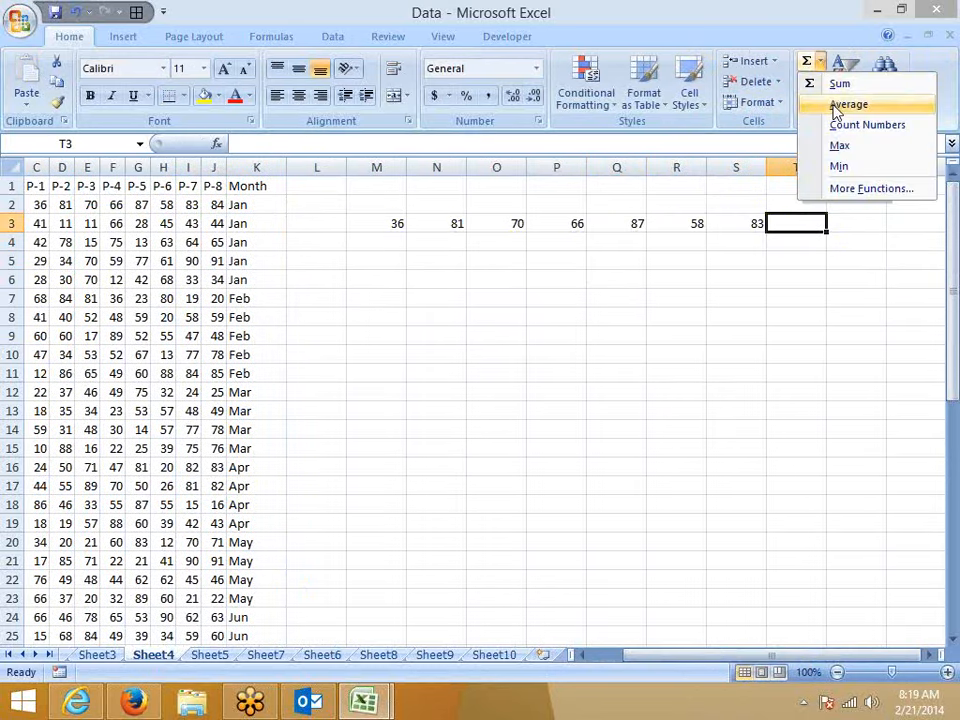
click(834, 109)
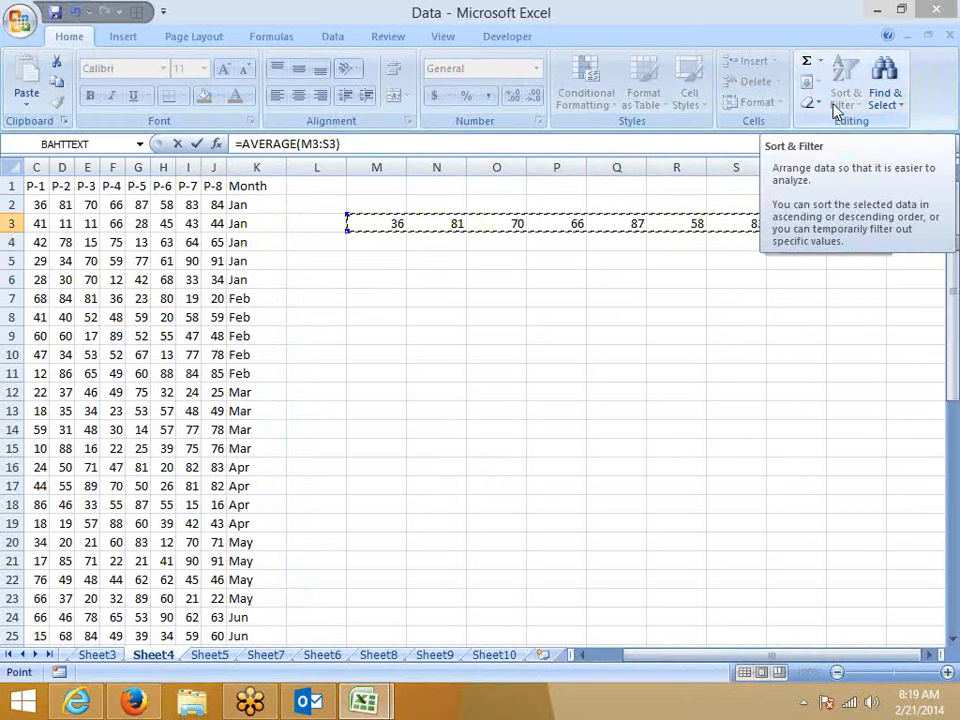
key(Escape)
click(822, 63)
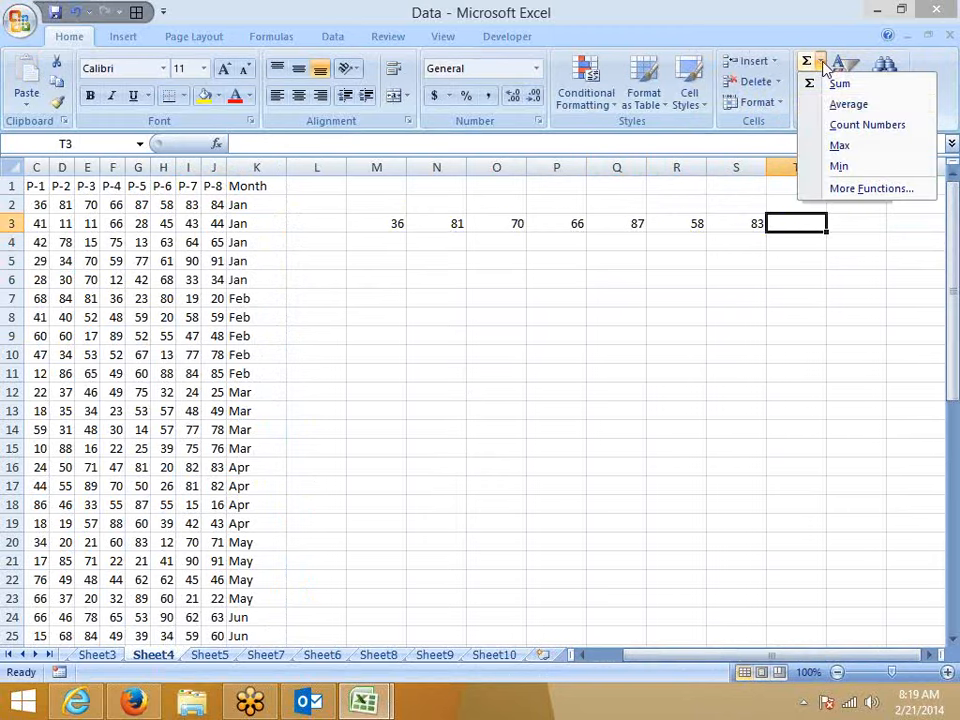
click(838, 126)
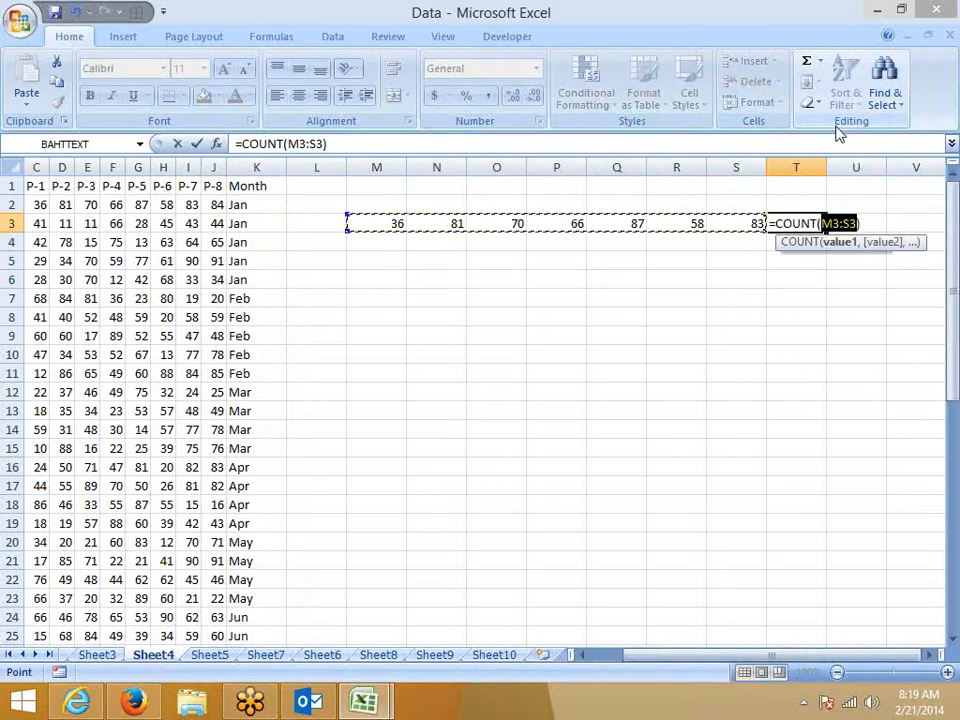
key(Escape)
Step: Try an AutoSum Average in T3 with cell O3 cleared, and undo the clearing of O3
click(478, 227)
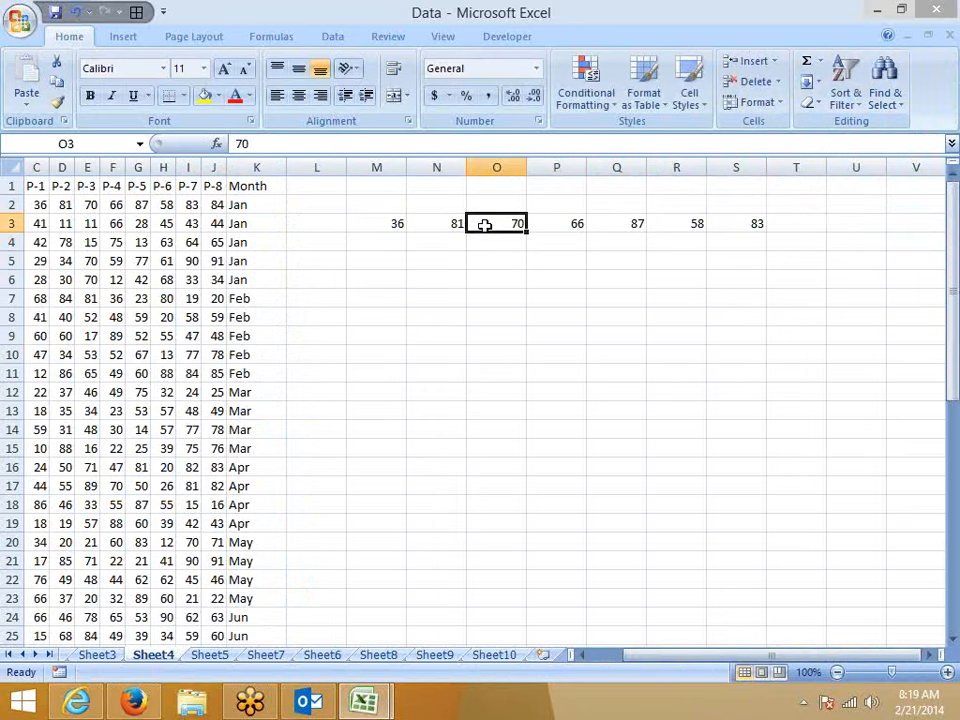
key(Delete)
click(790, 219)
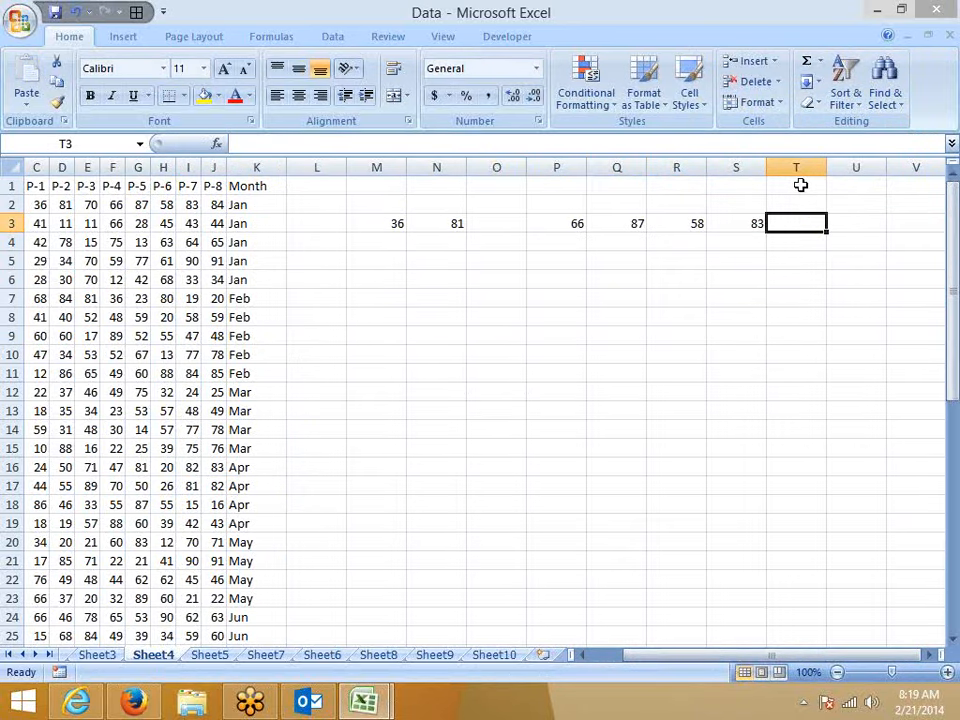
click(819, 61)
click(840, 104)
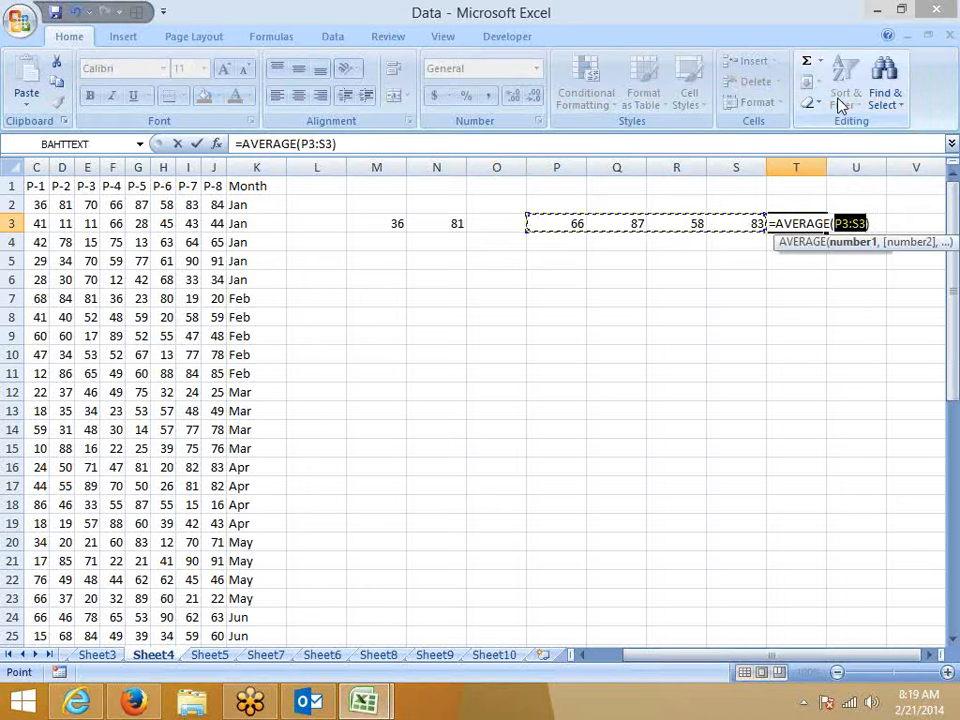
key(Escape)
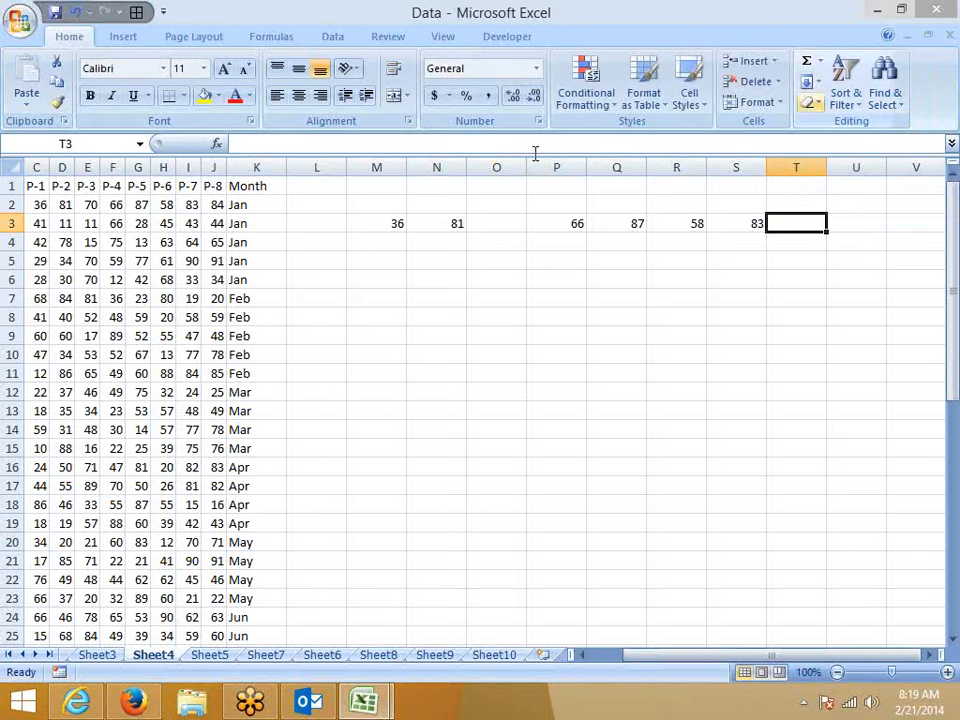
key(ctrl+z)
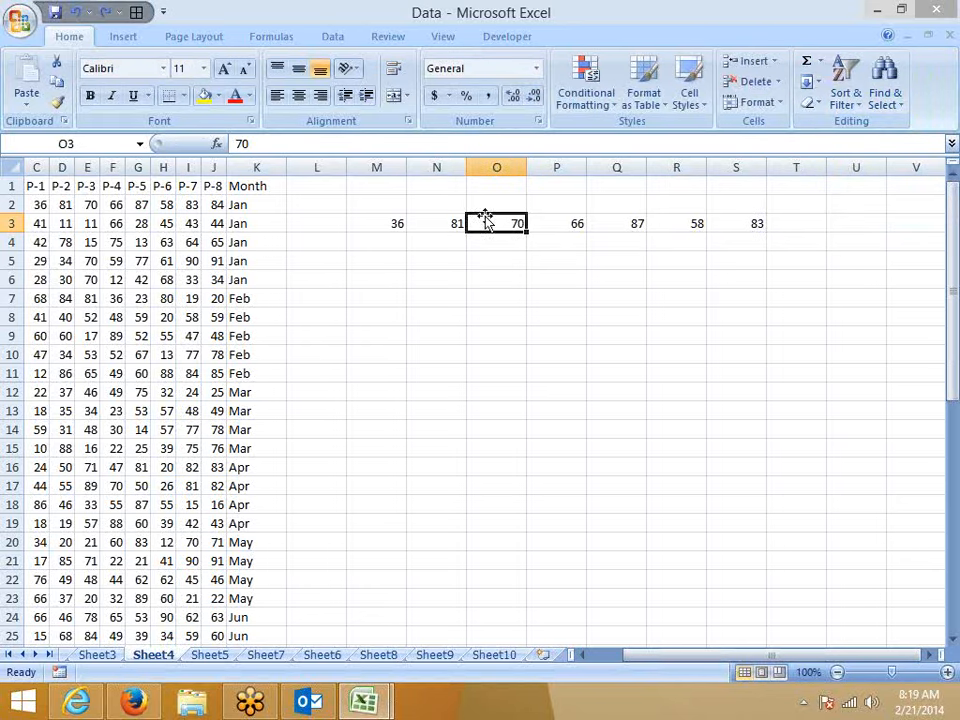
Step: Clear the copied numbers from the range M3:S3
click(530, 298)
drag(388, 225, 716, 234)
key(Delete)
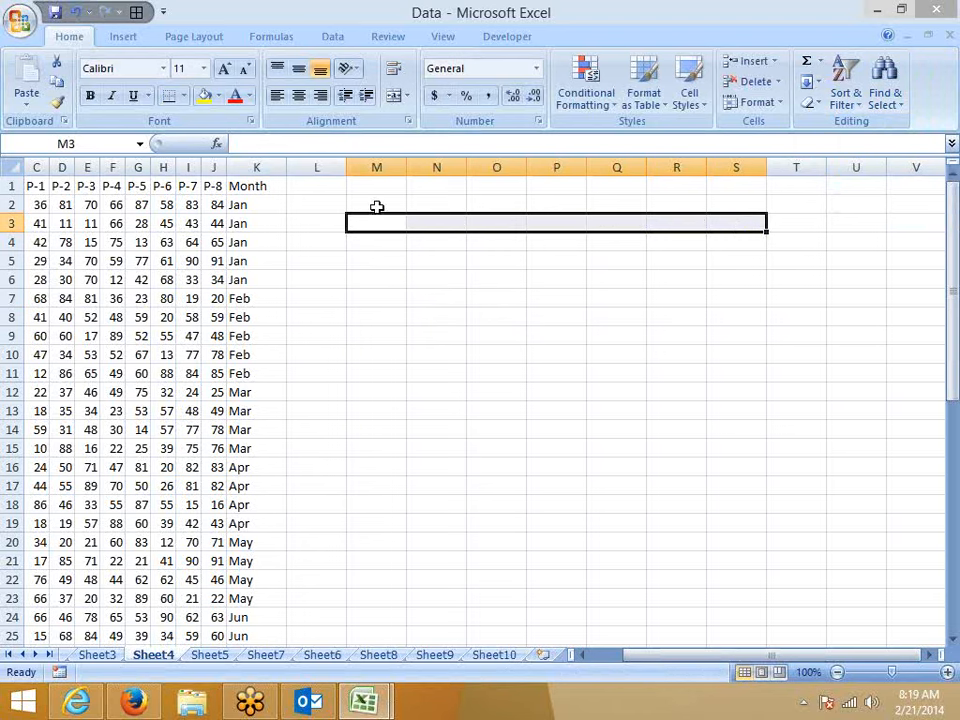
click(605, 225)
Step: Copy the month Jan from cell K2 into cell M2
click(370, 204)
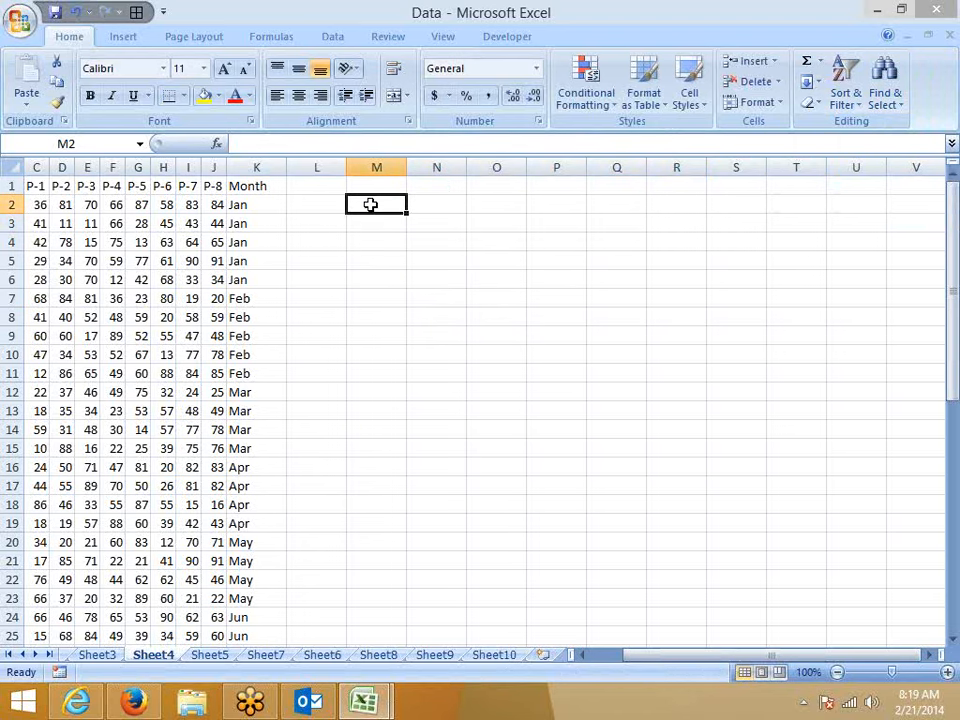
key(Left)
key(Left)
key(ctrl+c)
key(Right)
key(Right)
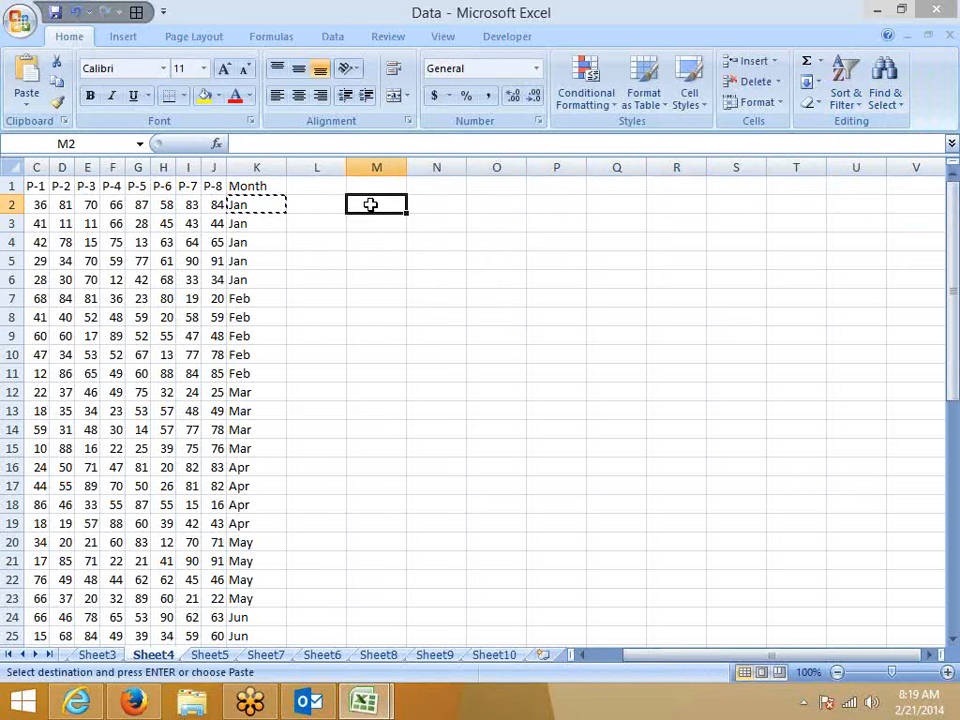
key(ctrl+v)
key(Escape)
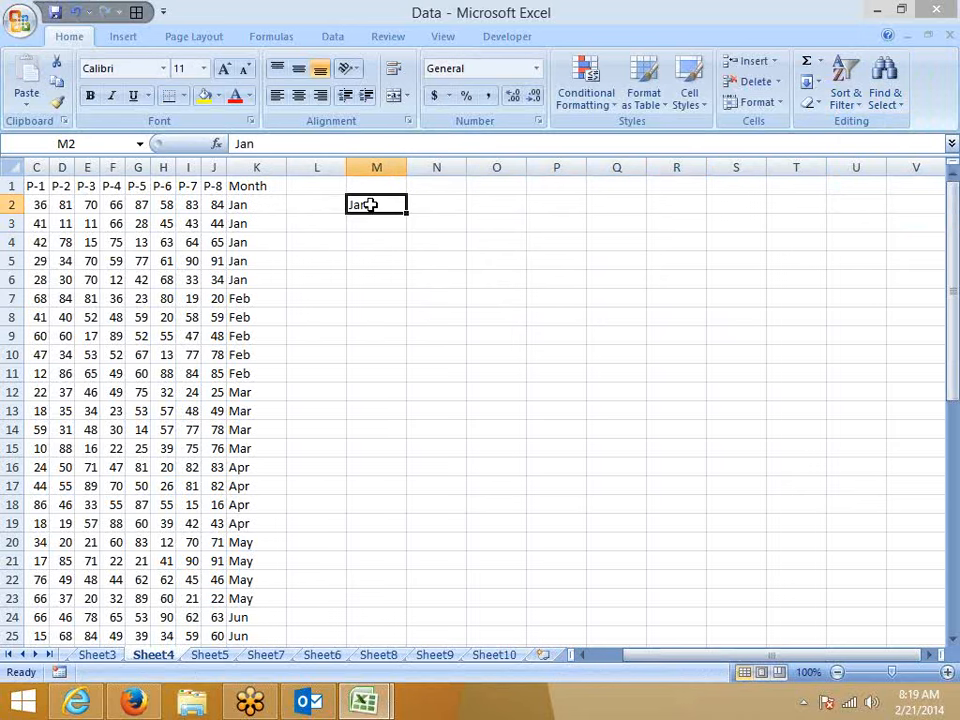
Step: Try copying Jan from M2 into M3:M6 with copy and paste, and undo the paste
shift+click(367, 268)
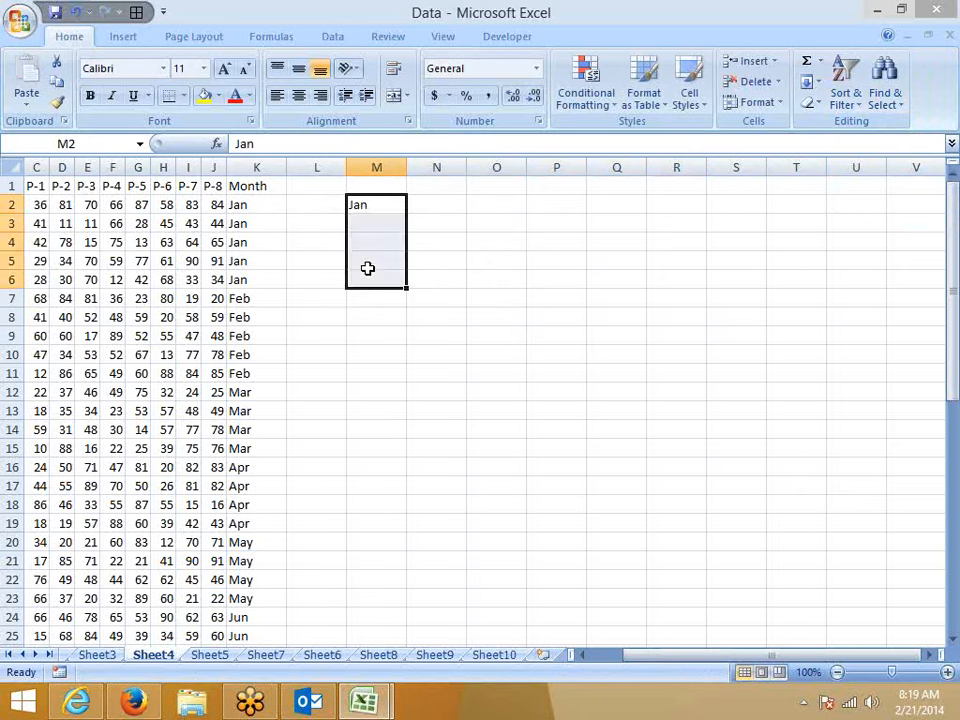
click(370, 242)
click(371, 205)
key(ctrl+c)
drag(371, 227, 371, 272)
key(ctrl+v)
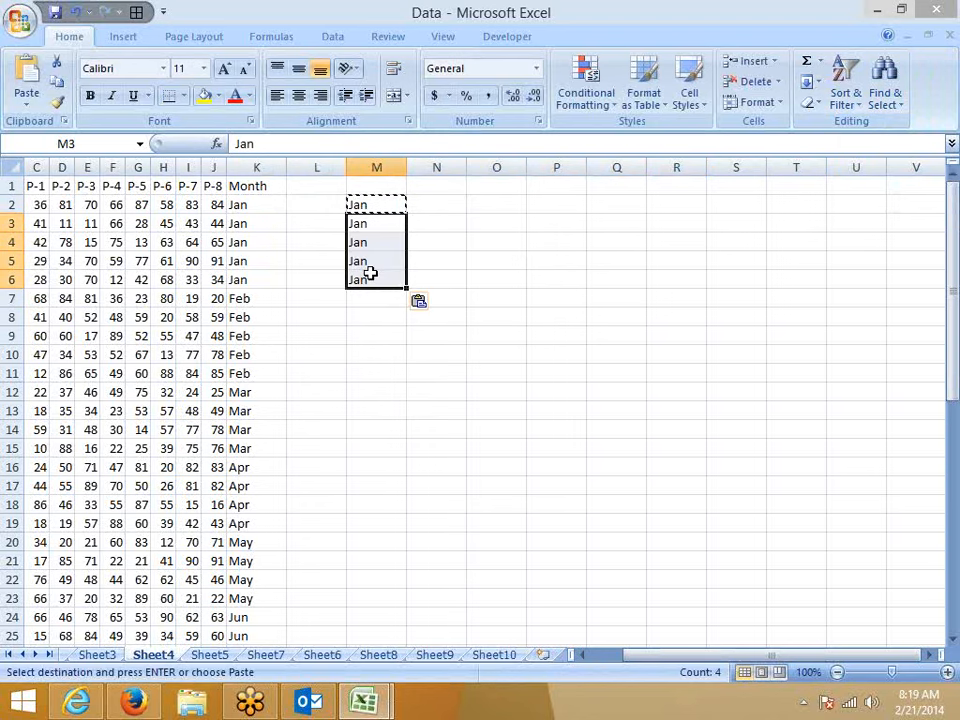
key(ctrl+z)
click(386, 276)
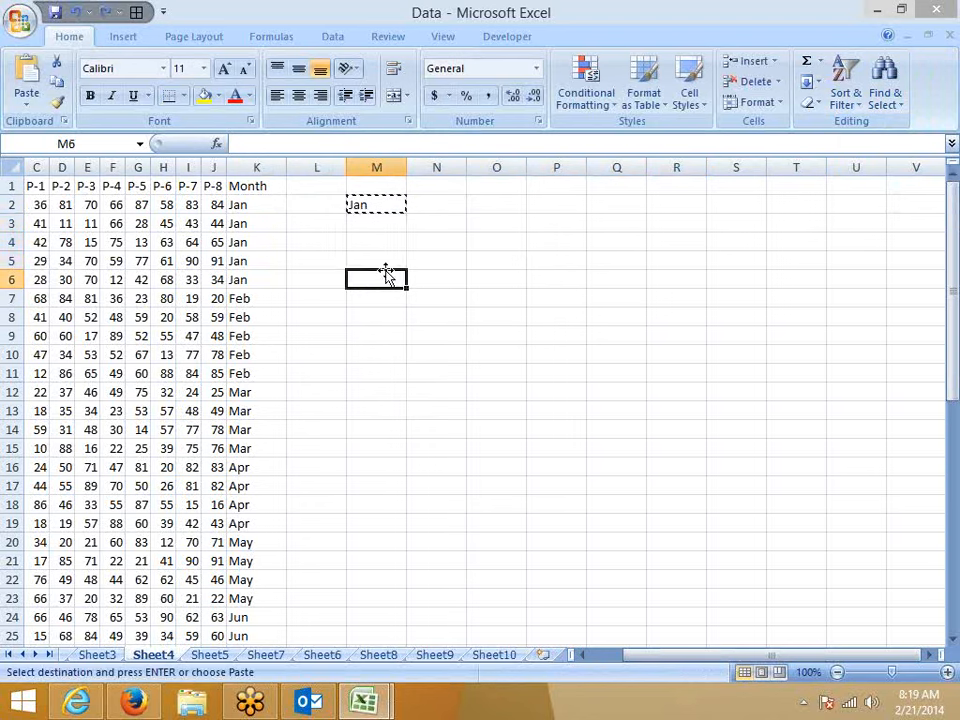
key(Escape)
Step: Fill Jan from M2 down to M6, and fill M2:M6 right into column N
drag(373, 204, 373, 277)
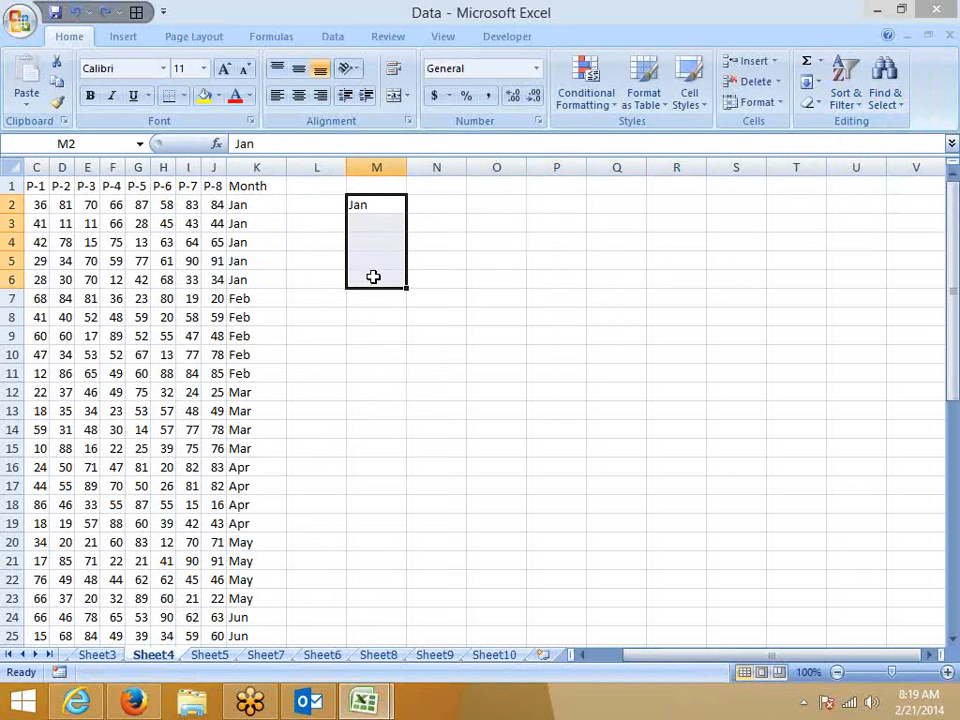
key(ctrl+d)
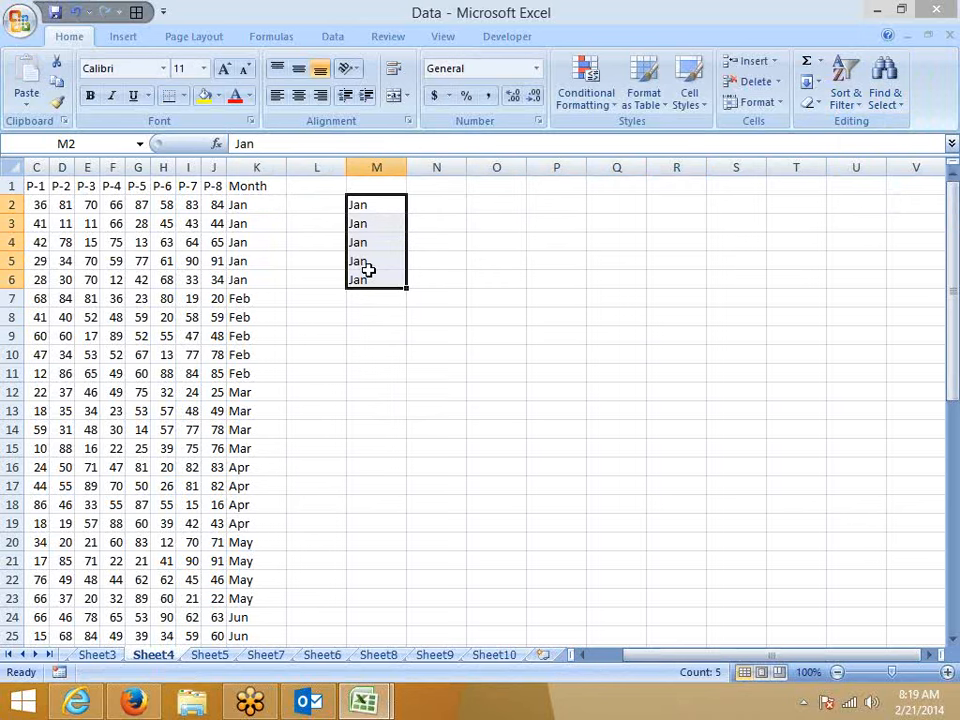
key(shift+Right)
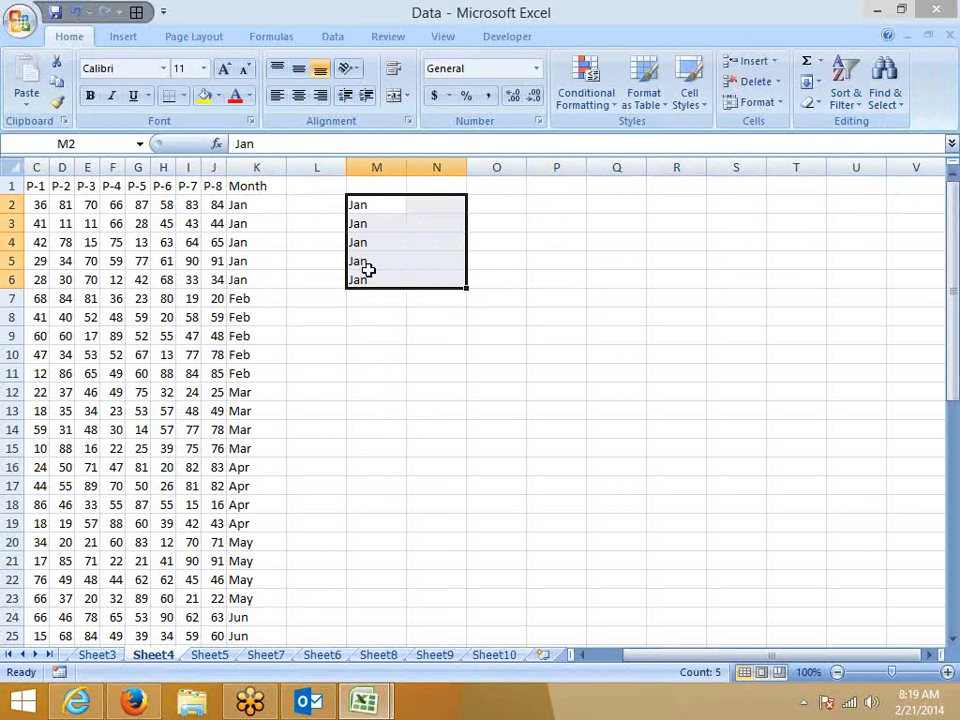
key(ctrl+r)
click(369, 274)
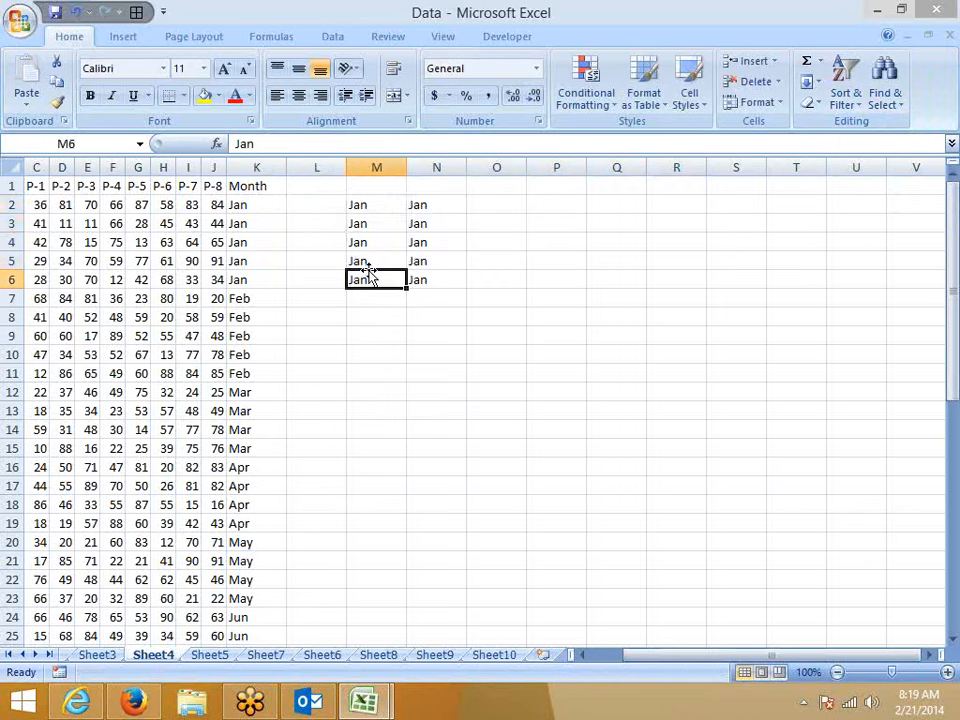
Step: Review the Fill options available for the range M2:N6
drag(377, 210, 424, 283)
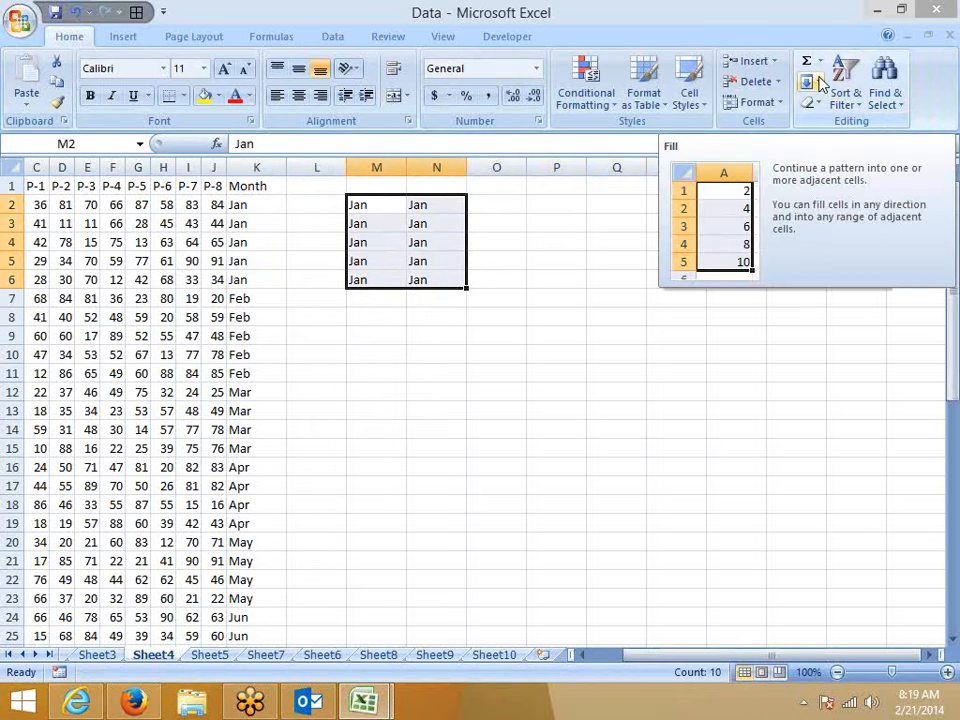
click(818, 82)
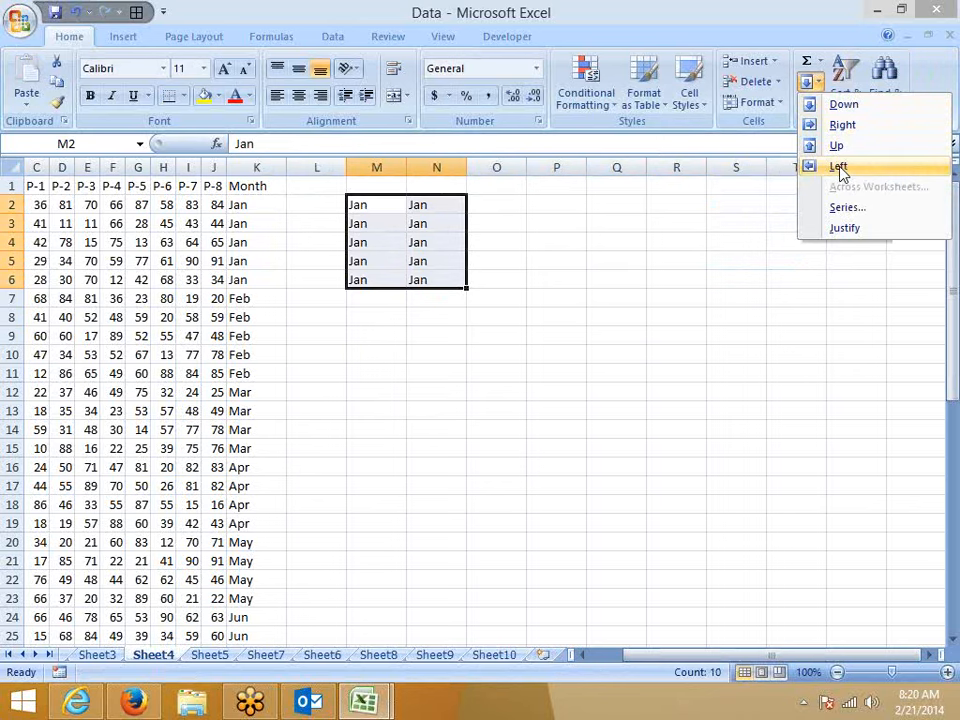
click(377, 204)
click(376, 203)
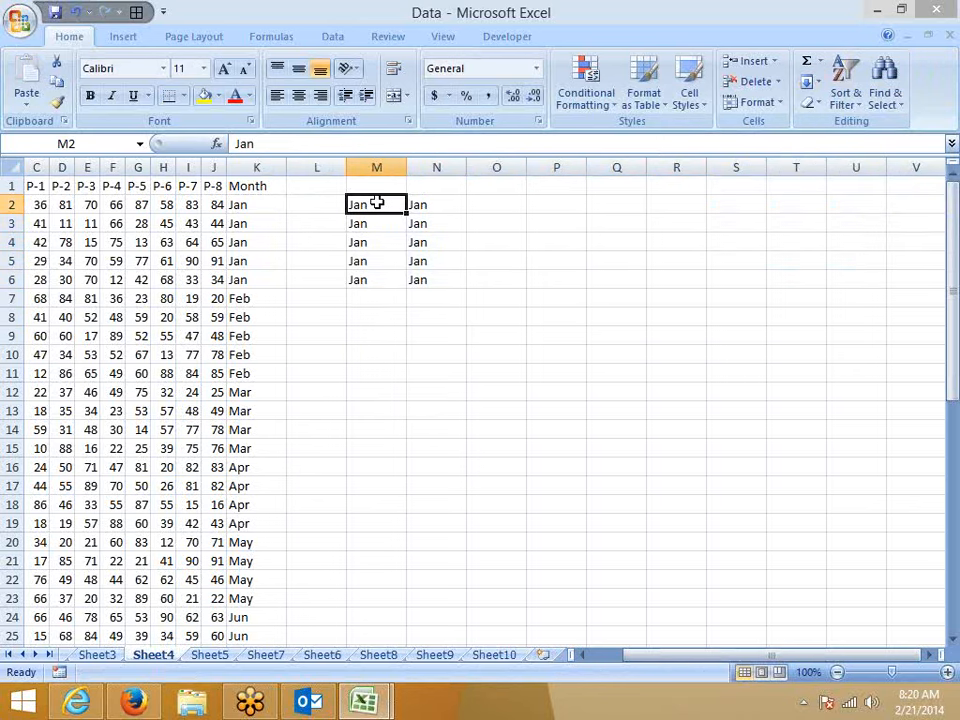
drag(376, 203, 428, 280)
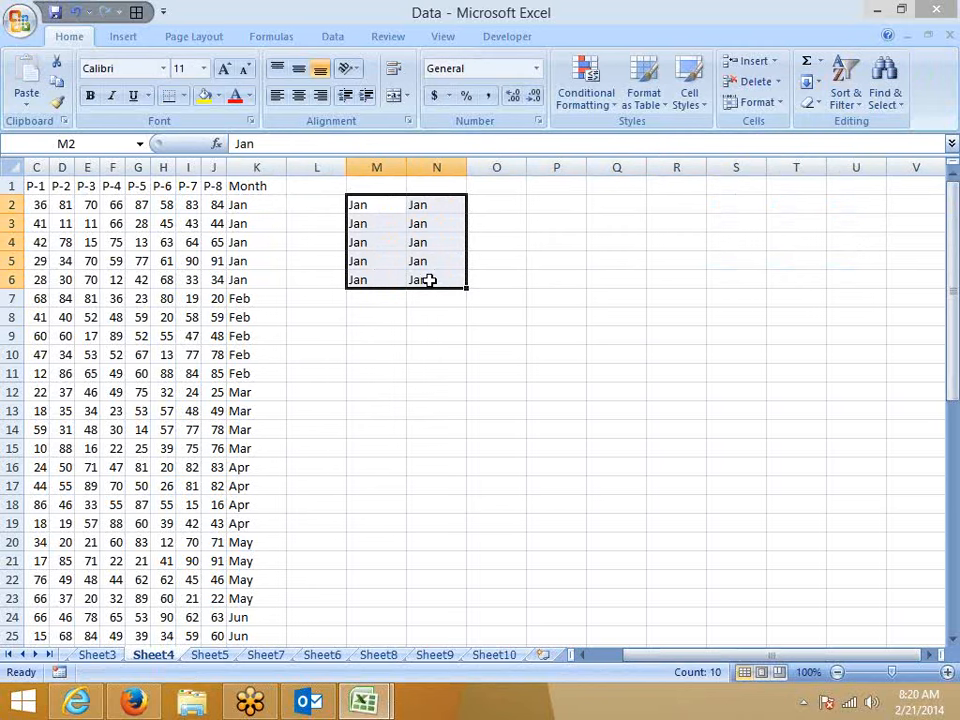
click(436, 317)
drag(369, 204, 462, 293)
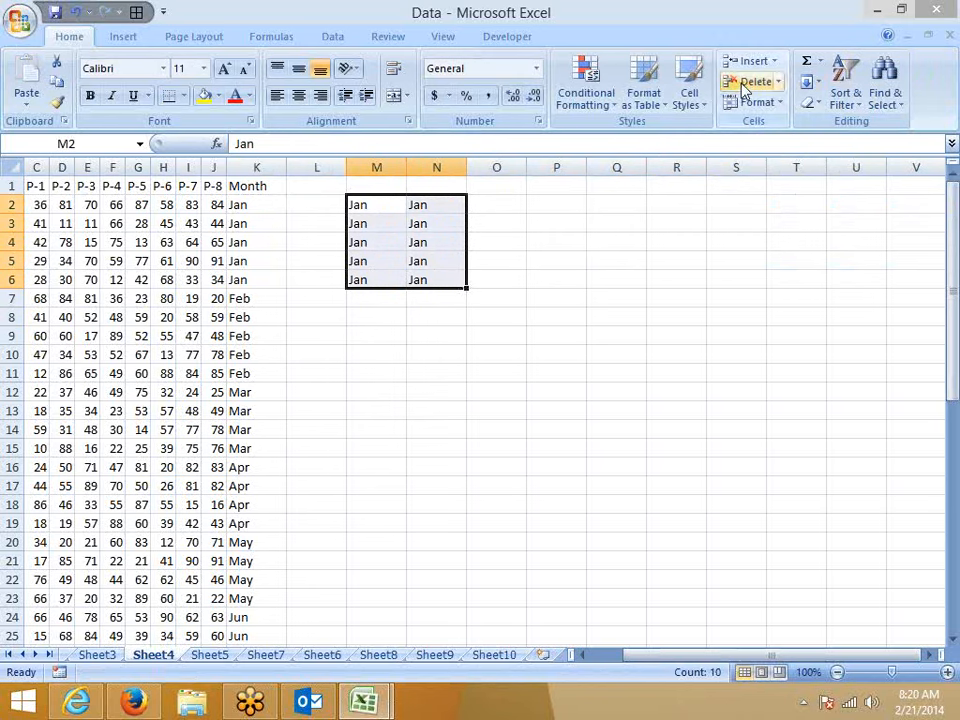
click(817, 84)
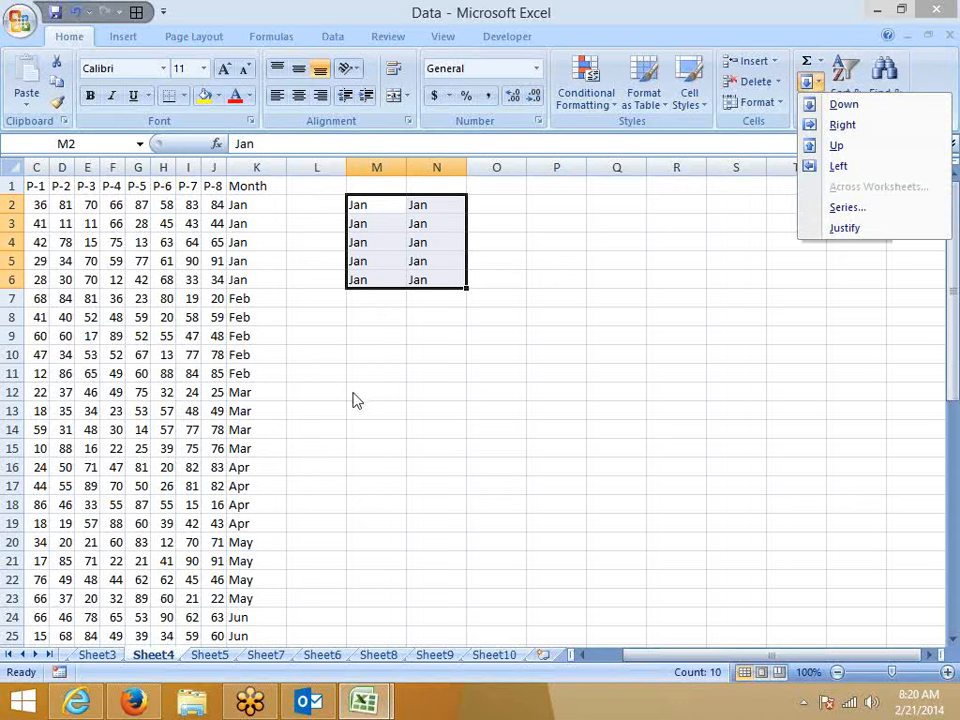
key(Escape)
Step: Create a new blank workbook and enter 1 in cell A1
key(ctrl+n)
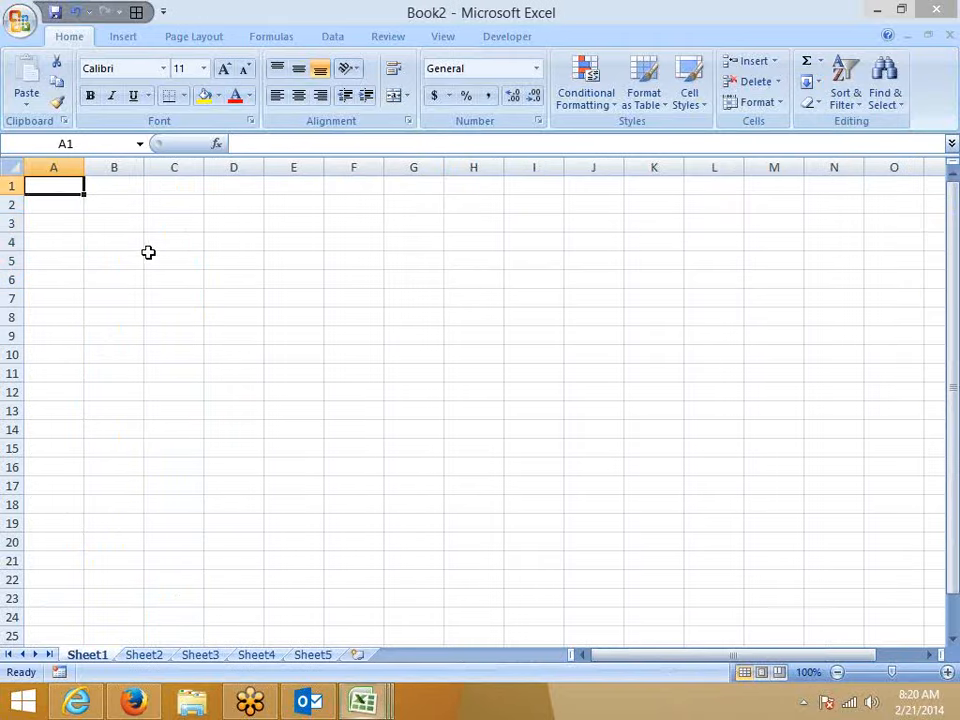
text(1)
key(Return)
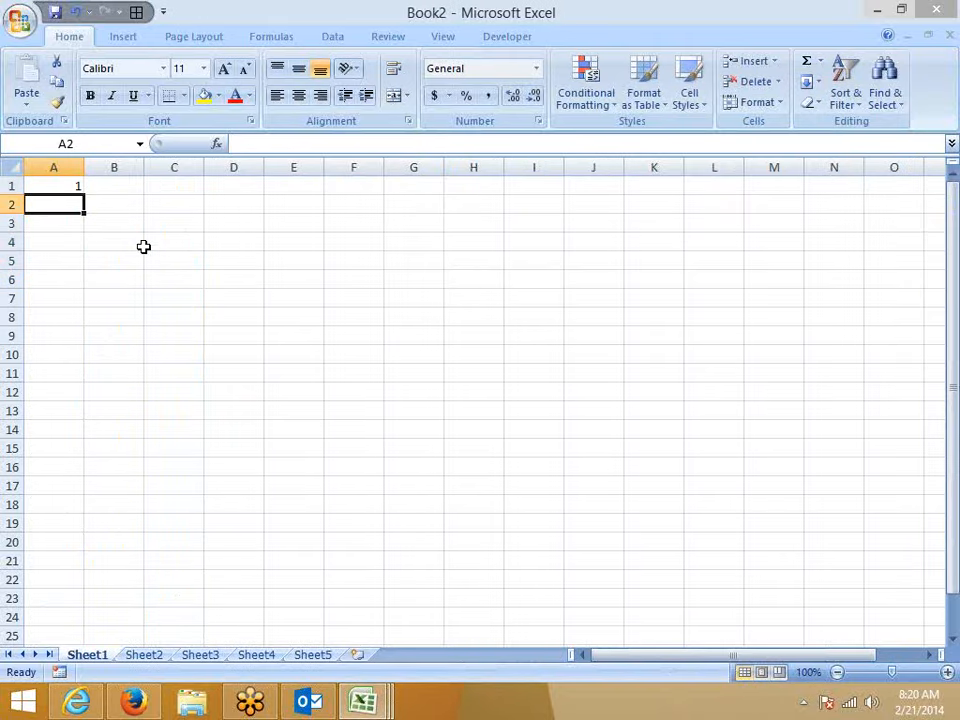
Step: Try filling A1:A15 with a linear series in columns using step value 1, and undo the fill
key(Up)
key(shift+Down)
key(shift+Down)
key(shift+Down)
key(shift+Down)
key(shift+Down)
key(shift+Down)
key(shift+Down)
key(shift+Down)
key(shift+Down)
key(shift+Down)
key(shift+Down)
key(shift+Down)
key(shift+Down)
key(shift+Down)
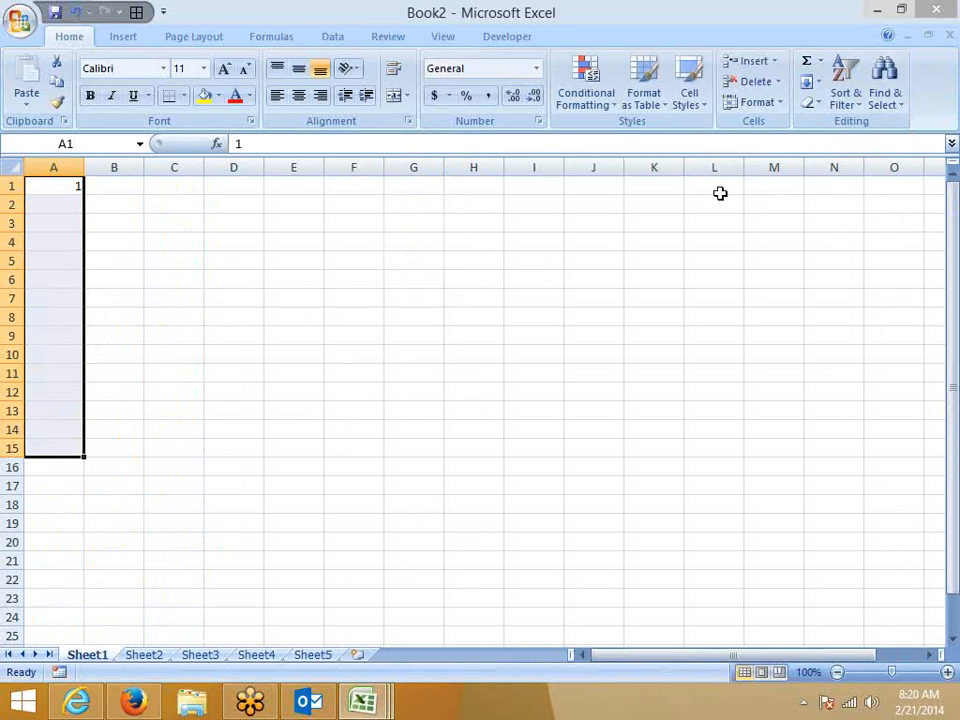
click(808, 88)
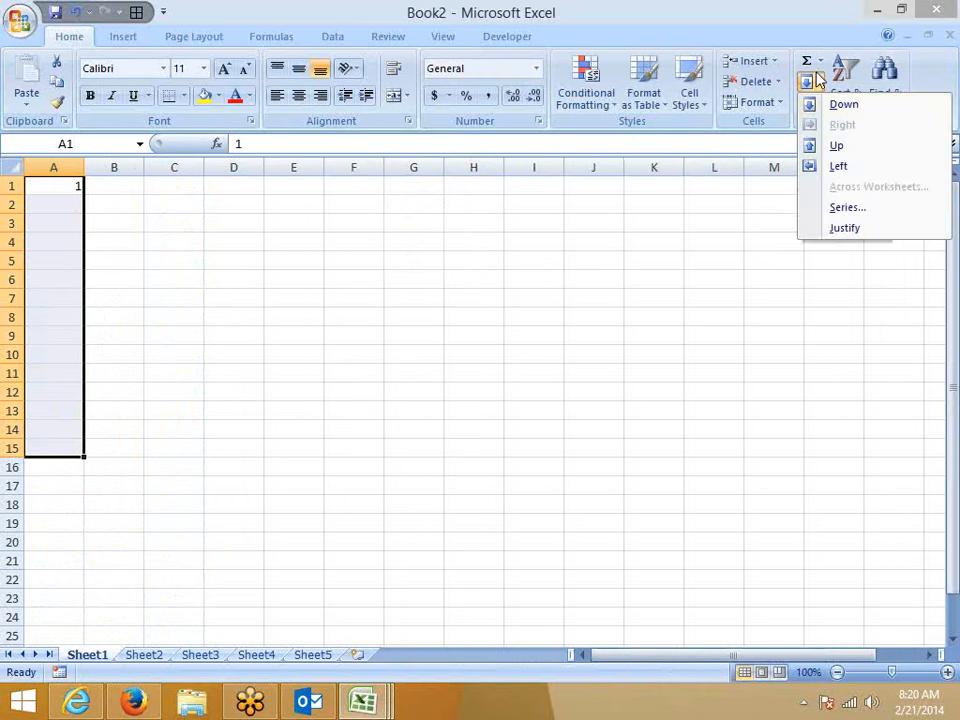
click(845, 209)
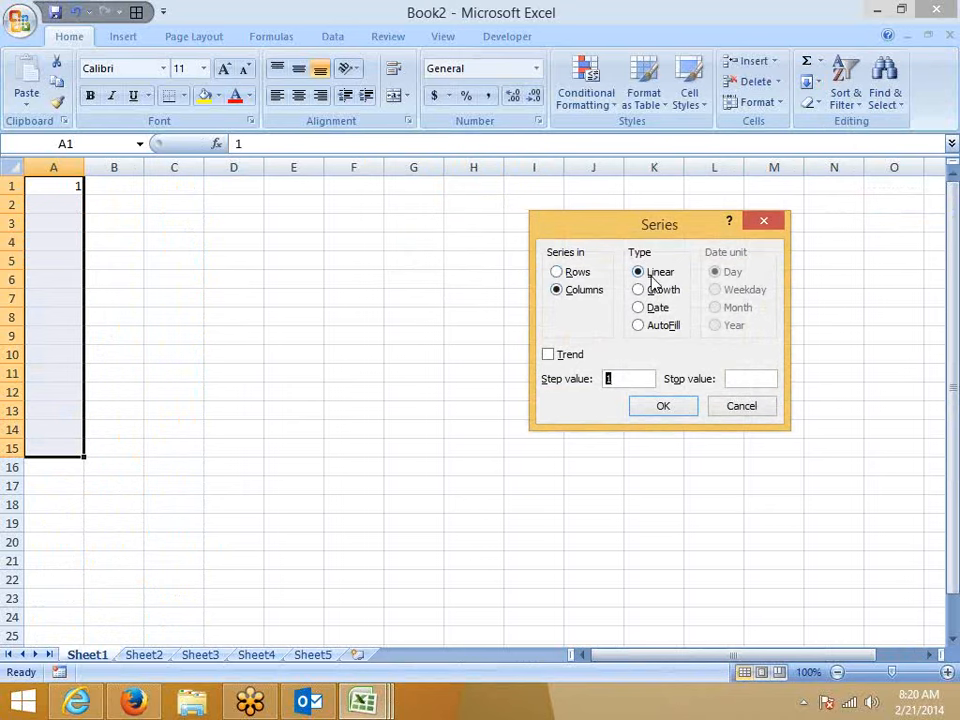
click(660, 407)
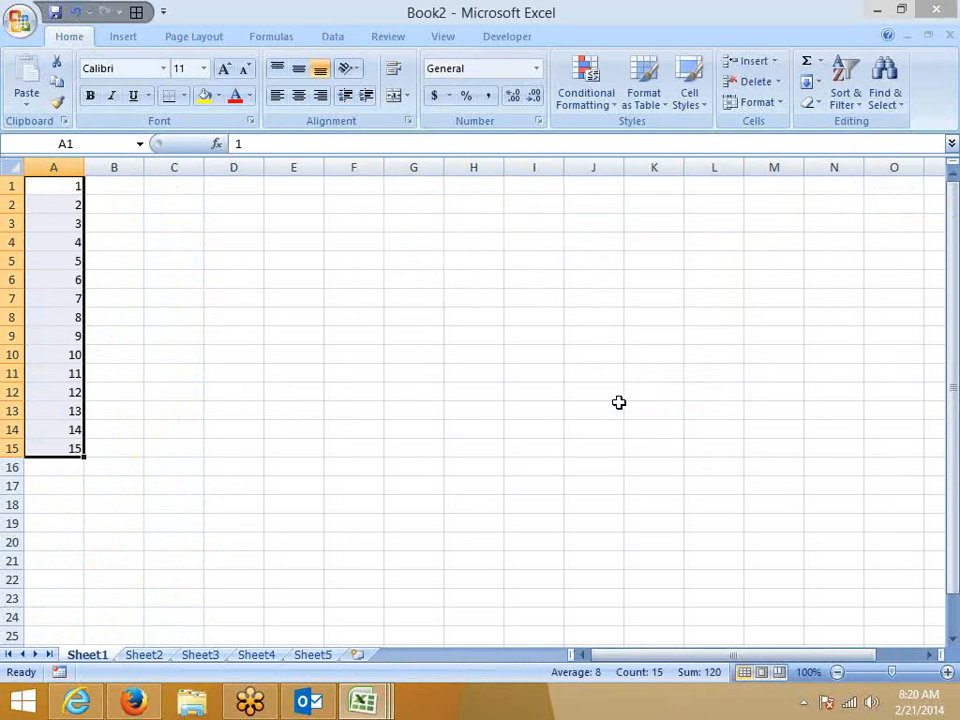
key(ctrl+z)
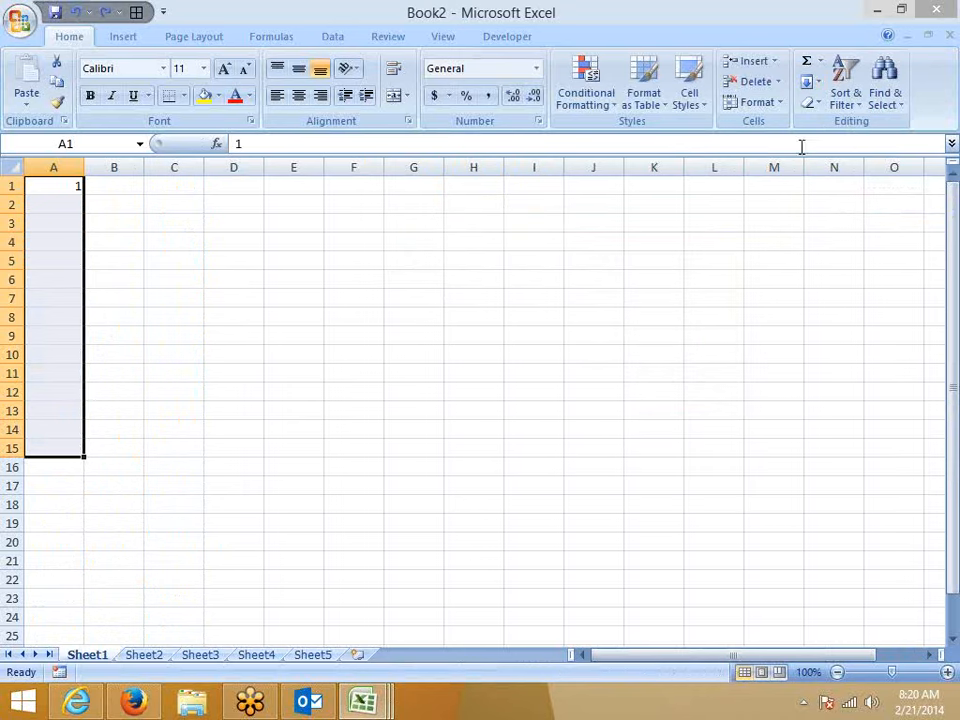
Step: Try filling A1:A15 with a linear series using step value 1 and stop value 10, and undo the fill
click(808, 82)
click(842, 209)
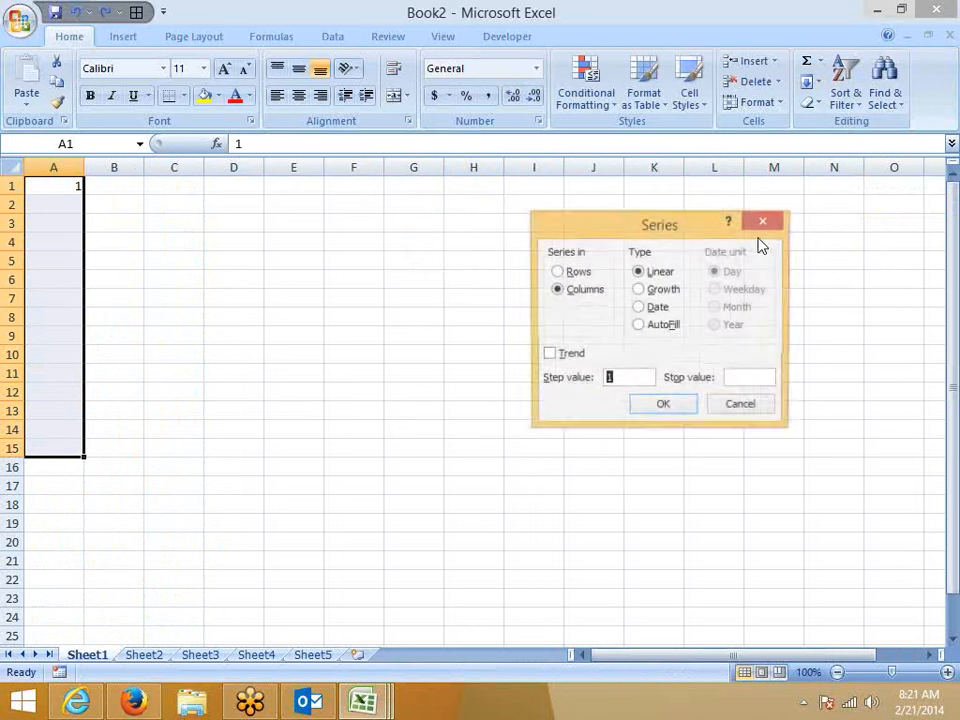
click(731, 378)
text(15)
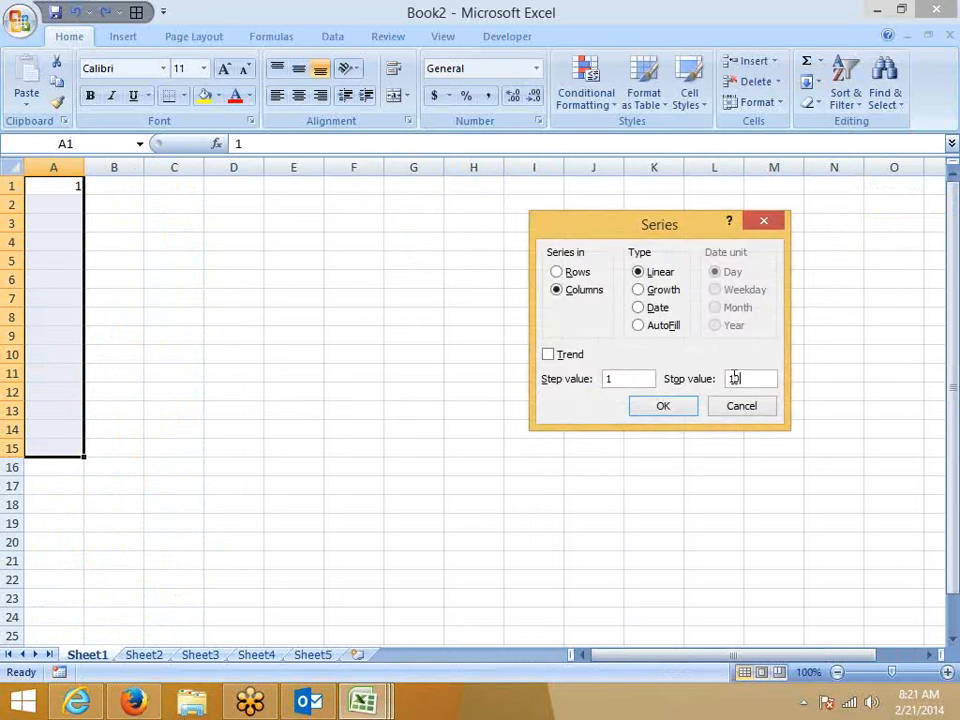
click(668, 405)
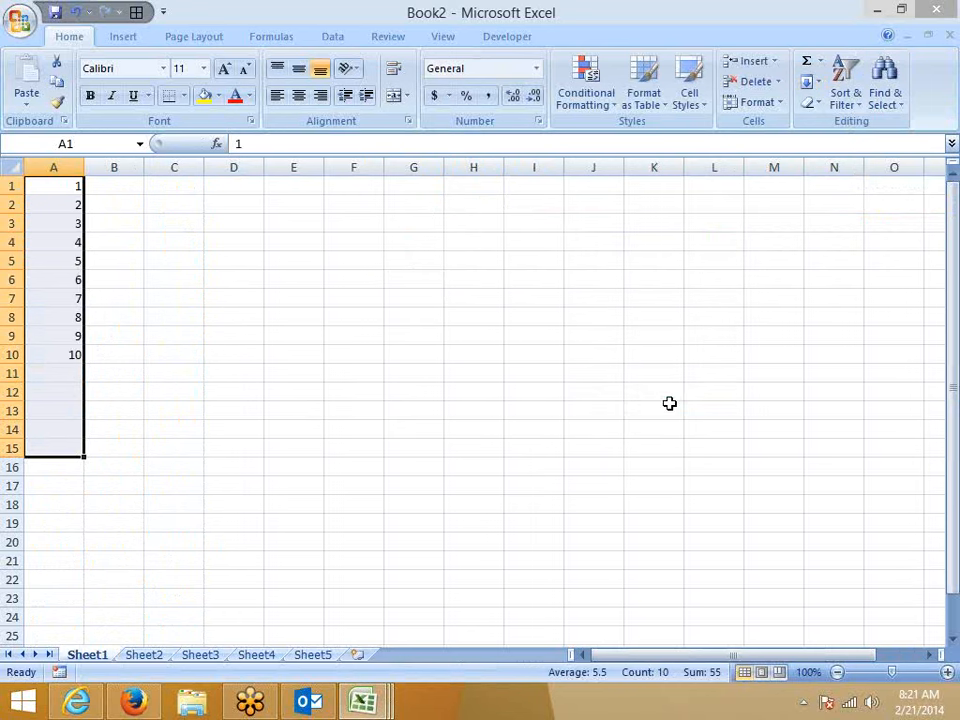
key(ctrl+z)
Step: Replace the starting value in cell A1 with 2
click(62, 187)
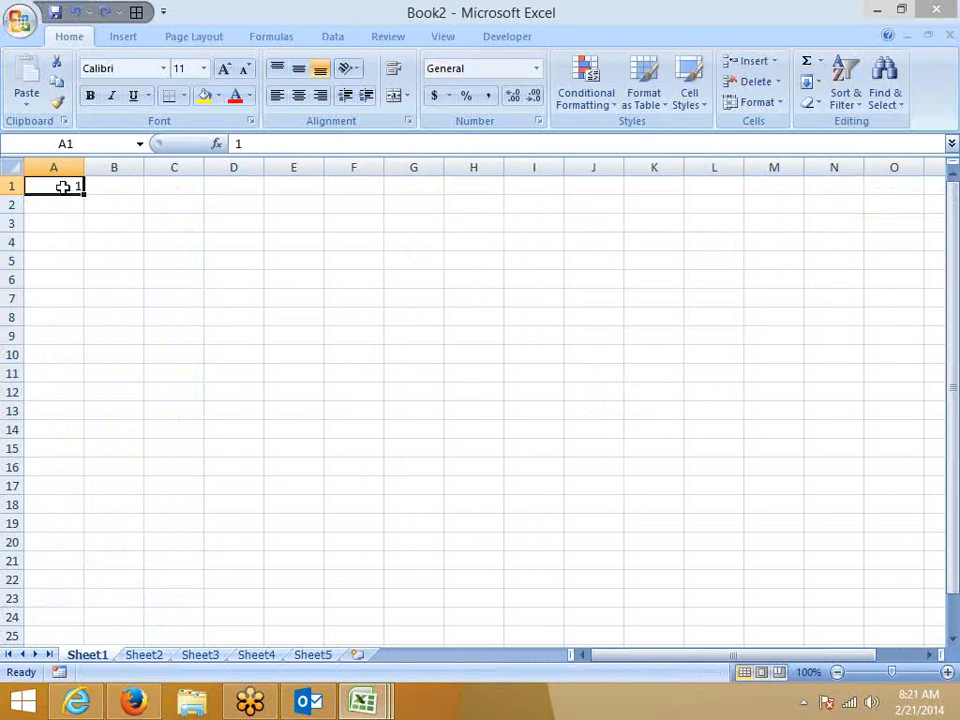
text(2)
key(Return)
Step: Fill A1:A13 with a growth series in columns using step value 2
click(64, 186)
drag(64, 186, 54, 421)
click(815, 81)
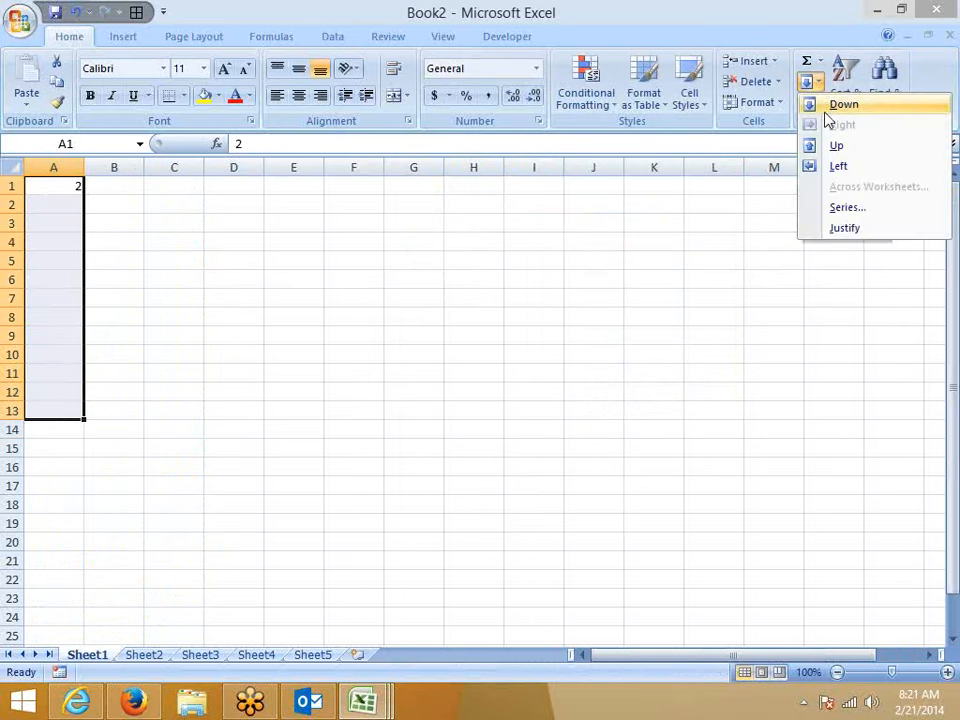
click(846, 207)
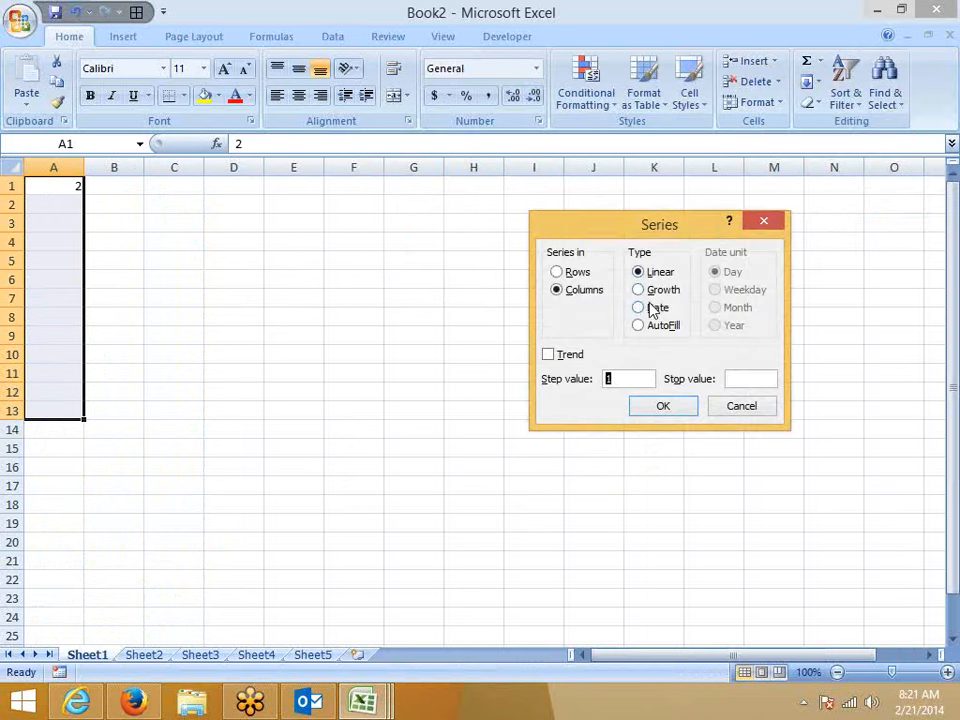
click(655, 290)
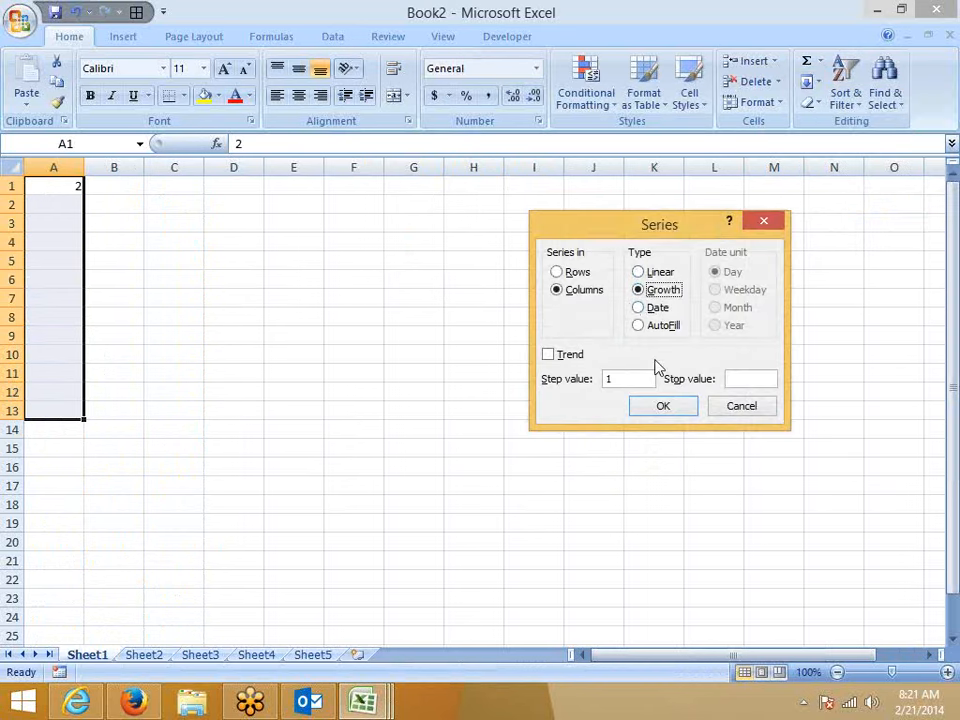
double_click(606, 378)
text(2)
click(651, 402)
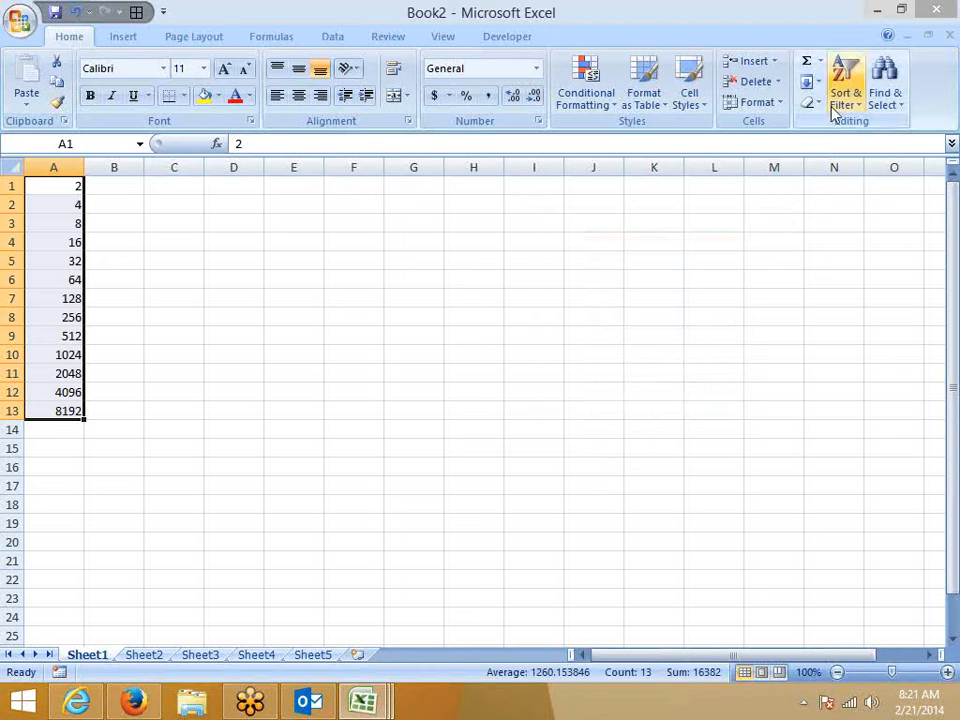
click(812, 82)
click(847, 209)
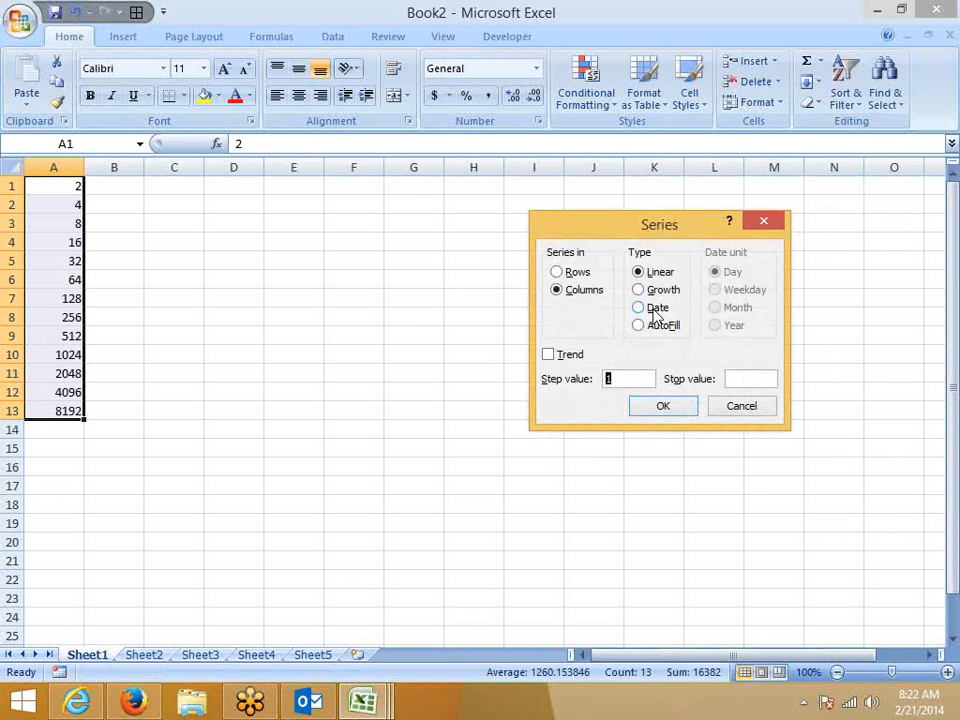
key(Escape)
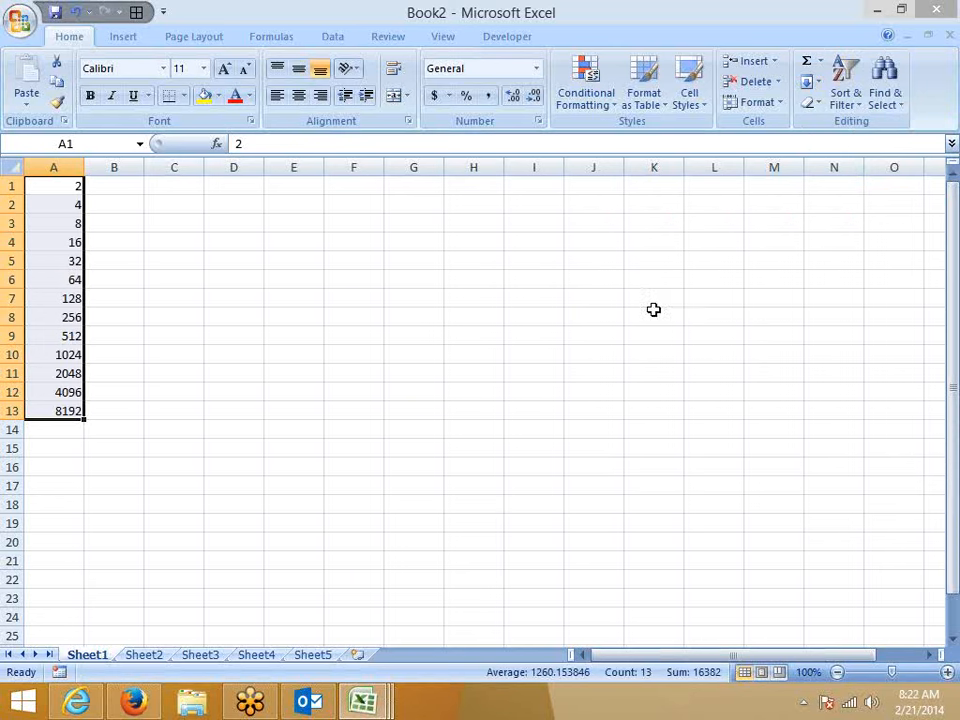
Step: Enter the date 1/1 in cell C1
click(184, 190)
text(1/1)
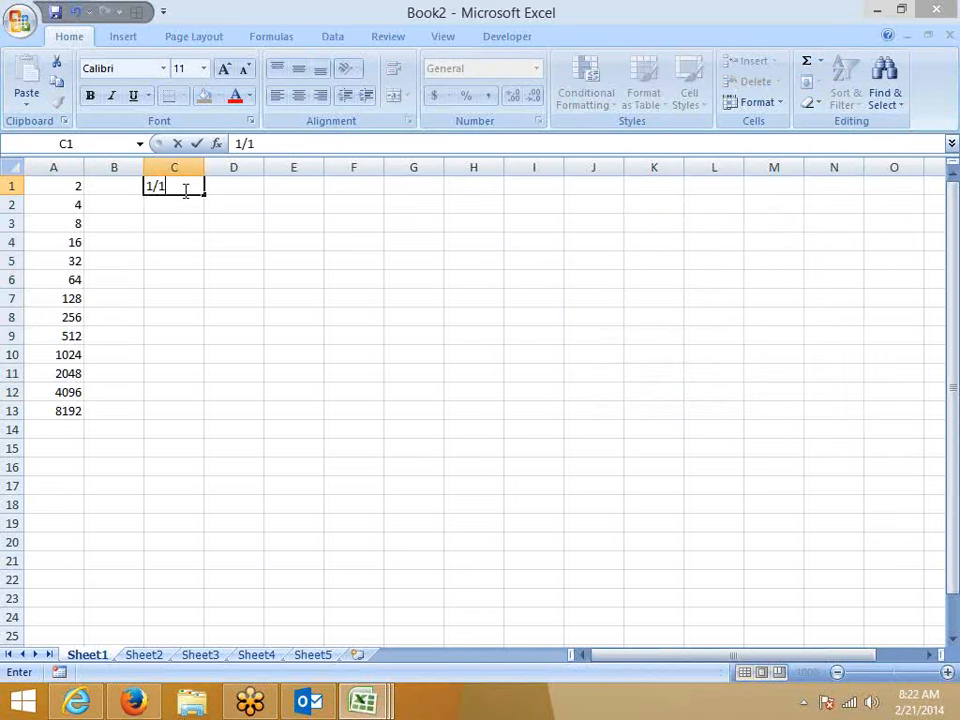
key(Return)
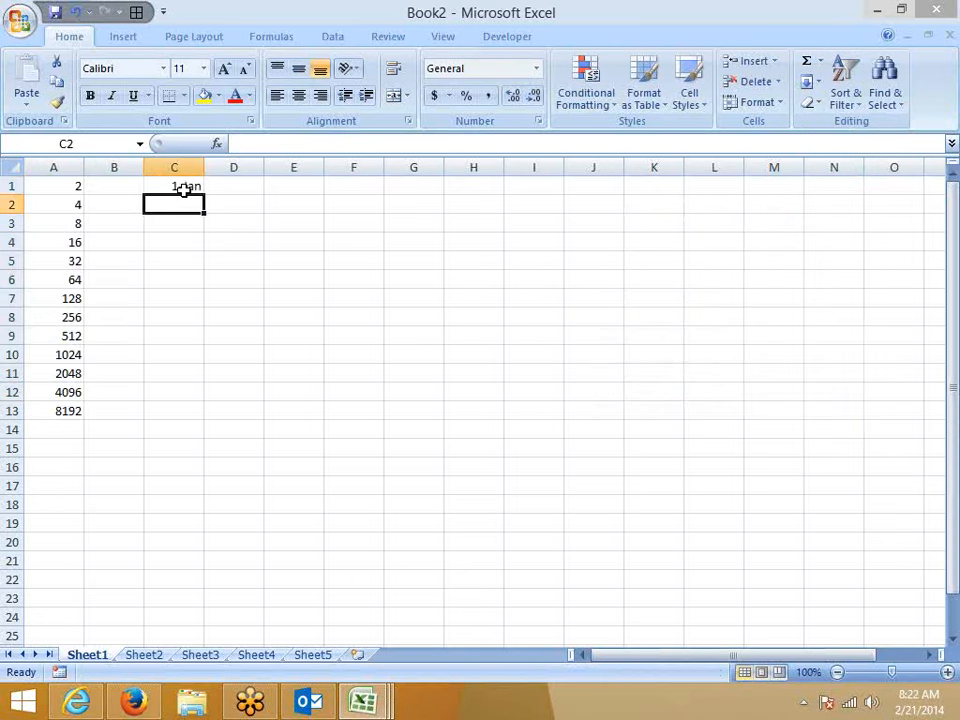
Step: Fill C1:C14 with a date series in columns, using Day as the date unit and step value 1
drag(184, 190, 178, 430)
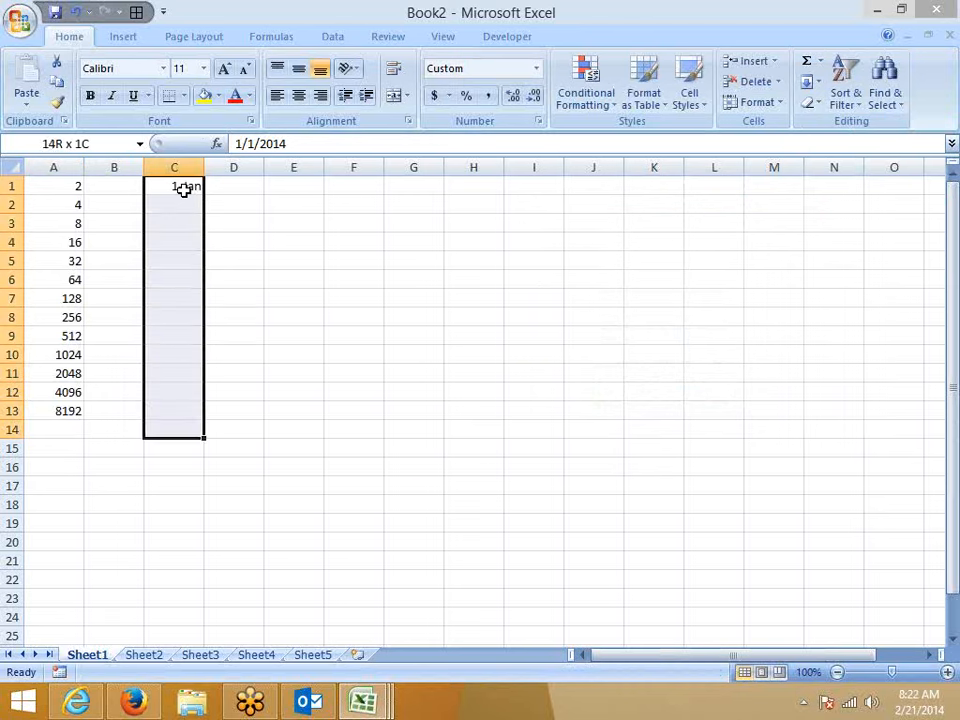
click(812, 81)
click(840, 206)
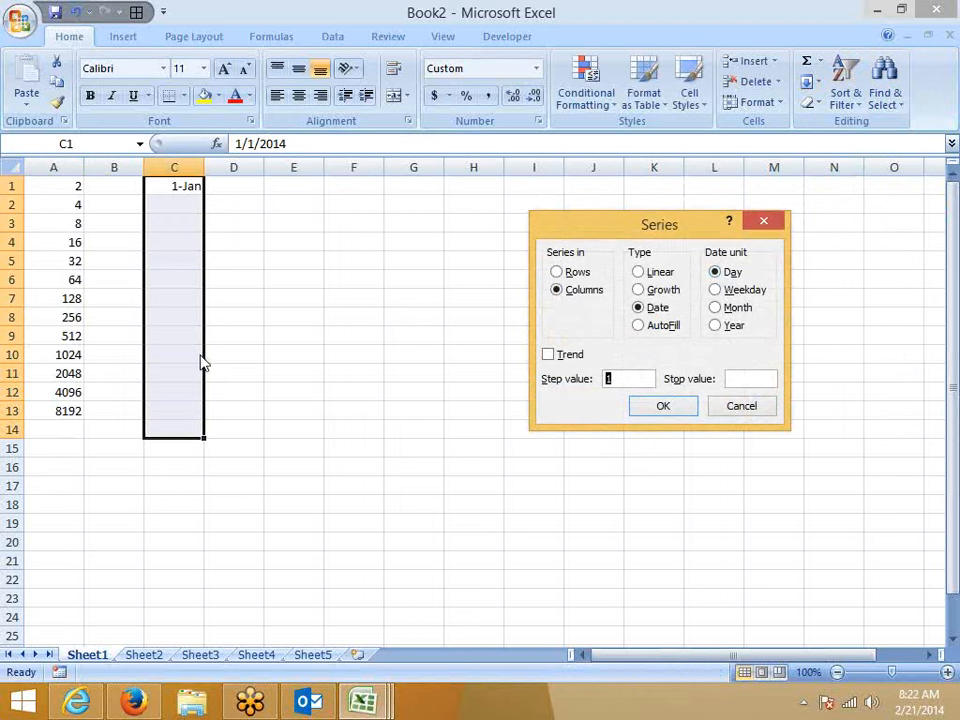
drag(729, 292, 678, 312)
click(663, 407)
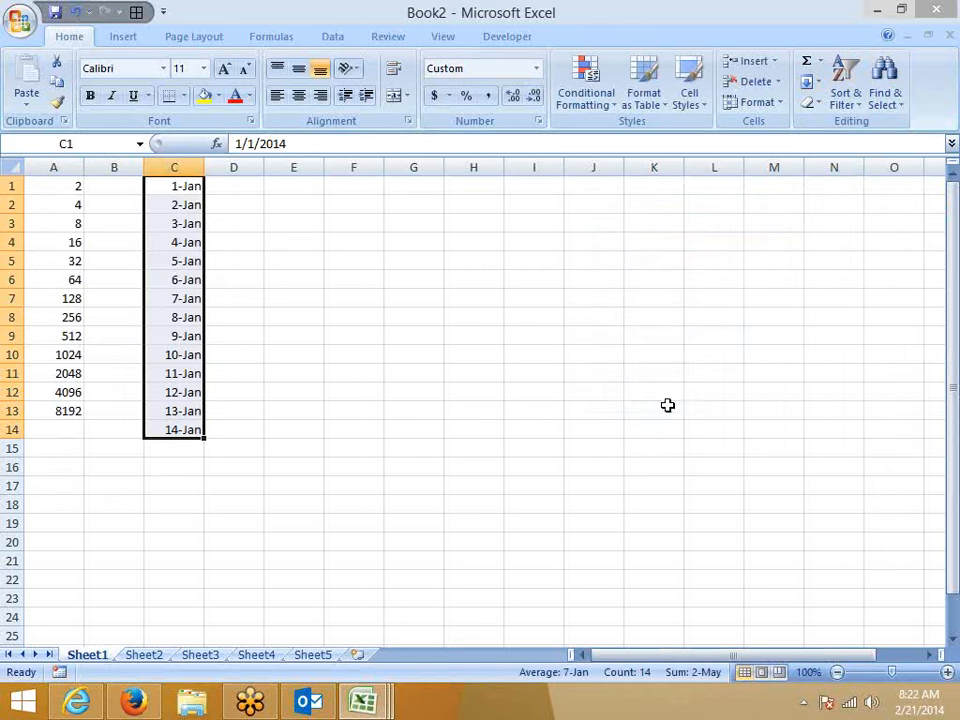
Step: Refill C1:C14 as a date series using Weekday as the date unit and step value 1
click(816, 86)
click(835, 207)
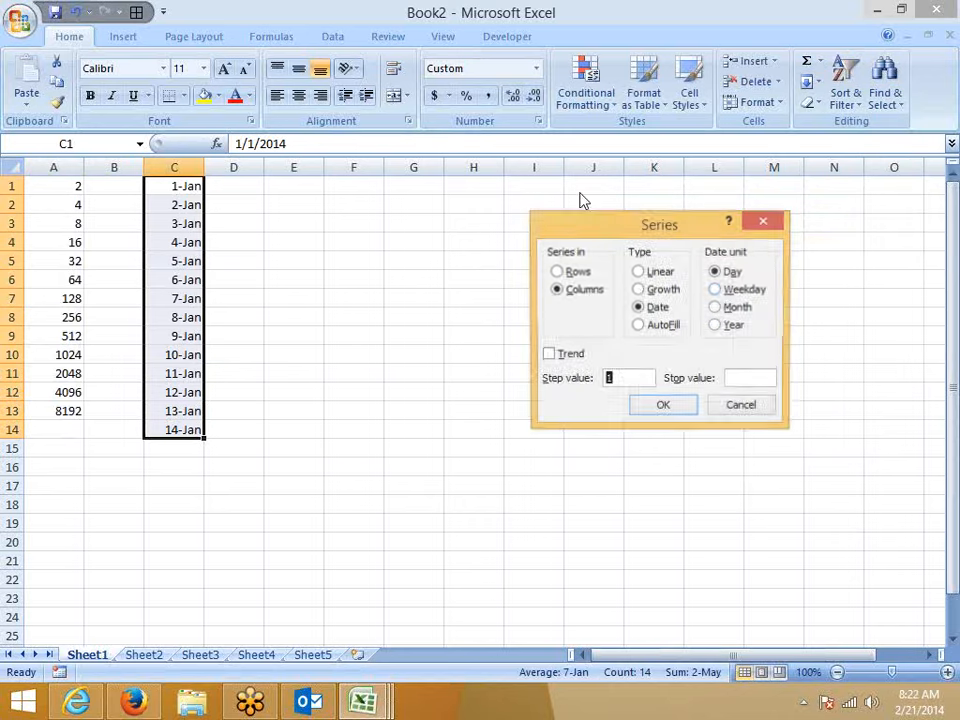
click(716, 290)
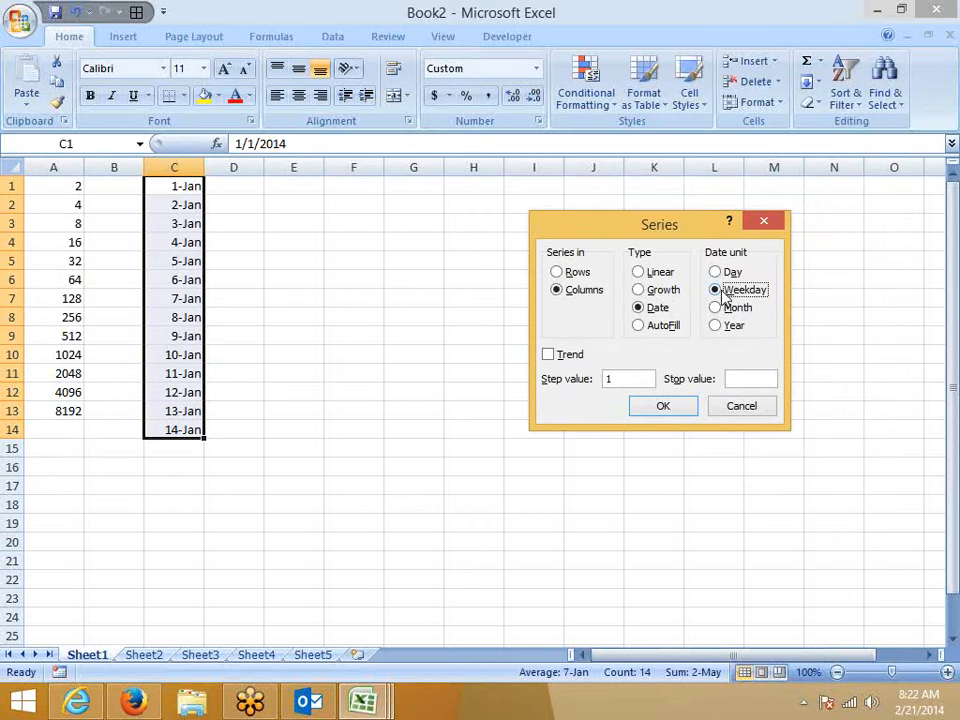
click(681, 412)
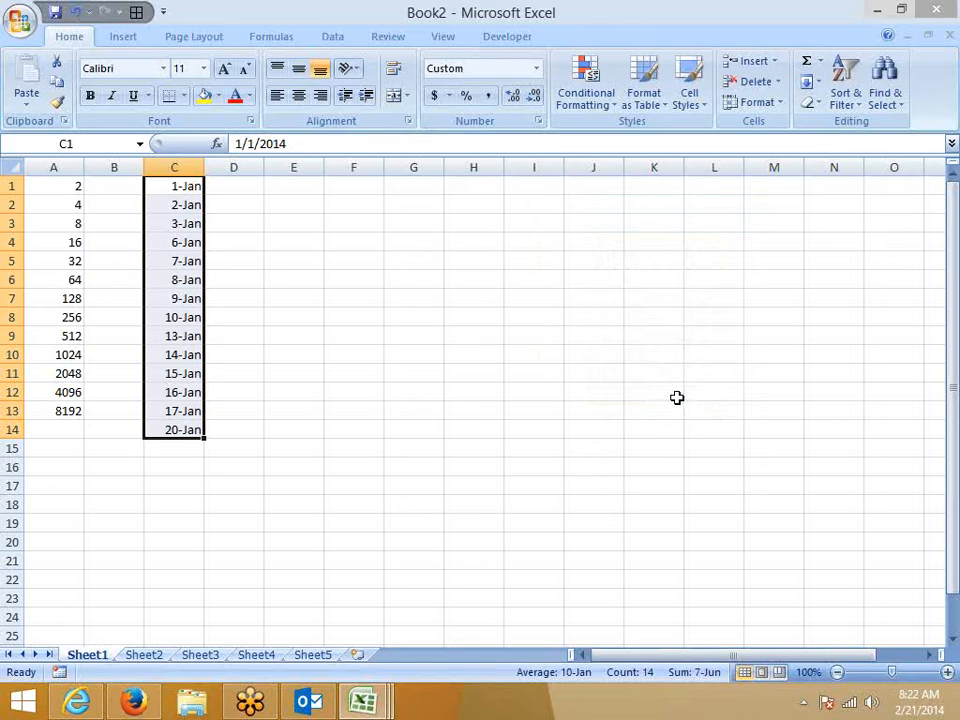
Step: Refill C1:C14 as a date series using Month as the date unit and step value 1
click(812, 82)
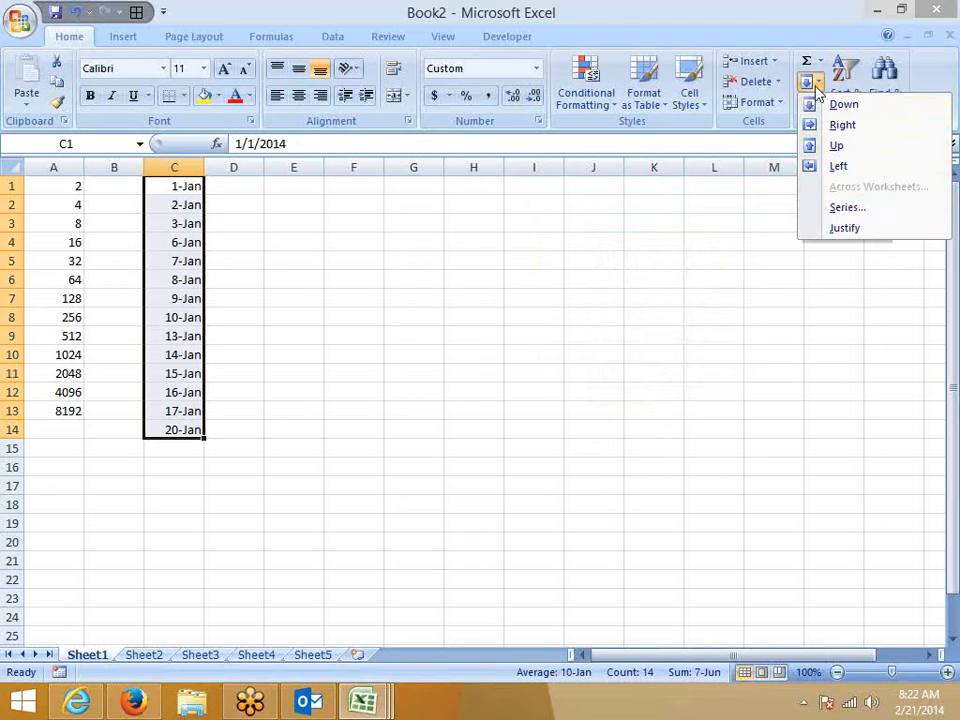
click(831, 210)
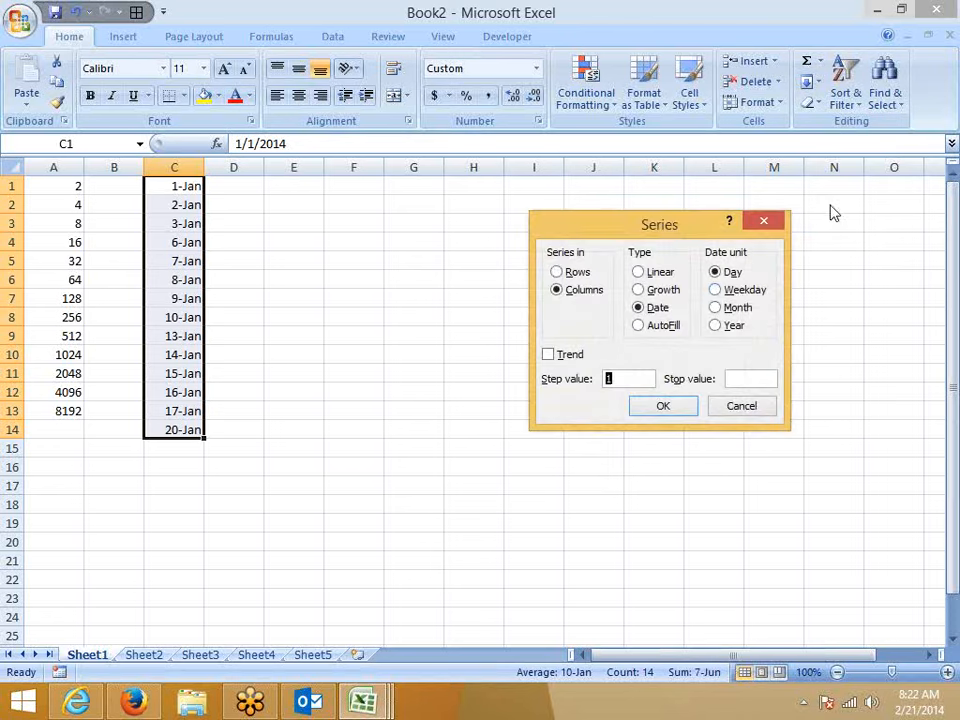
click(736, 308)
click(661, 406)
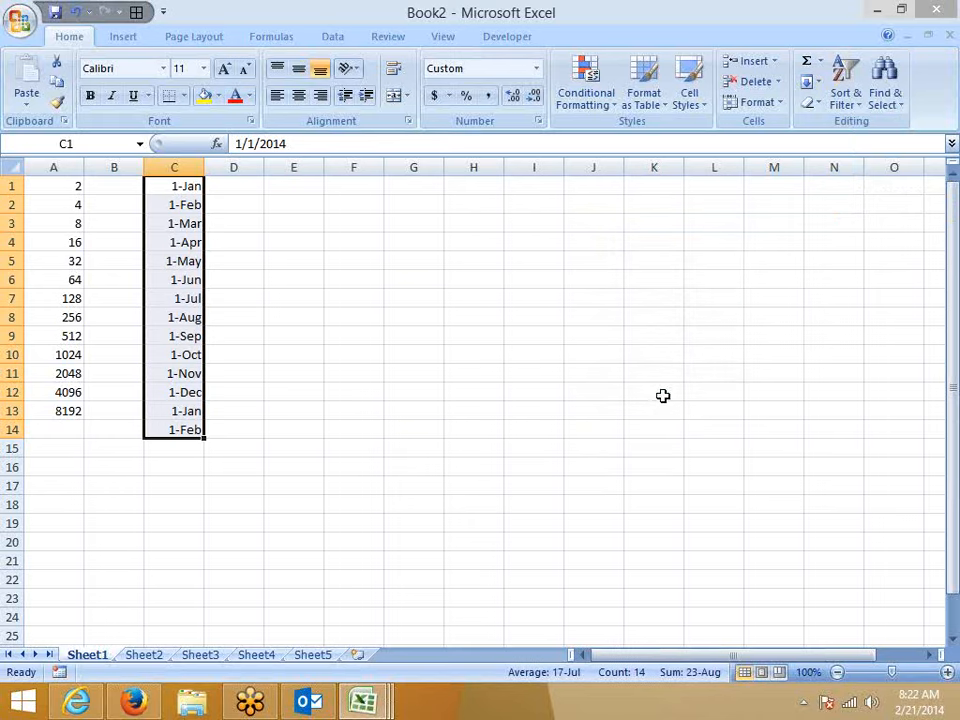
Step: Refill C1:C14 as a date series by Year with step value 1, and format the dates as day-month-year, like 1-Jan-14
click(812, 82)
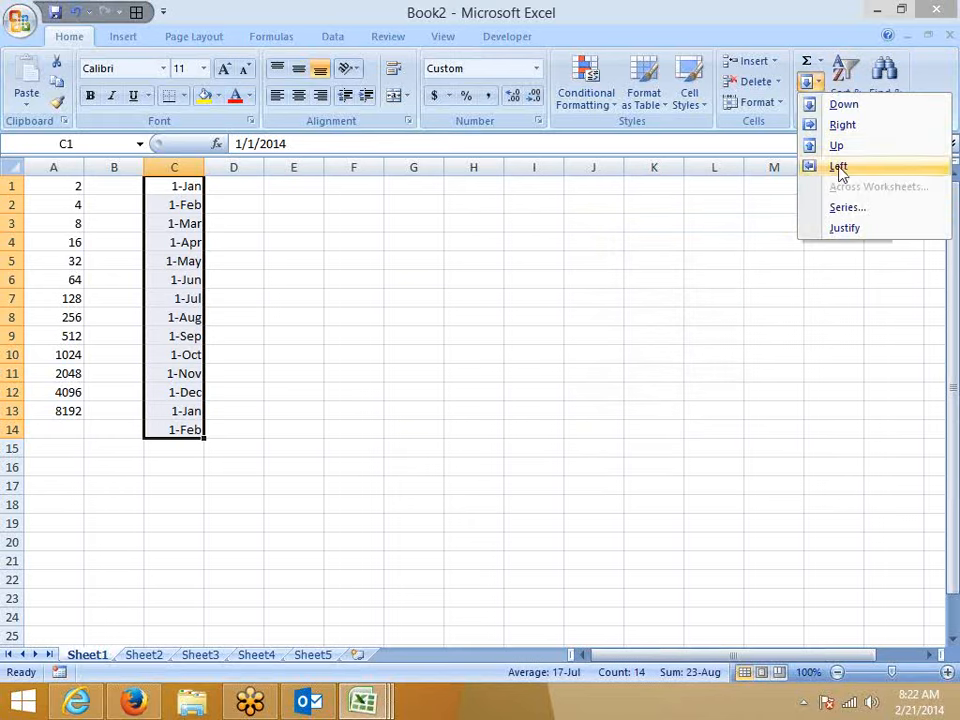
click(846, 209)
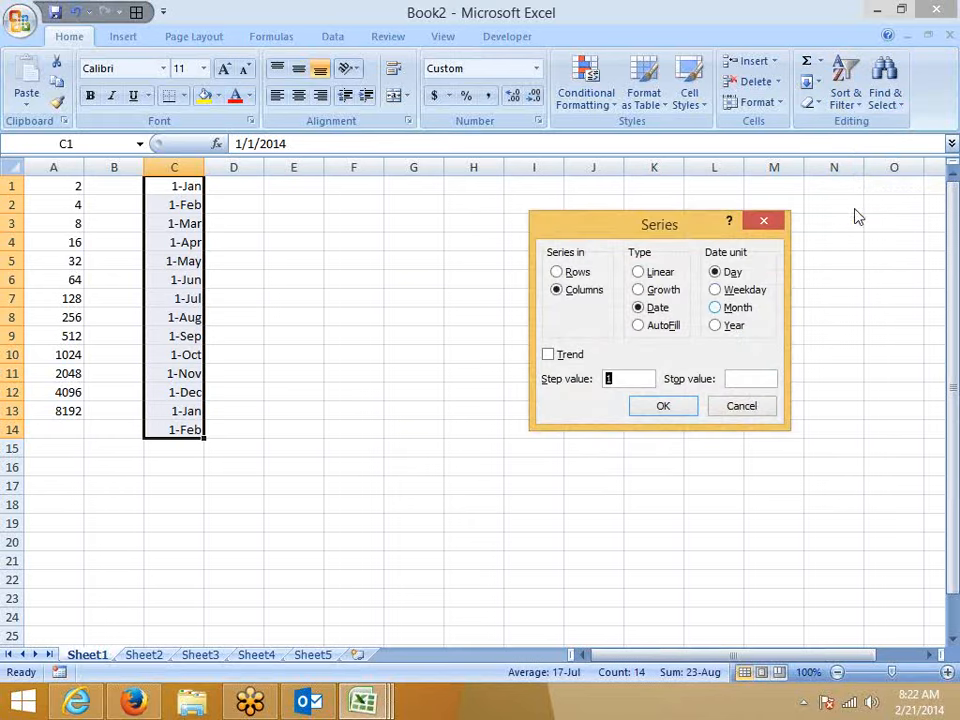
click(731, 327)
click(652, 406)
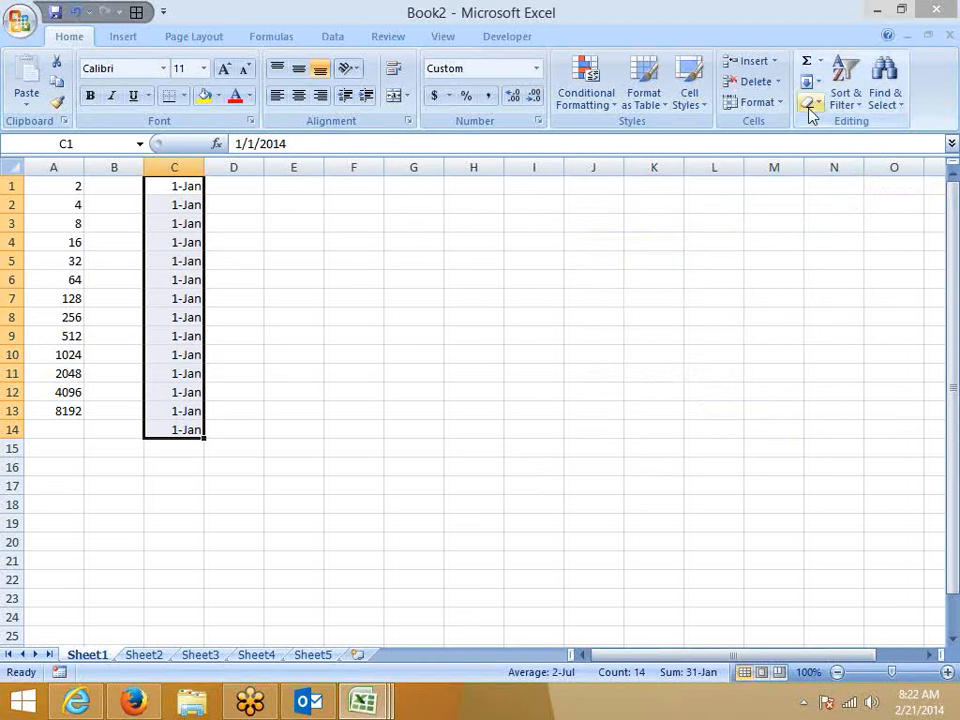
key(ctrl+shift+3)
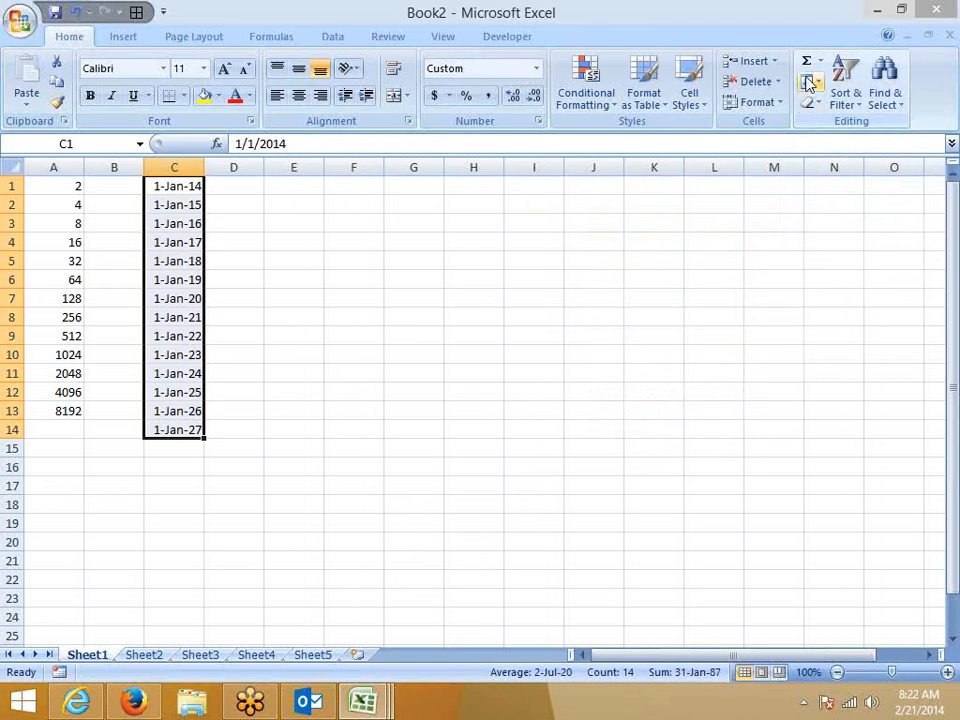
Step: Refill C1:C14 as a date series using Year as the date unit and step value 2
click(812, 81)
click(833, 206)
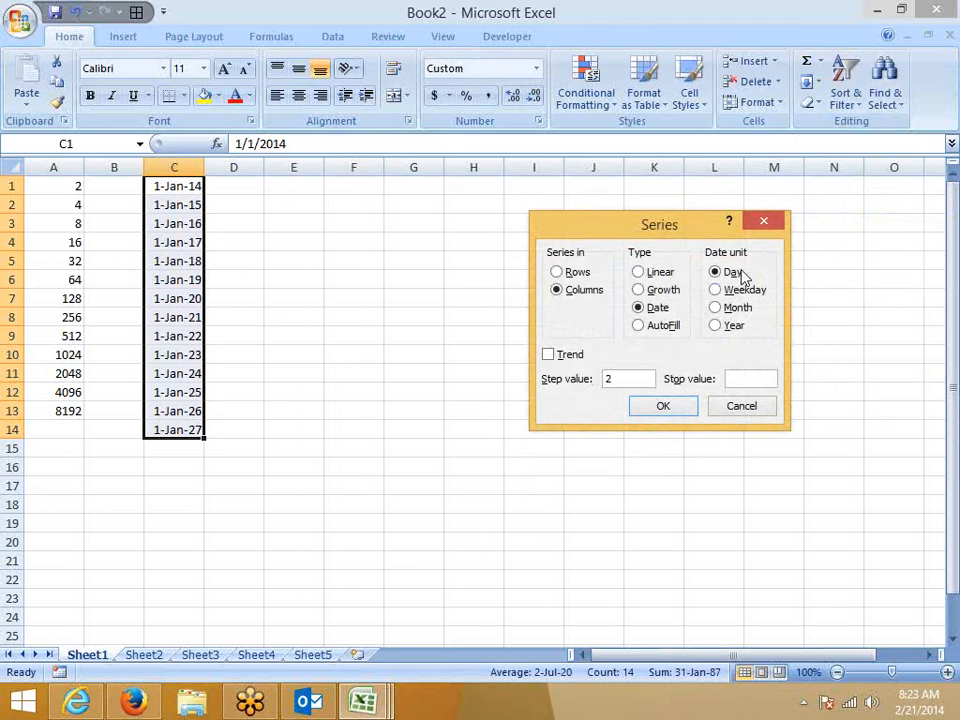
click(733, 326)
click(665, 406)
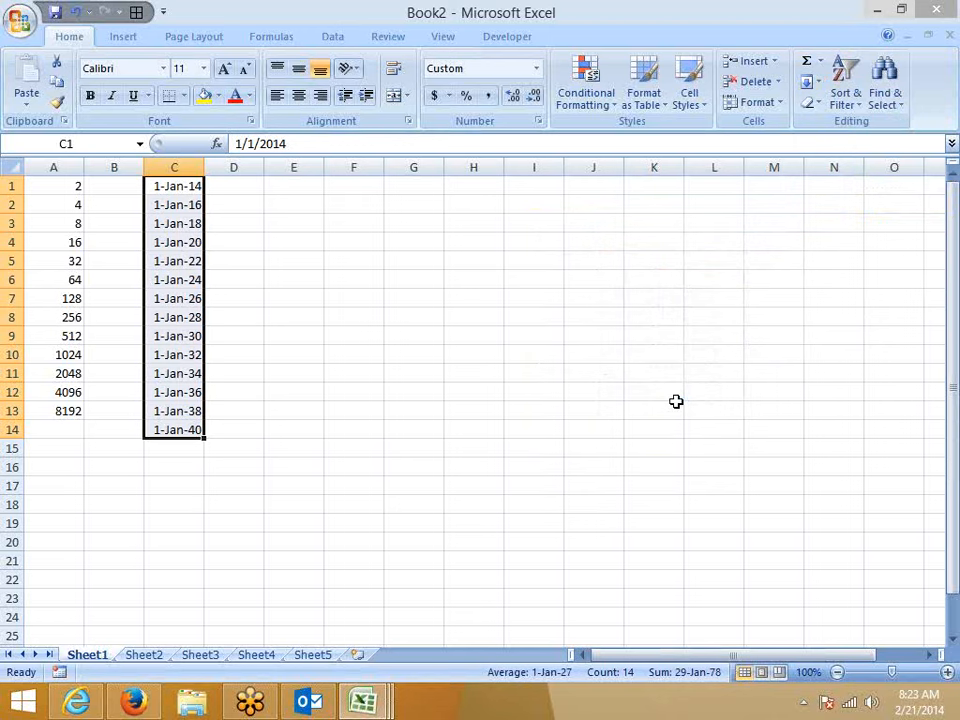
Step: Clear the dates from C1:C14 and leave only cell C1 selected
click(810, 82)
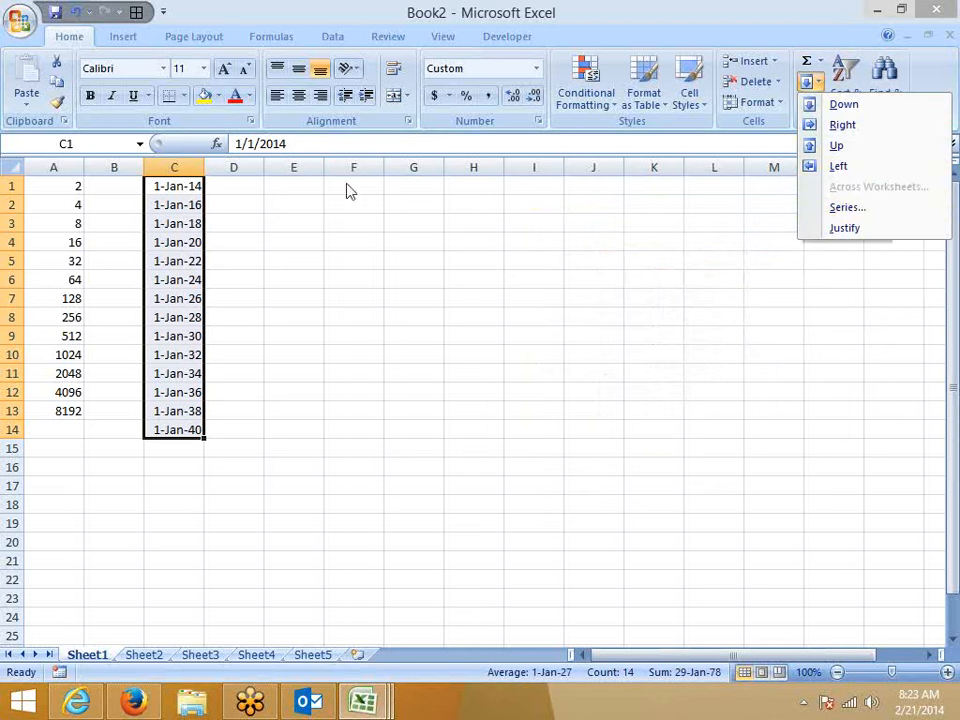
click(304, 217)
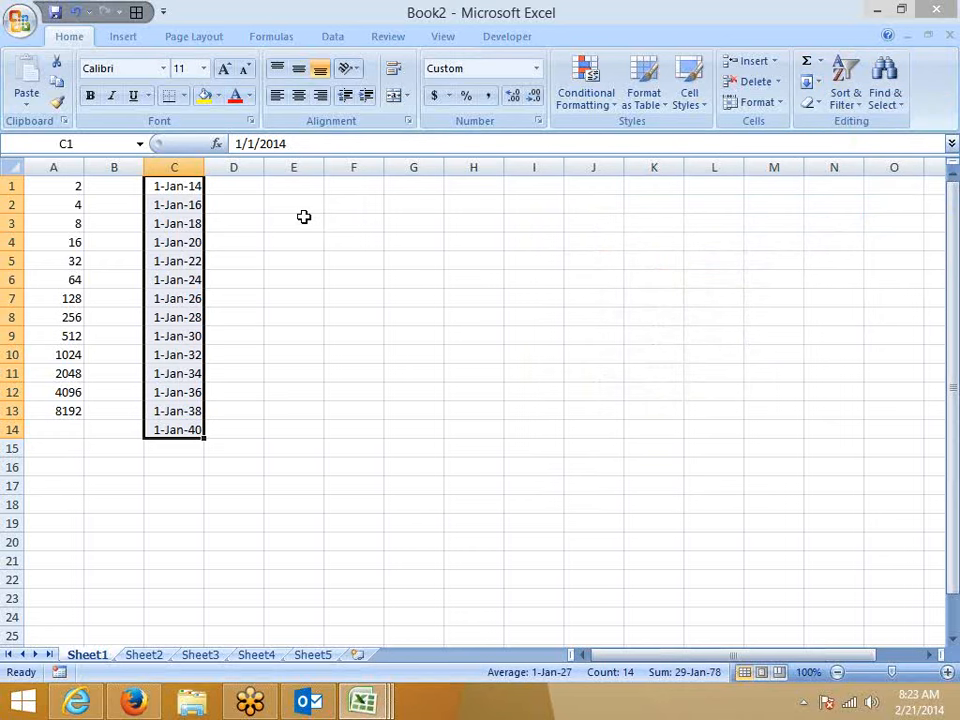
key(Delete)
key(Up)
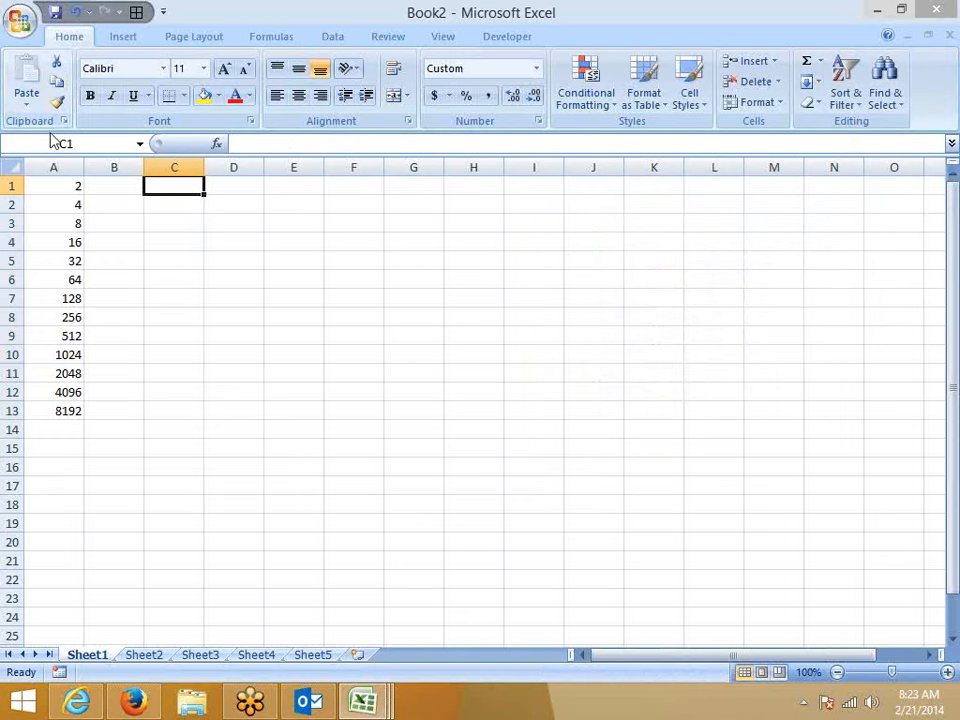
Step: Clear the number series from A1:A13
click(73, 184)
key(ctrl+shift+Down)
key(Delete)
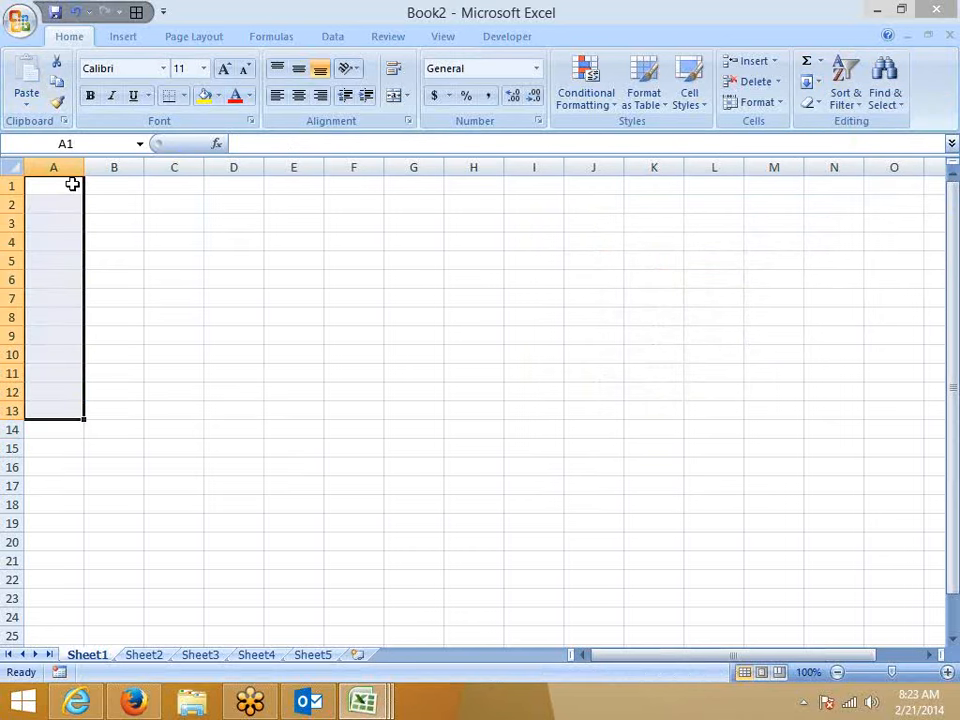
Step: Enter Jan in A1 and autofill the month names down to A17
key(Up)
text(Jan)
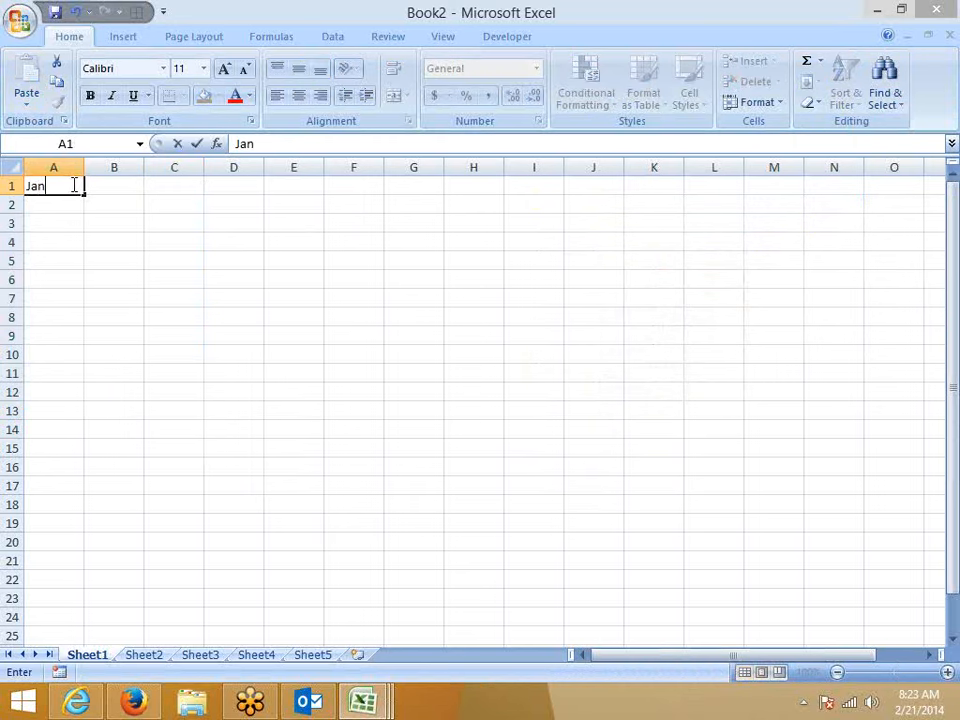
click(88, 223)
click(71, 186)
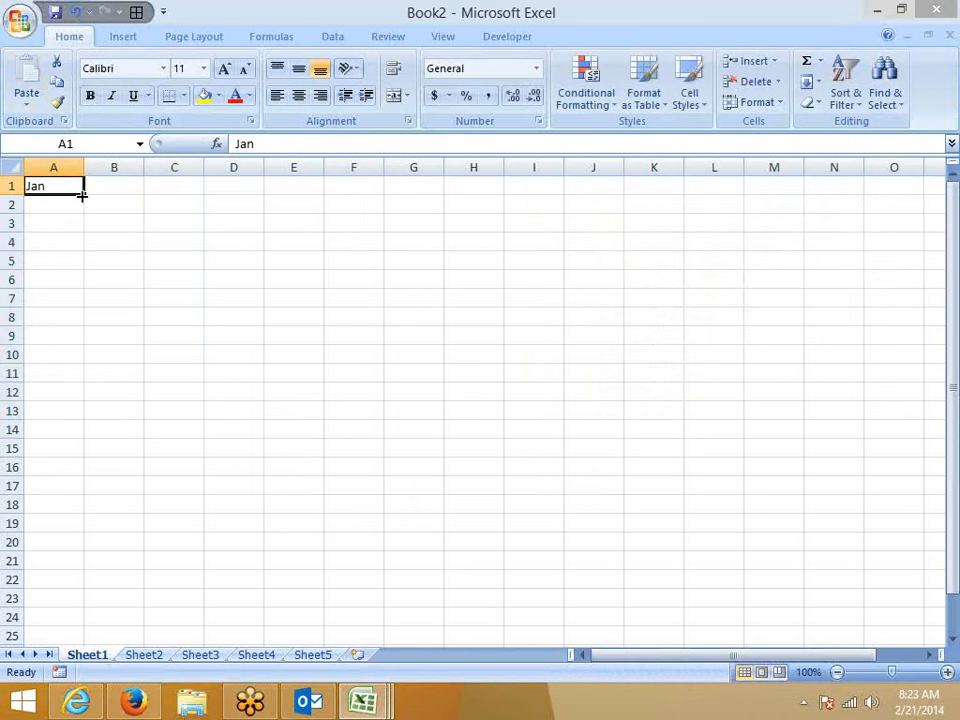
drag(84, 195, 94, 486)
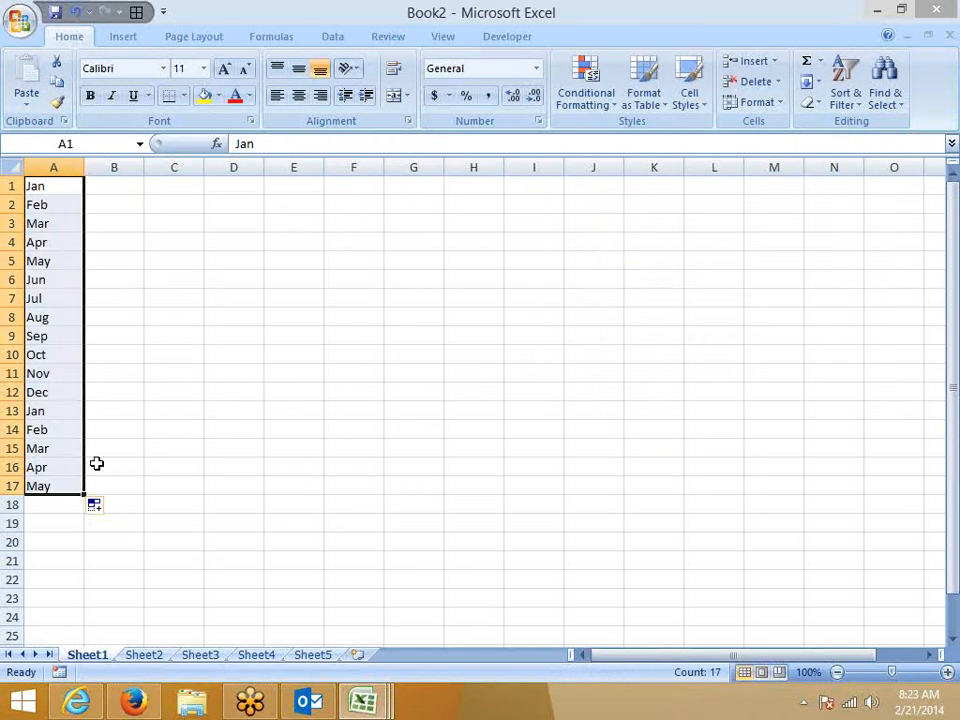
Step: Widen column A to span several normal columns and use Fill Justify to merge the months in A1:A17 into cell A1
drag(83, 175, 548, 216)
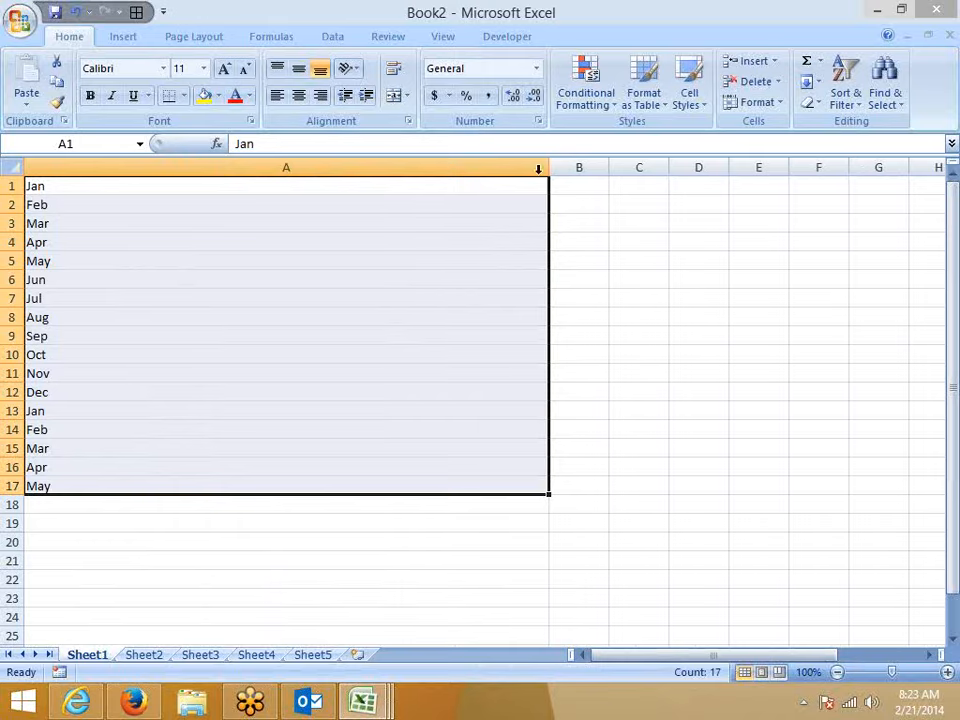
drag(549, 166, 60, 190)
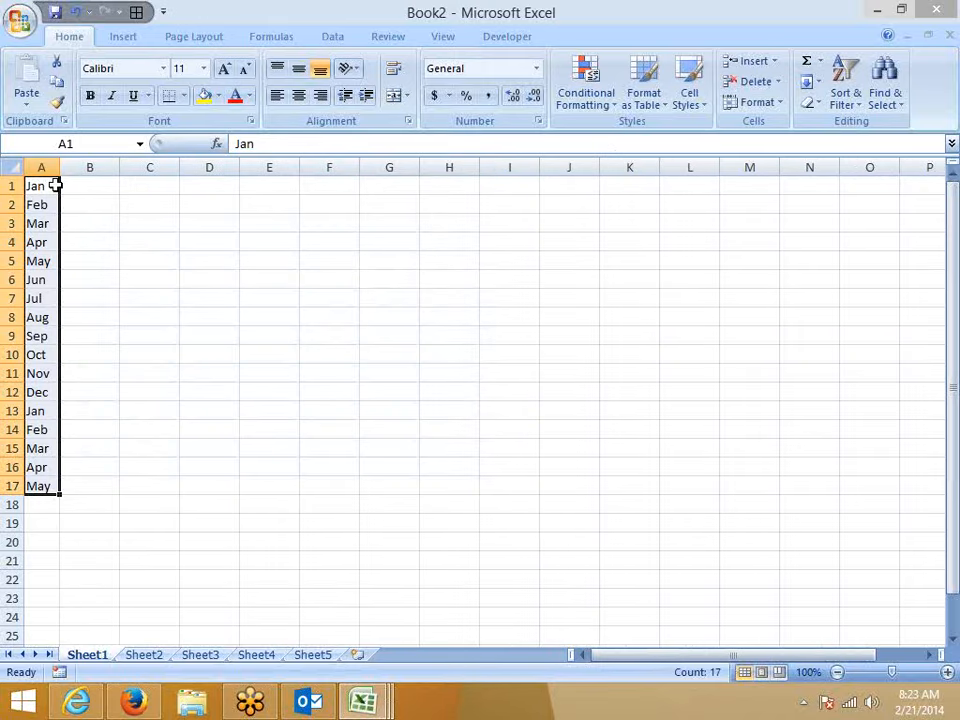
drag(60, 166, 562, 220)
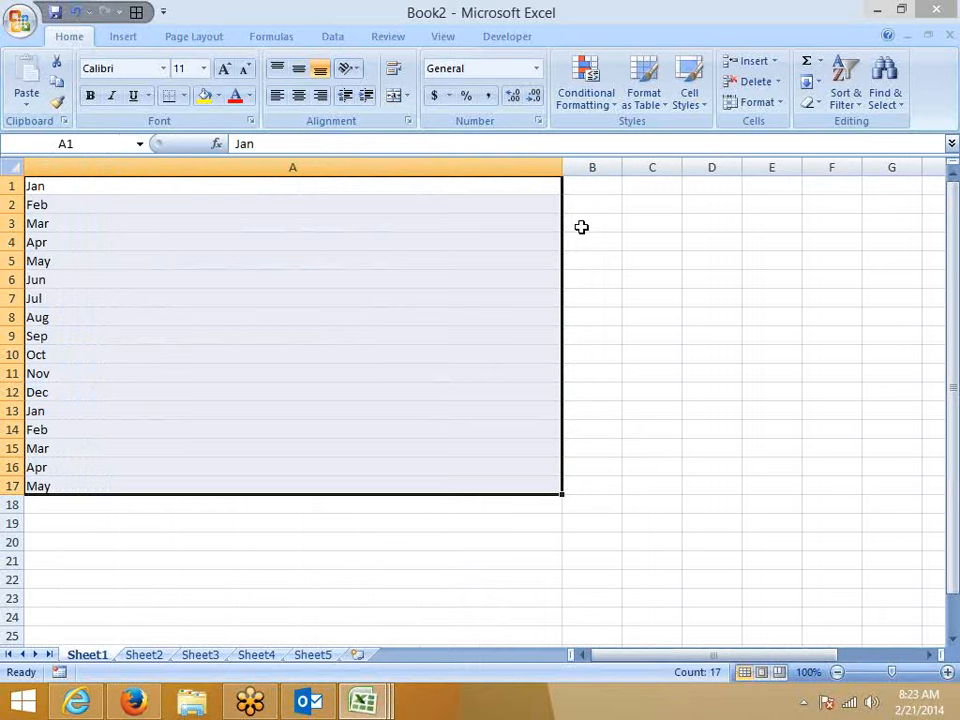
click(818, 86)
click(846, 231)
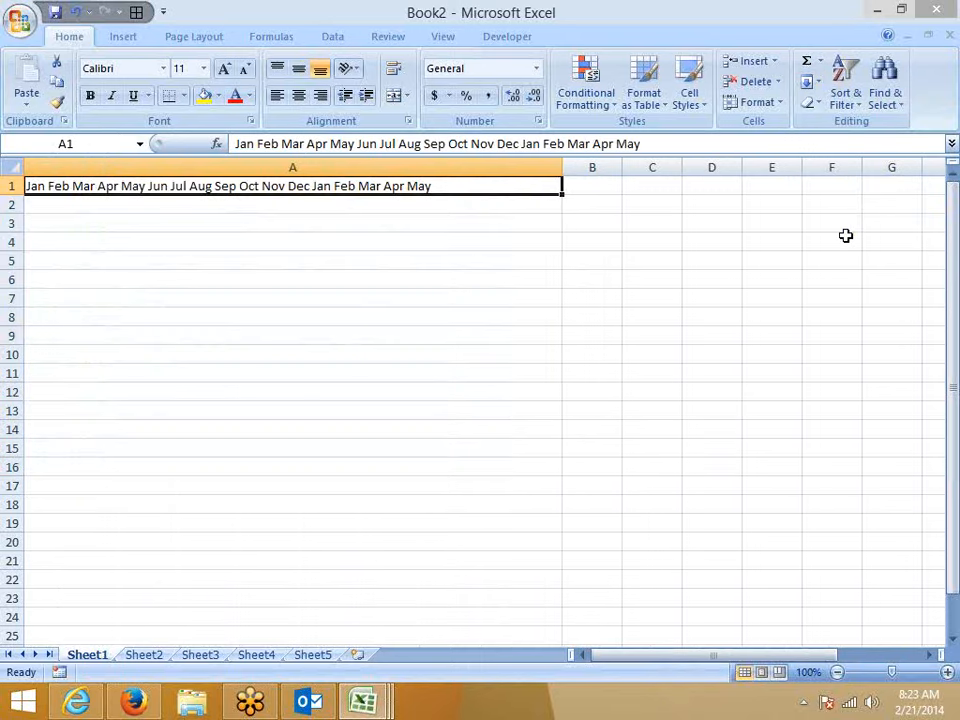
Step: Narrow column A to the width of one month name and use Fill Justify from A1:A7 to split the text back into separate rows
click(490, 207)
drag(567, 171, 36, 298)
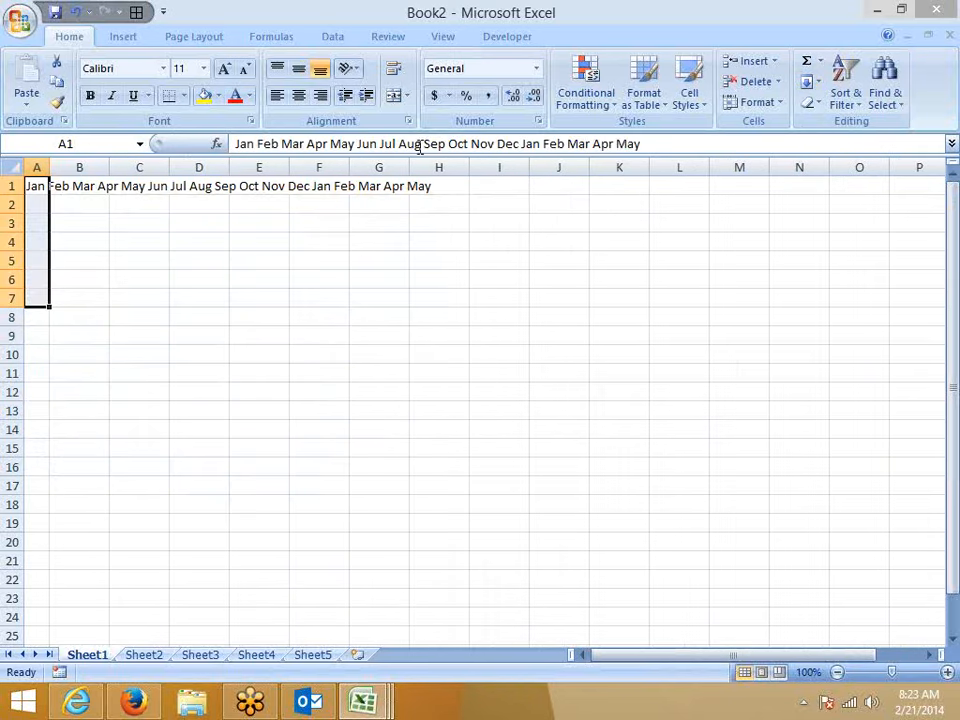
click(807, 81)
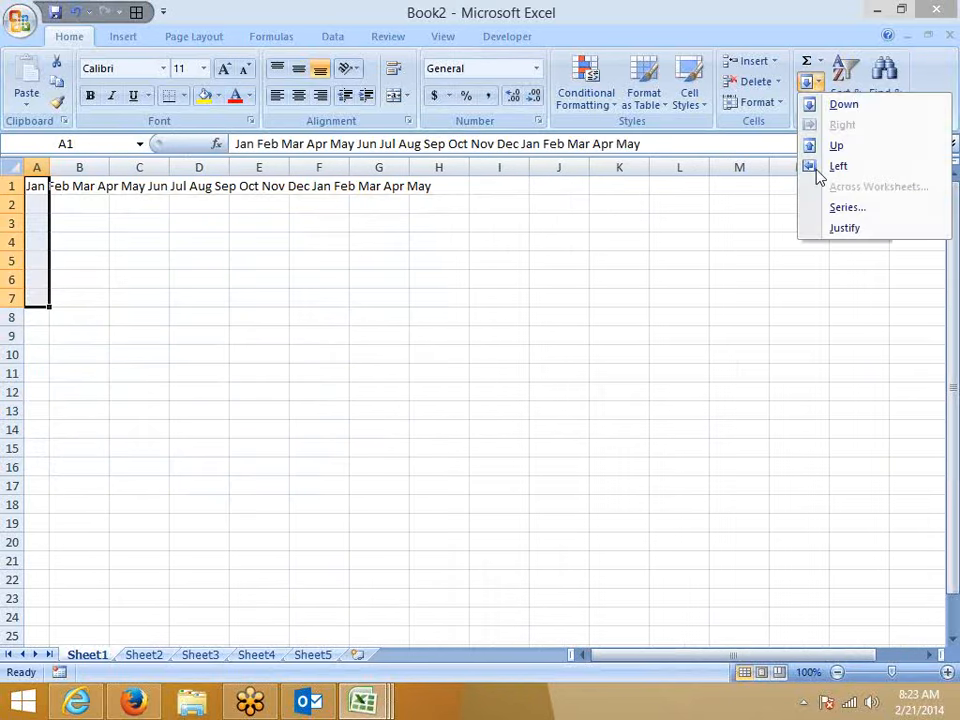
click(808, 229)
click(444, 396)
click(443, 392)
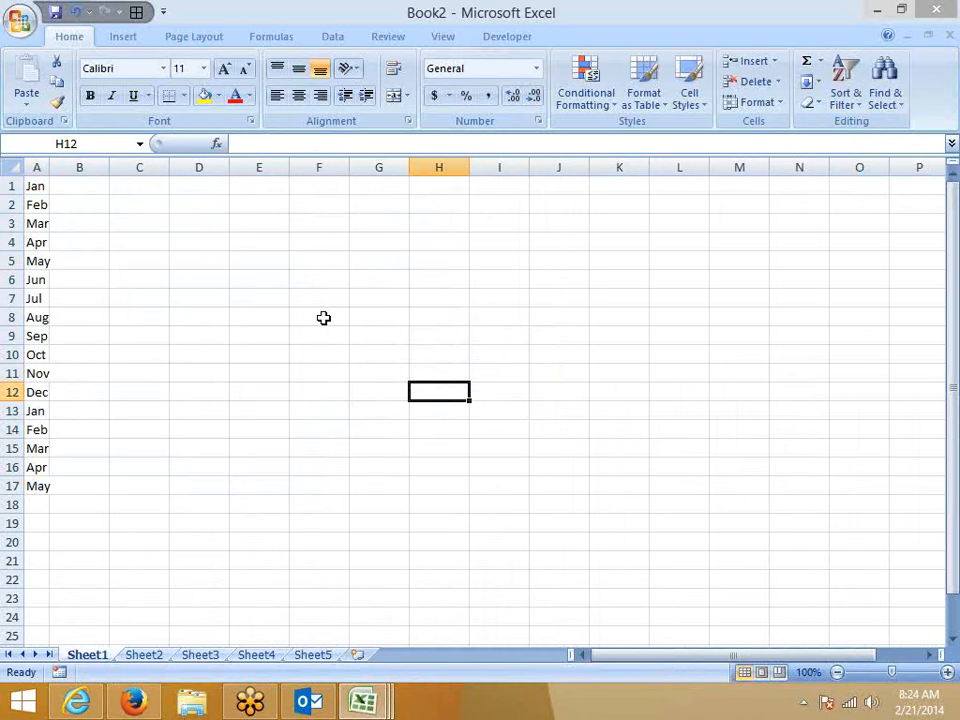
click(180, 188)
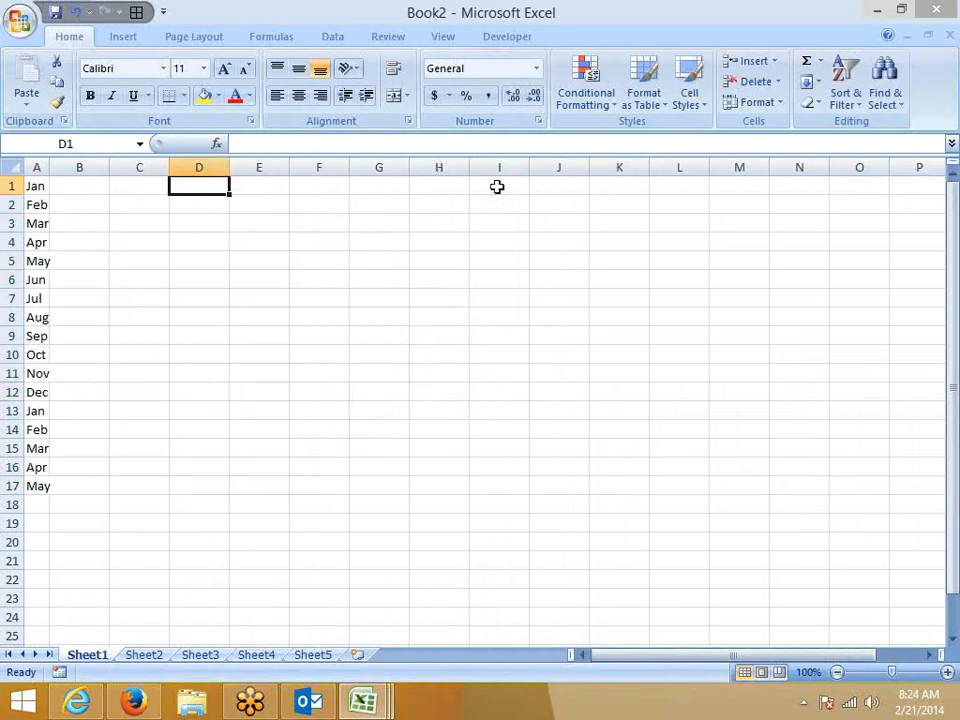
drag(497, 187, 720, 186)
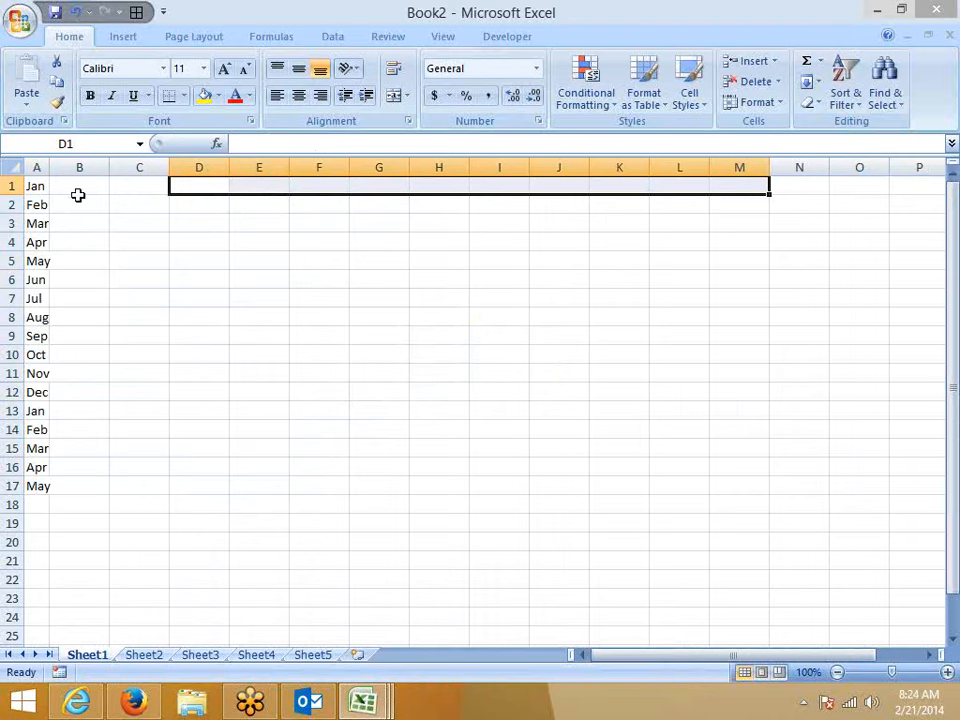
drag(30, 188, 30, 484)
click(285, 373)
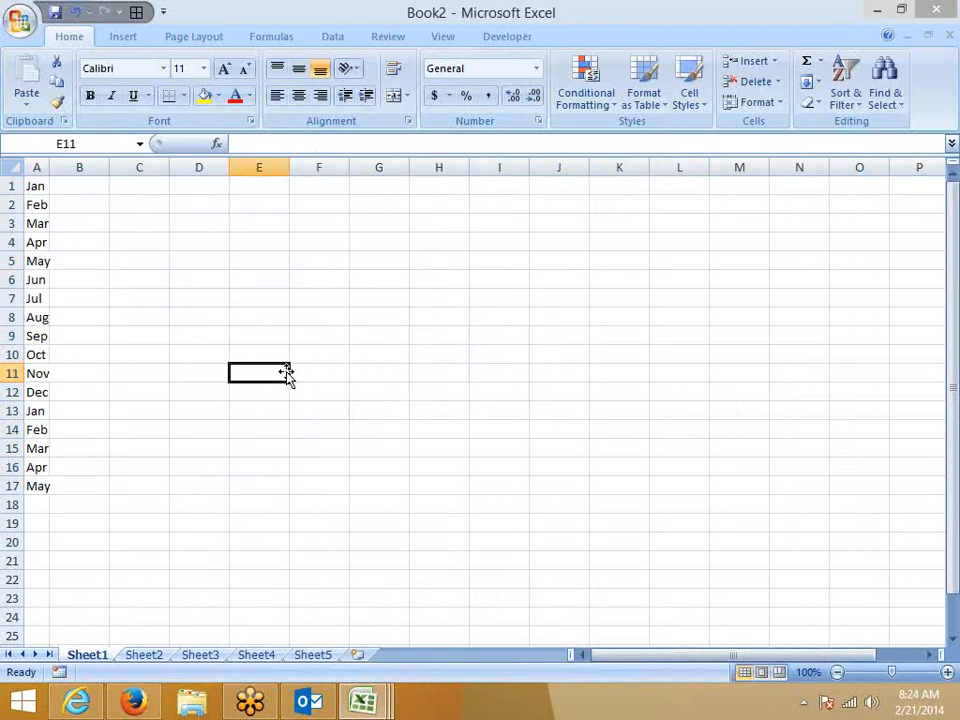
Step: Switch to Excel 2013 by searching for it and create a blank workbook
key(super)
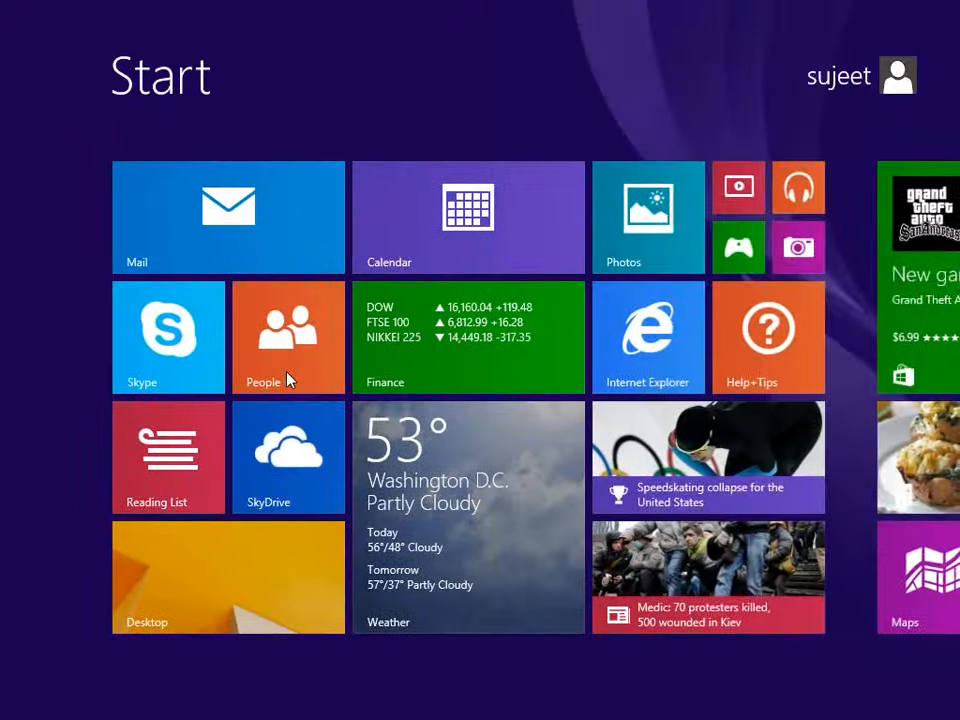
text(excel 2007)
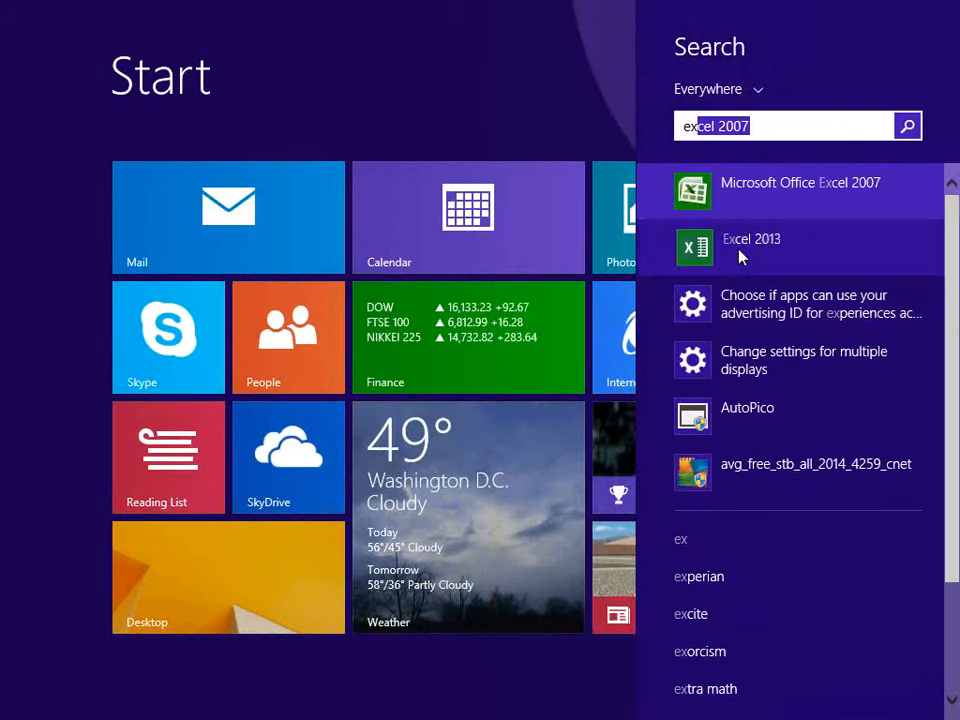
click(740, 250)
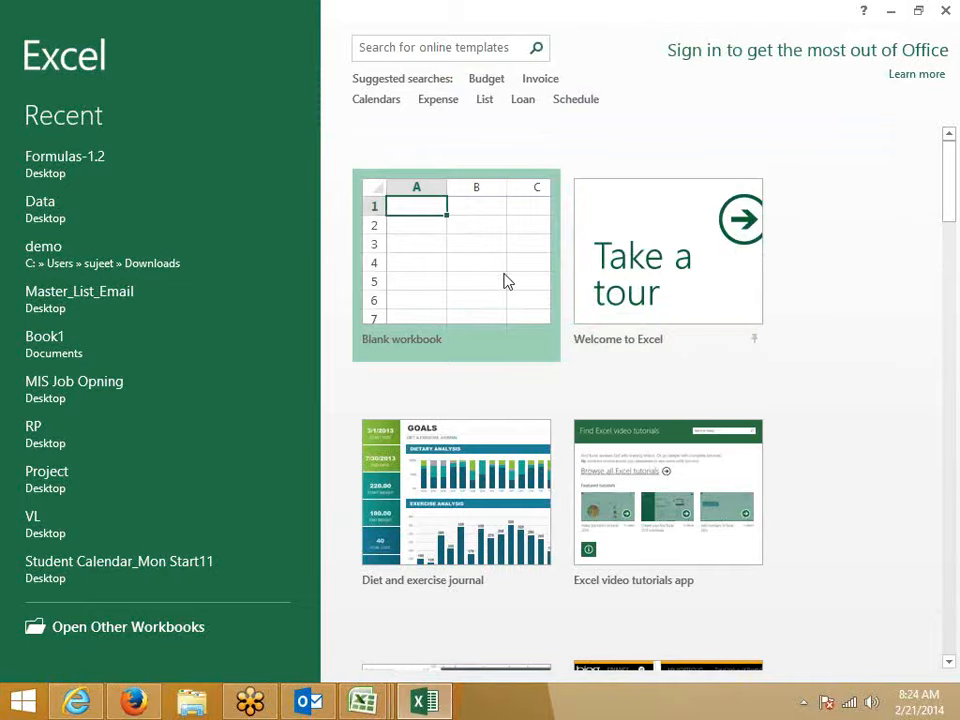
click(500, 277)
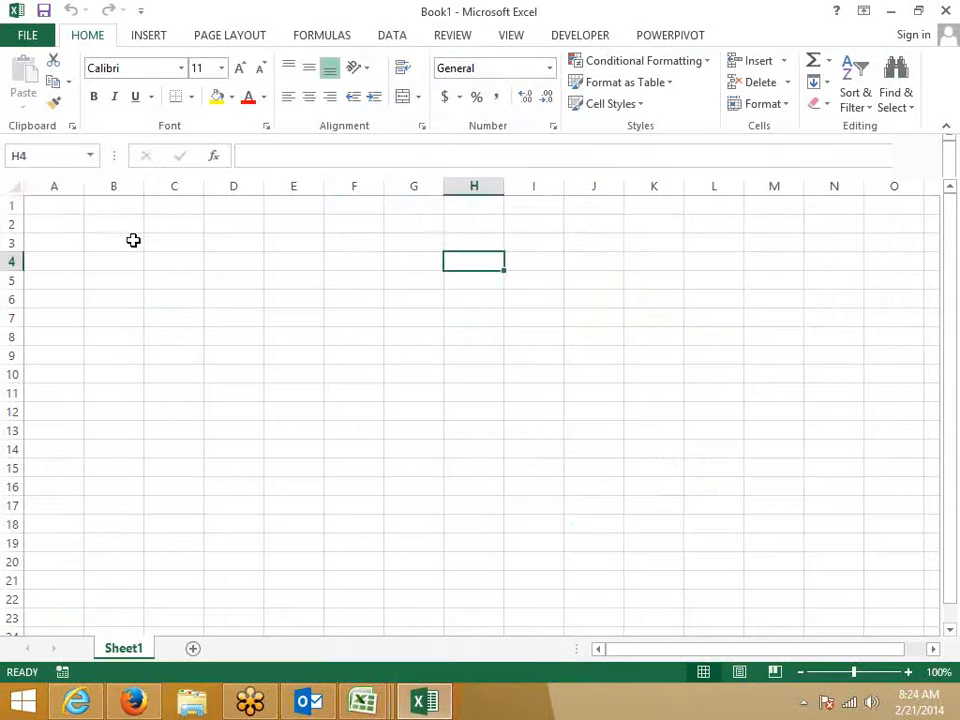
Step: Enter a person's first name and surname in A1 and a second person's full name in A2
click(54, 203)
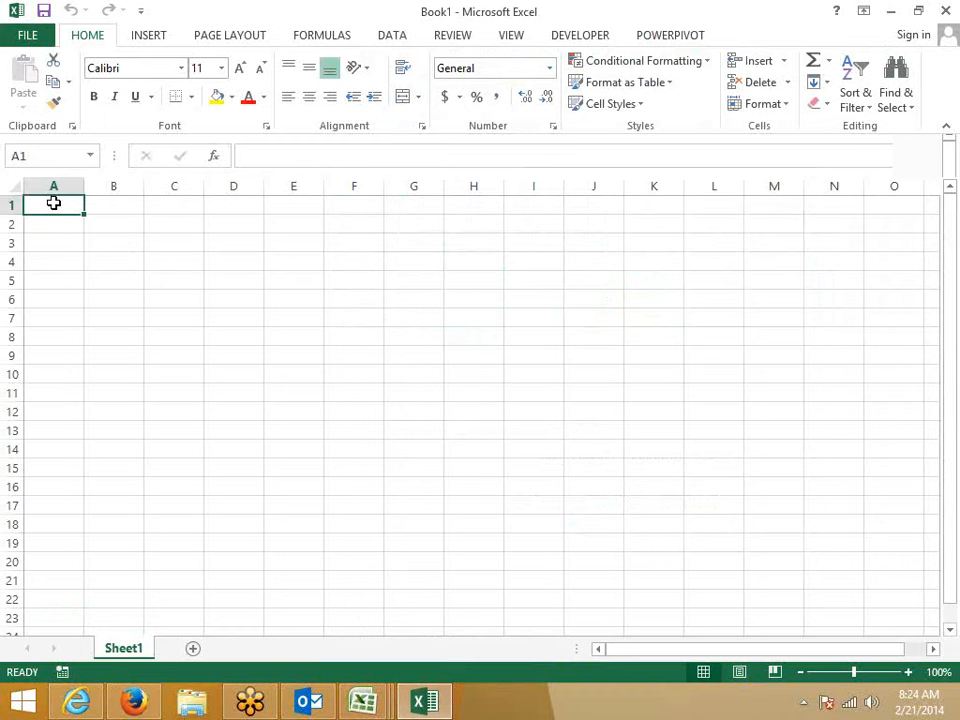
text(Suje)
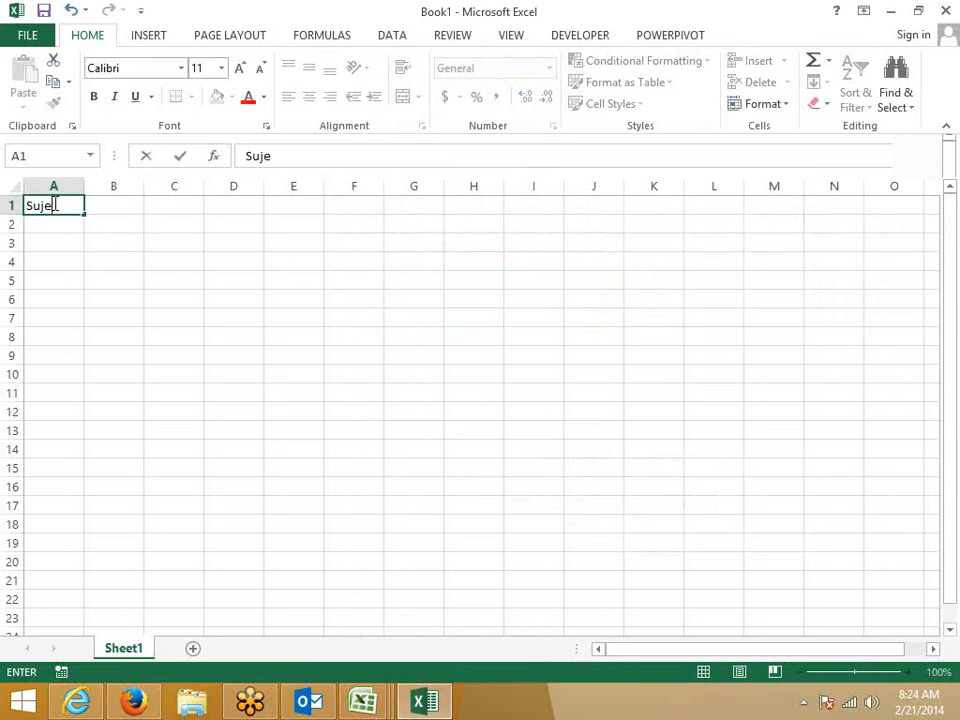
text(et Kumar)
key(Return)
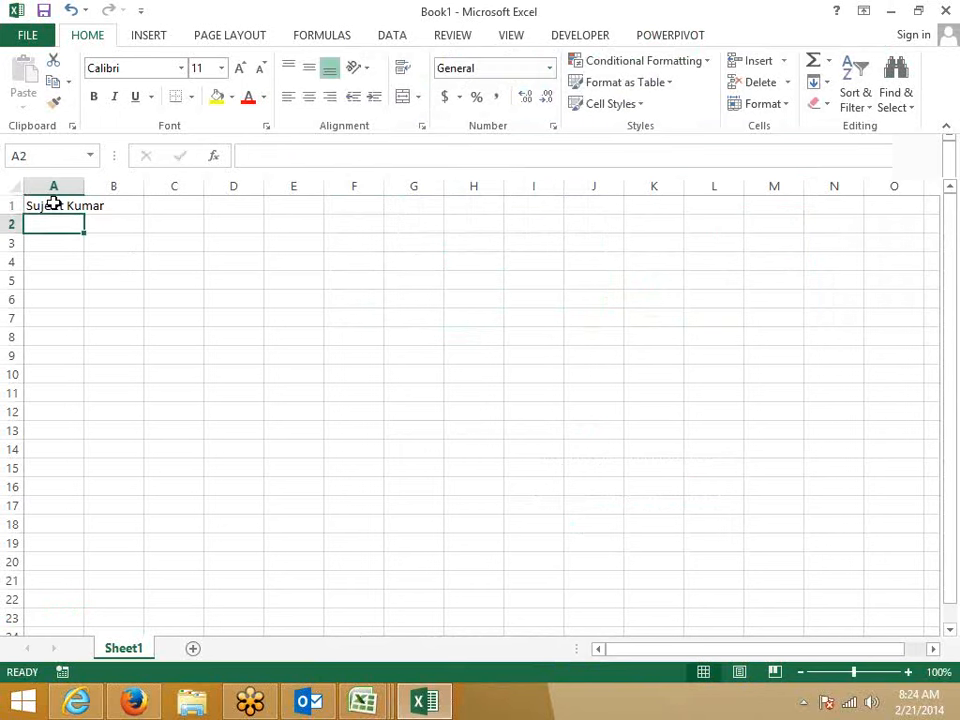
text(RAvi)
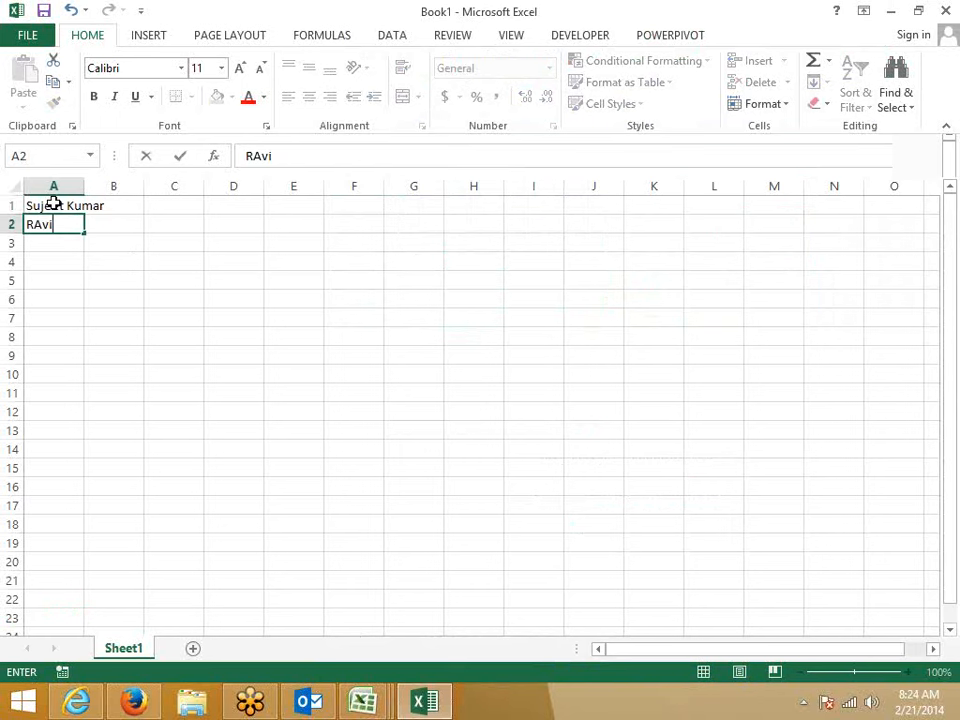
key(BackSpace)
key(BackSpace)
key(BackSpace)
text(avi Varma)
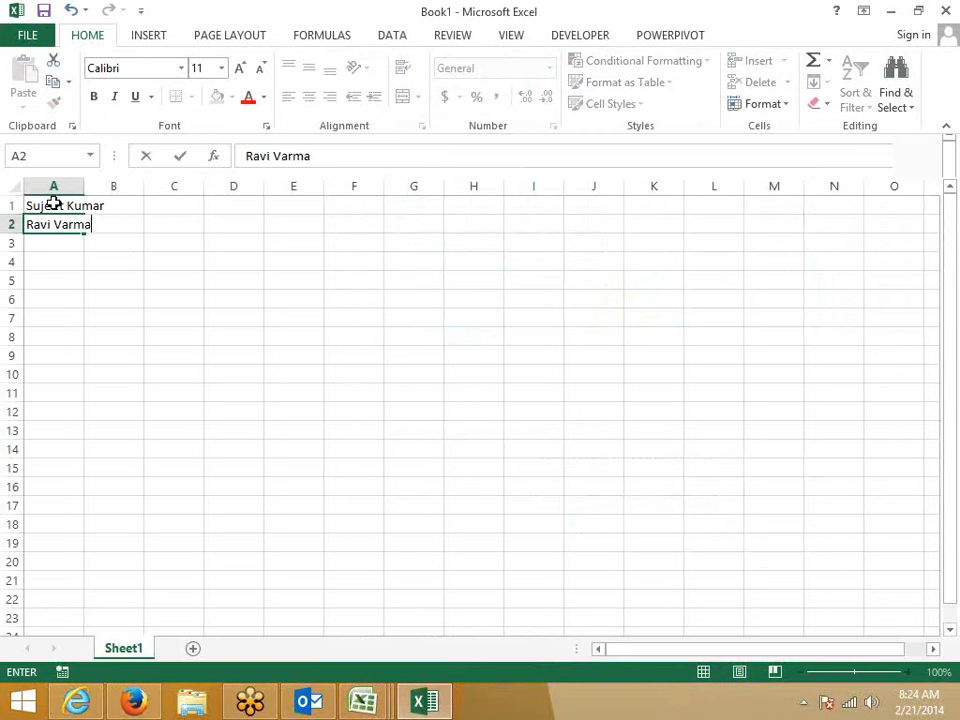
key(Return)
Step: Add the full names of two more people in A3 and A4
text(Nik)
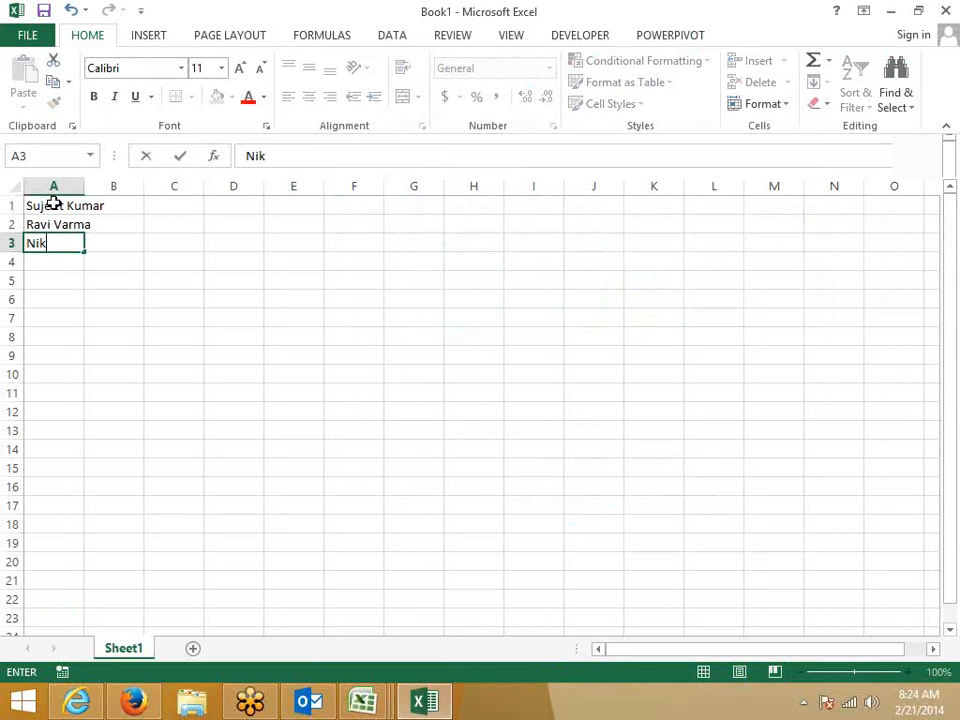
text(ita Manda)
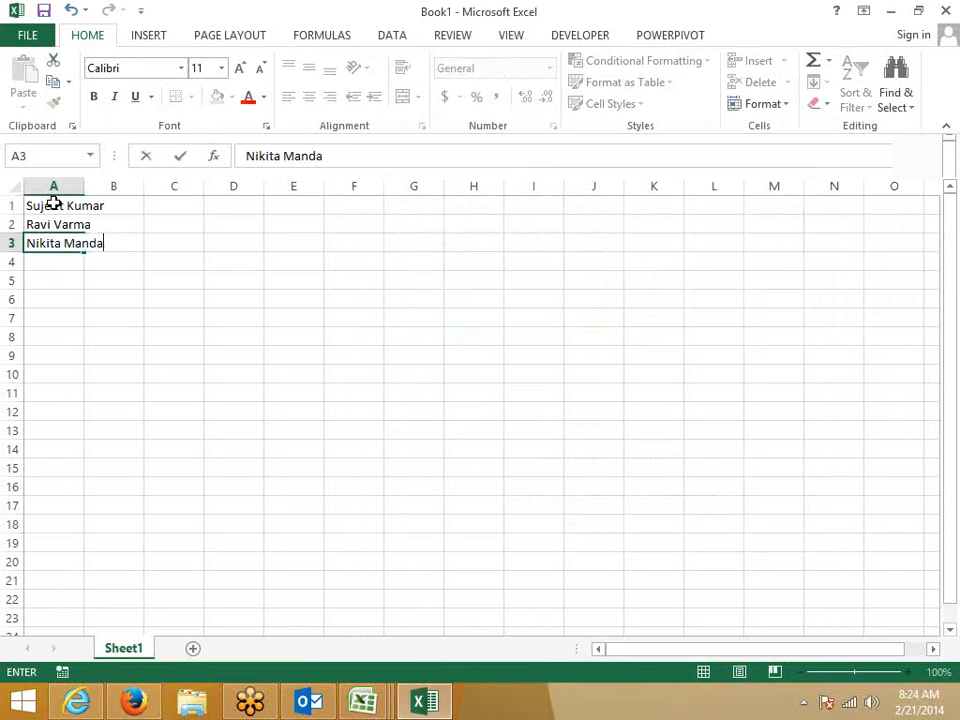
text(l)
key(Return)
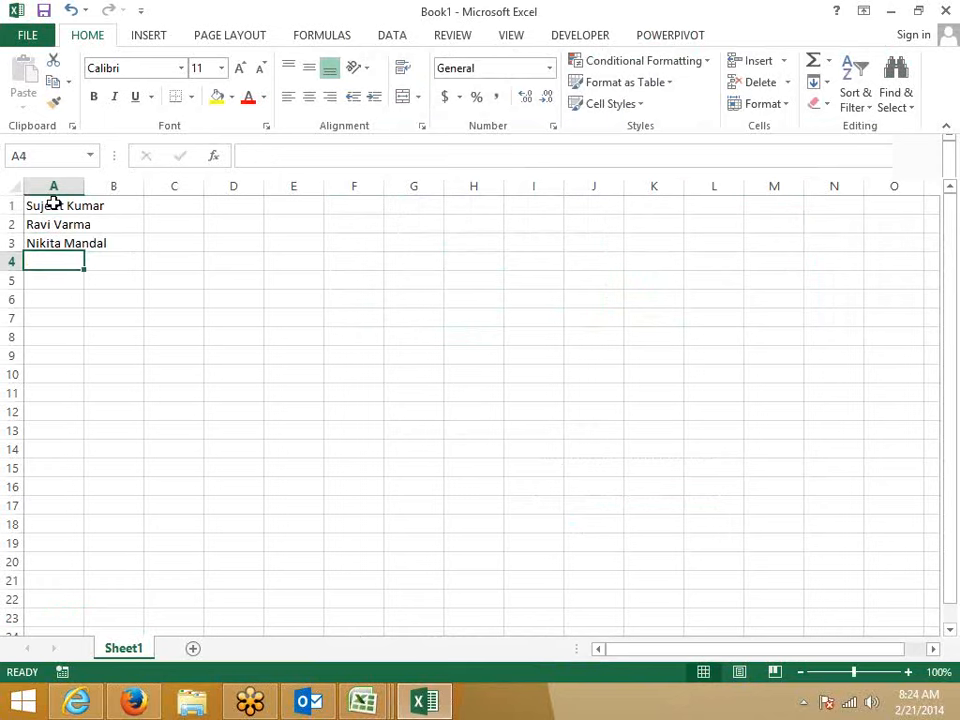
text(Yo)
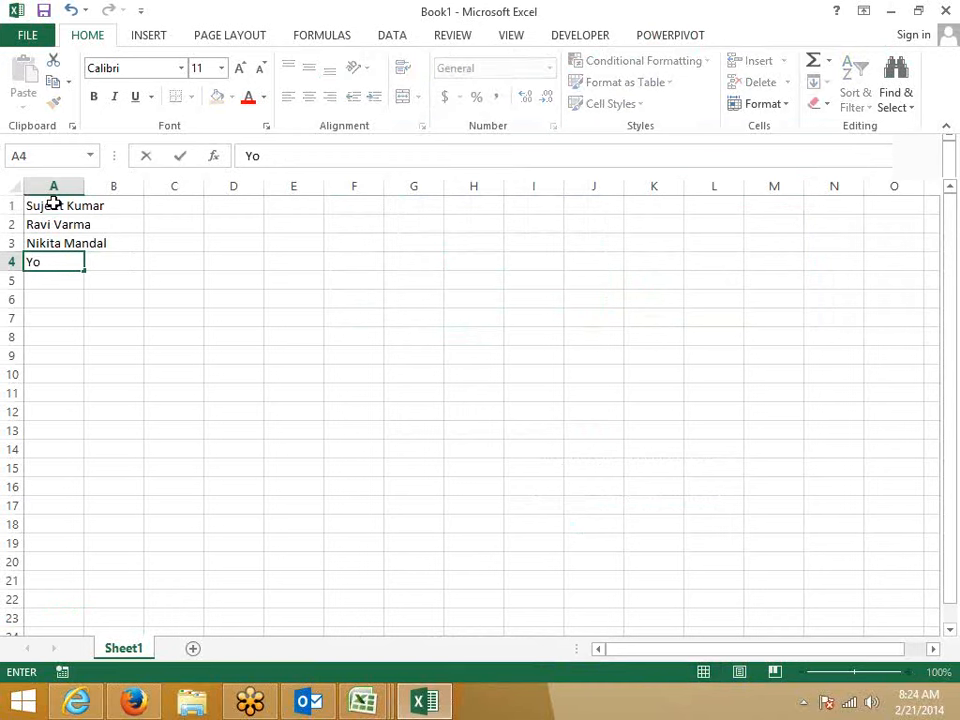
text(gesh Mi)
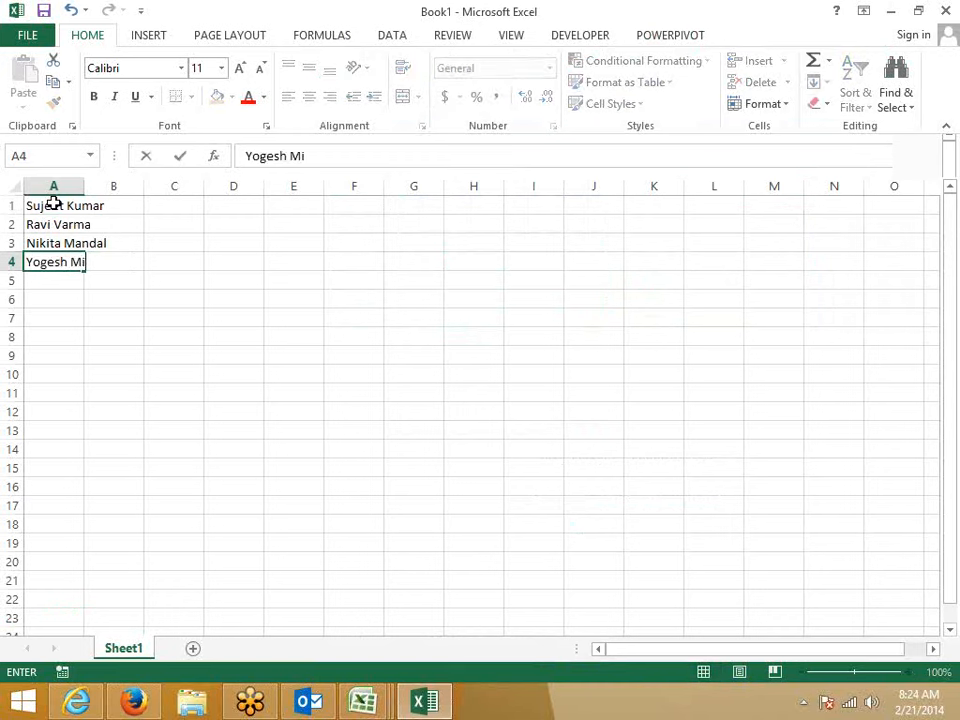
text(shra)
key(Return)
Step: Enter a fifth person's full name in A5 and autofit column A to the names
text(Neha)
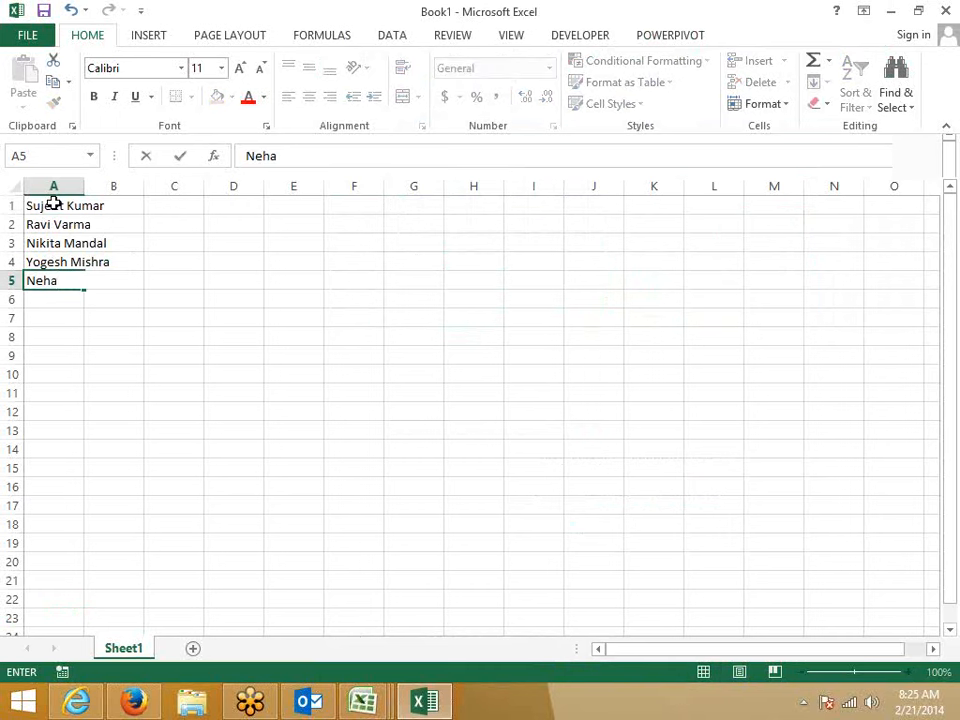
text( Sharma)
key(Return)
drag(85, 189, 87, 190)
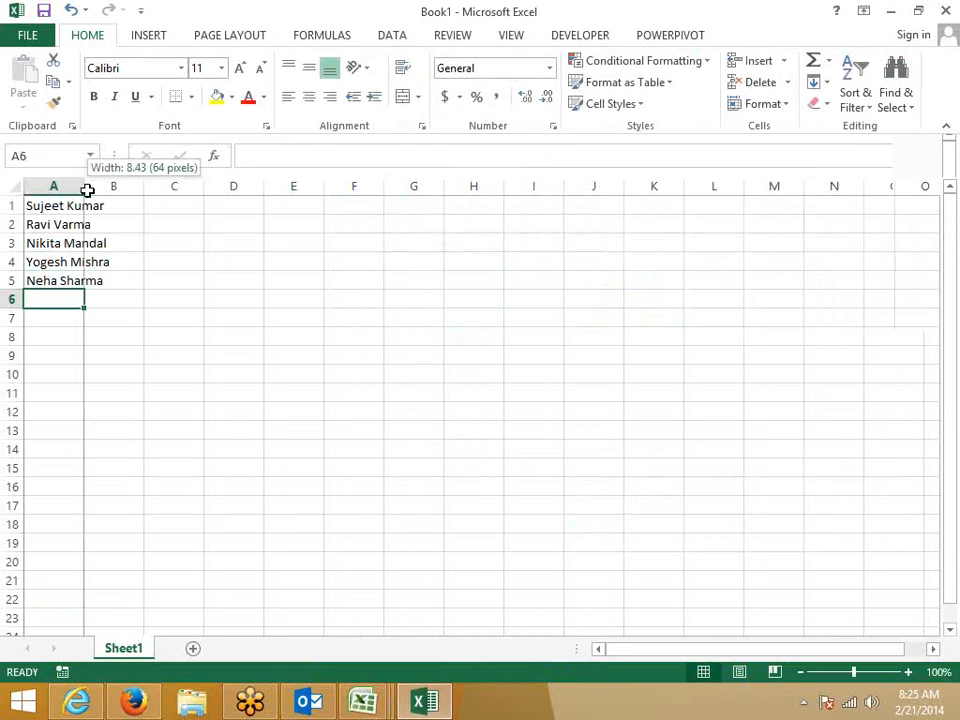
double_click(87, 190)
Step: Enter the surname from A1 in B1 and use Flash Fill to extract the remaining surnames into B2:B5
click(157, 205)
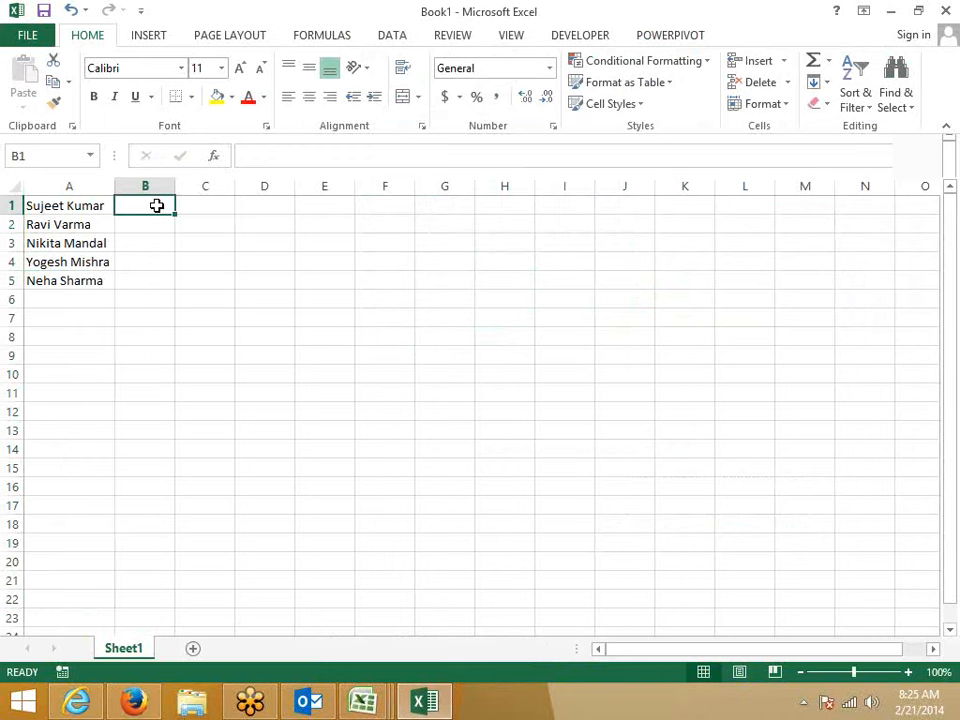
text(Kum)
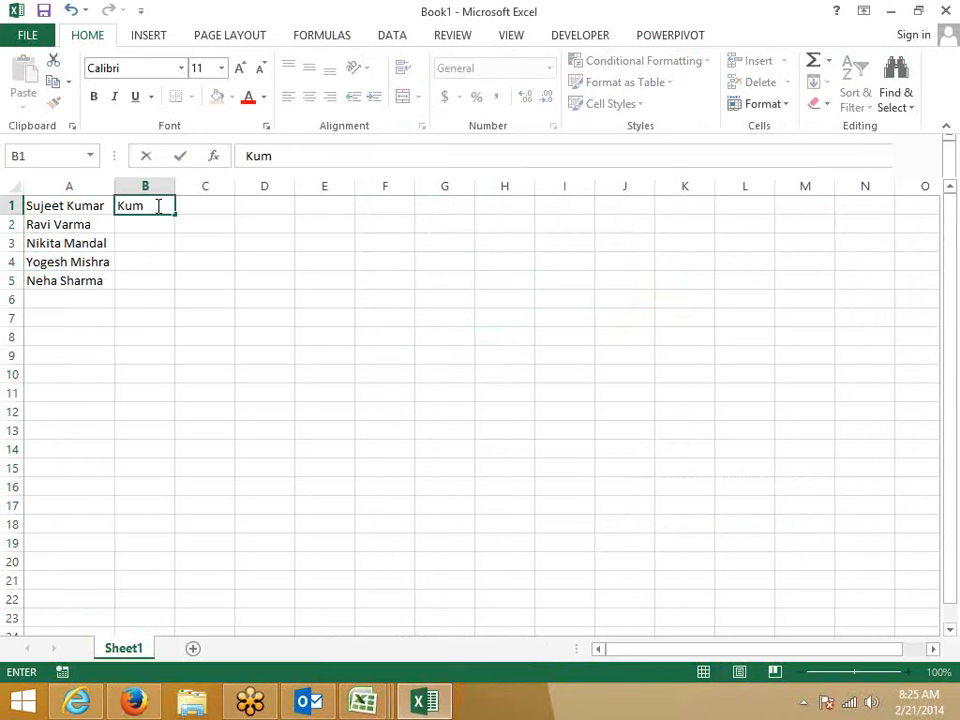
text(ar)
key(ctrl+Return)
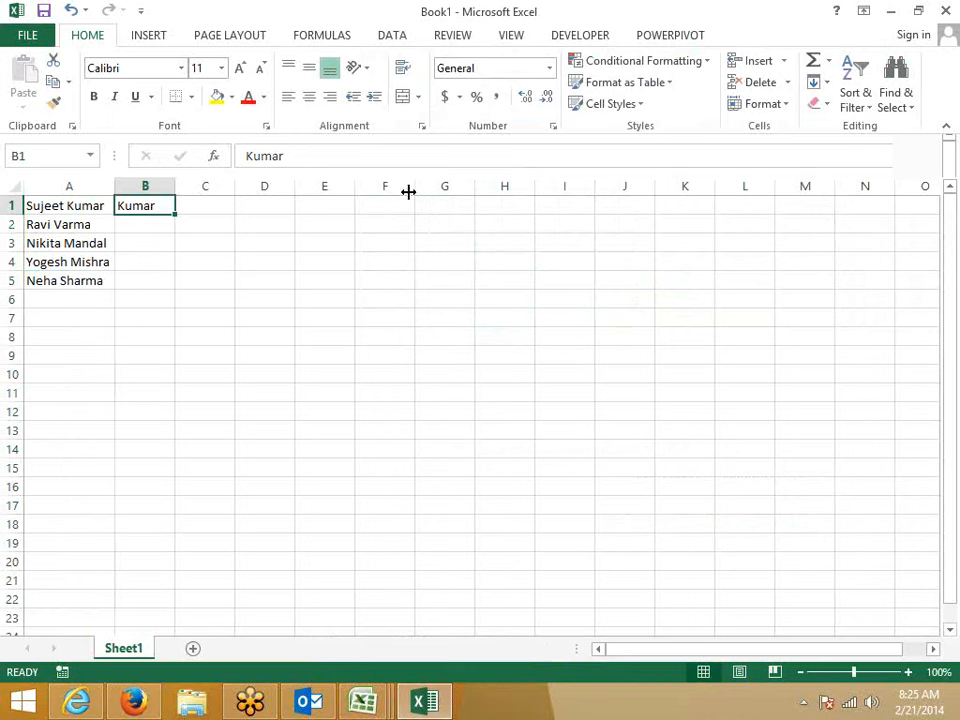
click(829, 88)
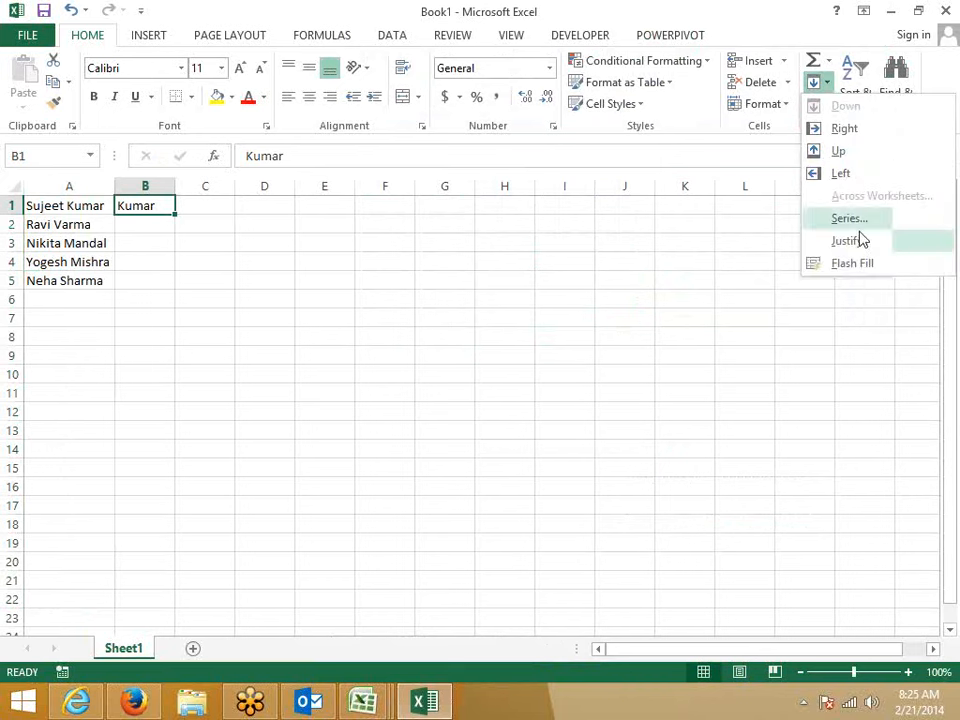
click(852, 264)
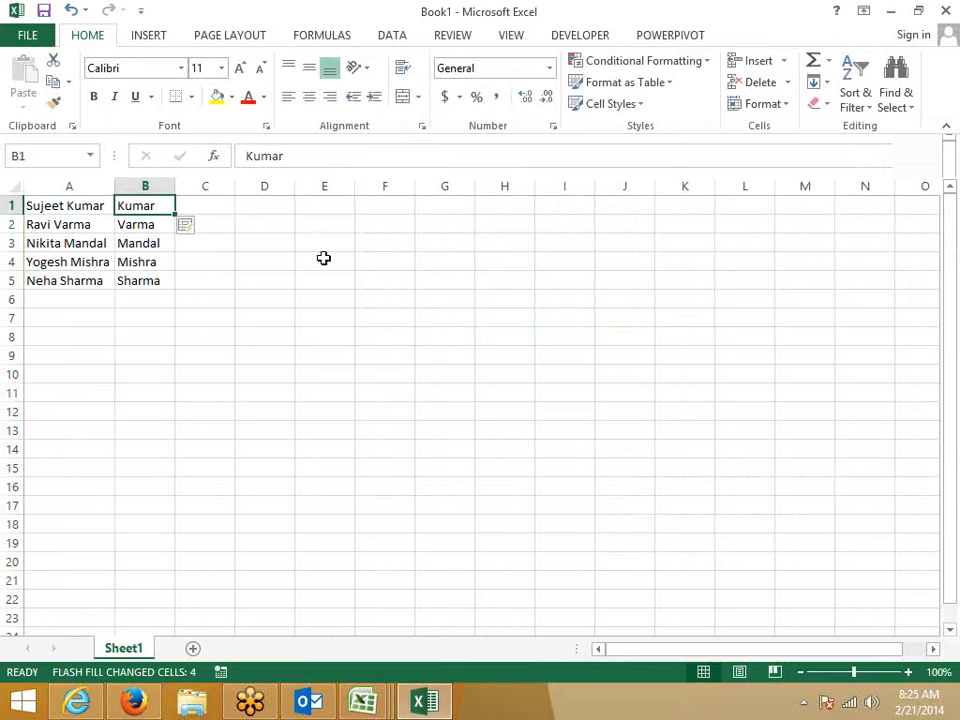
Step: Enter the first name from A1 in C1 and use Flash Fill to extract the remaining first names into C2:C5
click(324, 261)
drag(158, 204, 152, 281)
click(204, 208)
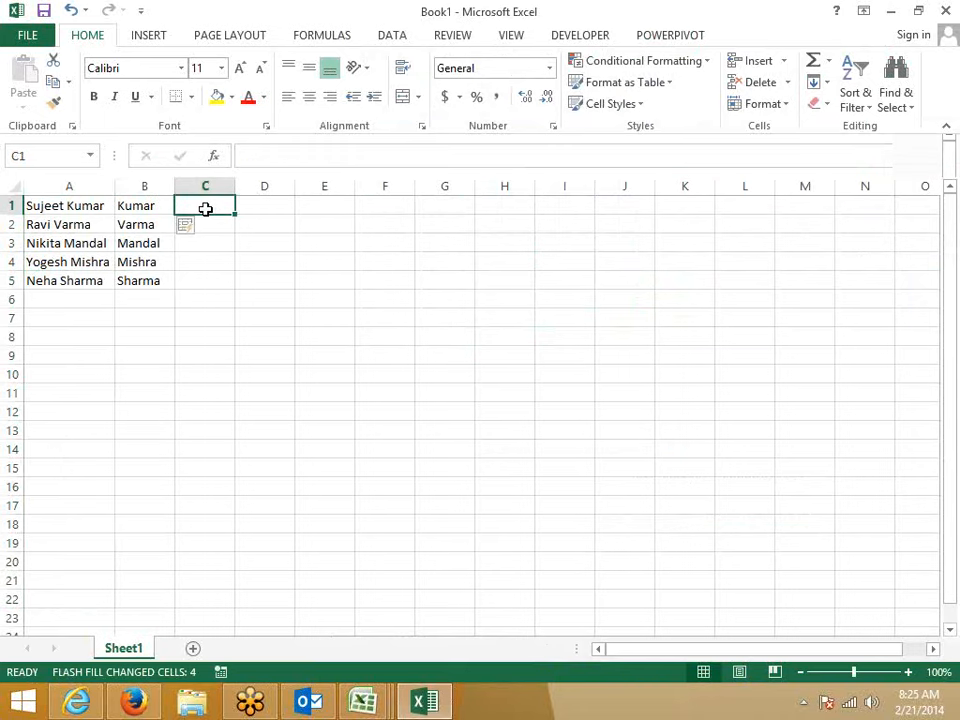
text(Sujeet)
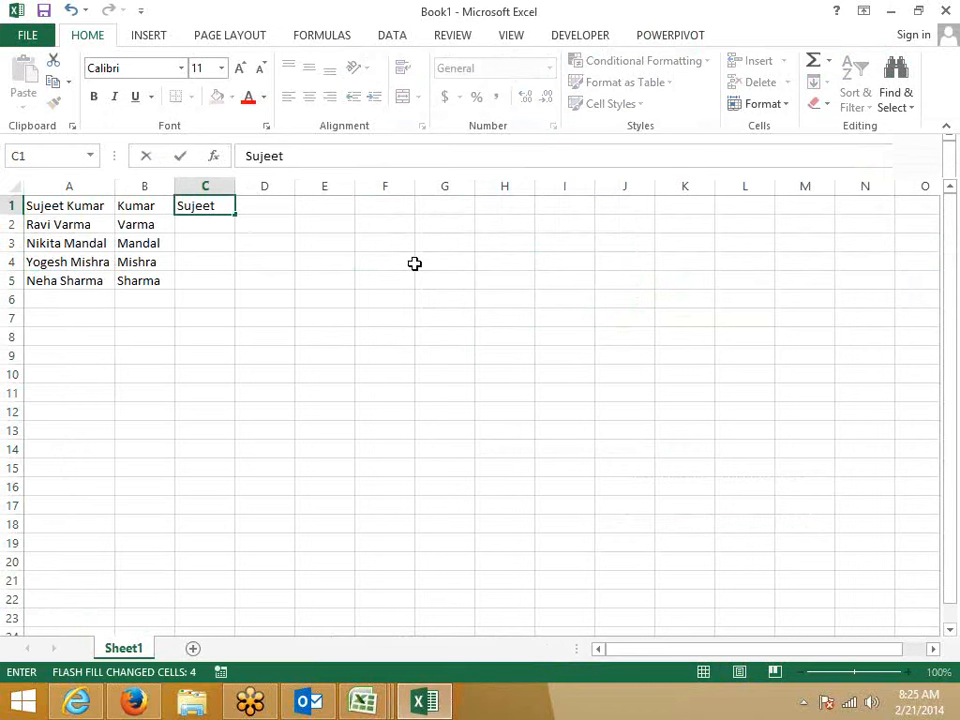
key(ctrl+Return)
click(815, 82)
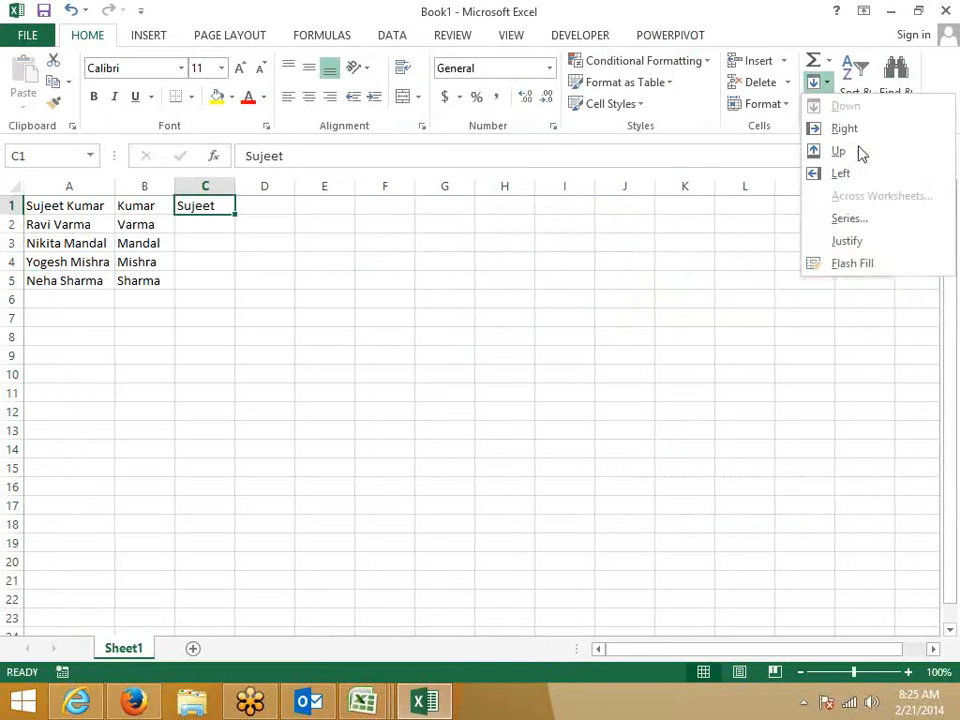
click(870, 267)
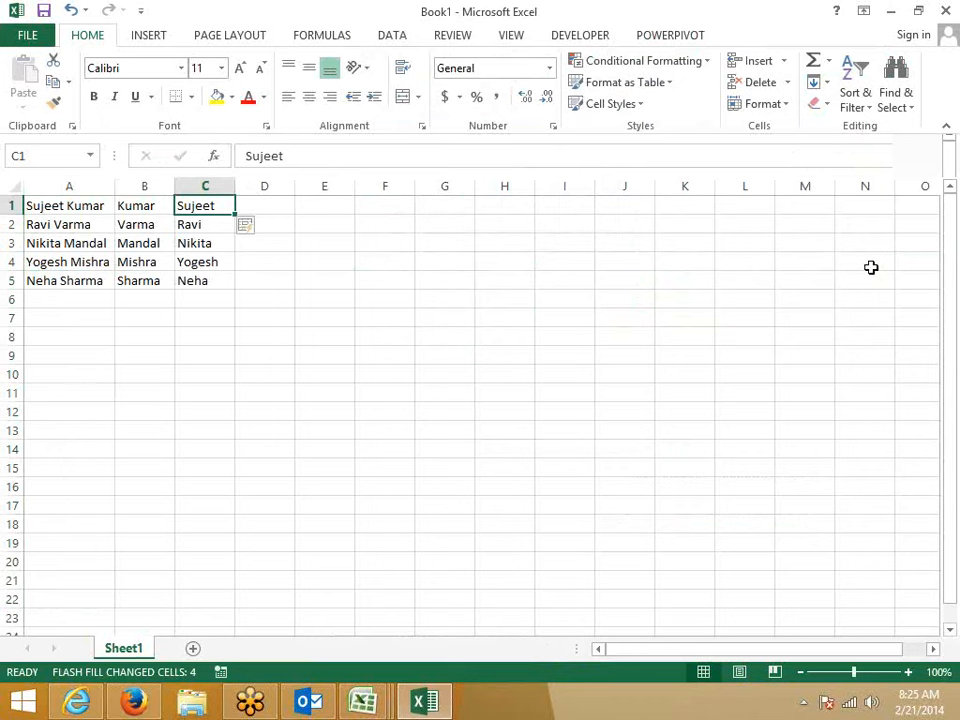
click(371, 392)
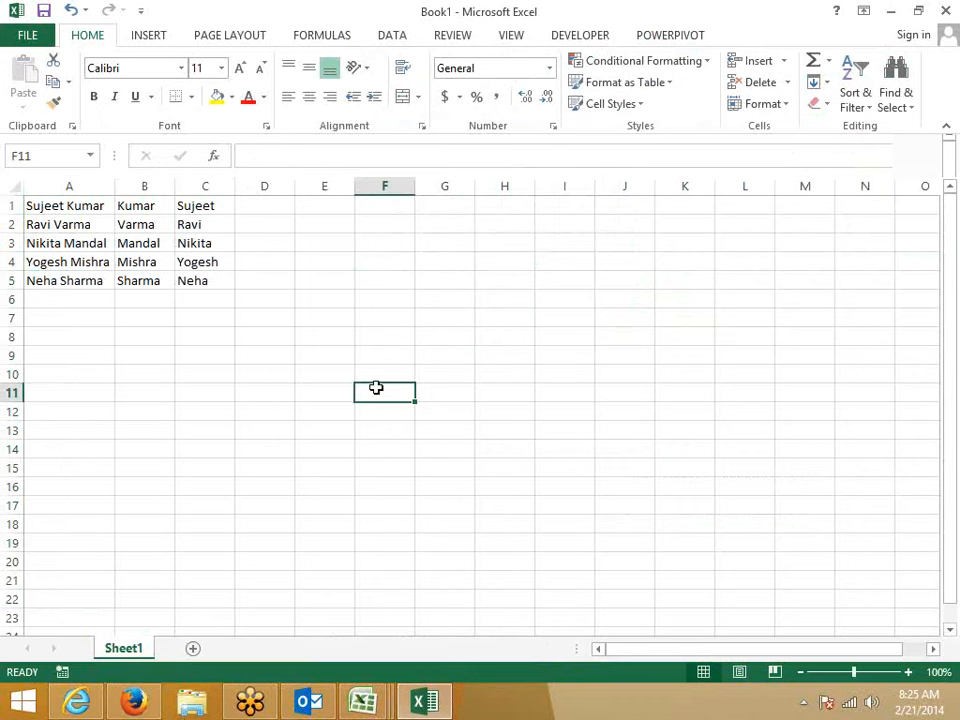
Step: Add a new worksheet and enter 123-963-852 in A1 and 125-852-321 in A2
click(193, 648)
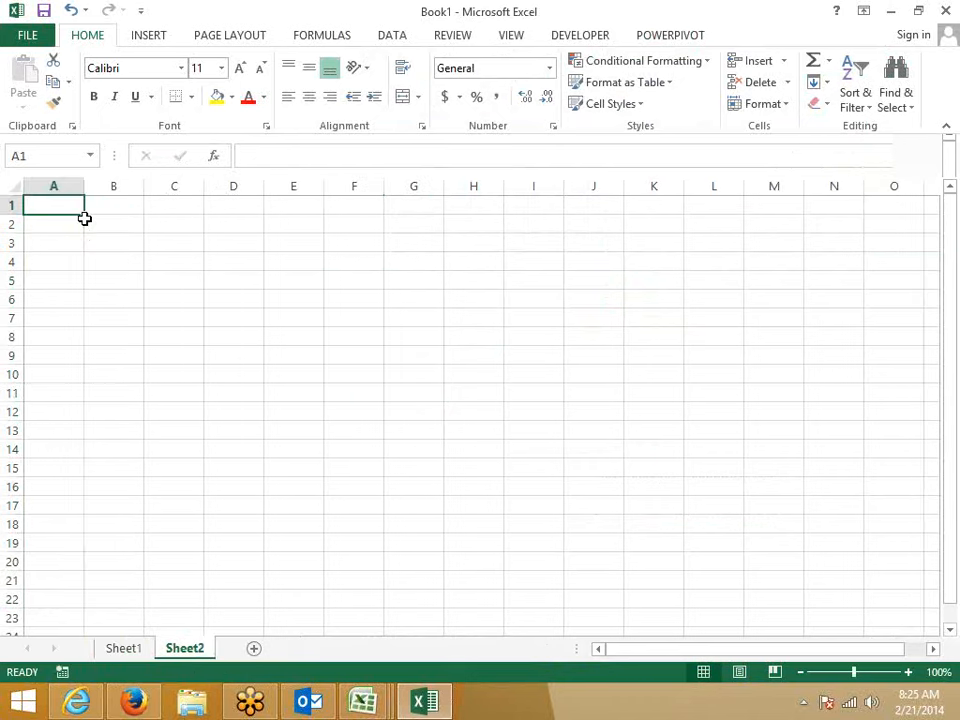
text(123)
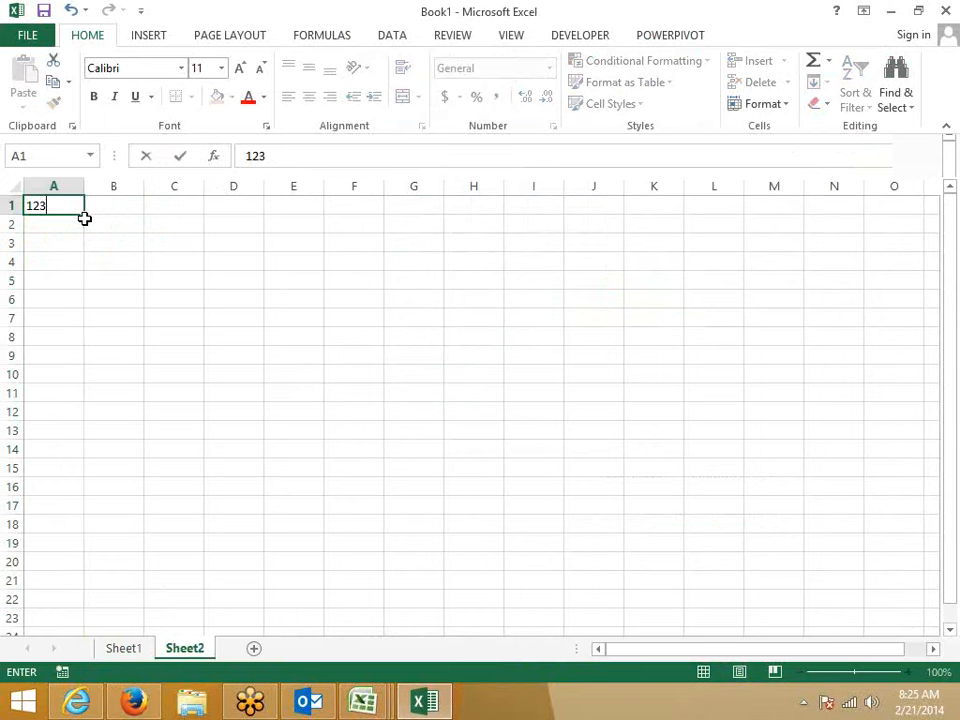
text(-963-852)
key(Return)
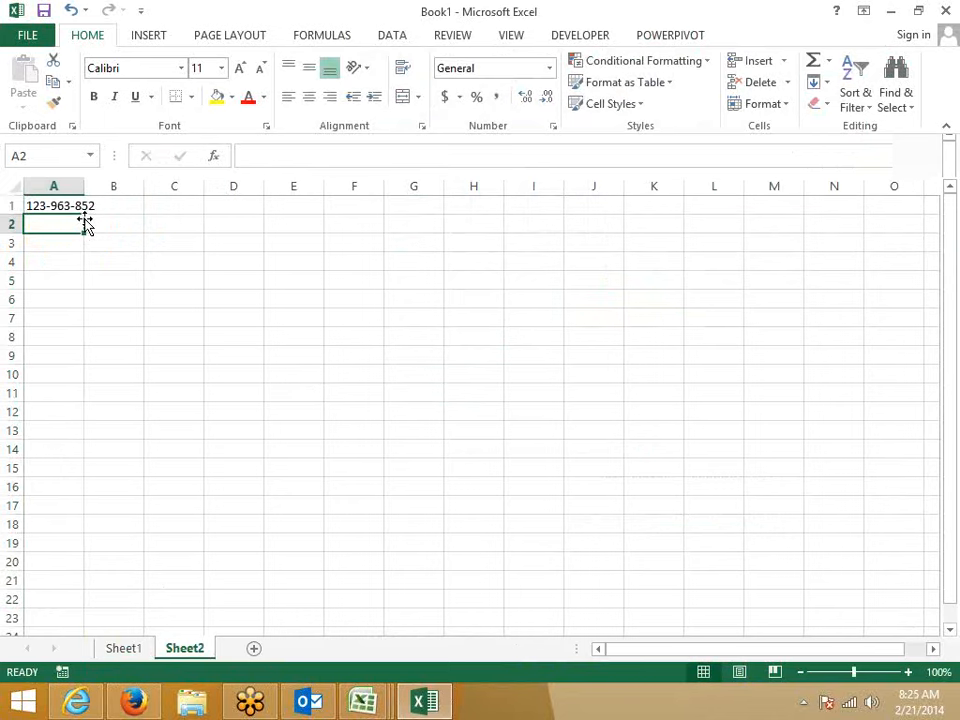
text(125)
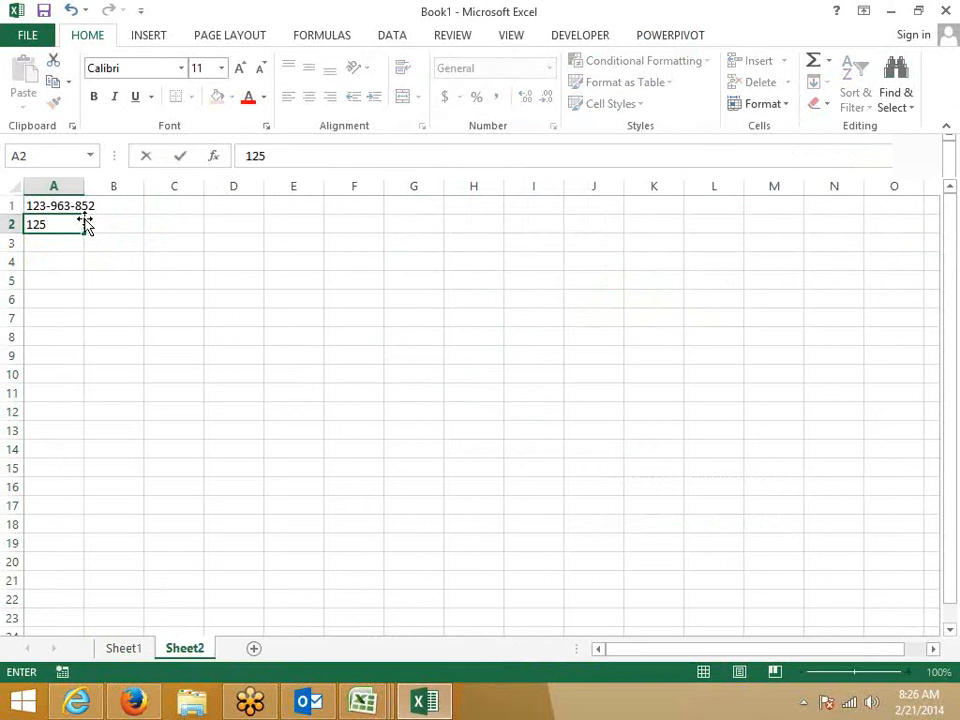
text(9)
key(BackSpace)
text(-852-321)
key(Return)
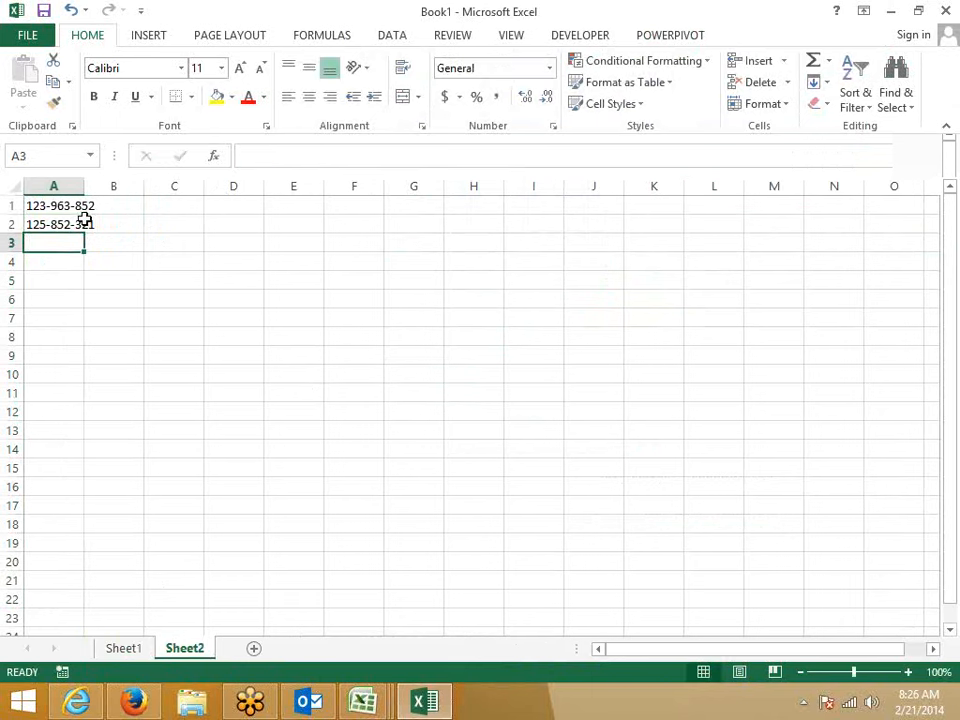
Step: Enter 852-987-369 in A3, below the other hyphenated numbers
text(852)
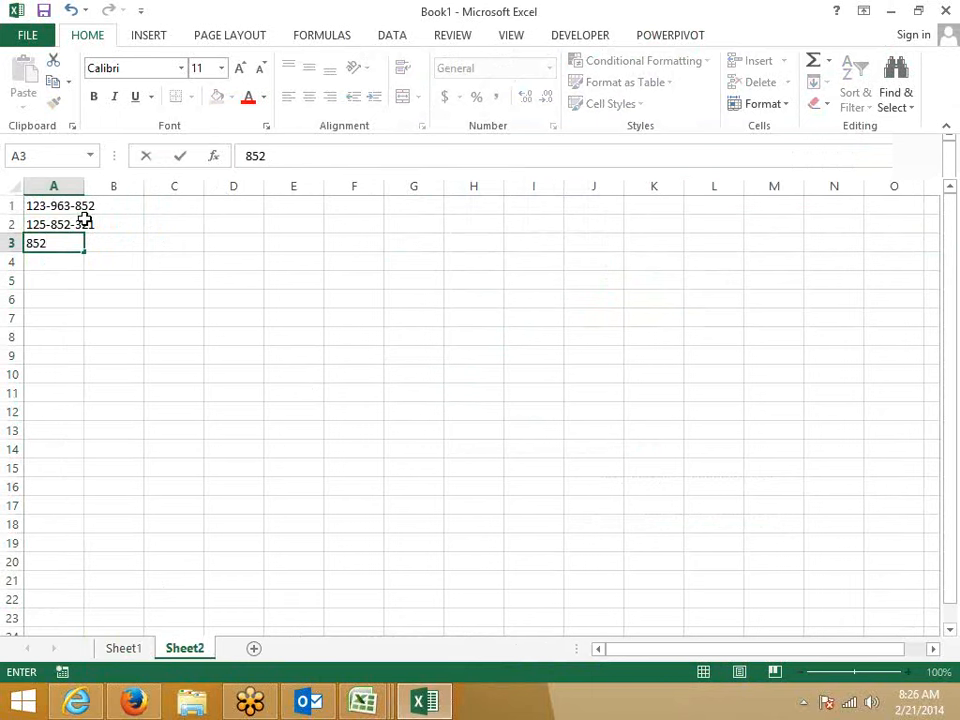
text(-987-369-456)
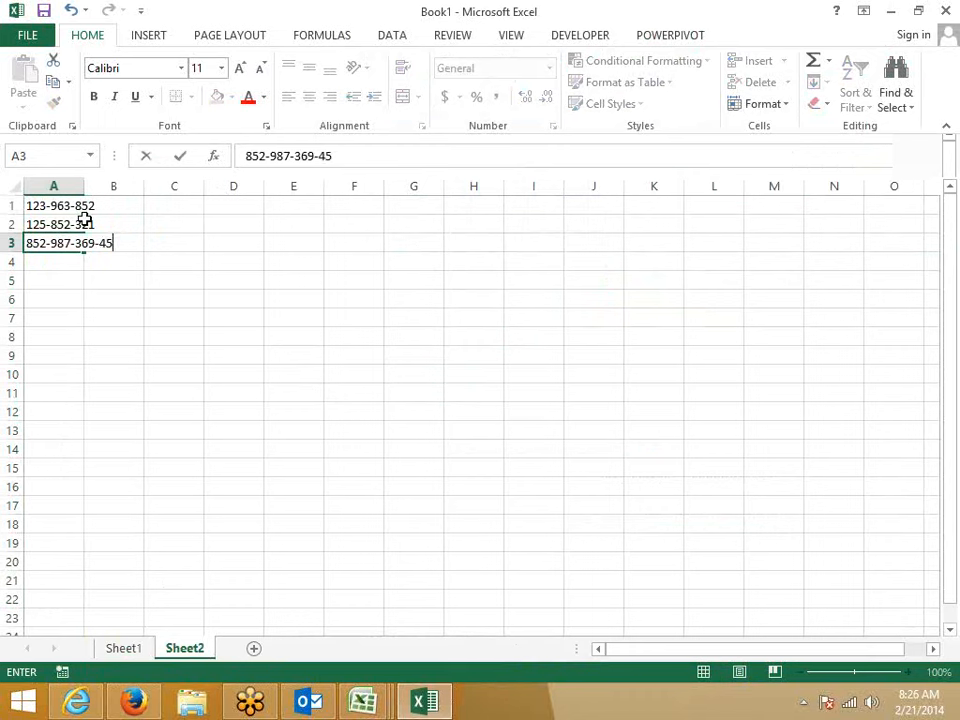
key(BackSpace)
key(BackSpace)
key(BackSpace)
key(BackSpace)
key(Return)
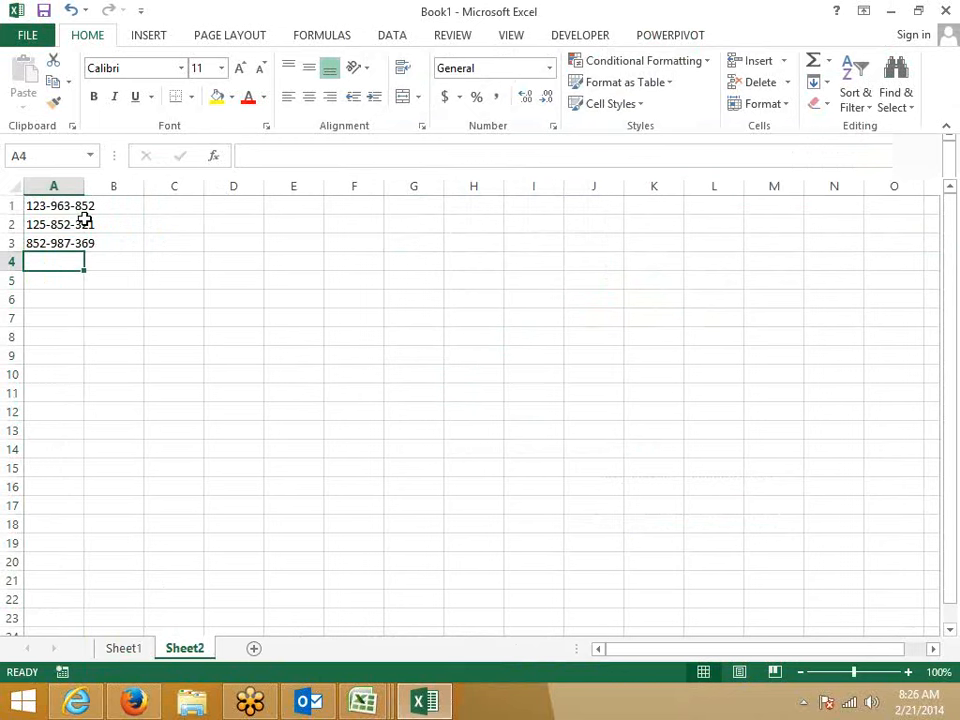
Step: Enter 456-741-368 in A4 and autofit column A to the hyphenated numbers
text(456321)
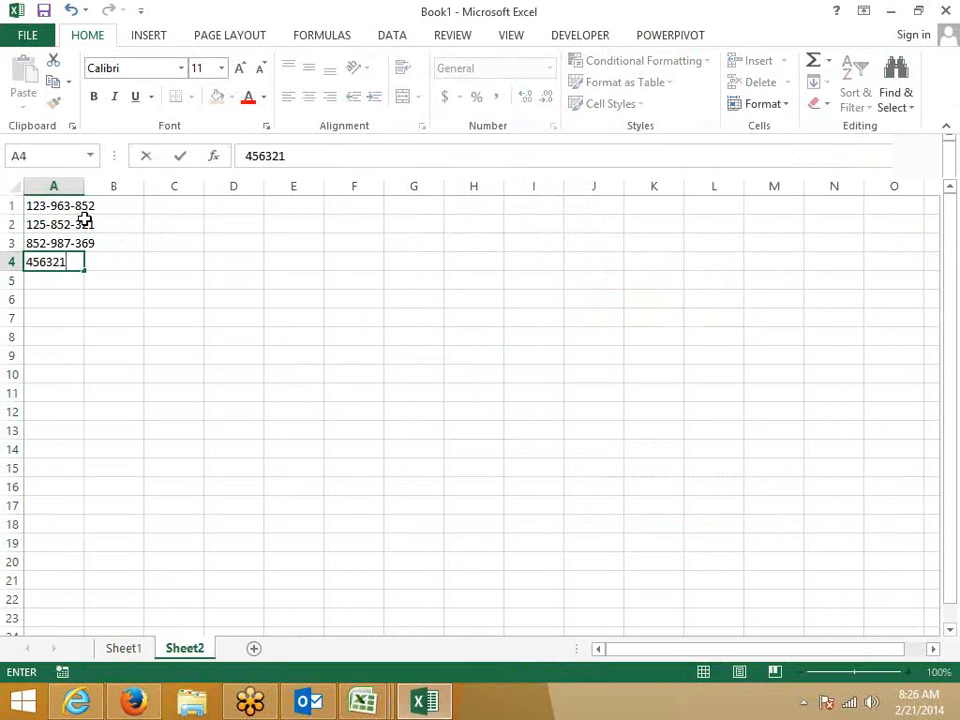
key(BackSpace)
key(BackSpace)
key(BackSpace)
text(-741-368)
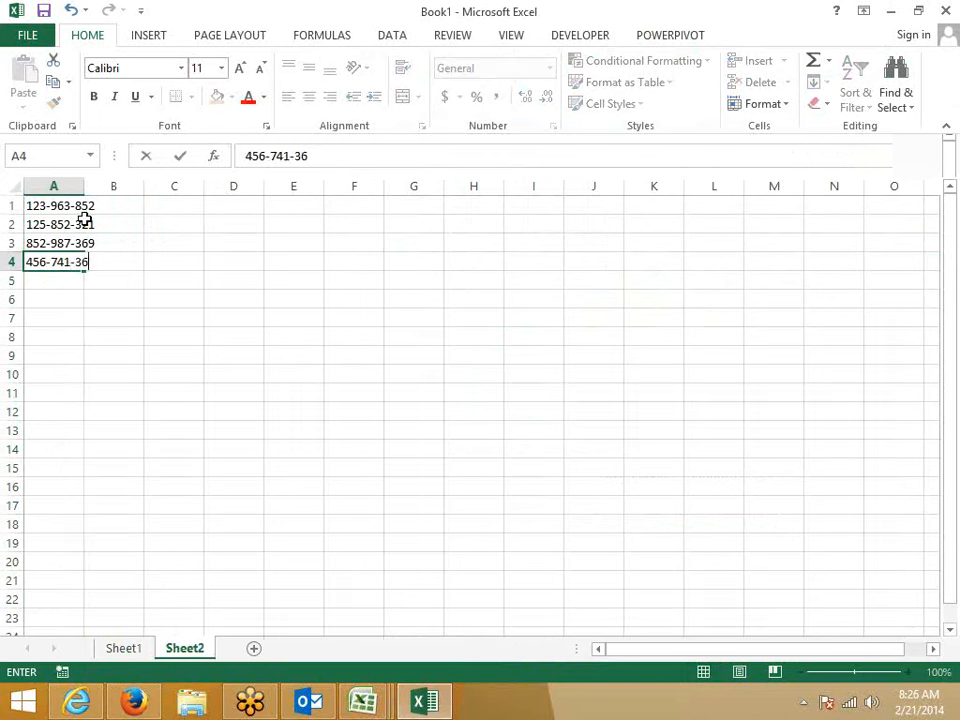
click(120, 243)
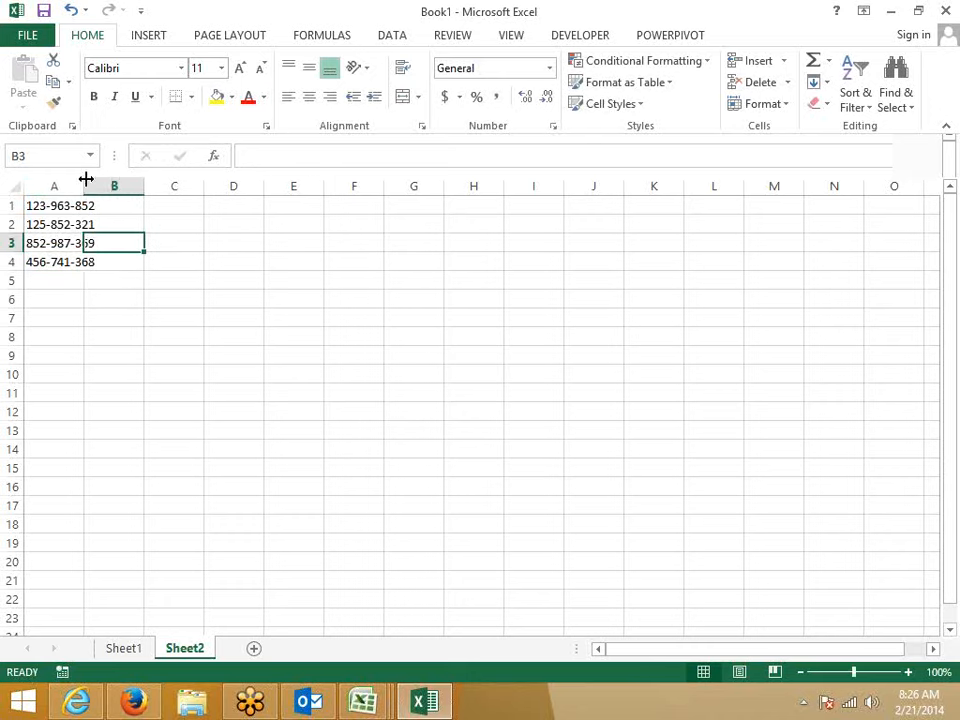
double_click(86, 184)
Step: Enter 852 in B1 and use Flash Fill to extract the last three digits of the other numbers into B2:B4
click(115, 200)
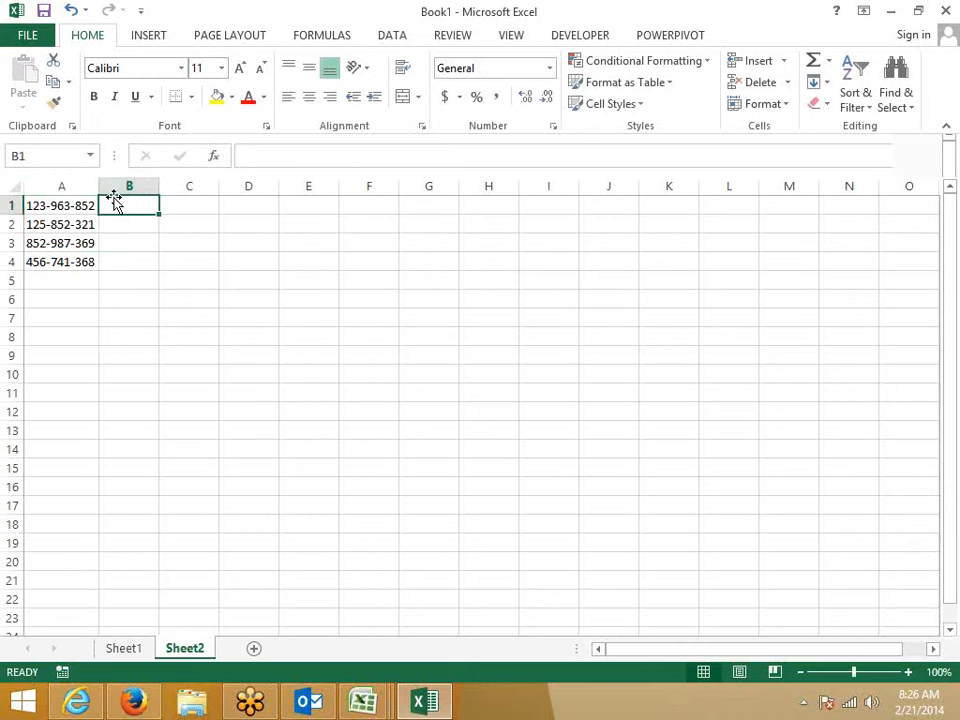
text(852)
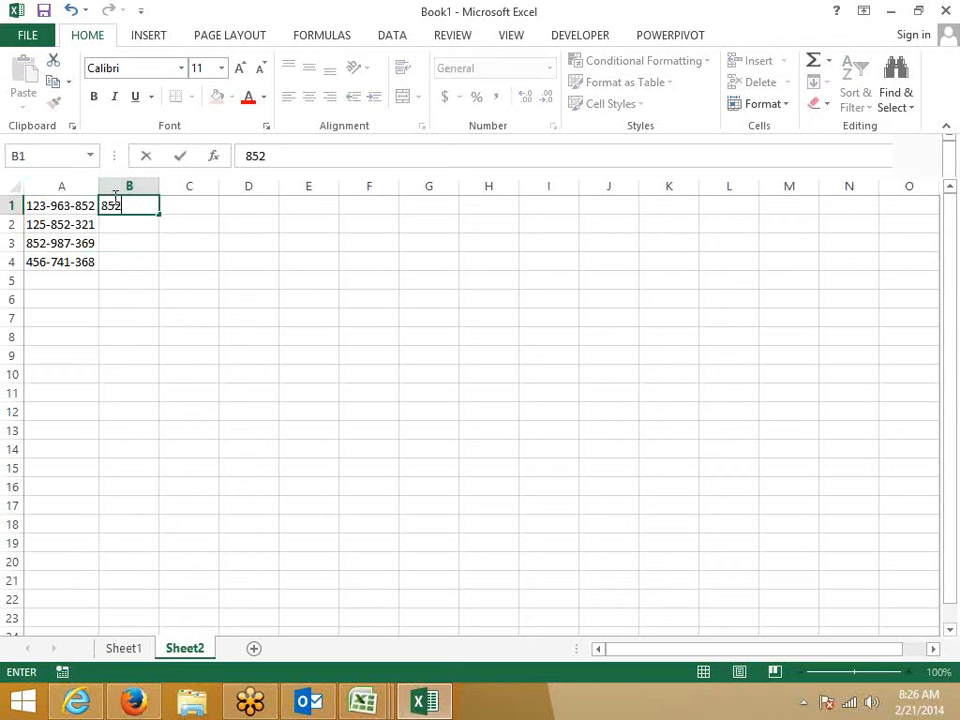
key(ctrl+Return)
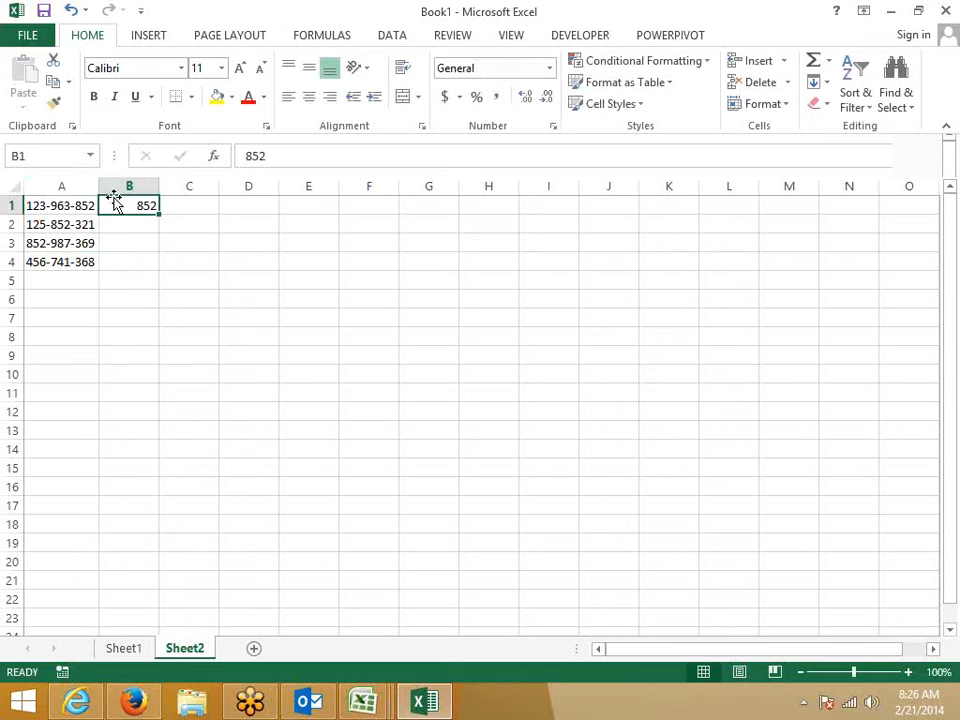
click(818, 82)
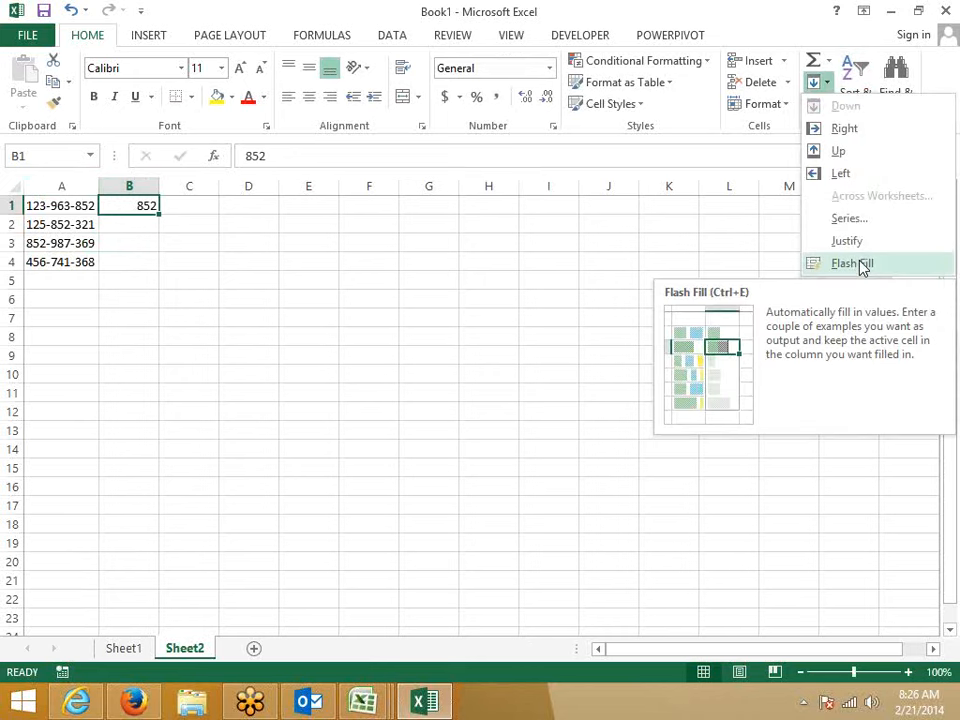
click(858, 264)
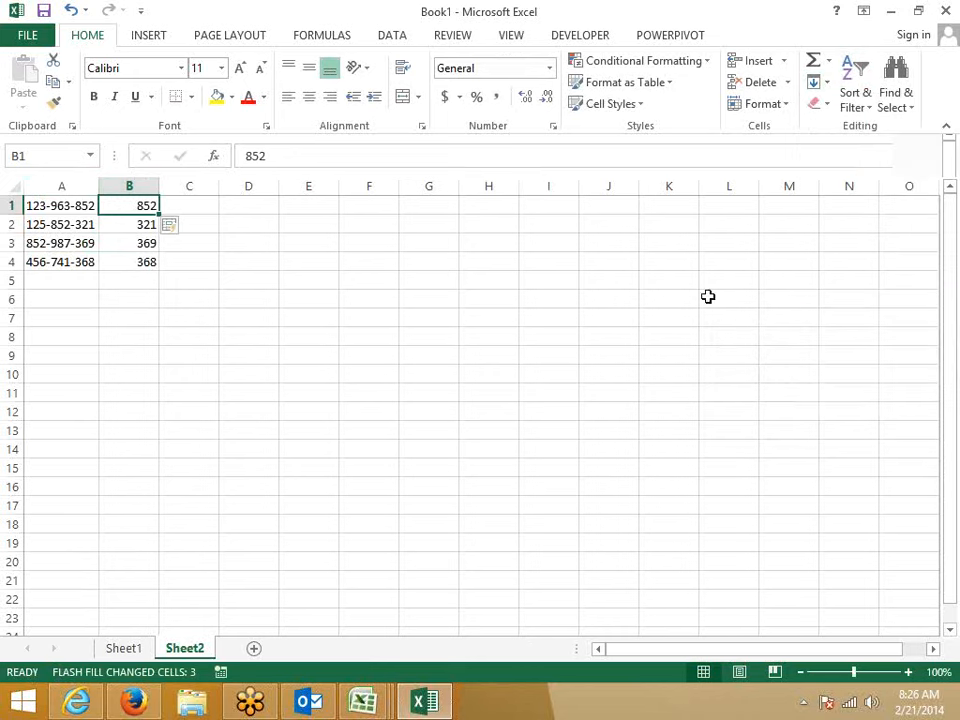
click(357, 299)
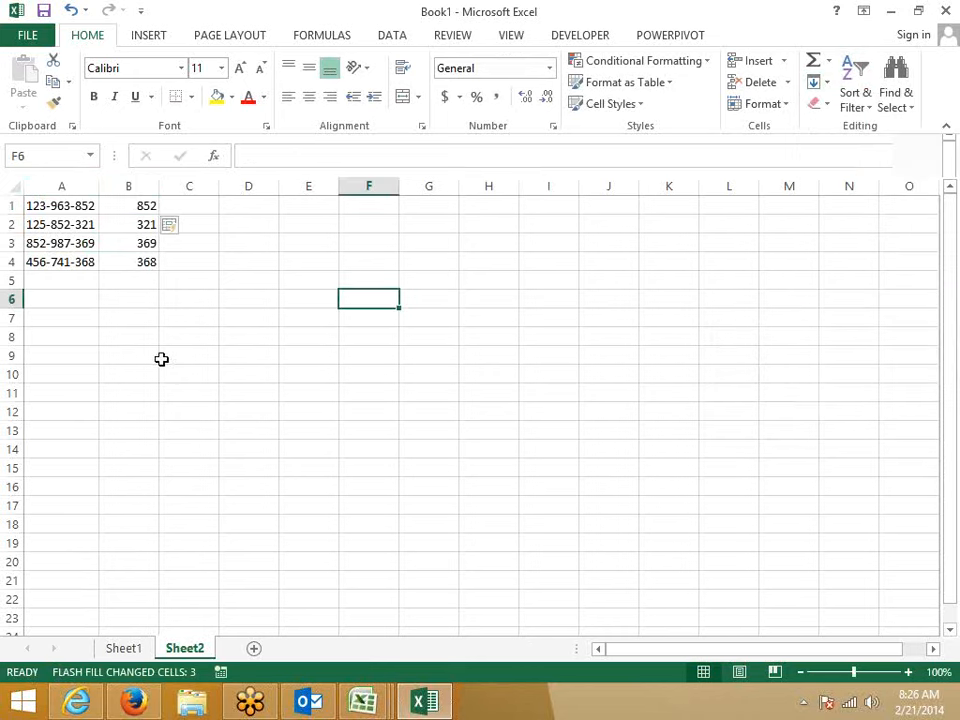
click(73, 316)
Step: Enter the decimal numbers 23.36, 25.36 and 25.12 in F1:F3
click(369, 205)
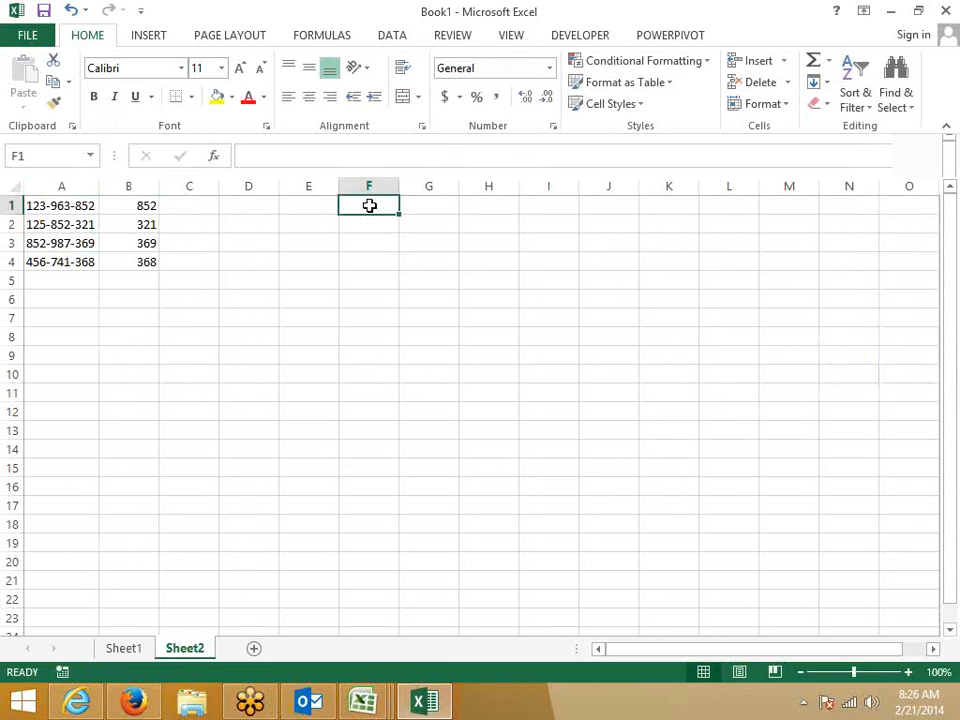
text(23.36)
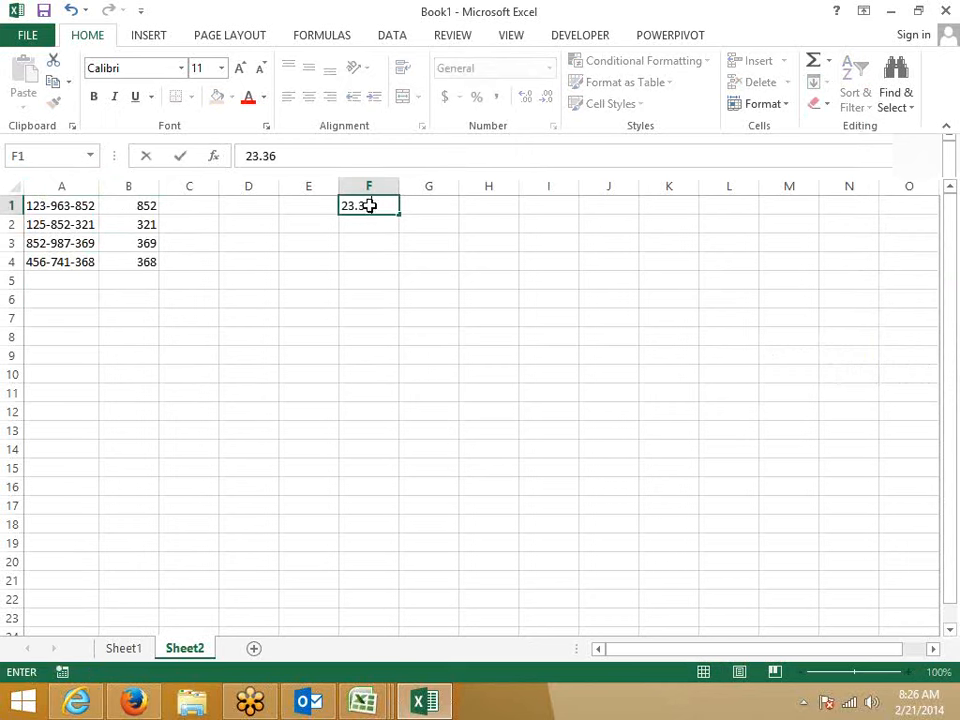
key(Return)
text(25.36)
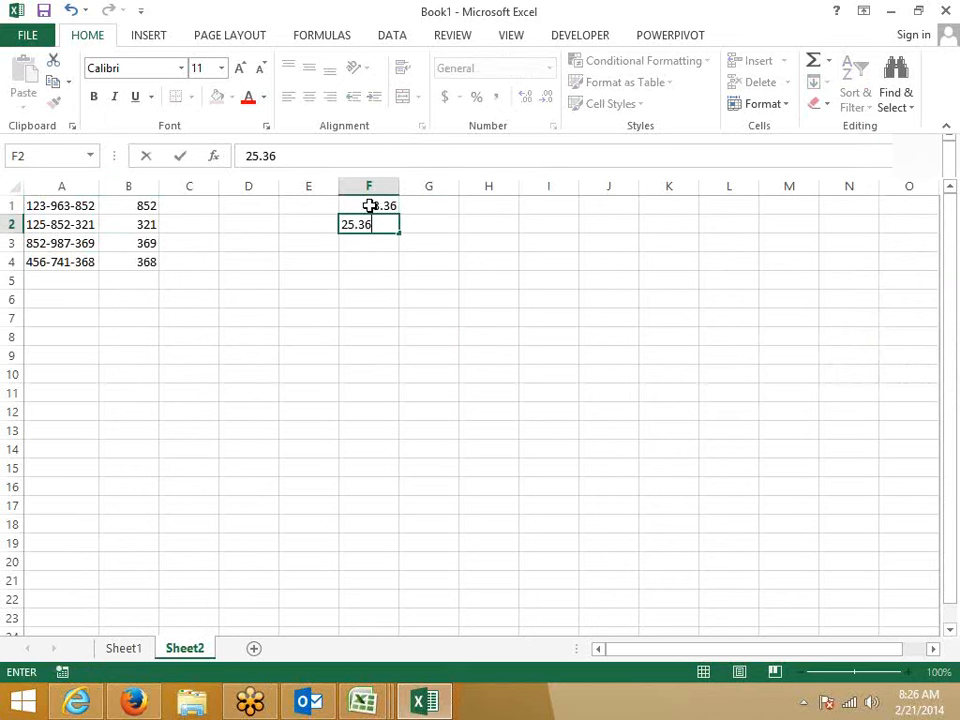
key(Return)
text(25.12.)
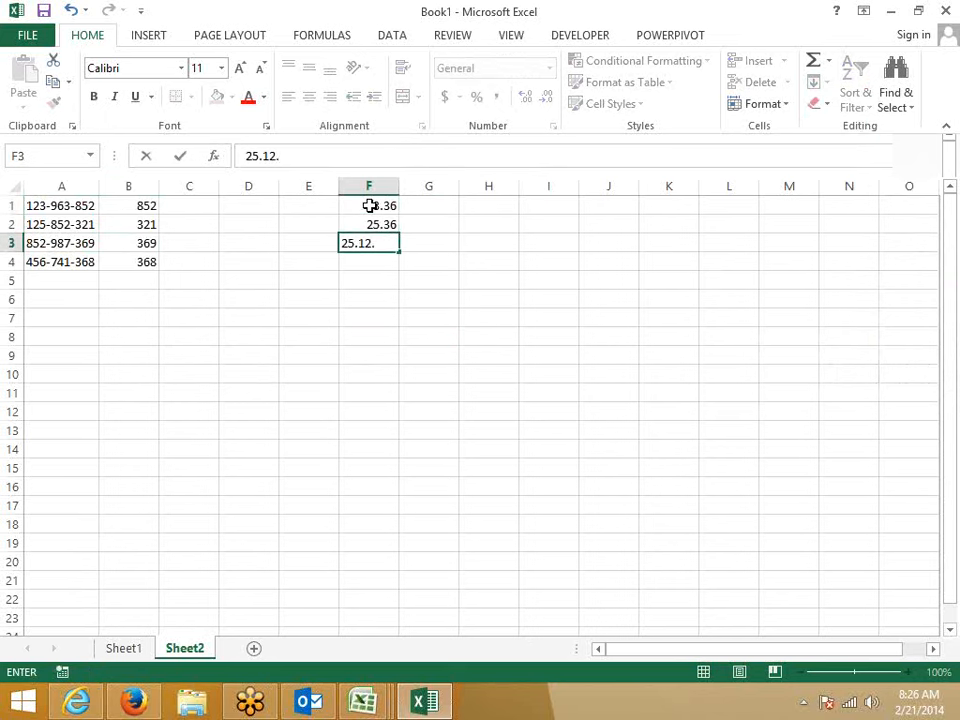
key(Return)
Step: Enter 12.36 in F4 and 85.36 in F5 to complete the list of decimal numbers
text(369.)
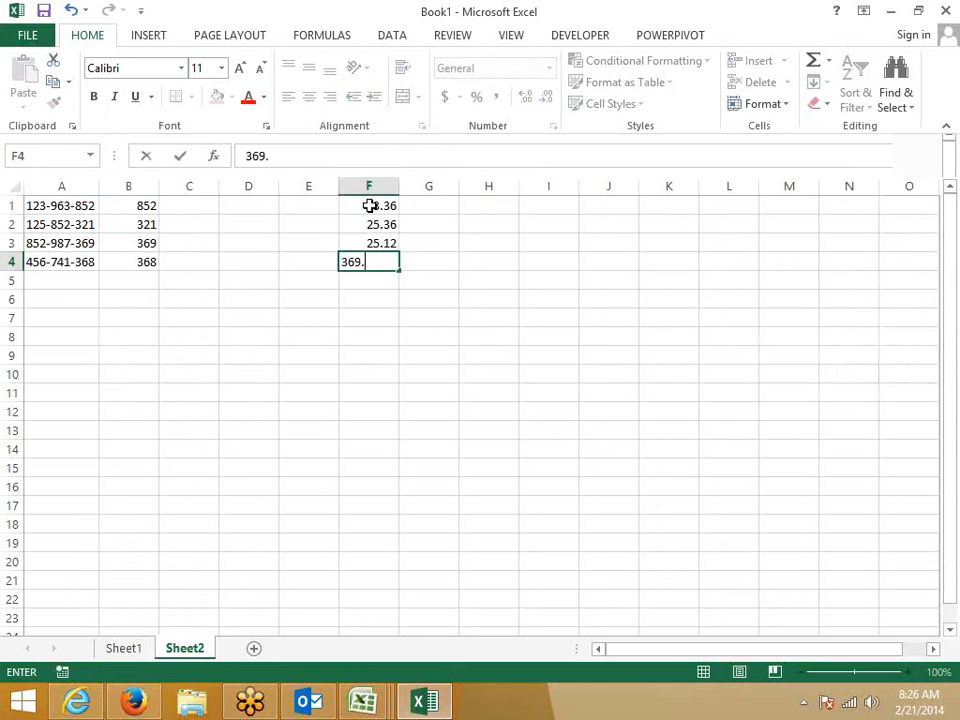
text(32)
key(Escape)
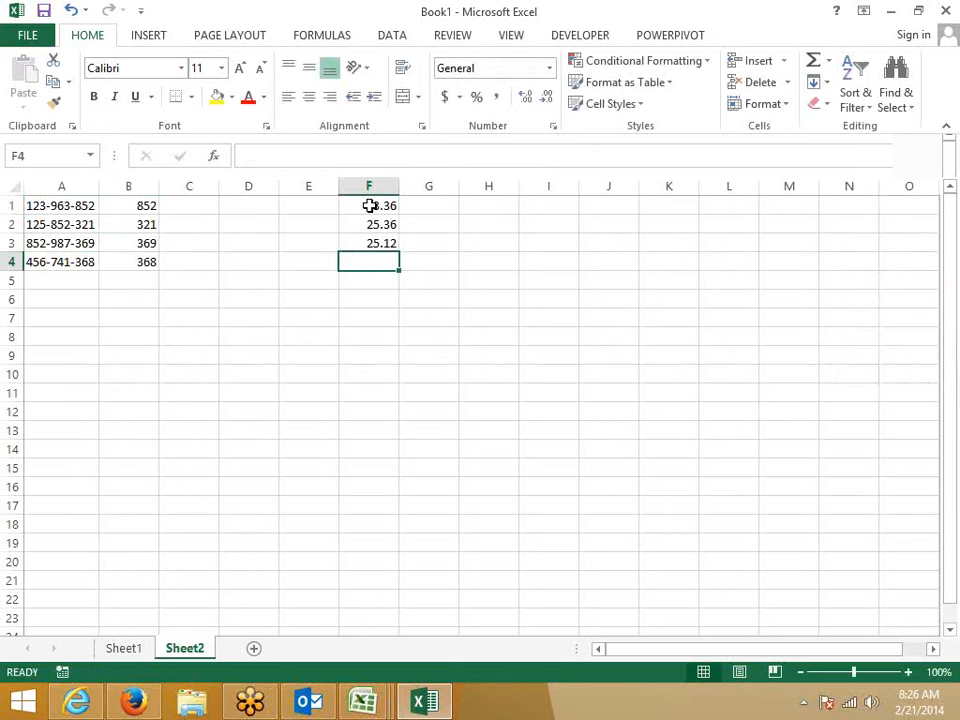
text(12.36)
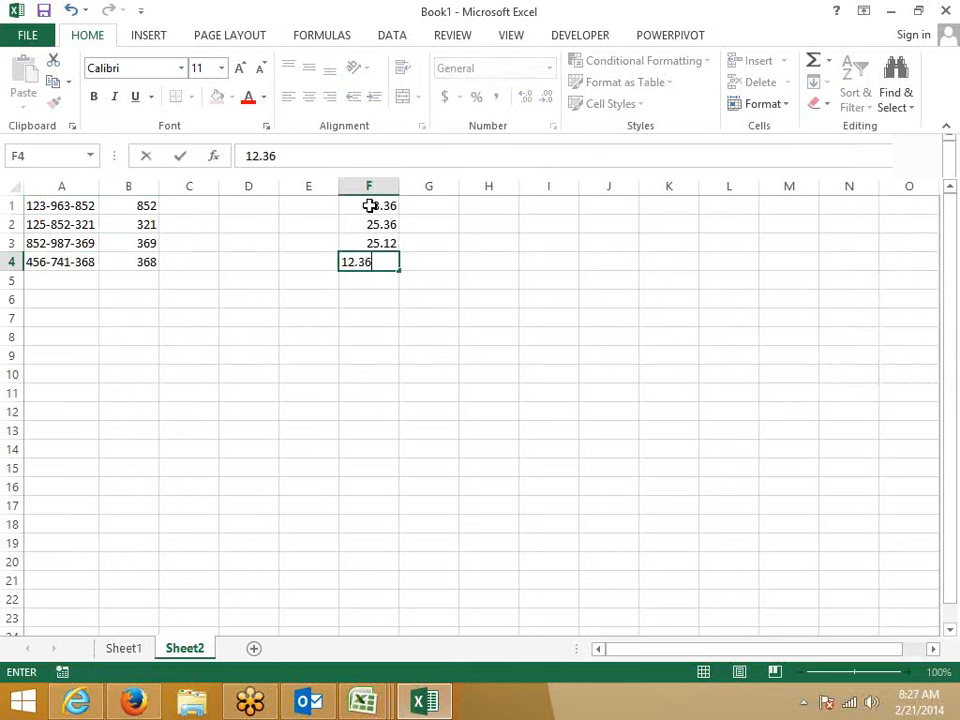
key(Return)
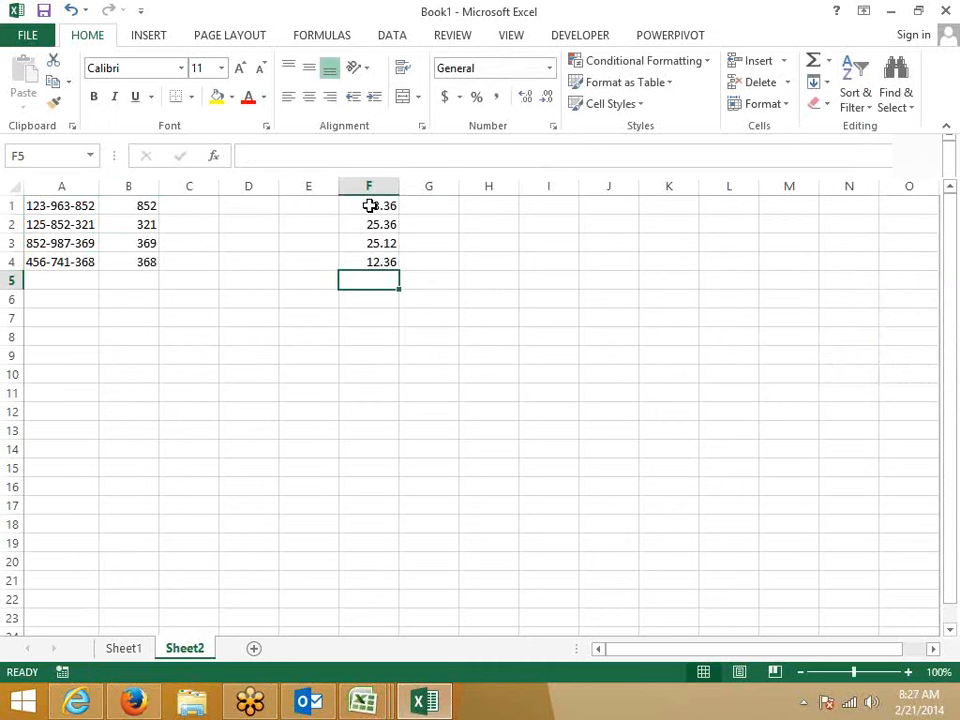
text(85.36)
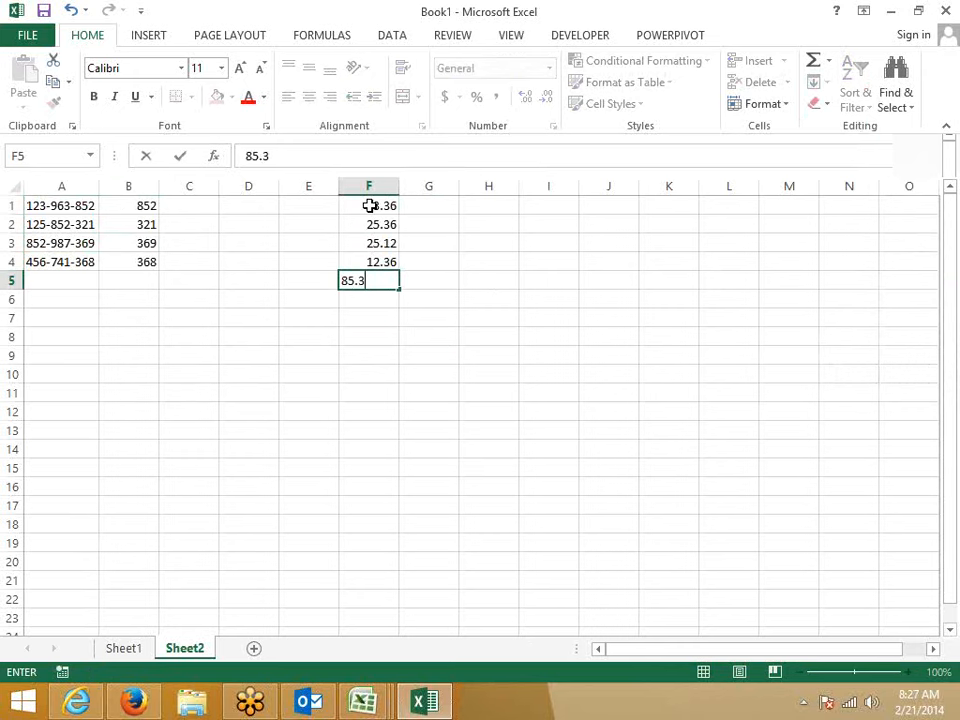
key(Return)
Step: Enter 0.36 in G1 and use Flash Fill to extract the decimal parts of column F's numbers into G2:G5
click(444, 204)
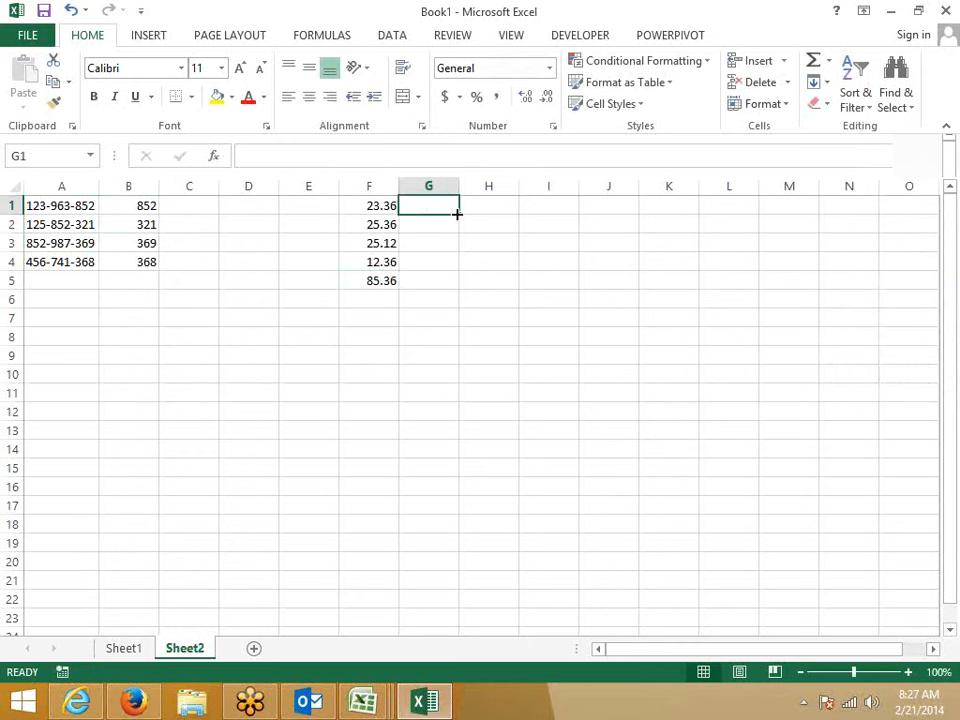
text(0.36)
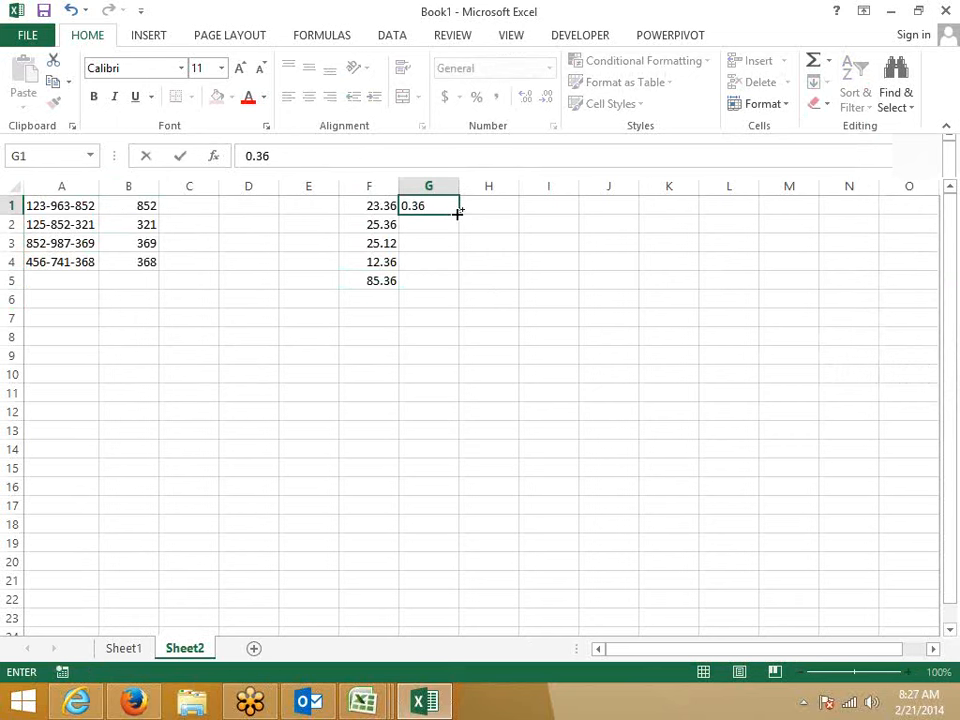
key(ctrl+Return)
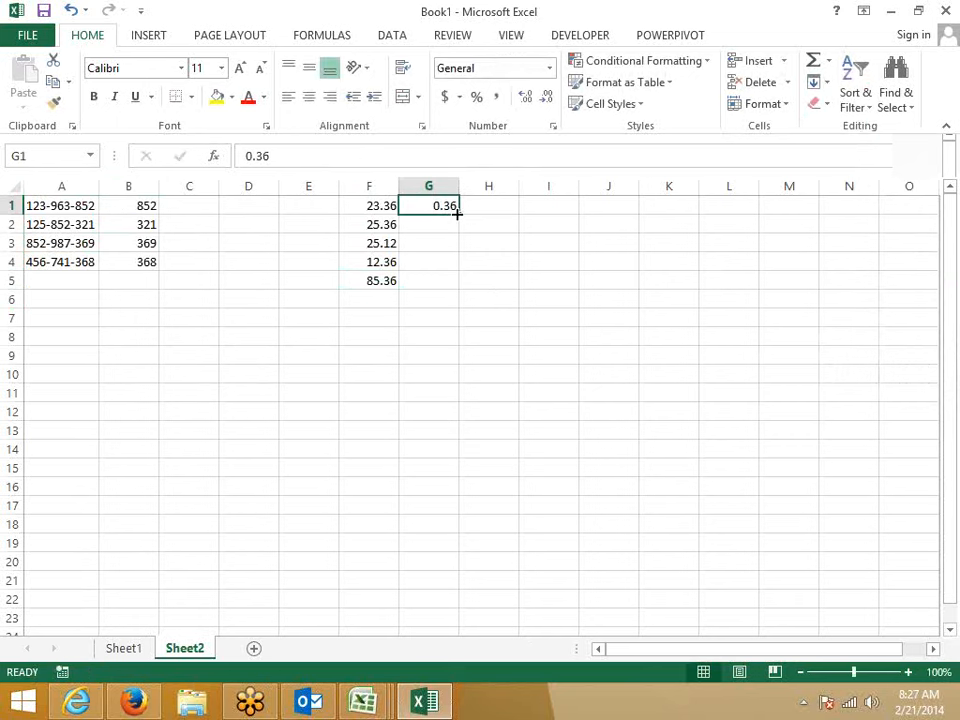
click(830, 104)
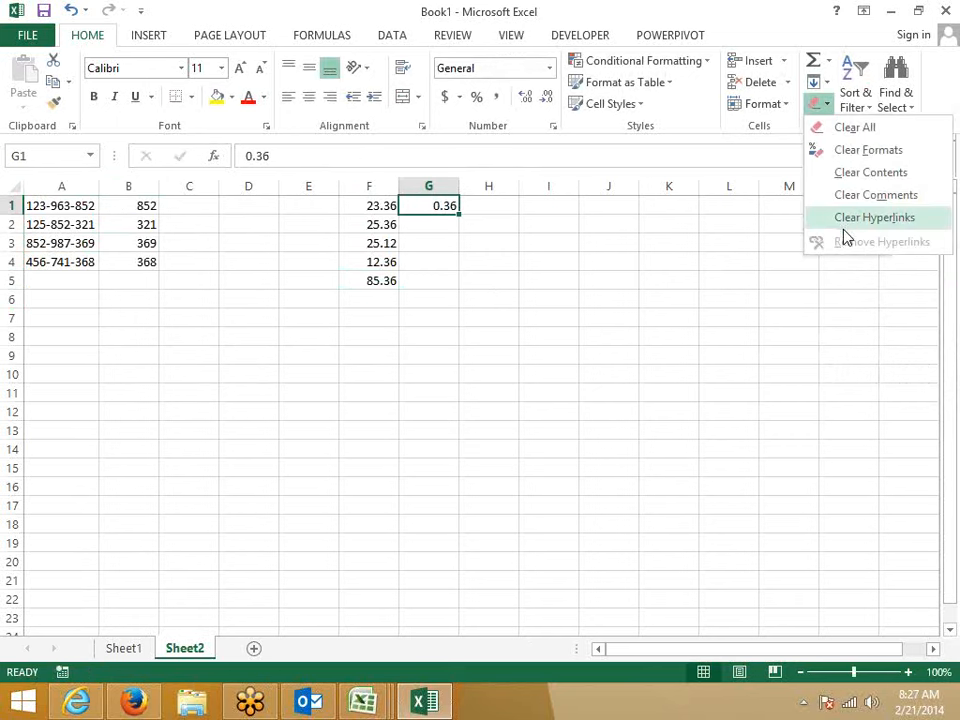
click(825, 82)
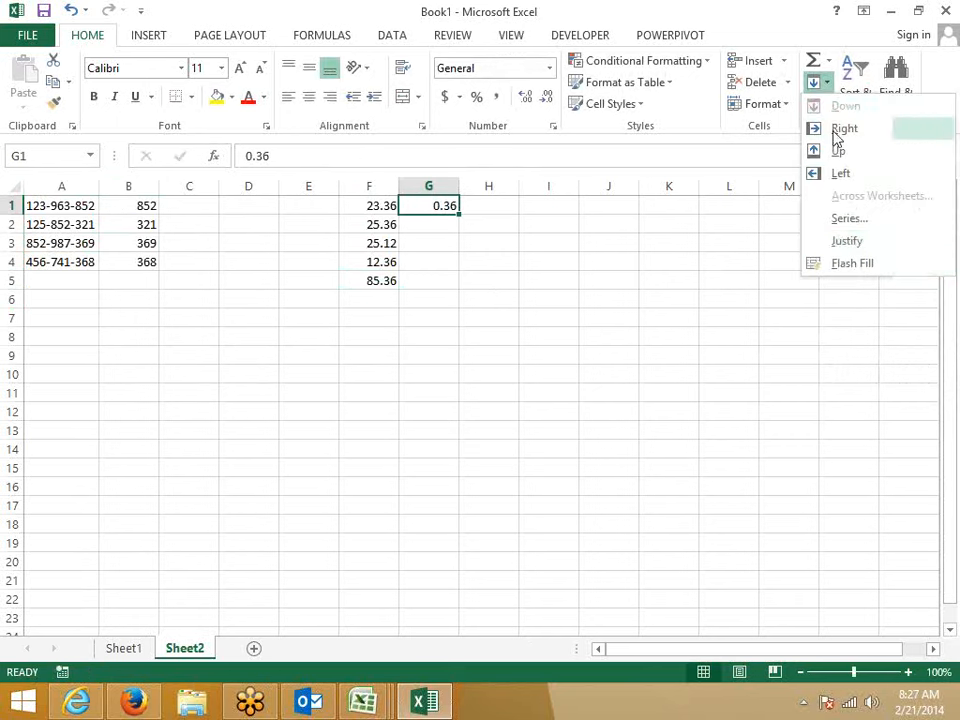
click(851, 263)
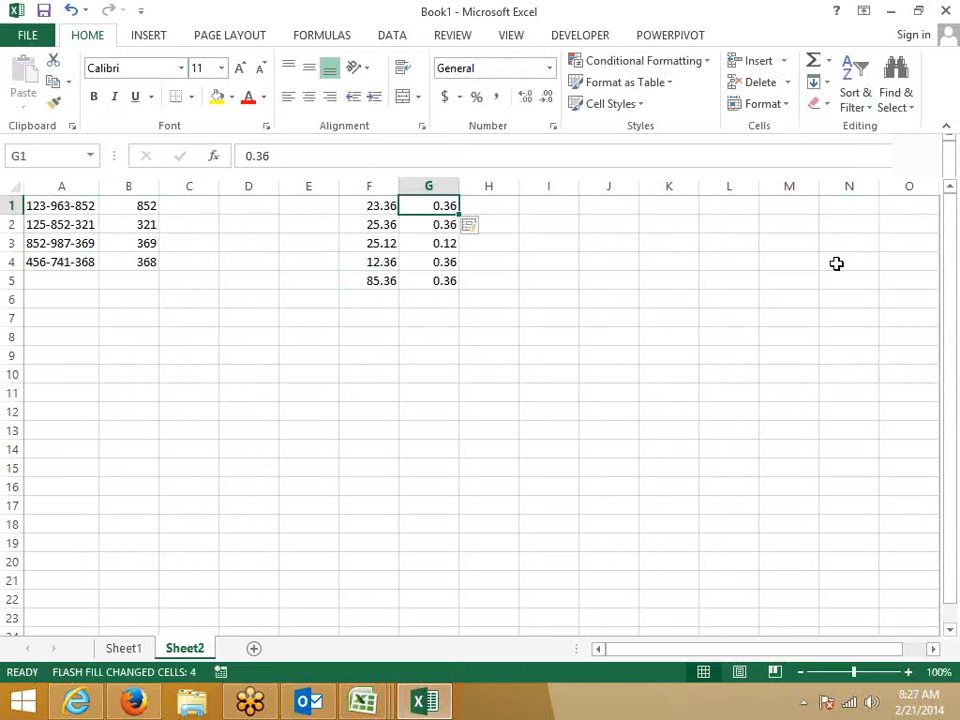
Step: Enter 23 in H1 and use Flash Fill to extract the whole-number parts of column F into H2:H5
click(493, 205)
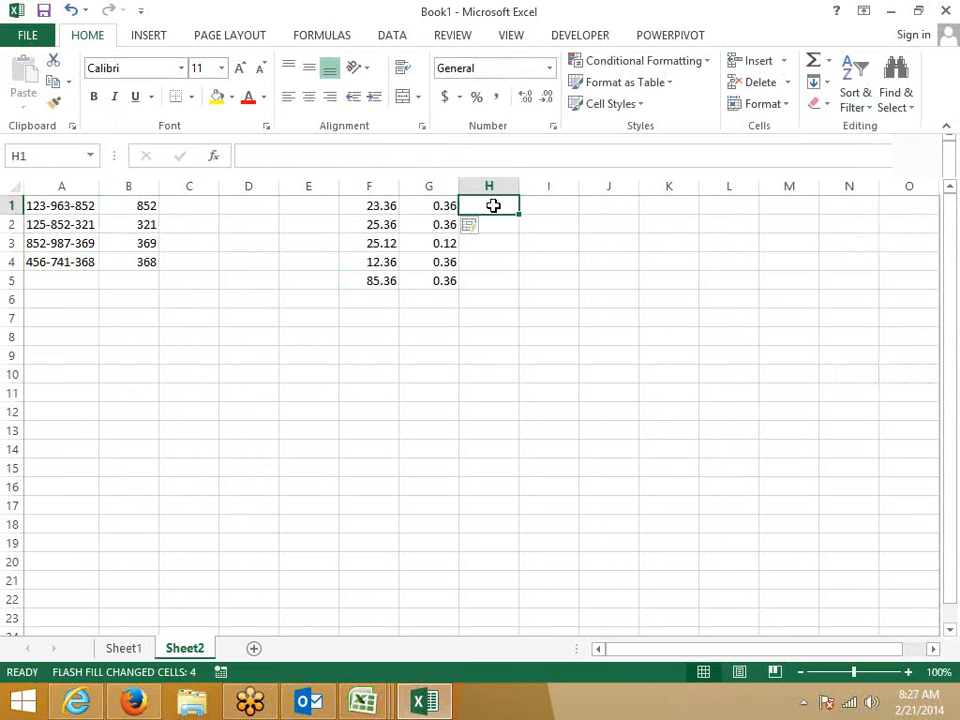
text(23)
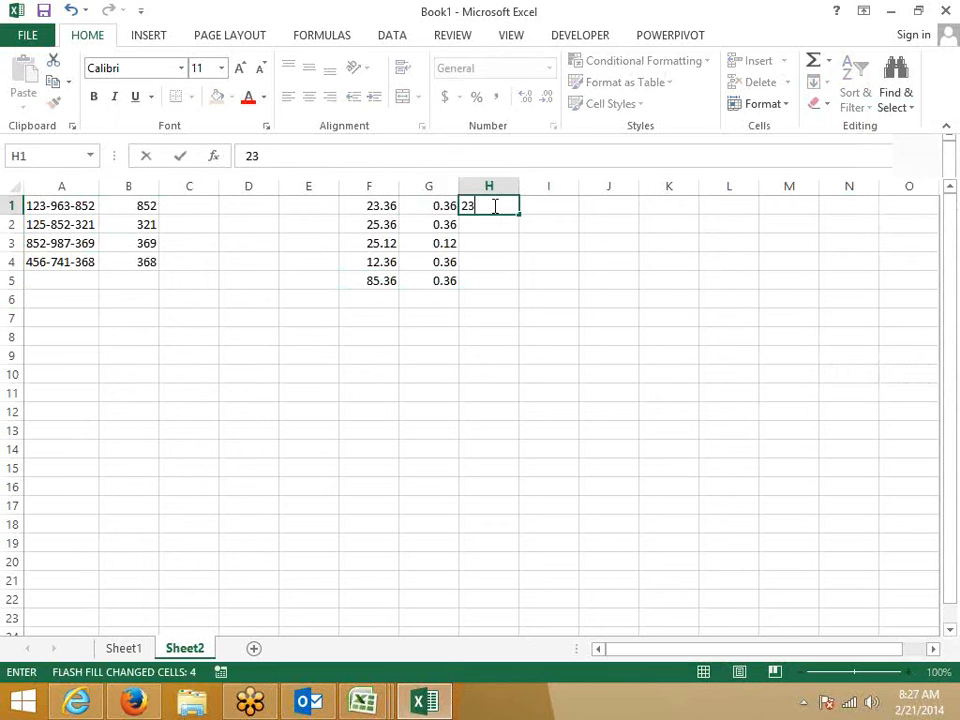
key(ctrl+Return)
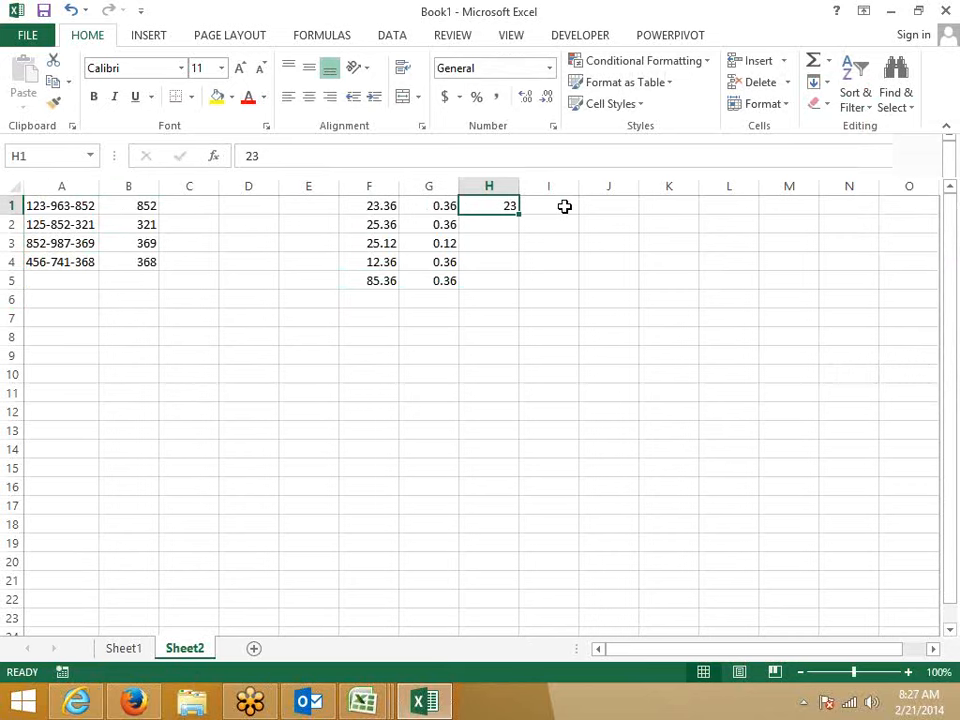
key(ctrl+e)
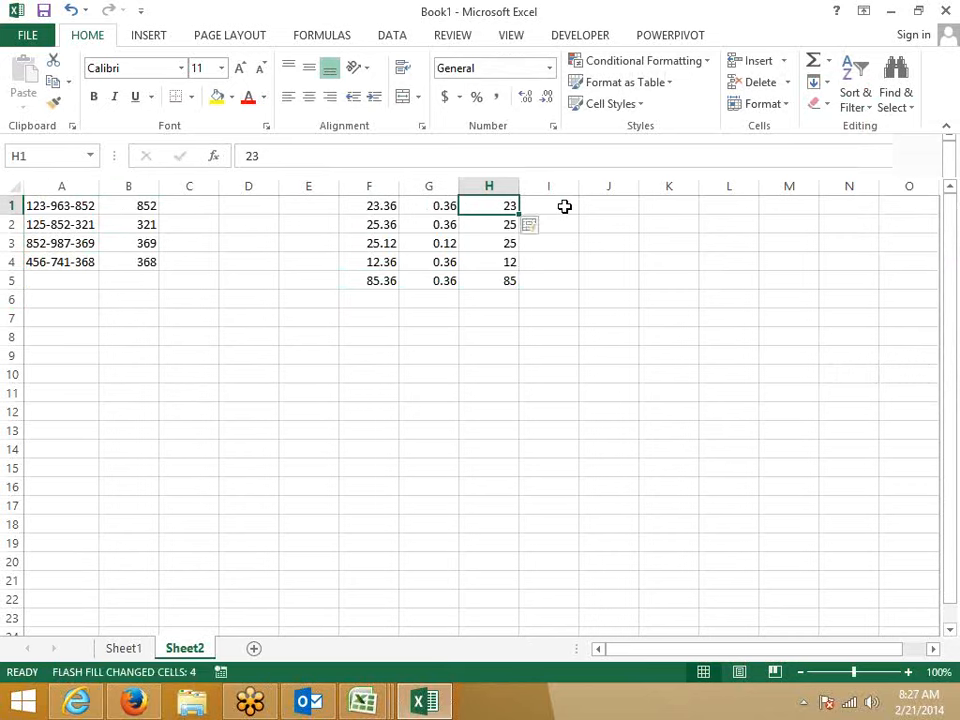
click(450, 205)
click(487, 206)
click(489, 232)
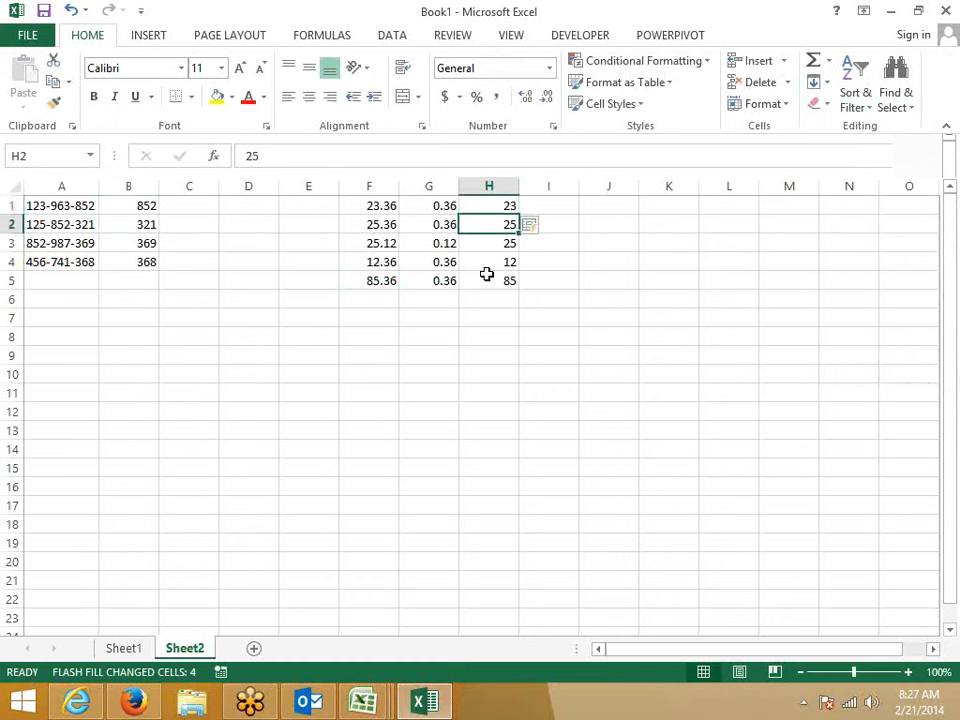
click(487, 279)
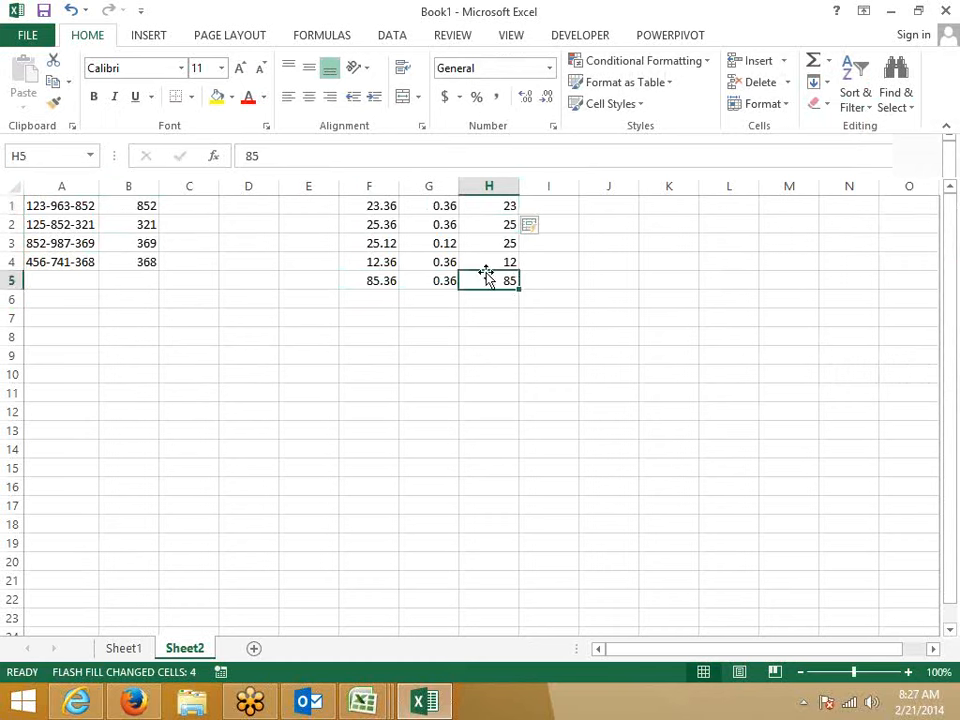
click(441, 264)
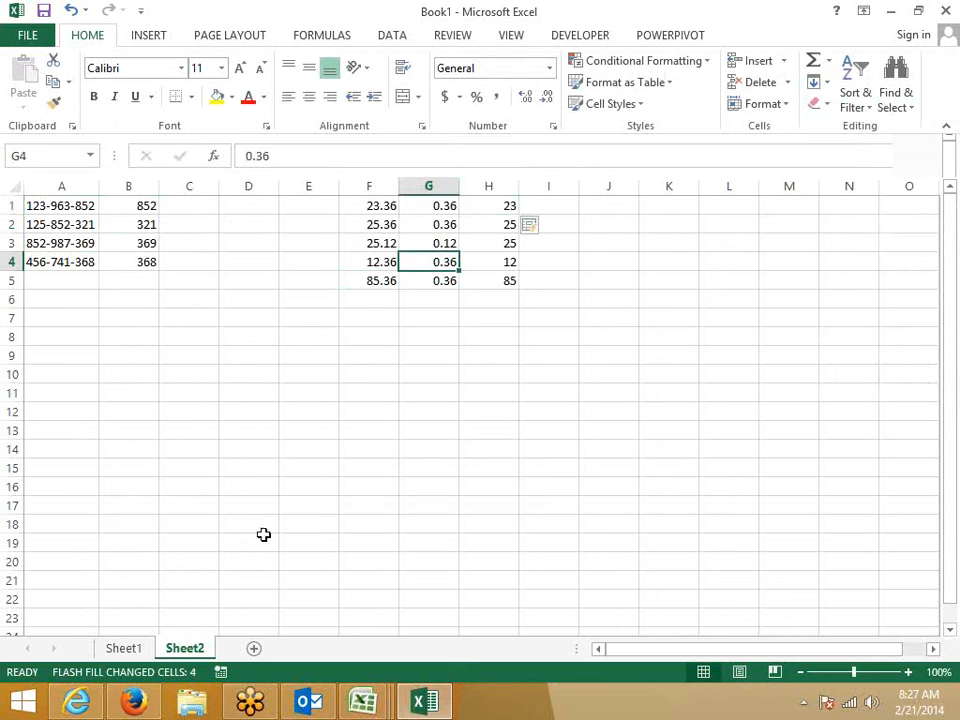
Step: Add a new worksheet, enter the date 1/1 in A1 and fill consecutive dates down to A10
click(253, 648)
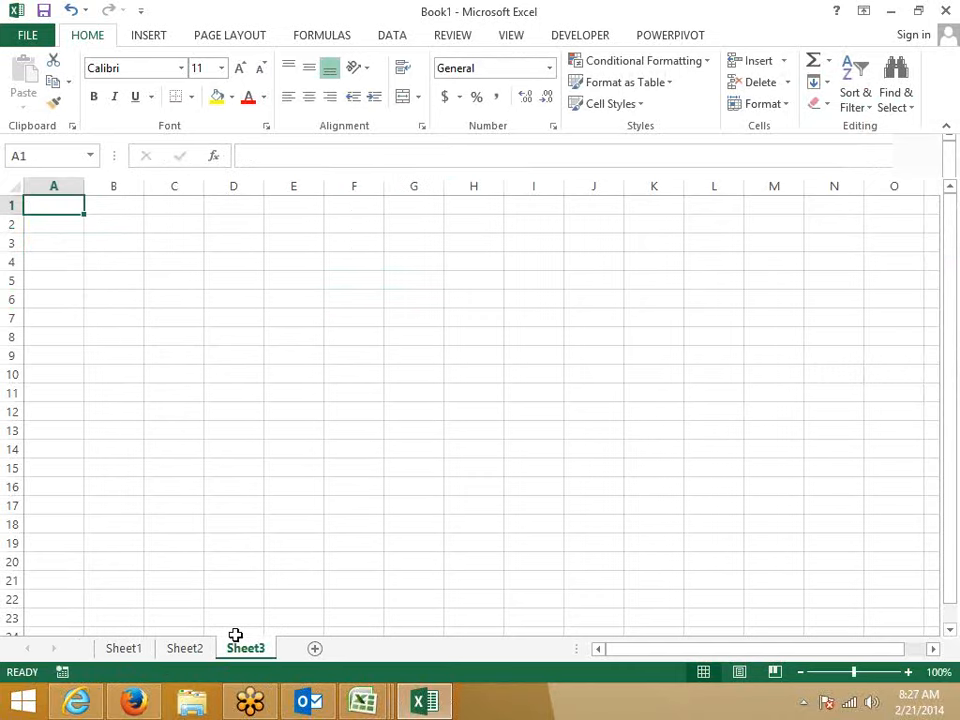
text(1/1)
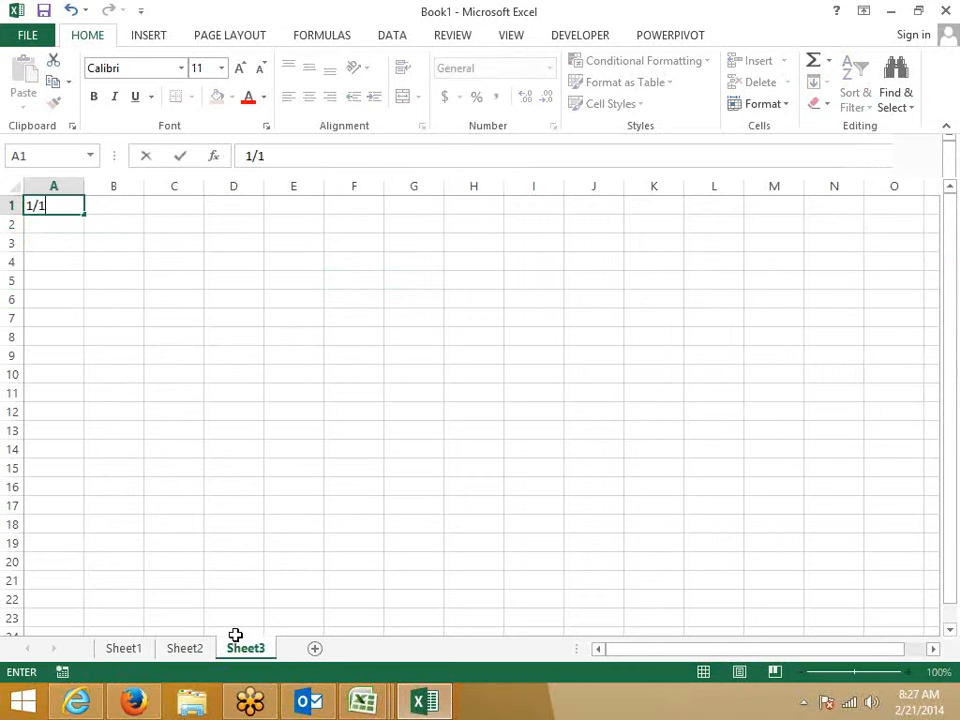
key(Return)
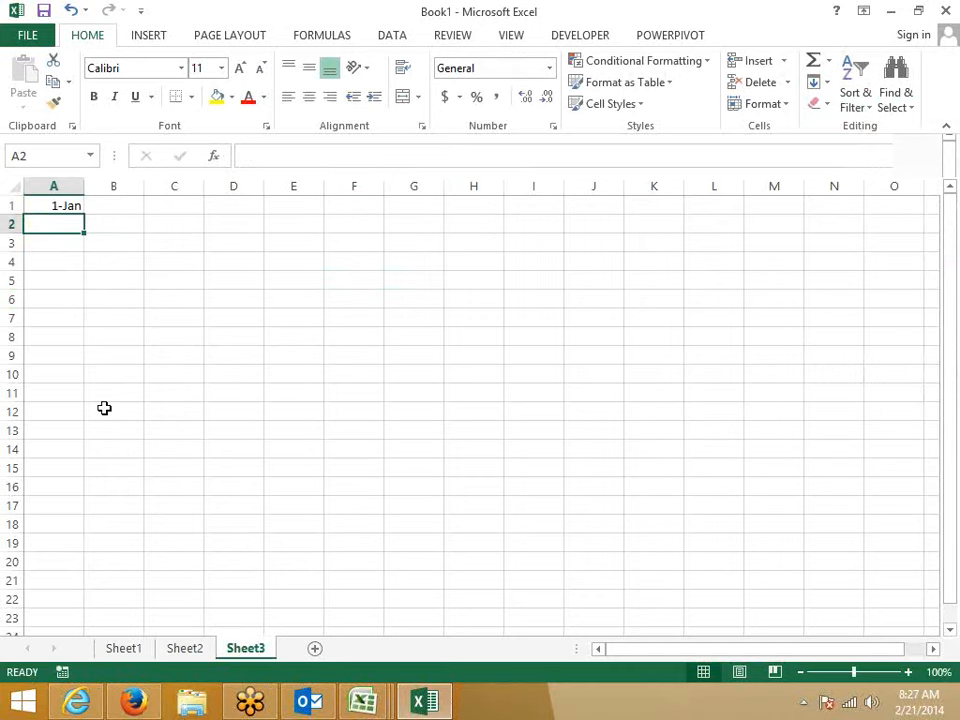
click(82, 207)
drag(82, 388, 82, 376)
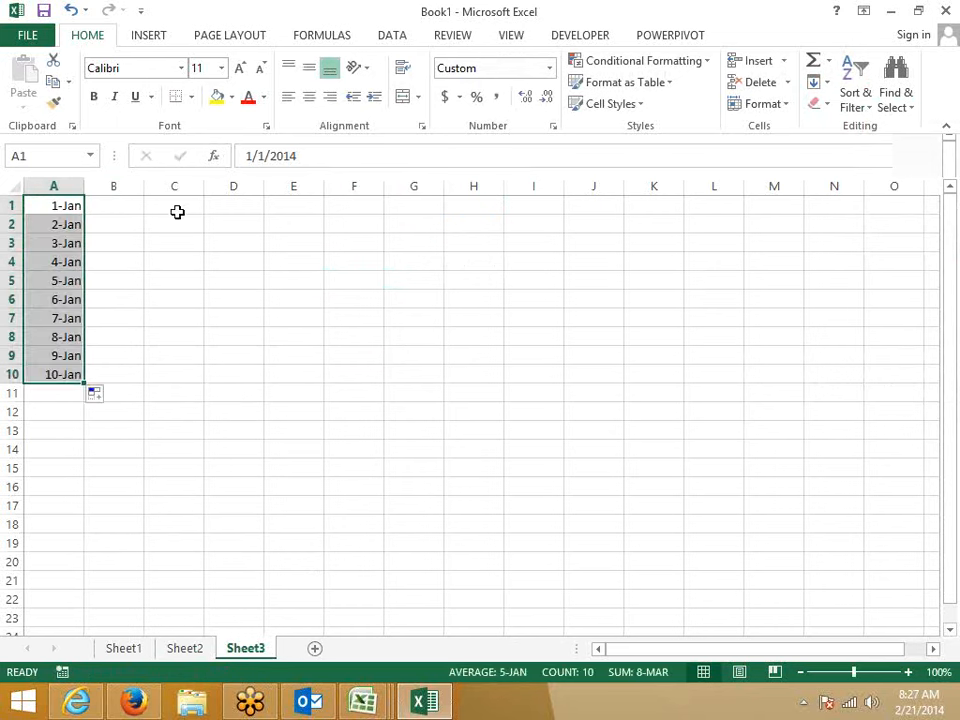
Step: Enter 2014 in B1 and use Flash Fill to extract the year of the dates into B2:B10
key(Right)
text(2014)
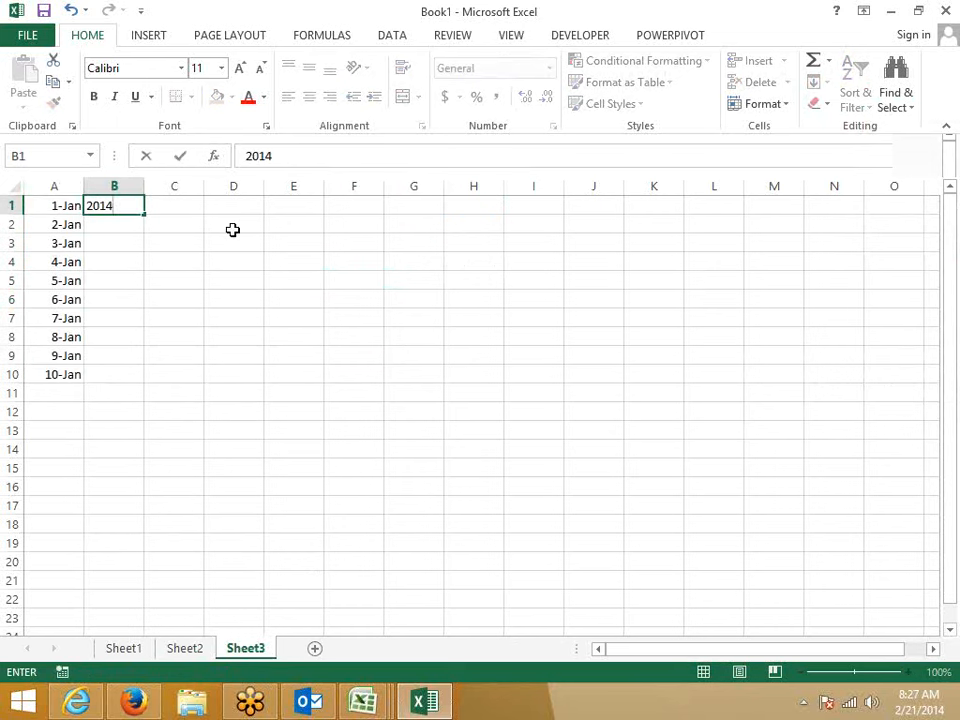
key(ctrl+Return)
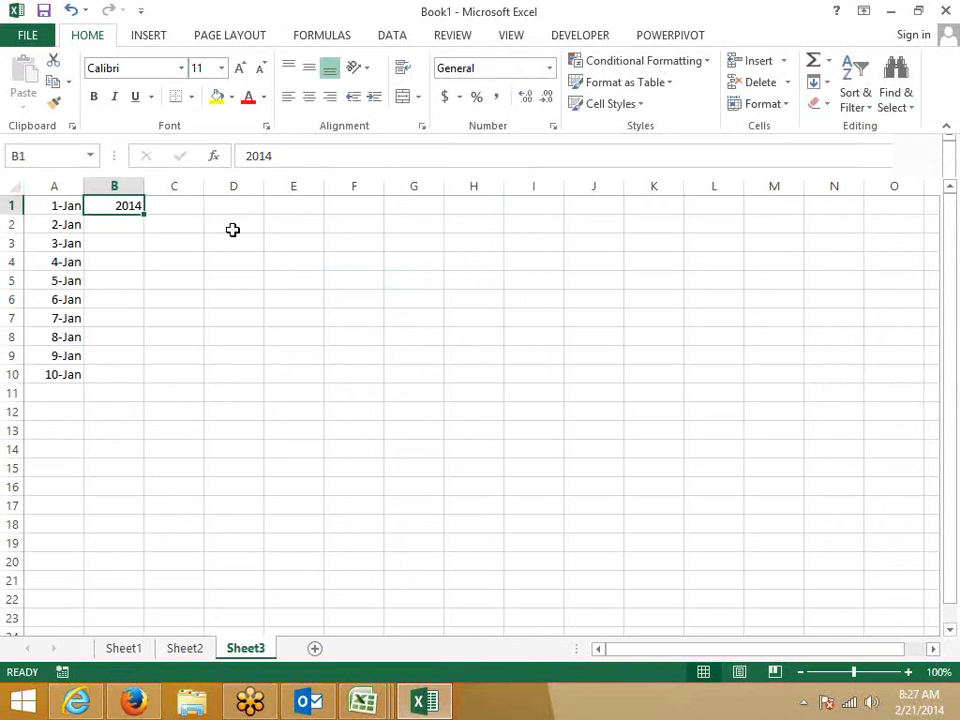
key(ctrl+e)
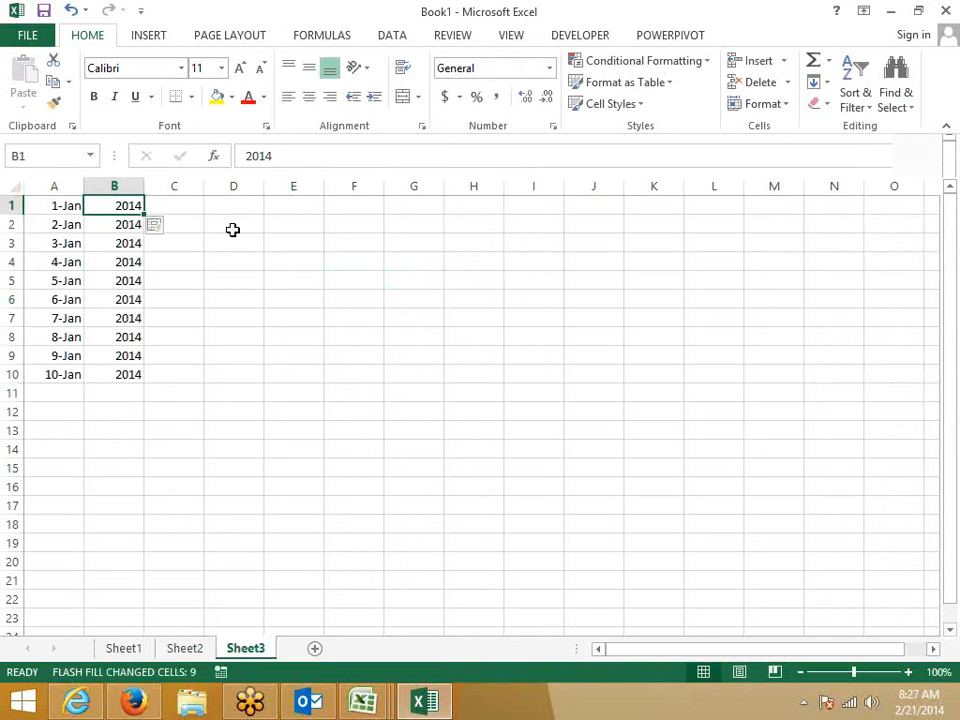
Step: Enter Jan in C1 and use Flash Fill to extract the month of the dates into C2:C10
key(Right)
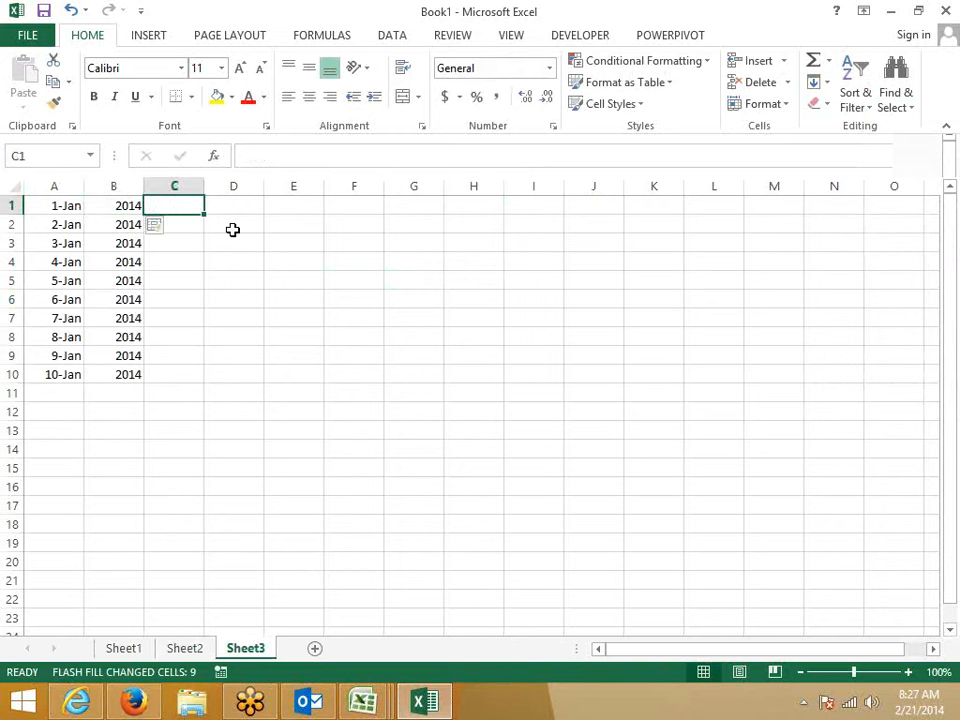
text(JAn)
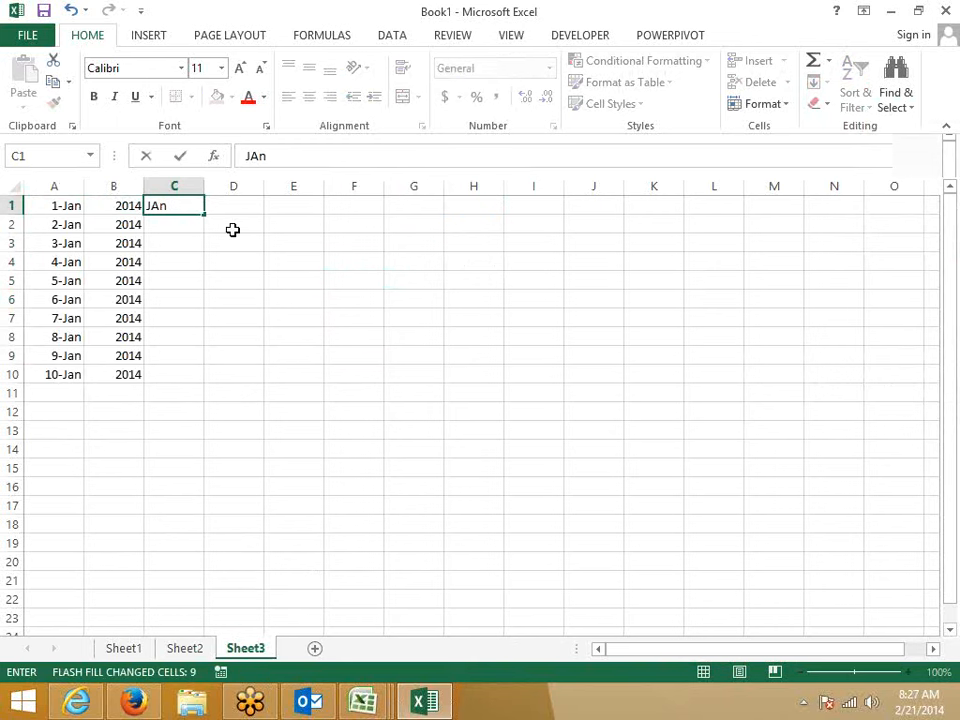
key(ctrl+Return)
key(ctrl+e)
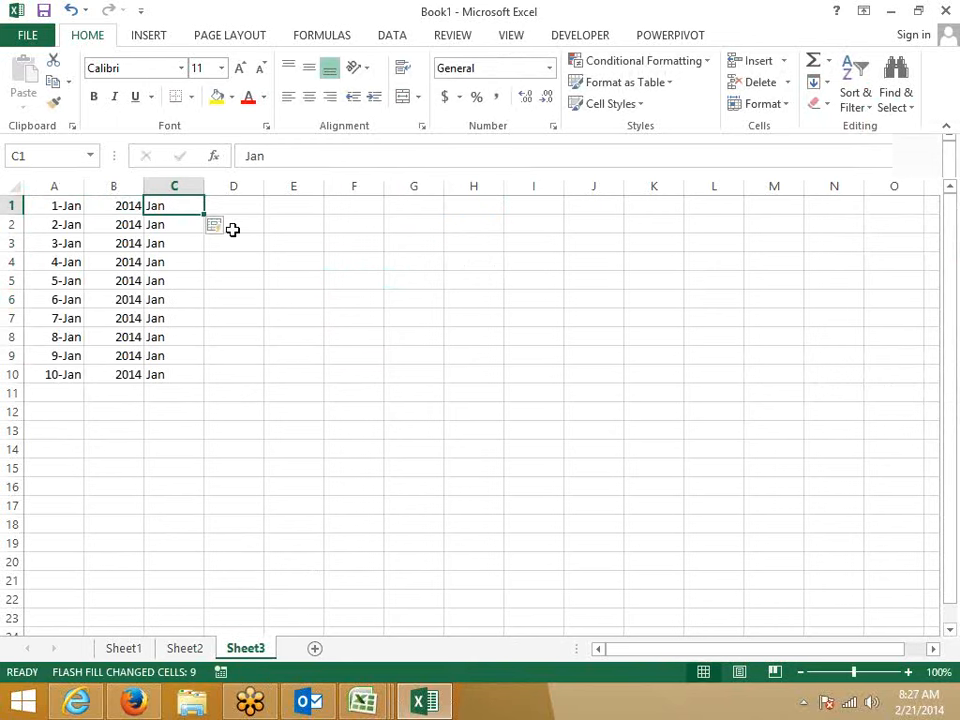
Step: Enter 1 in D1 and use Flash Fill to extract the day numbers of the dates into D2:D10
key(Right)
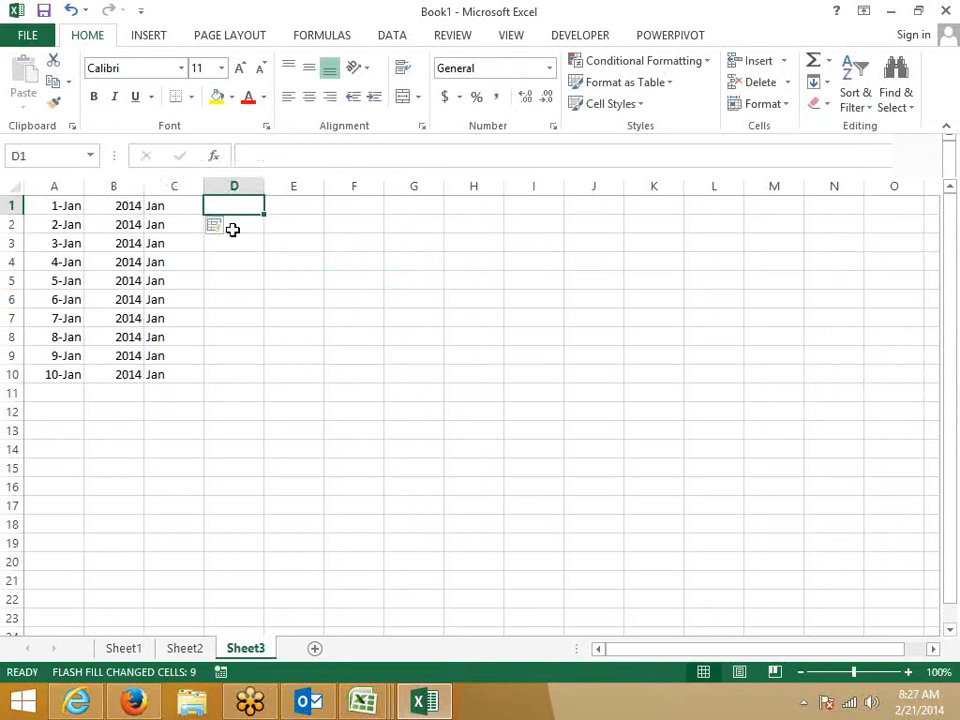
text(1)
key(ctrl+Return)
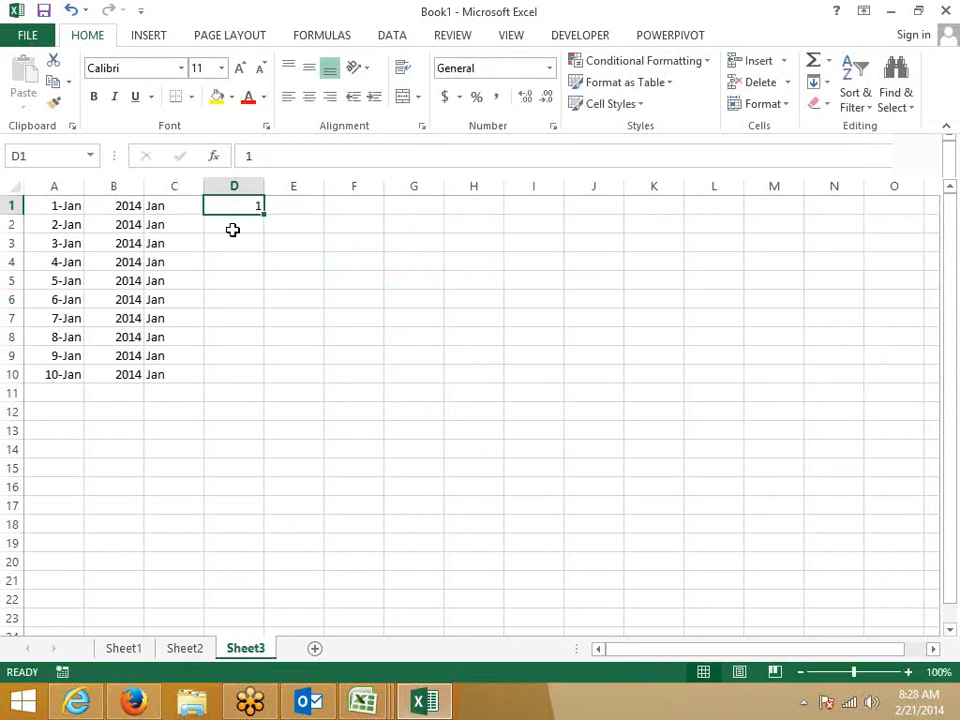
key(ctrl+e)
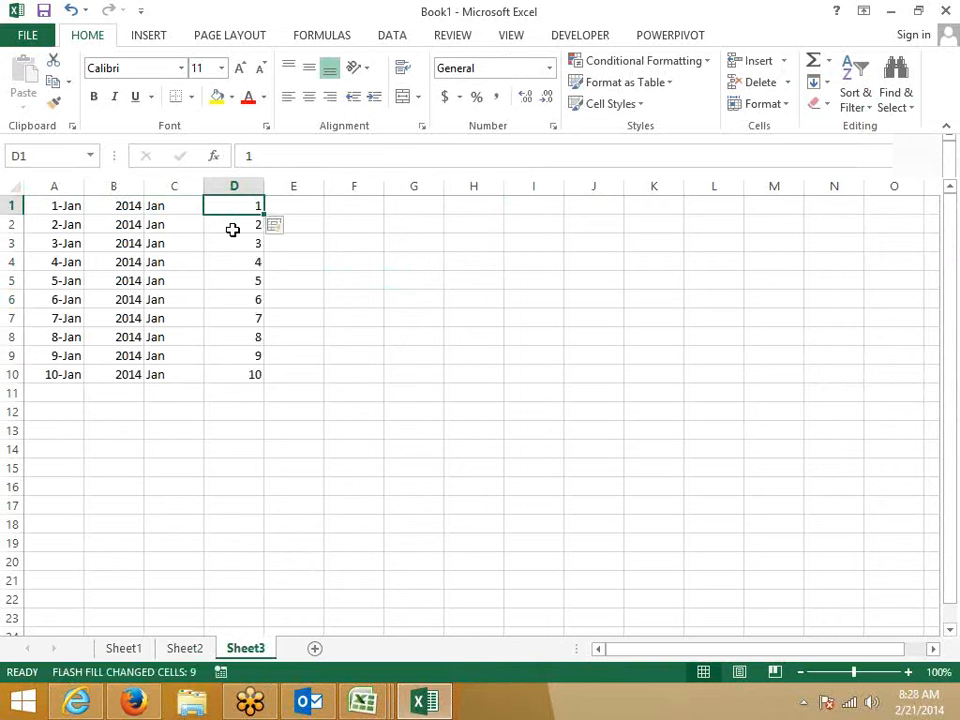
Step: Add another worksheet and enter the comma-separated numbers 12,200, 36,400 and 74,360 in A1:A3
click(315, 648)
text(1)
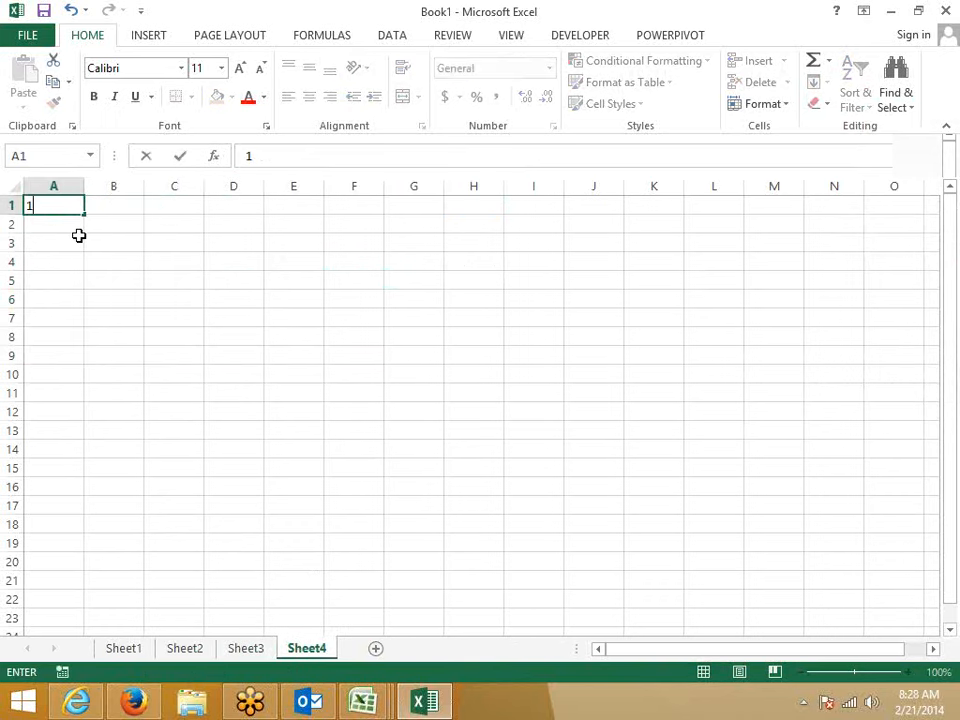
text(2,200)
key(Return)
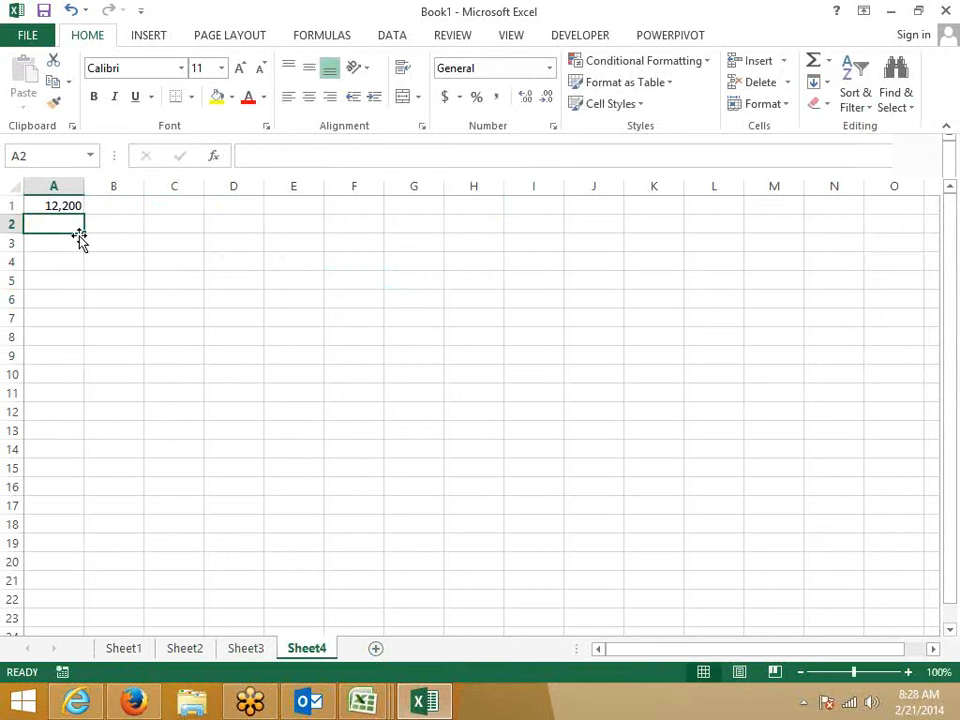
text(36,)
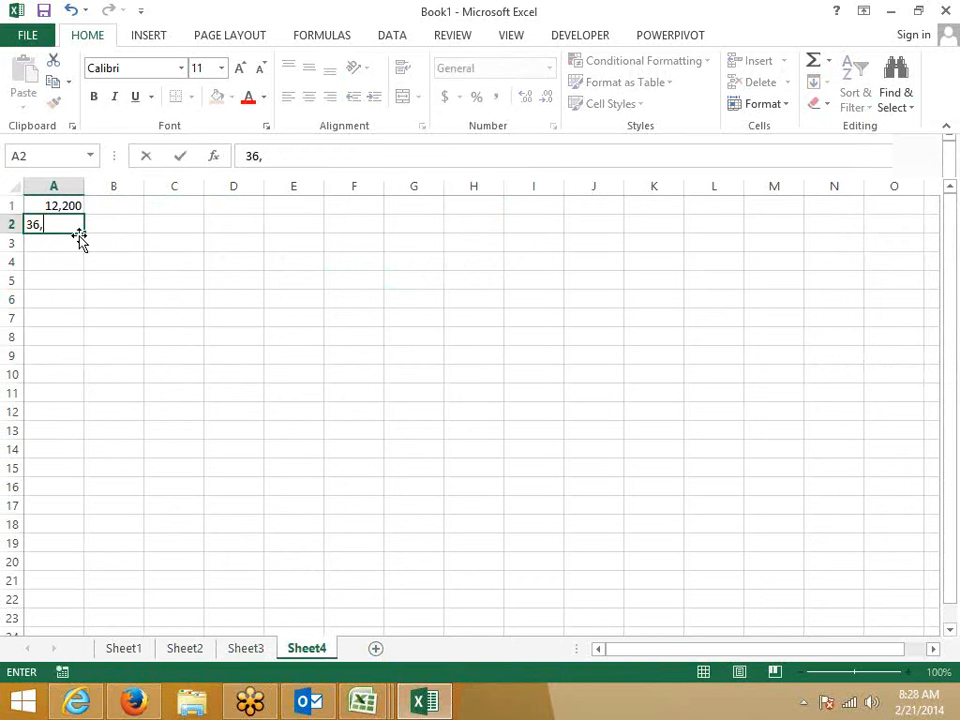
text(400)
key(Return)
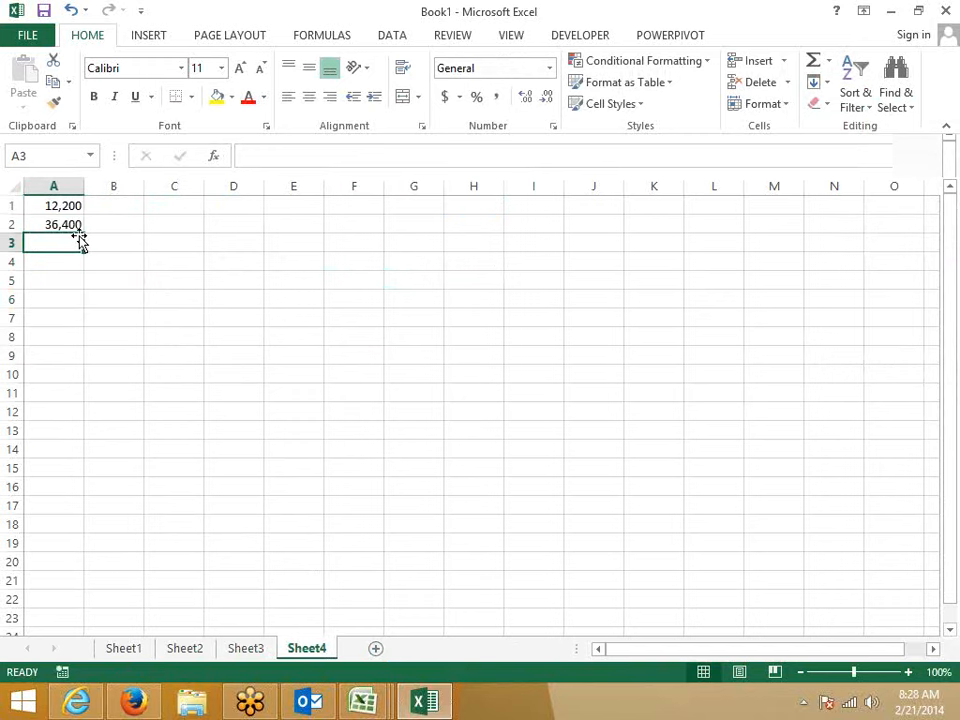
text(74)
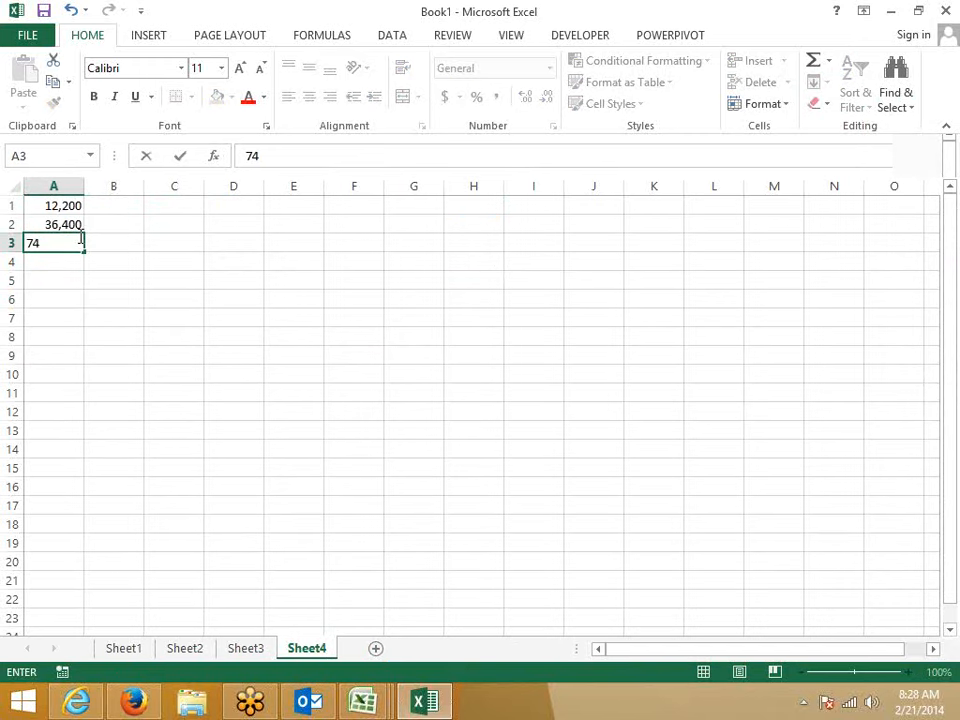
text(,360)
key(Return)
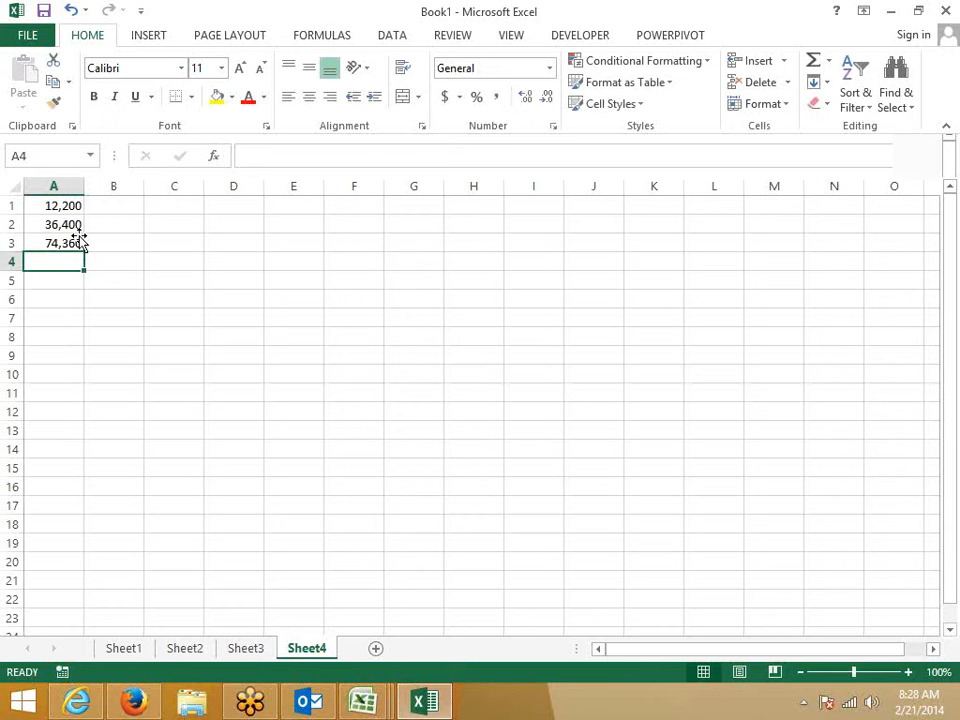
Step: Enter 12 in B1 and use Flash Fill to extract the digits before the comma into B2:B3
key(Up)
key(Up)
key(Up)
key(Right)
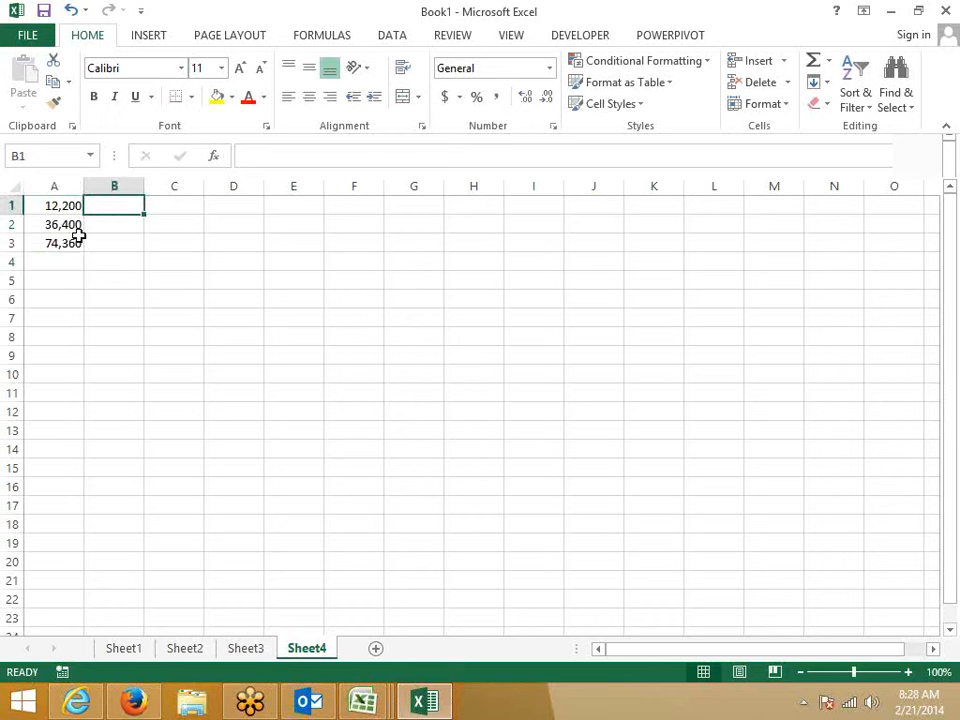
text(12)
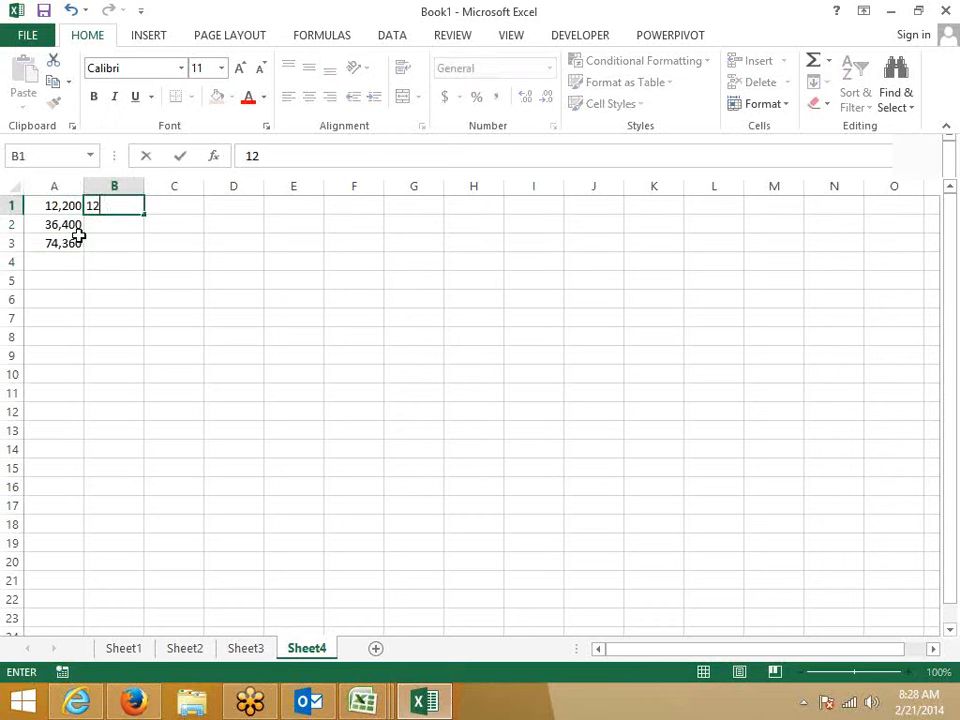
key(ctrl+Return)
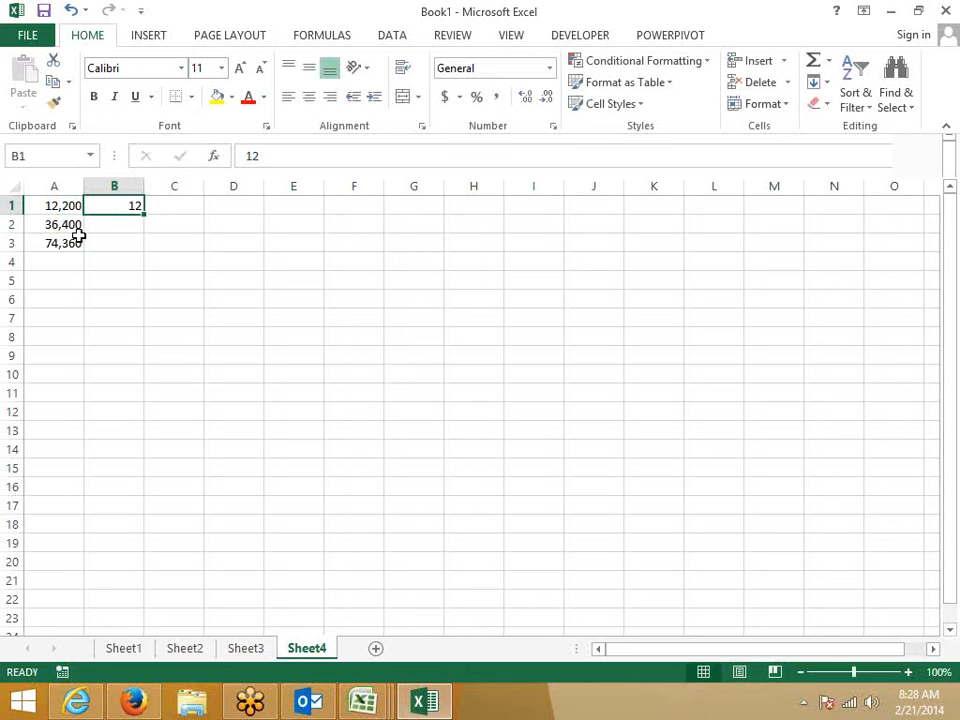
key(ctrl+e)
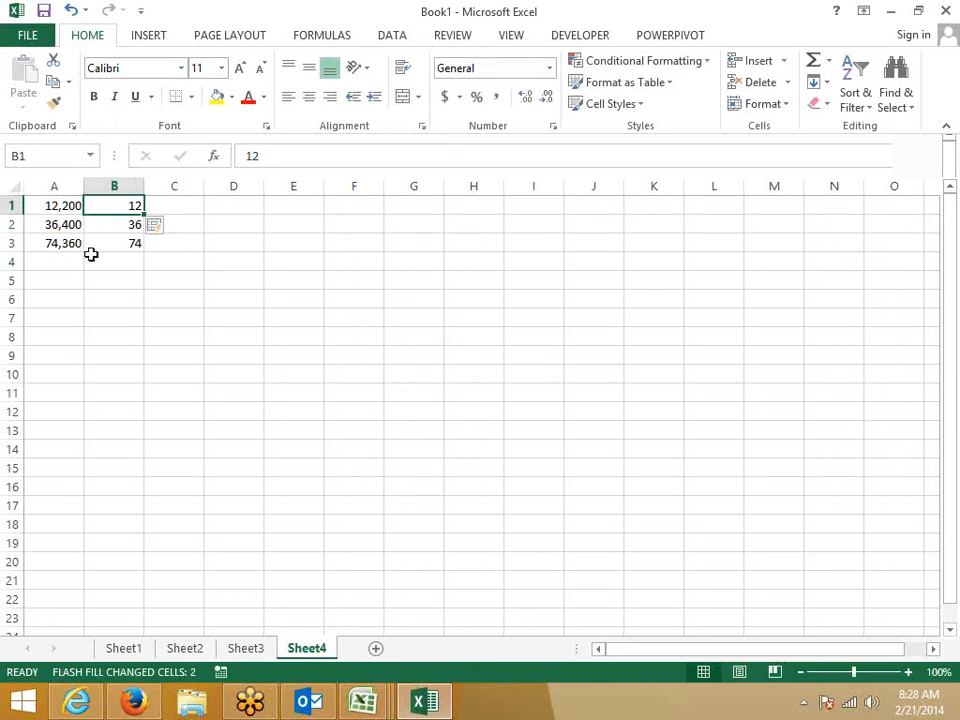
Step: Switch to the other Excel window containing the Book2 workbook with the month list
click(818, 104)
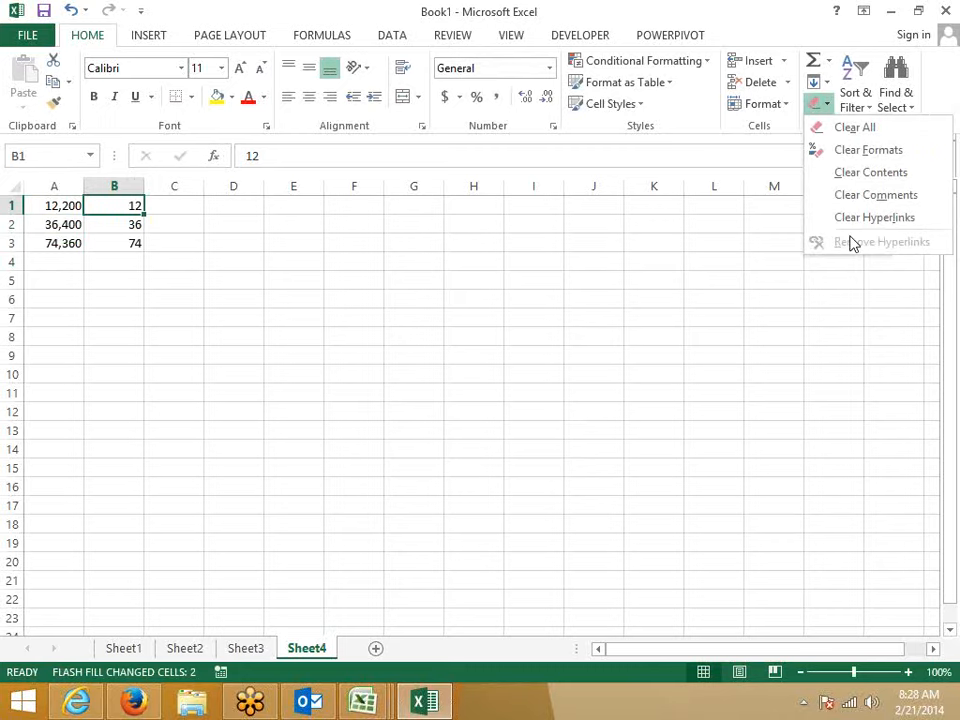
click(626, 274)
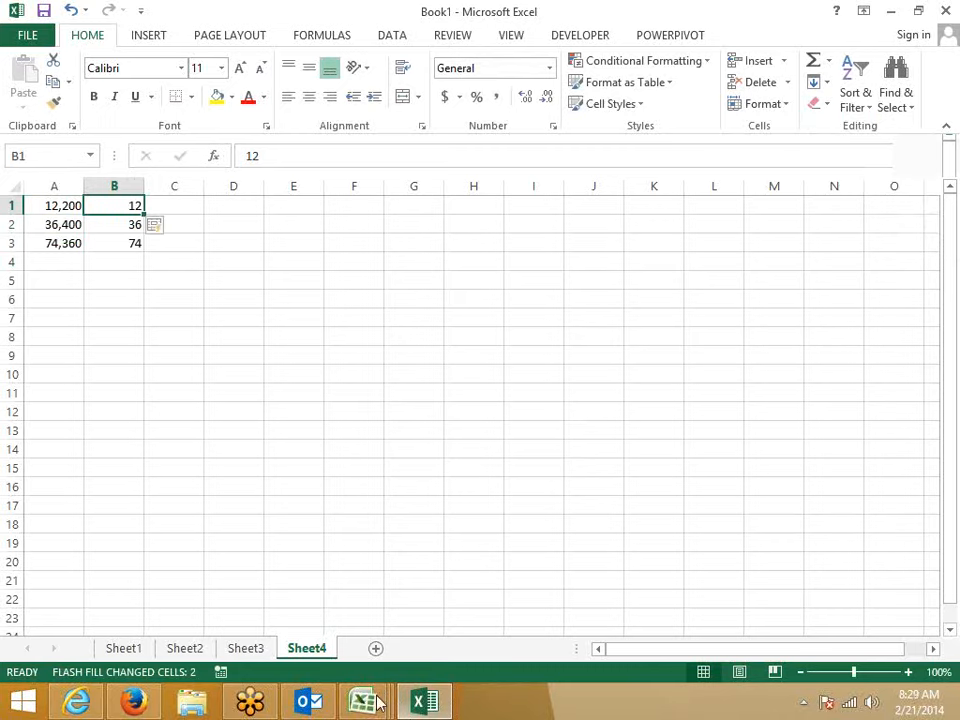
mouse_move(367, 697)
click(531, 608)
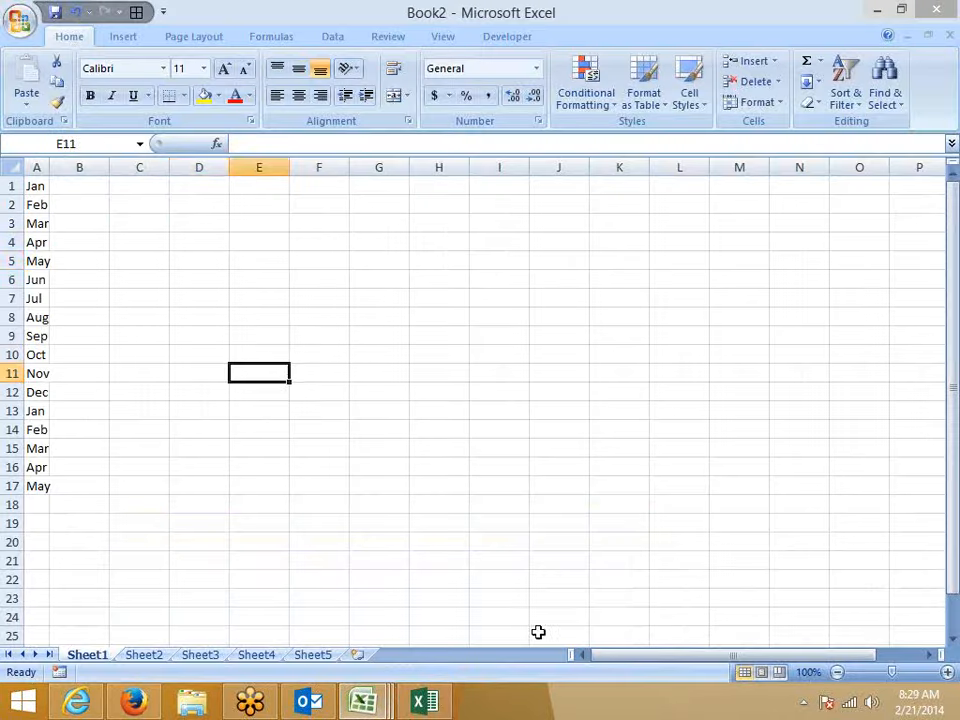
click(310, 357)
click(195, 260)
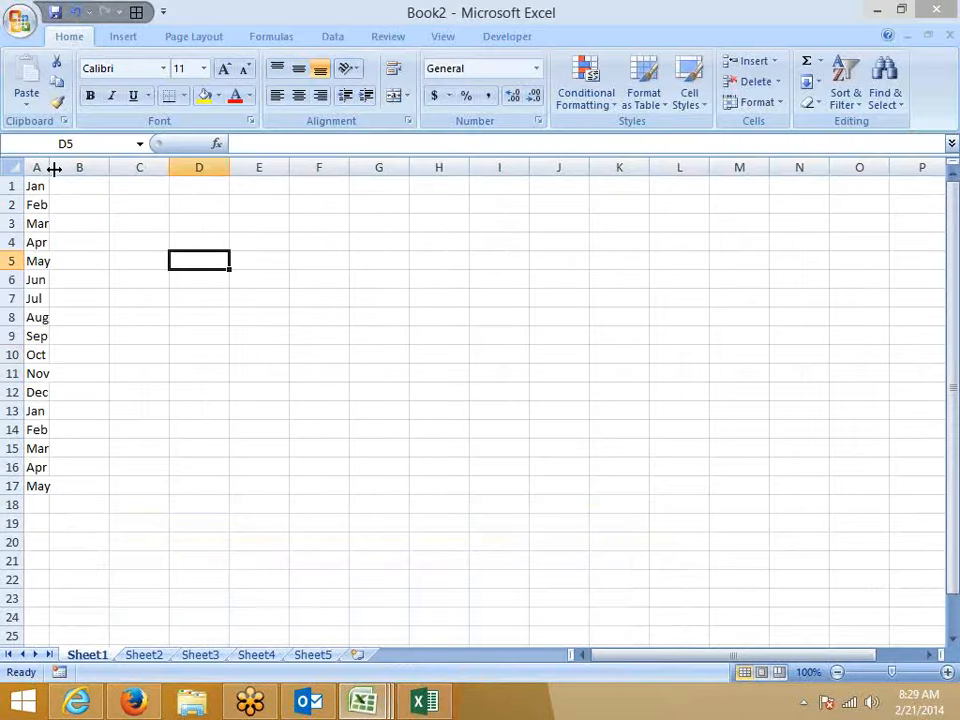
Step: Widen column A slightly and give the months in A1:A17 all borders and a yellow fill
drag(53, 166, 42, 487)
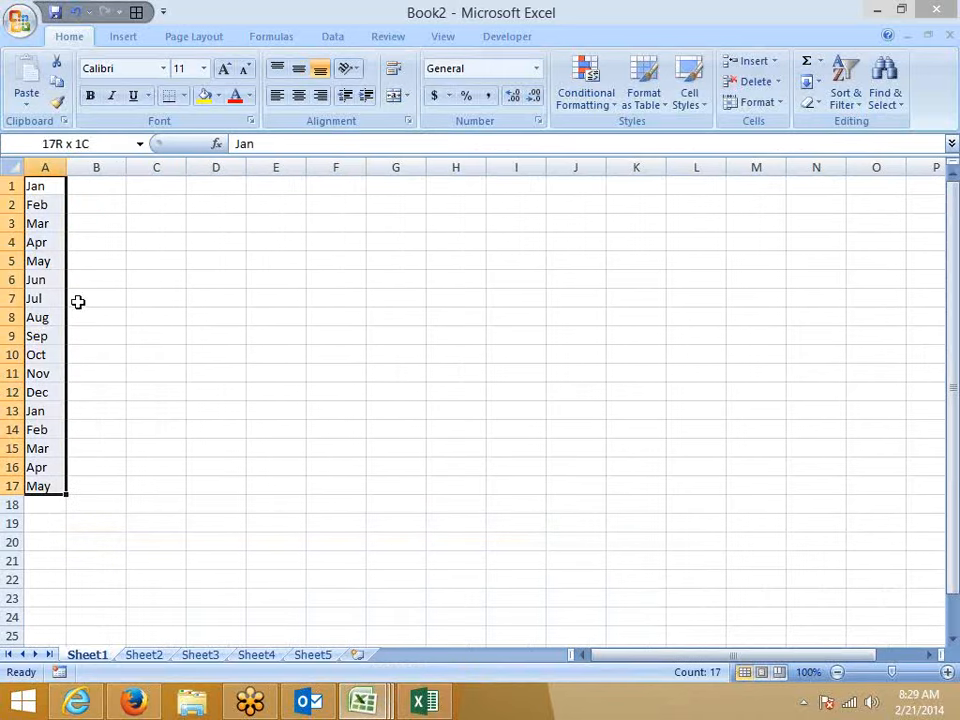
click(185, 95)
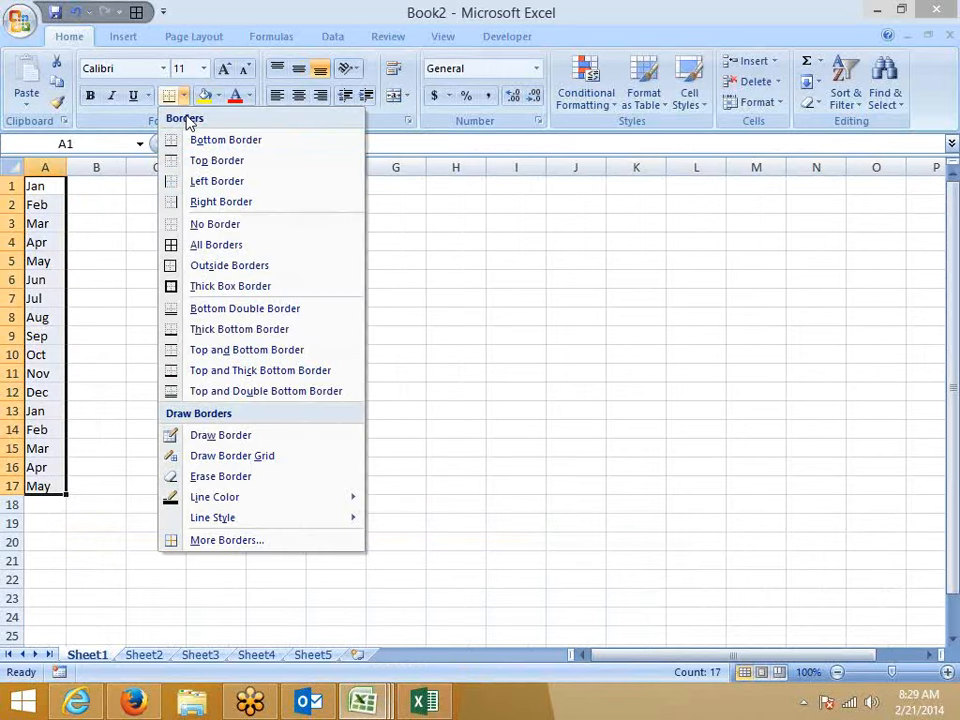
click(190, 252)
click(206, 96)
click(193, 257)
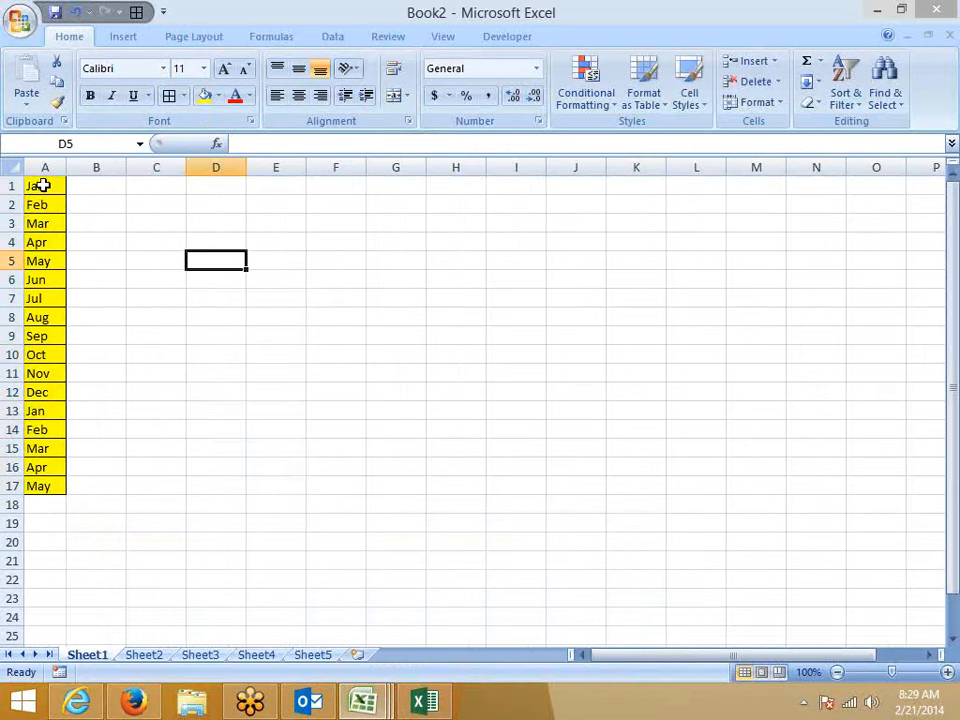
click(43, 186)
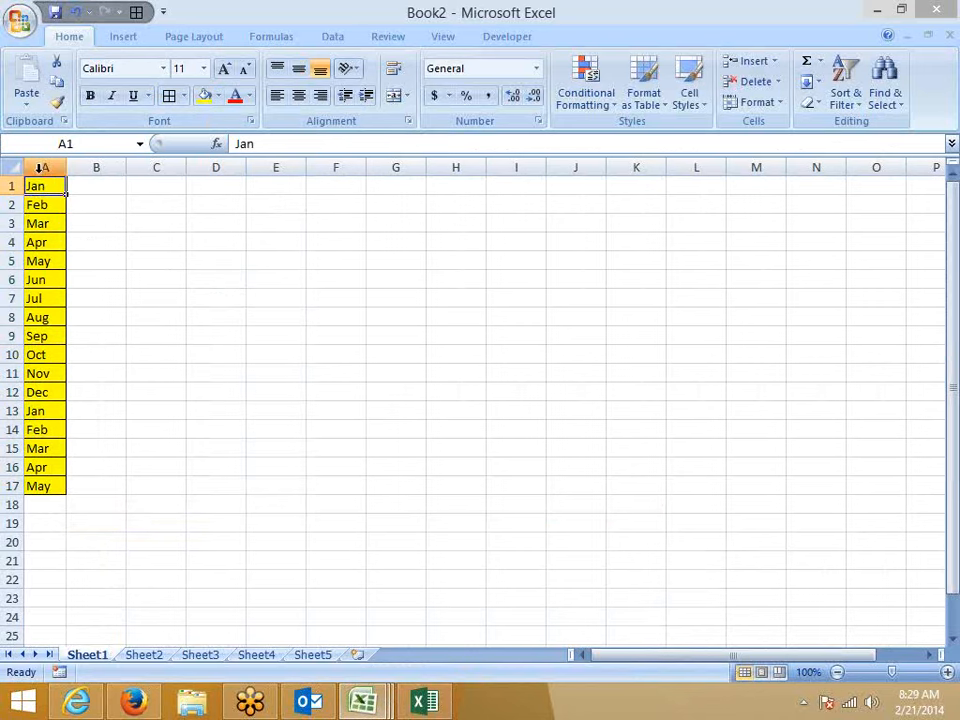
click(43, 167)
right_click(43, 168)
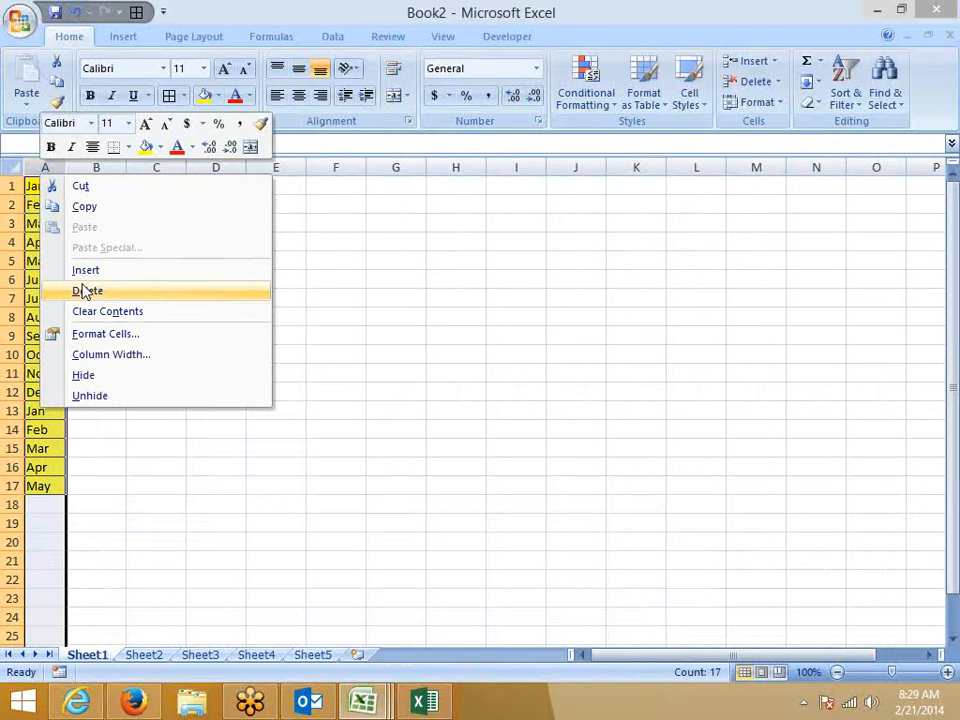
click(516, 414)
Step: Enter the formula =A1 in cell E14
click(259, 428)
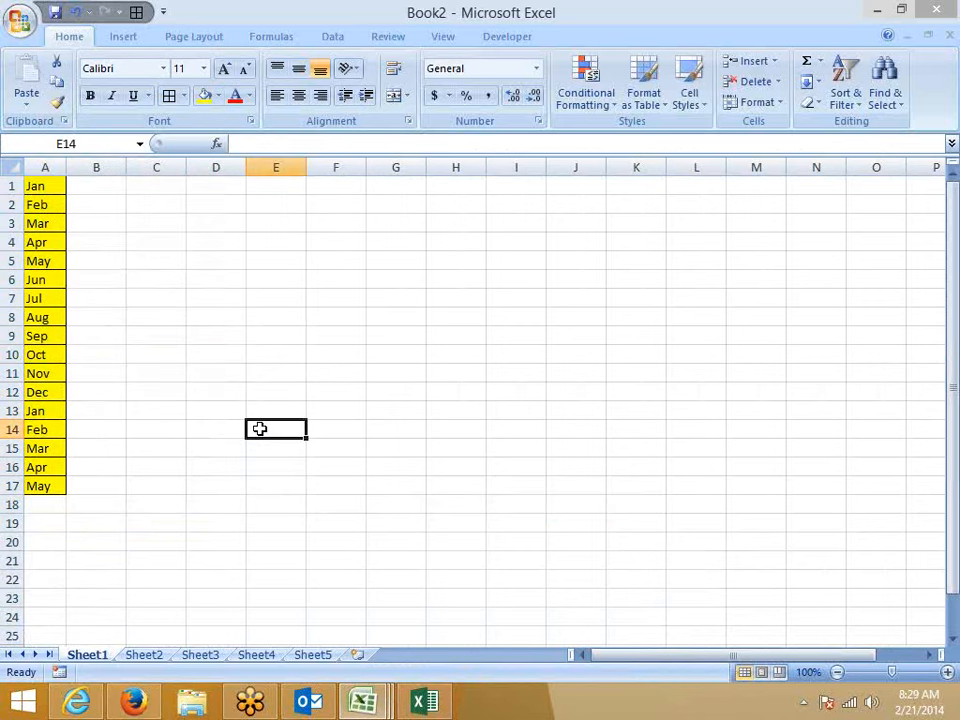
text(=)
click(55, 184)
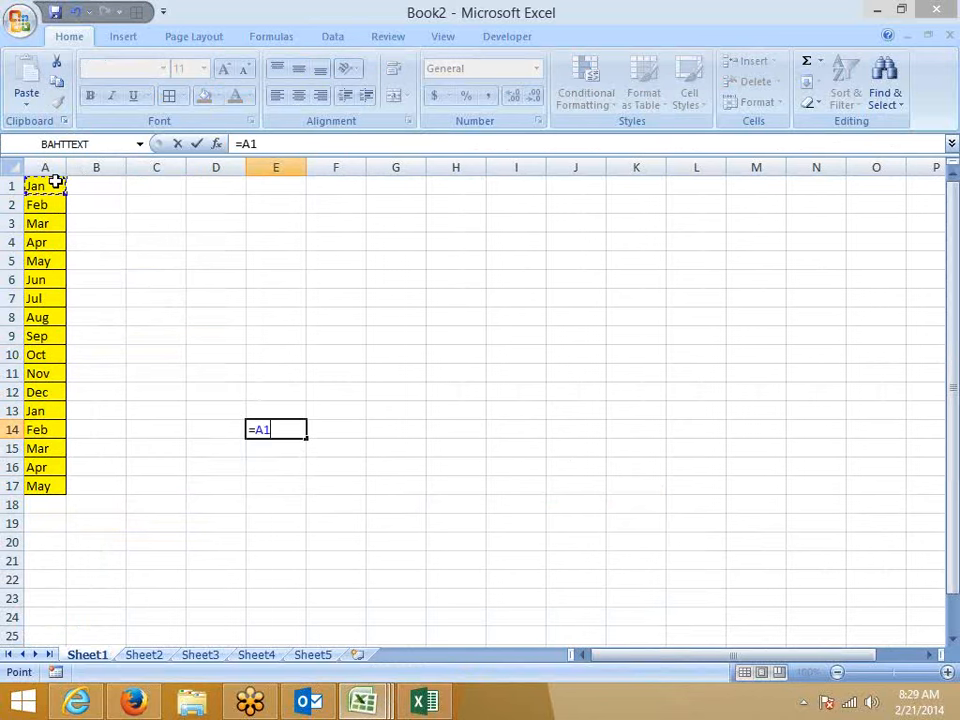
key(Return)
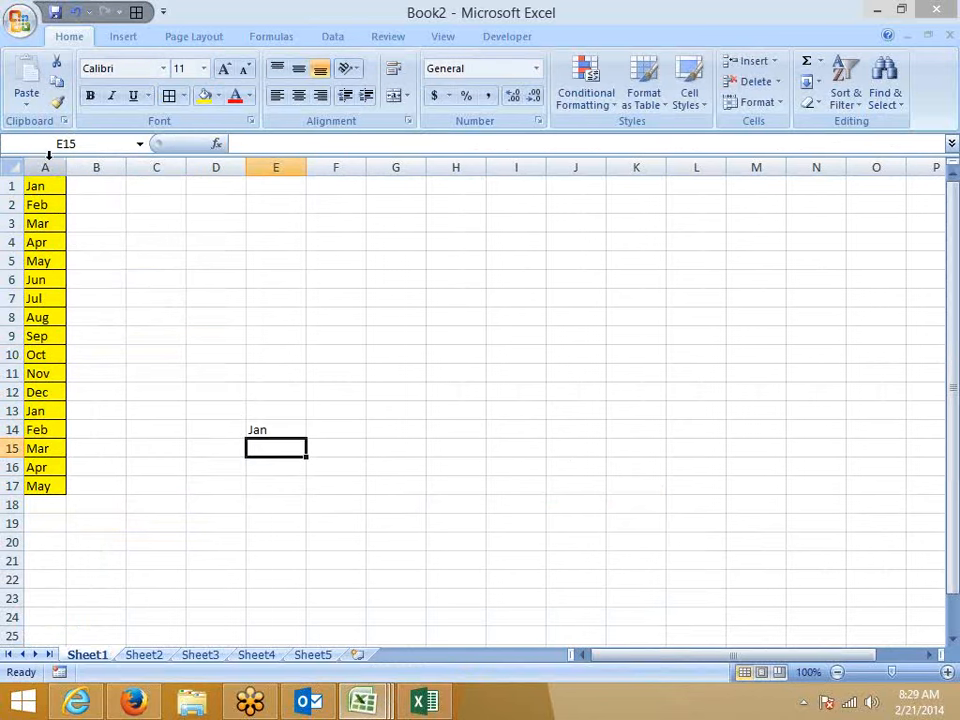
Step: Delete the whole of column A, which the formula in E14 refers to, and undo the deletion
click(45, 167)
right_click(47, 167)
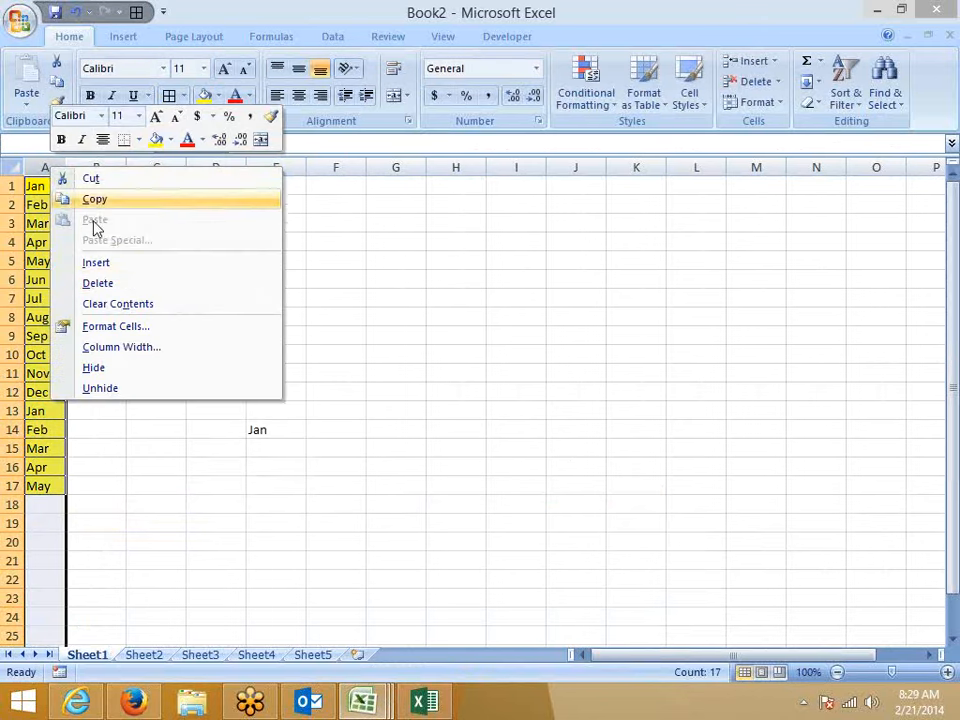
click(126, 288)
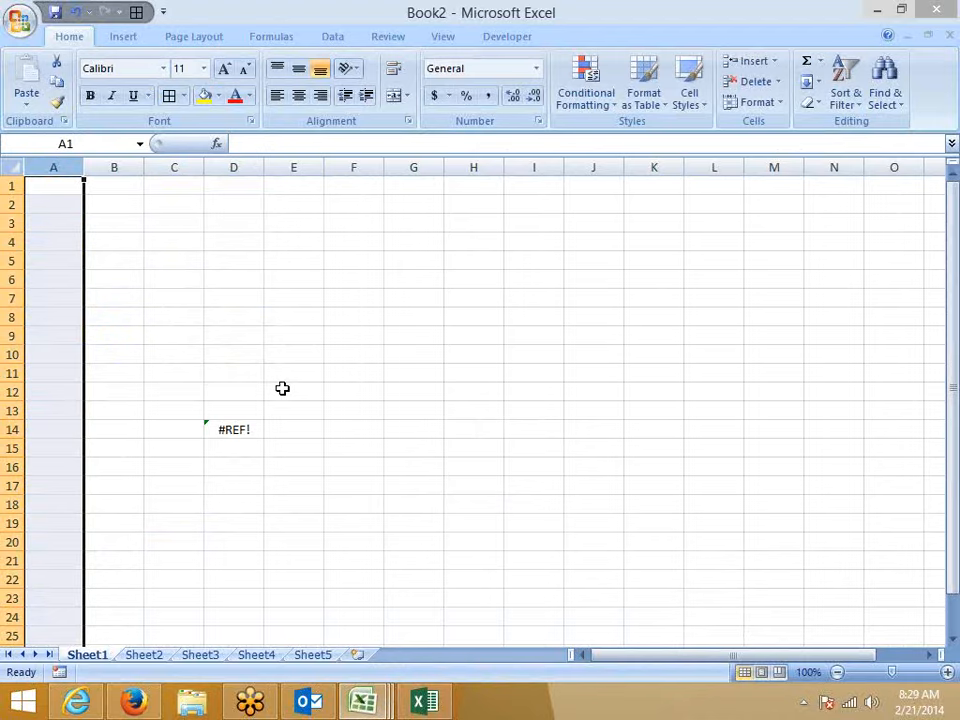
key(ctrl+z)
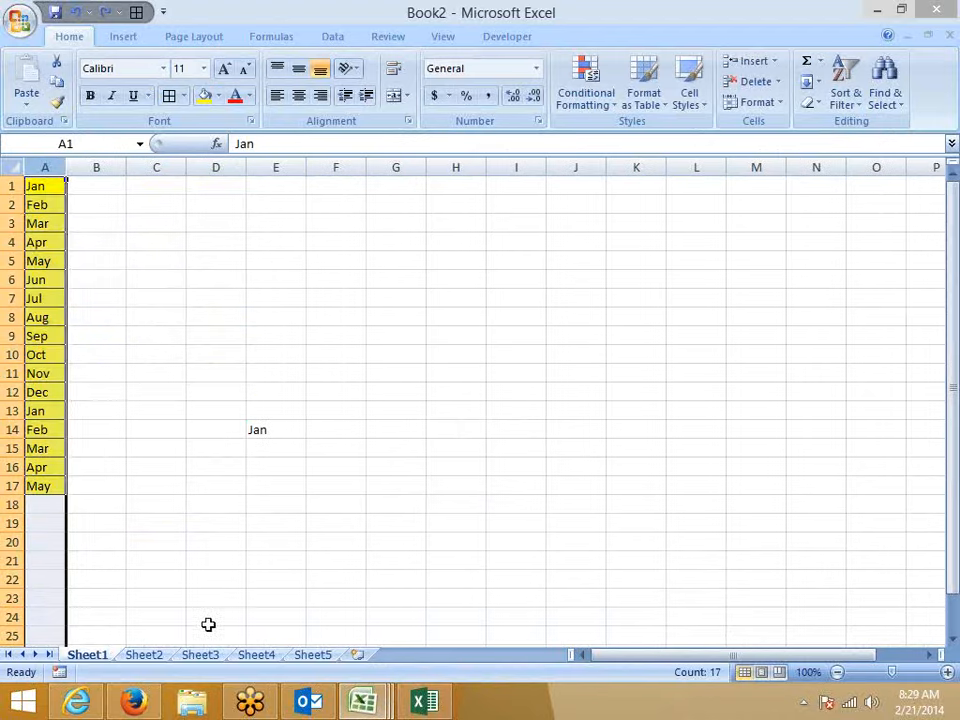
click(122, 706)
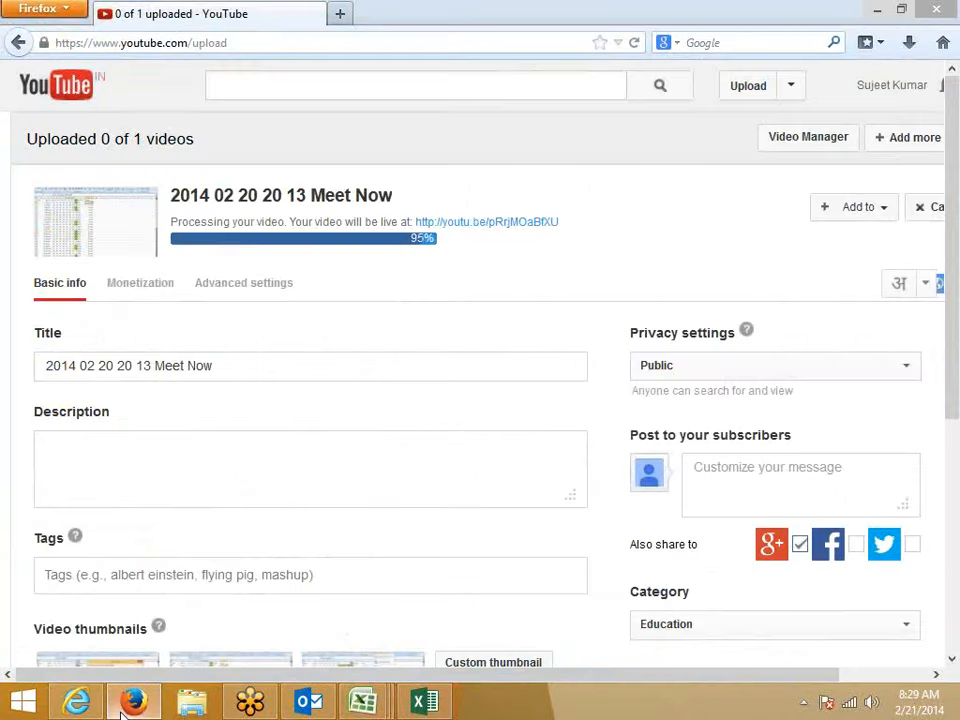
click(122, 706)
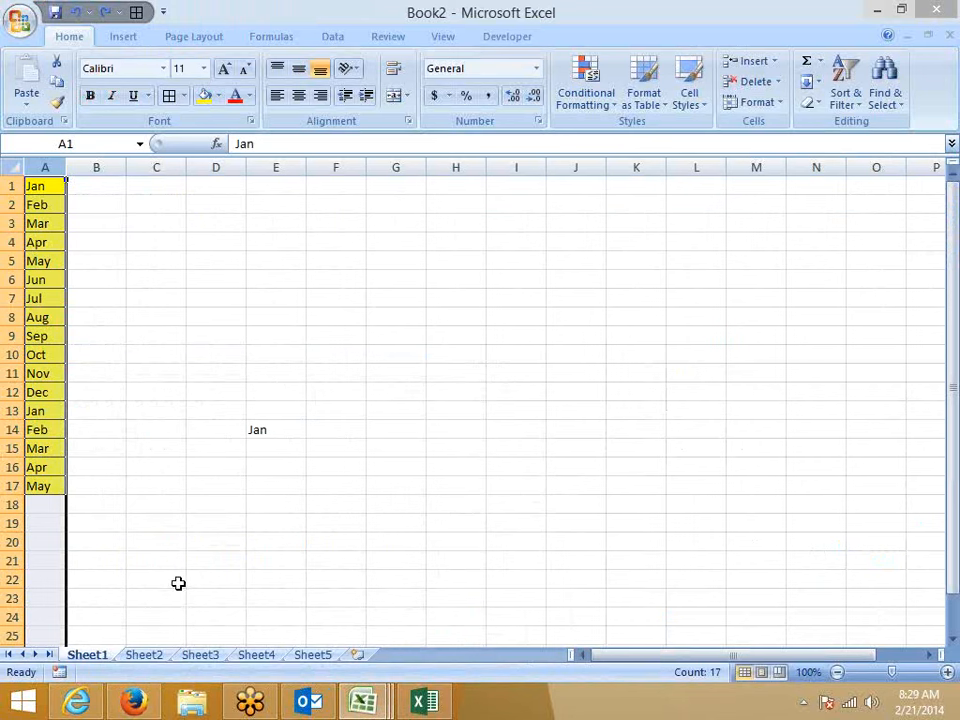
Step: Apply Clear All to column A to remove both contents and formatting, and undo it
click(205, 560)
click(47, 162)
click(816, 82)
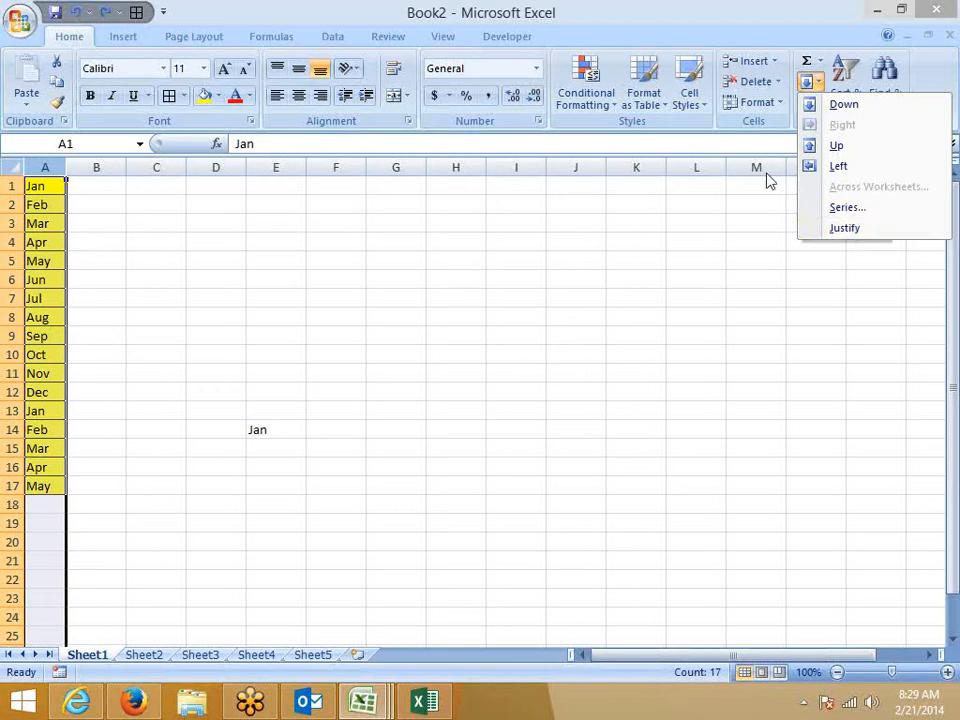
click(806, 116)
click(808, 103)
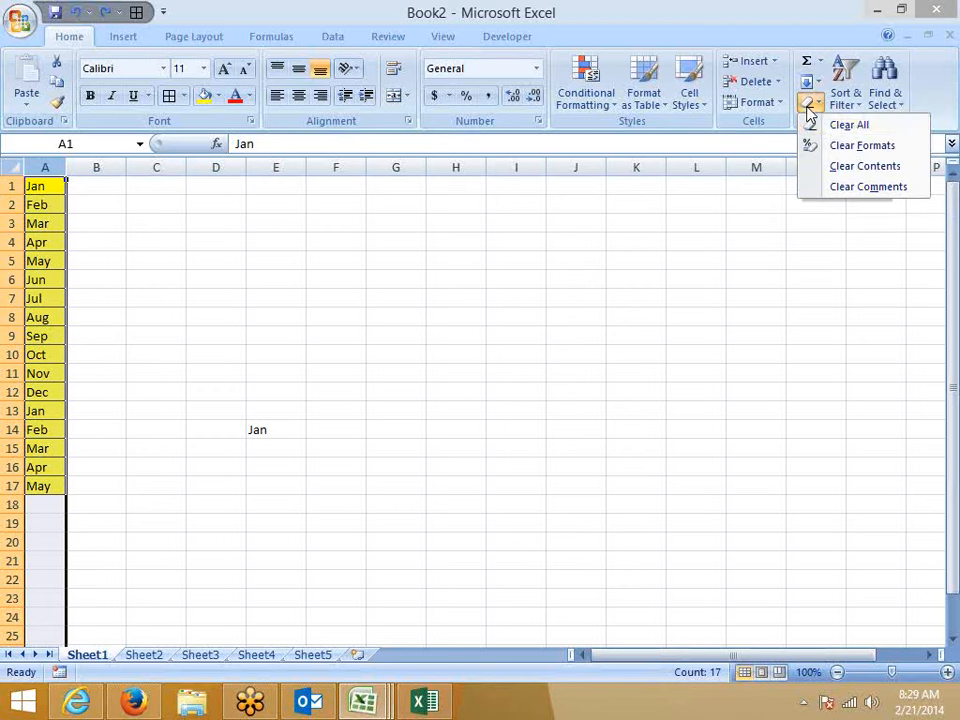
click(848, 125)
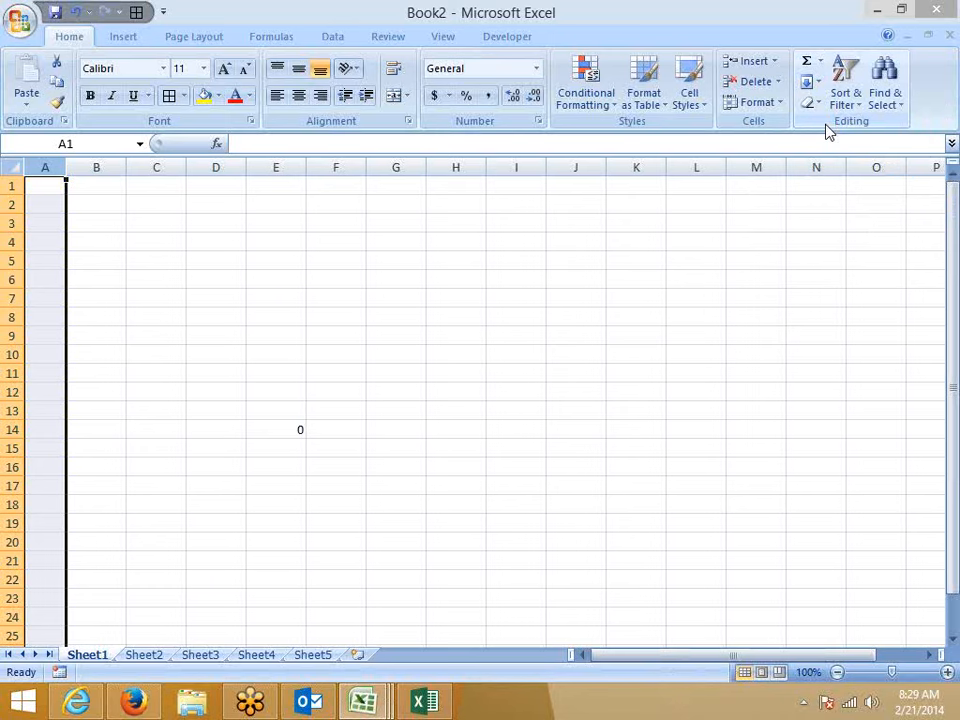
key(ctrl+z)
Step: Apply Clear Formats to column A to remove only the borders and fill, and undo it
click(808, 103)
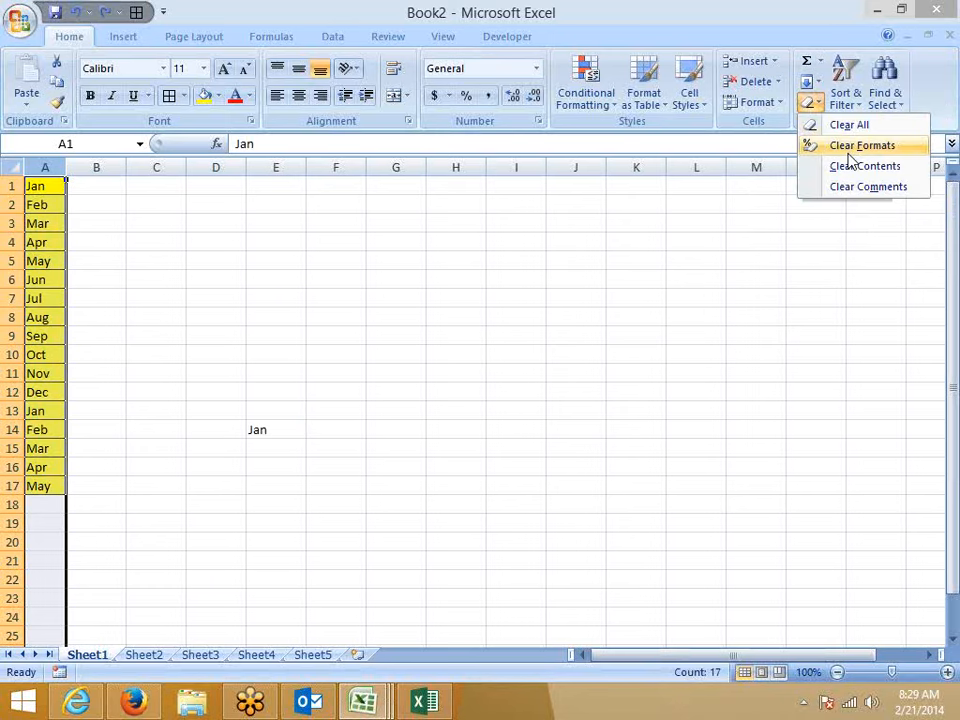
click(846, 146)
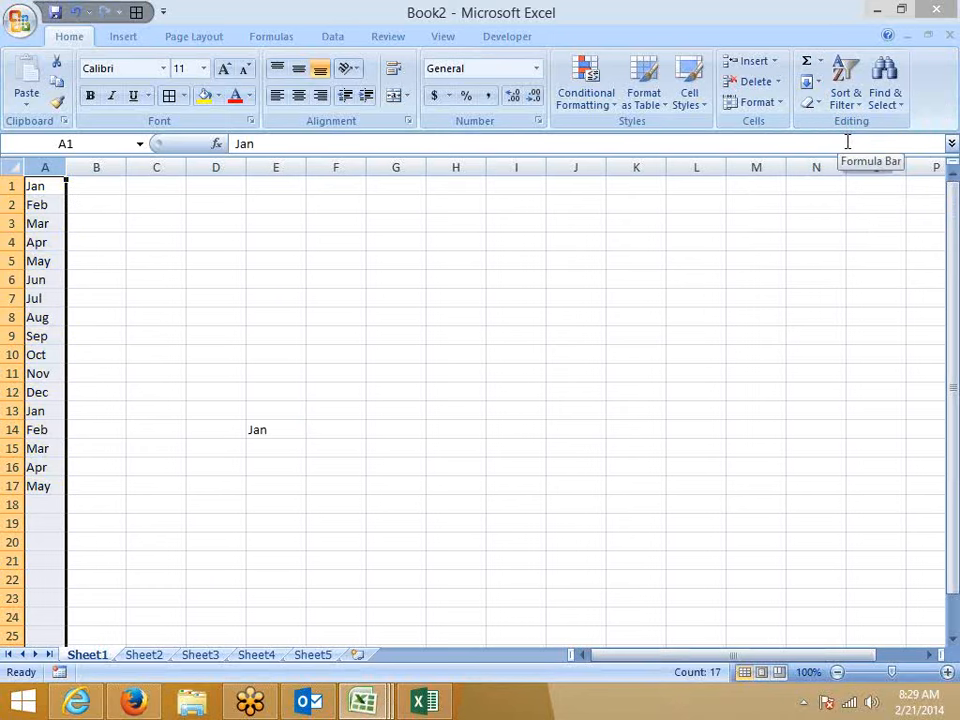
key(ctrl+z)
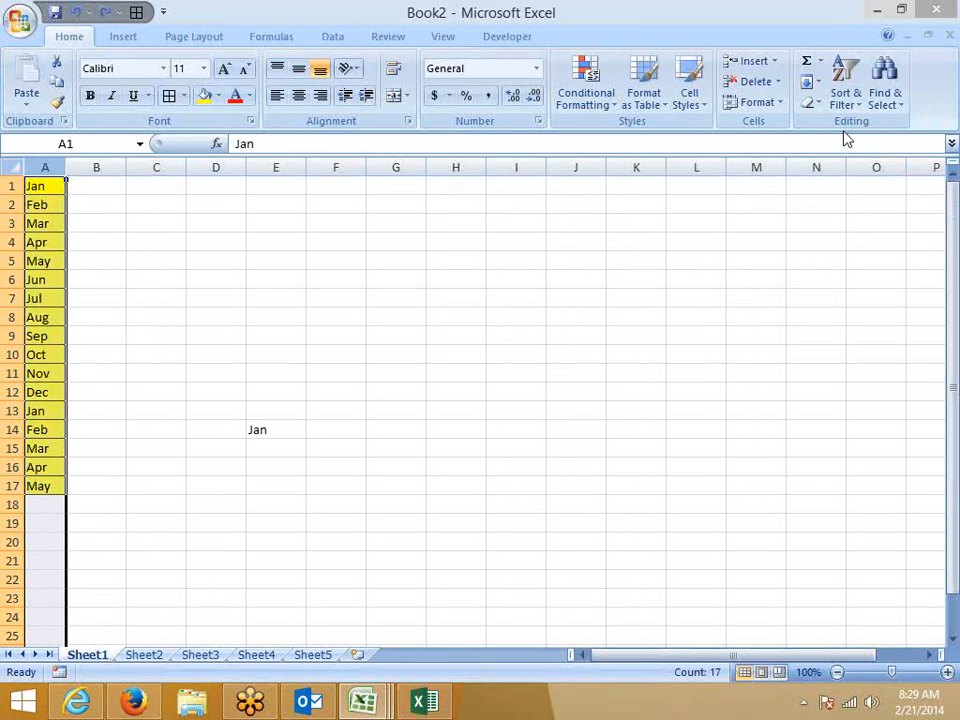
Step: Apply Clear Contents to column A to remove only the month names, and undo it
click(810, 84)
click(754, 161)
click(808, 103)
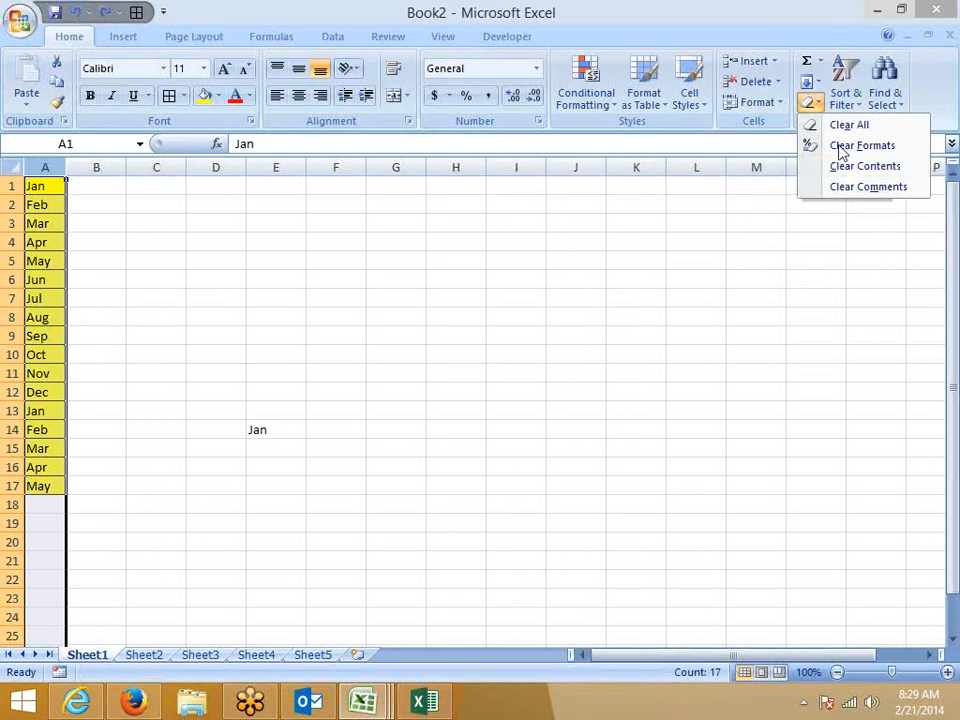
click(849, 170)
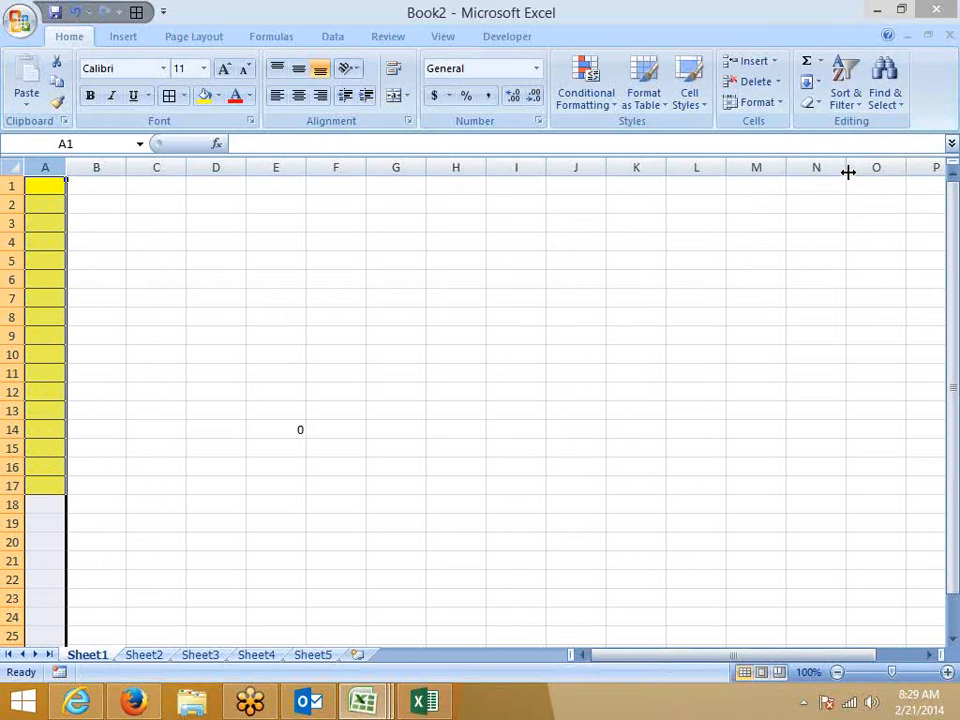
key(ctrl+z)
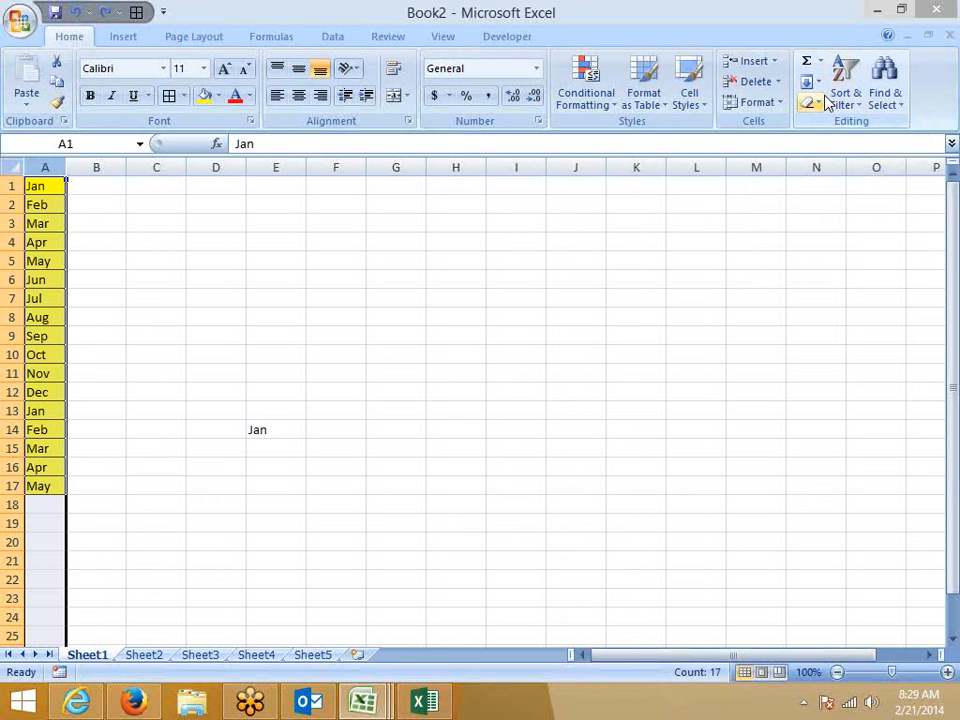
click(816, 102)
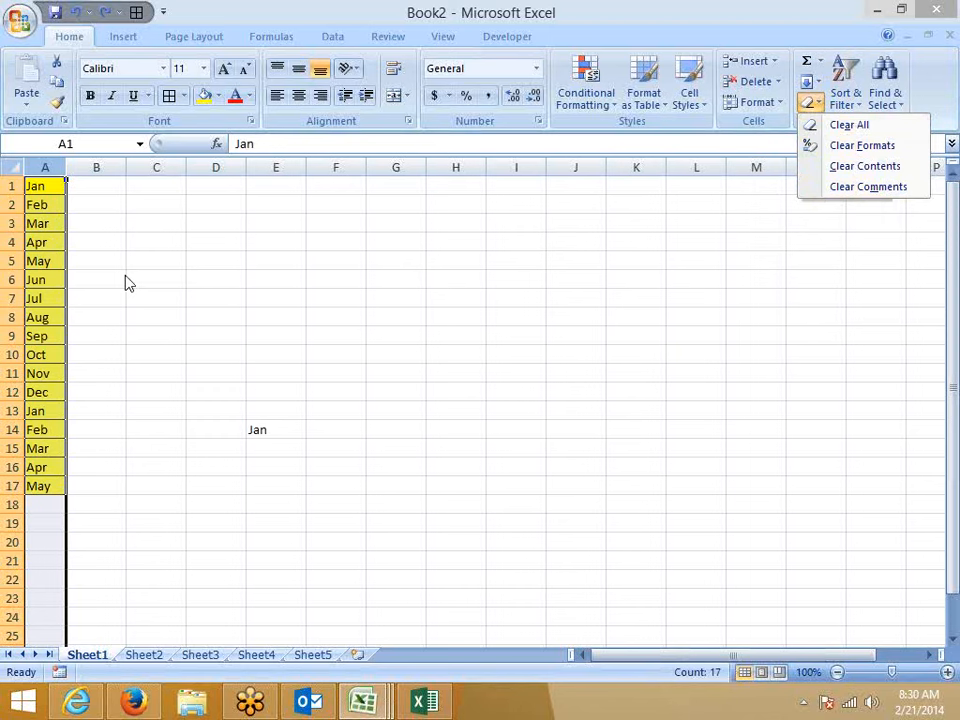
click(446, 381)
click(355, 276)
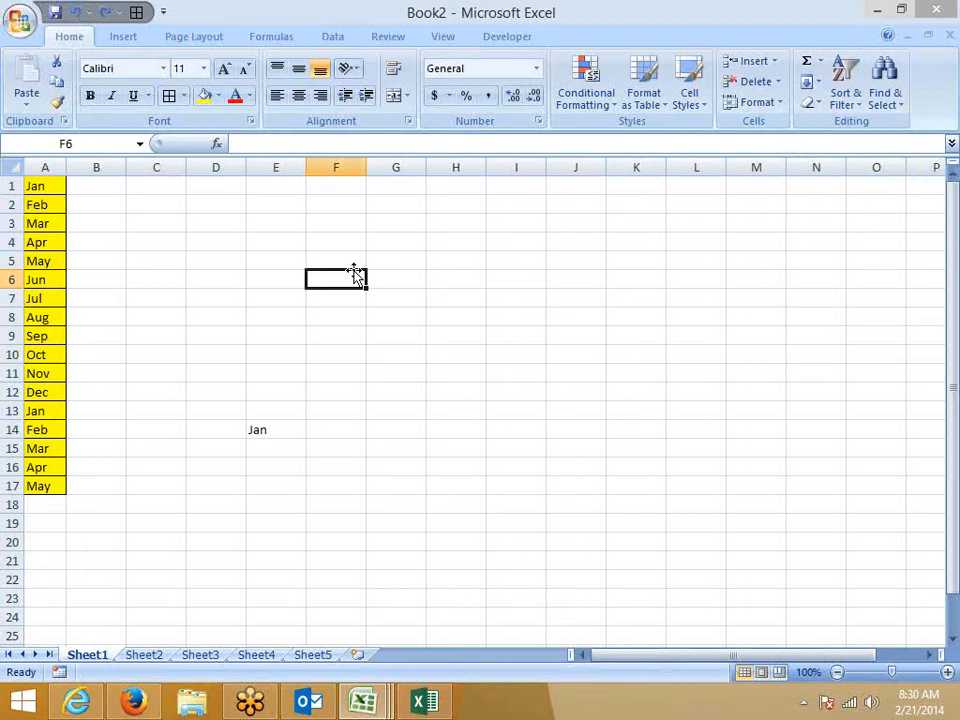
click(262, 223)
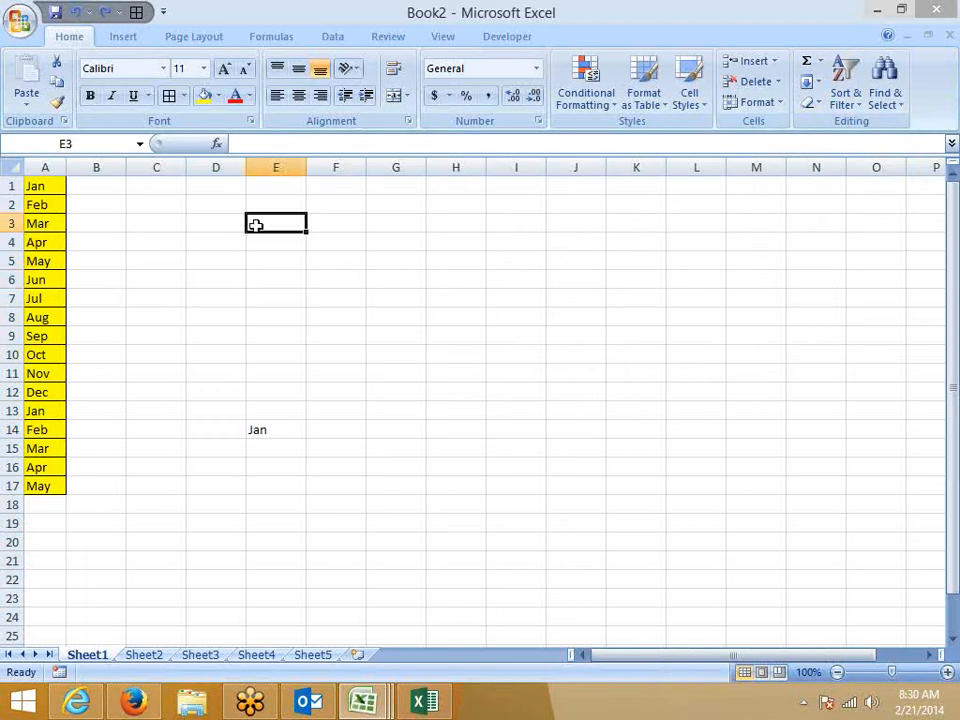
click(110, 189)
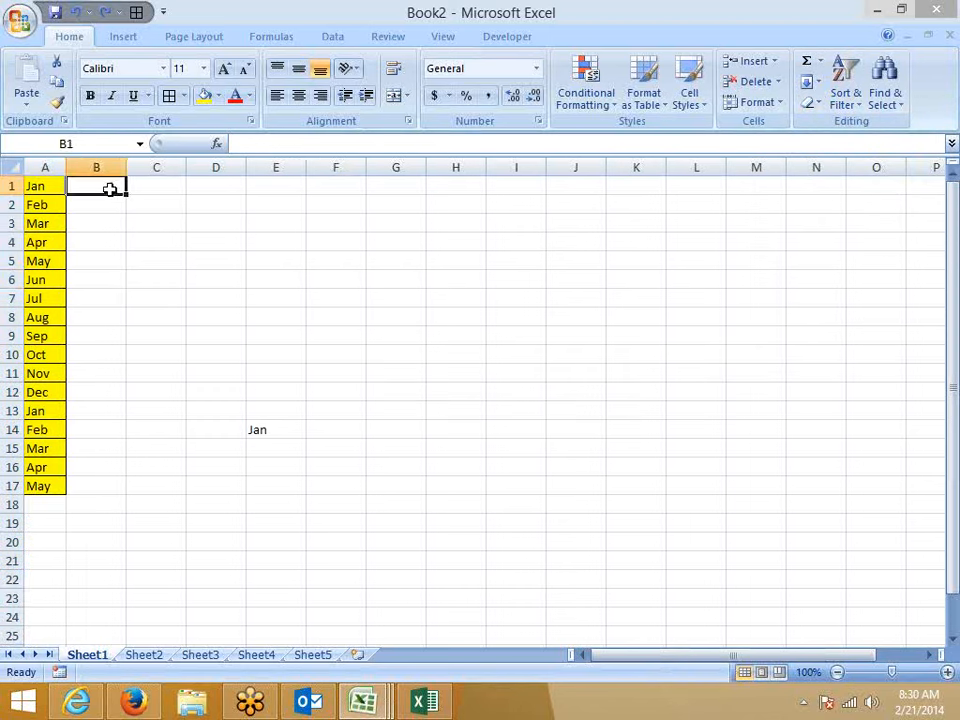
click(351, 193)
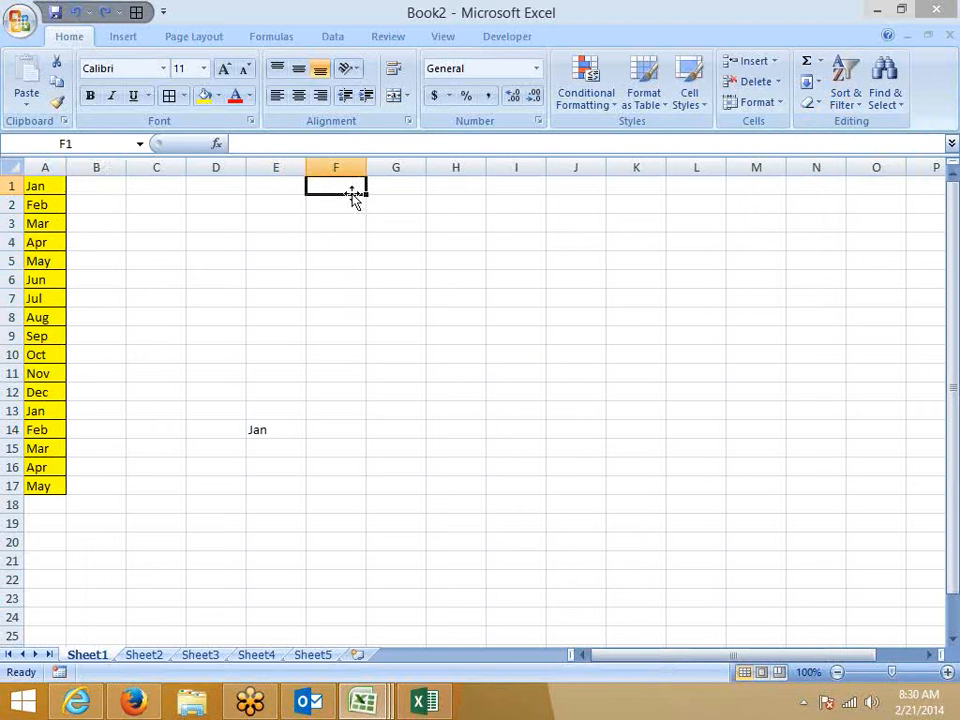
text(=hy)
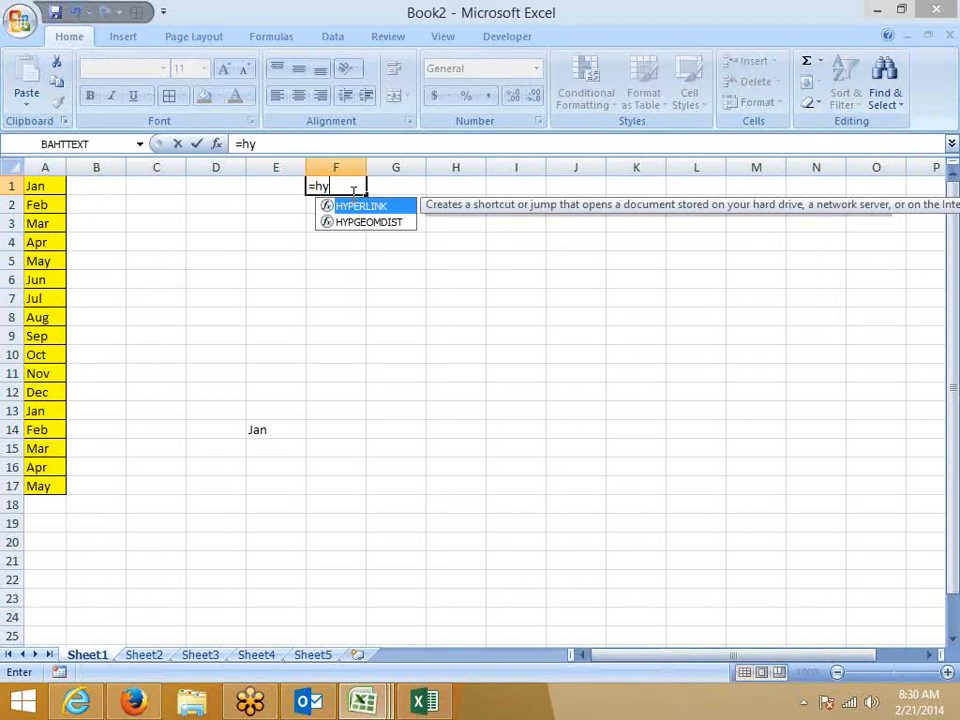
key(Tab)
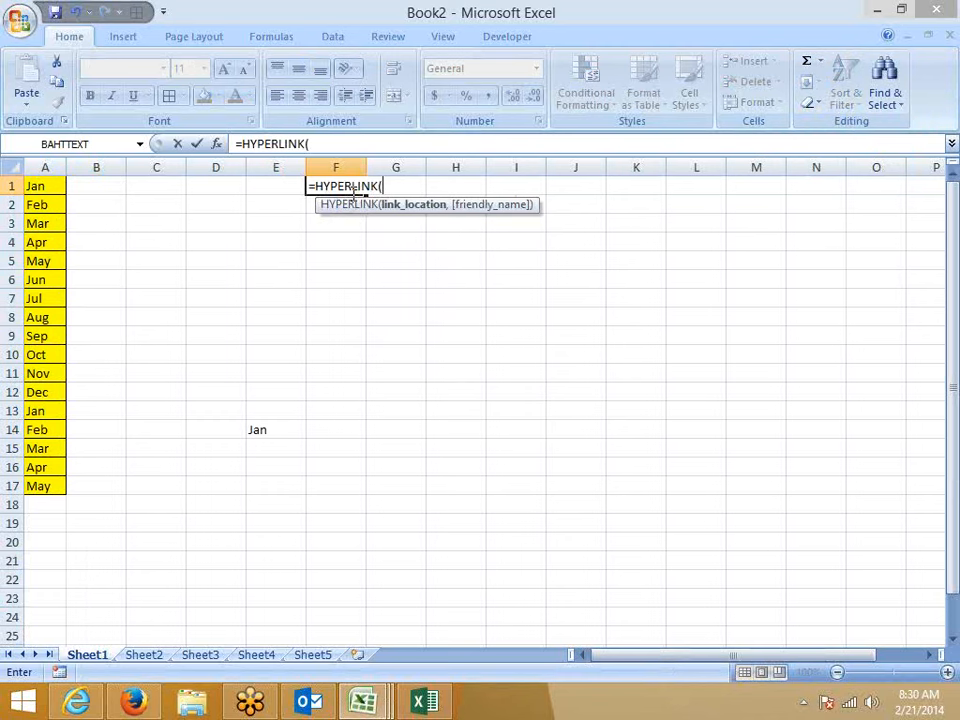
text(www.google.co)
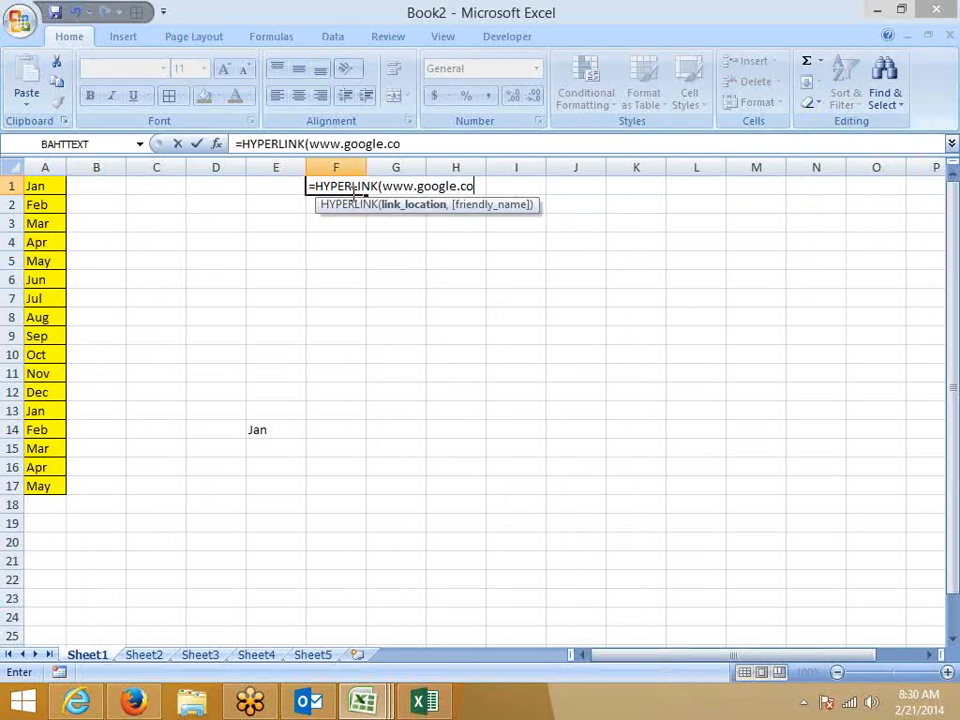
text(m)
key(Return)
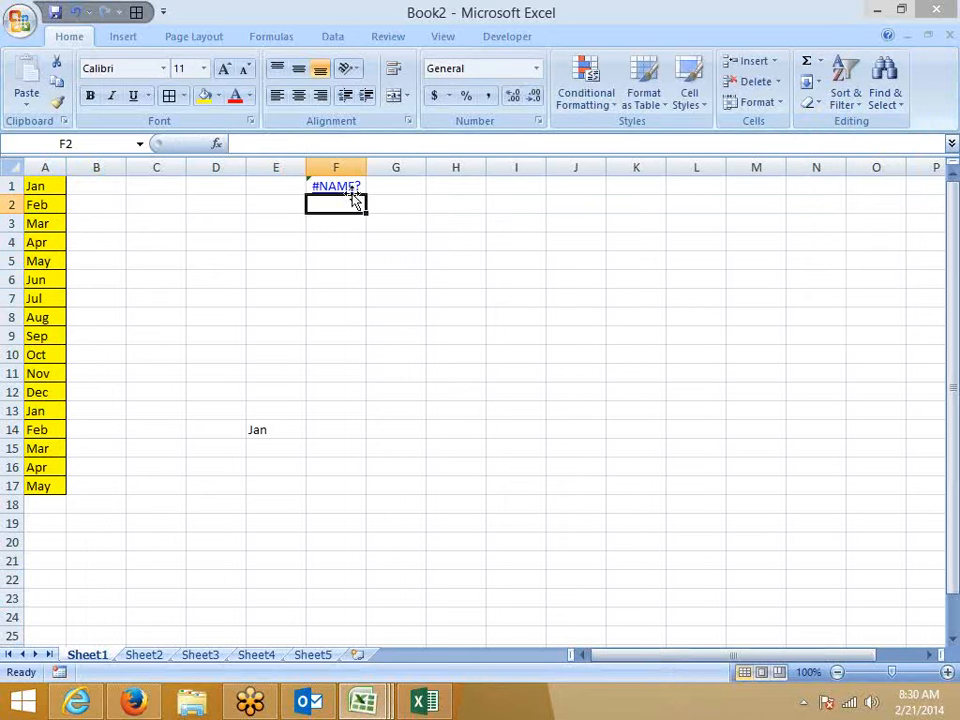
click(360, 187)
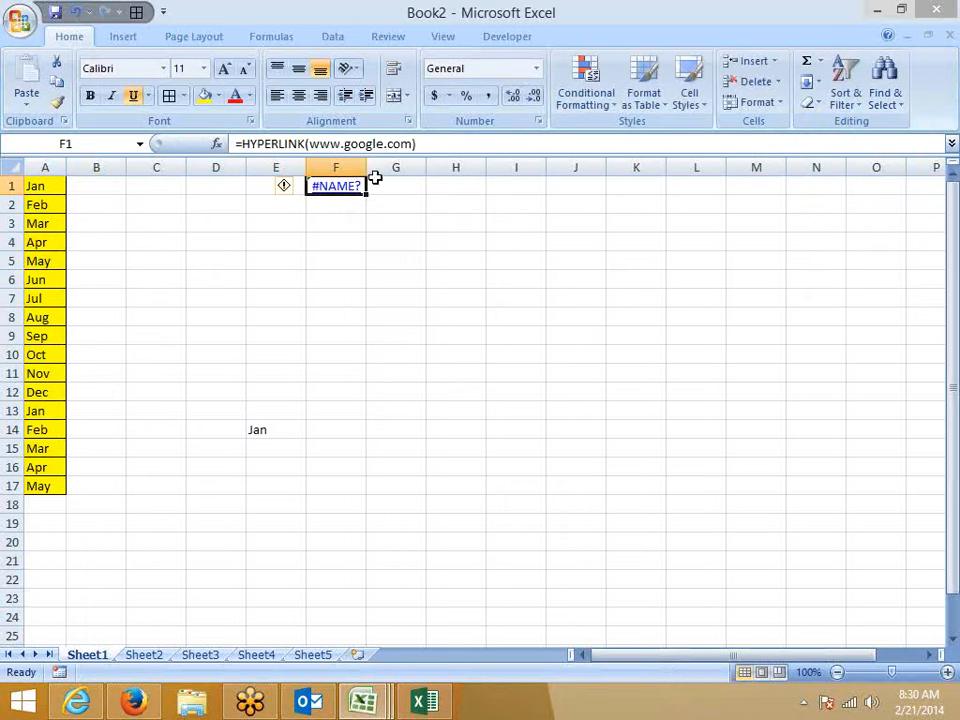
click(311, 143)
text(")
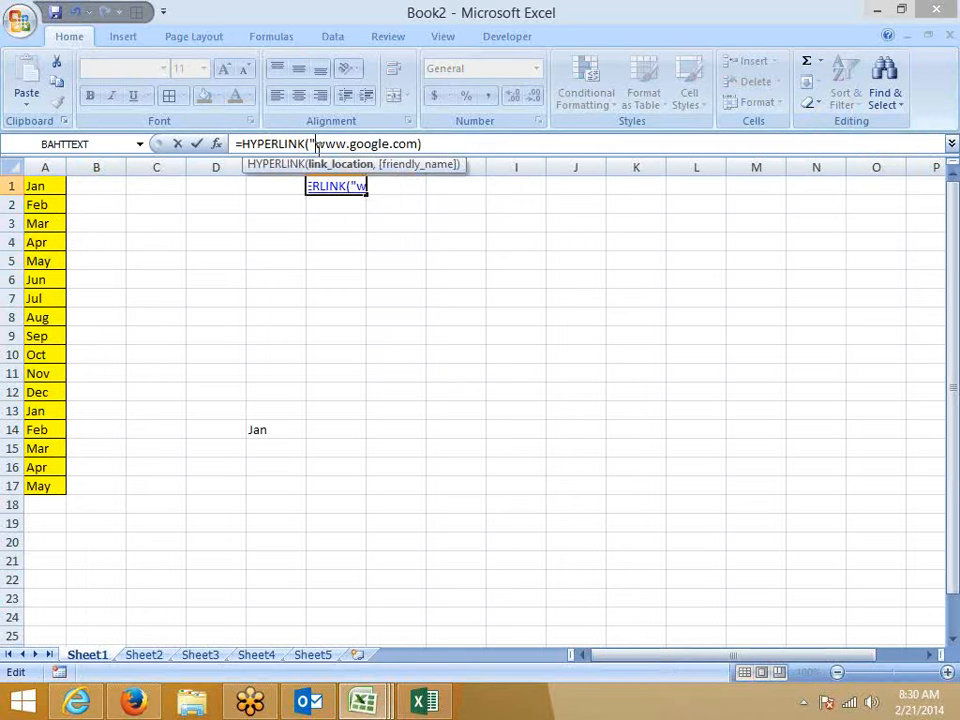
key(Right)
key(Right)
key(Right)
key(Right)
key(Right)
key(Right)
key(Right)
key(Right)
key(Right)
key(Right)
key(Right)
key(Right)
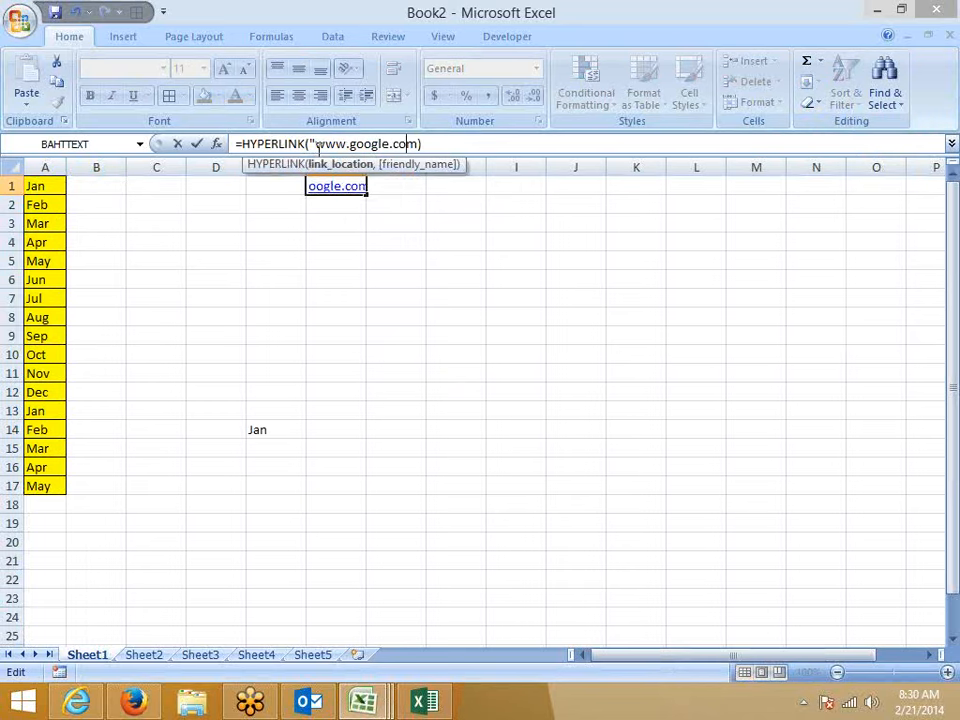
key(Right)
text(")
key(Return)
Step: Fill the HYPERLINK formula from F1 down to F21
key(Up)
key(shift+Down)
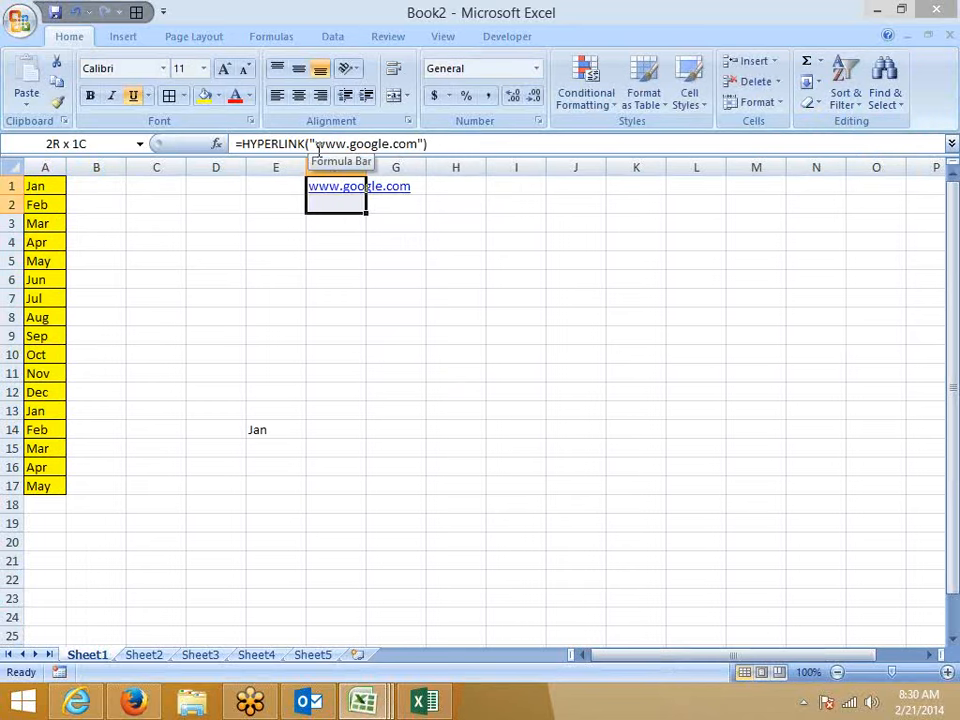
key(shift+Down)
key(shift+Down)
key(shift+Down)
key(shift+Down)
key(shift+Down)
key(shift+Down)
key(shift+Down)
key(shift+Down)
key(shift+Down)
key(shift+Down)
key(shift+Down)
key(shift+Down)
key(shift+Down)
key(shift+Down)
key(shift+Down)
key(shift+Down)
key(shift+Down)
key(shift+Down)
key(shift+Down)
key(ctrl+d)
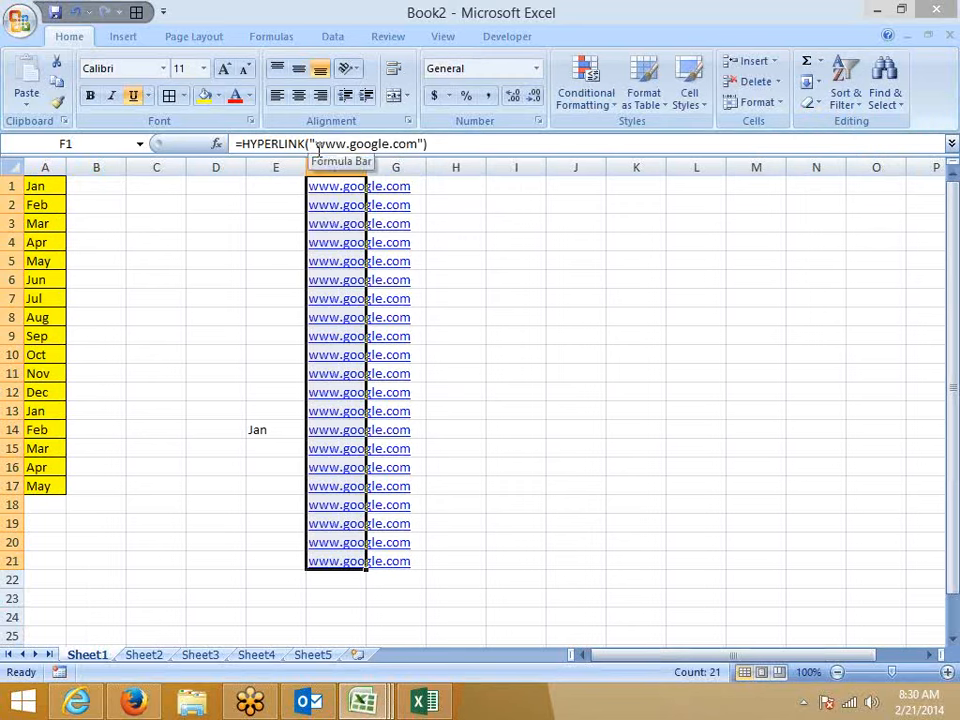
click(553, 337)
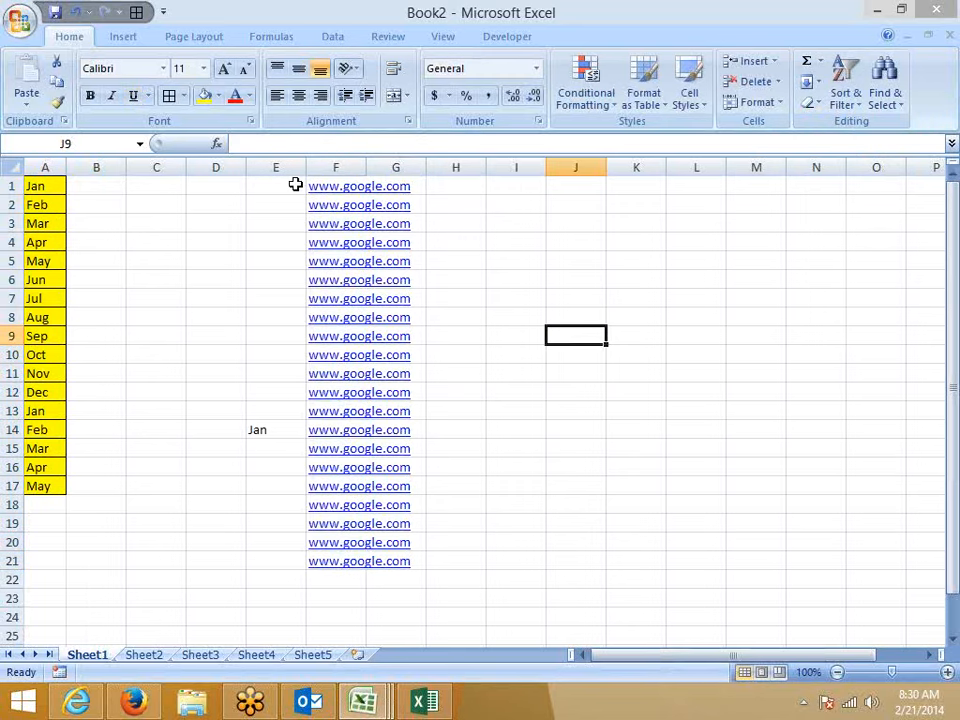
Step: Compare the hyperlink commands offered for the whole range F1:F21 with those offered for the single cell F1
click(295, 184)
key(Right)
key(ctrl+shift+Down)
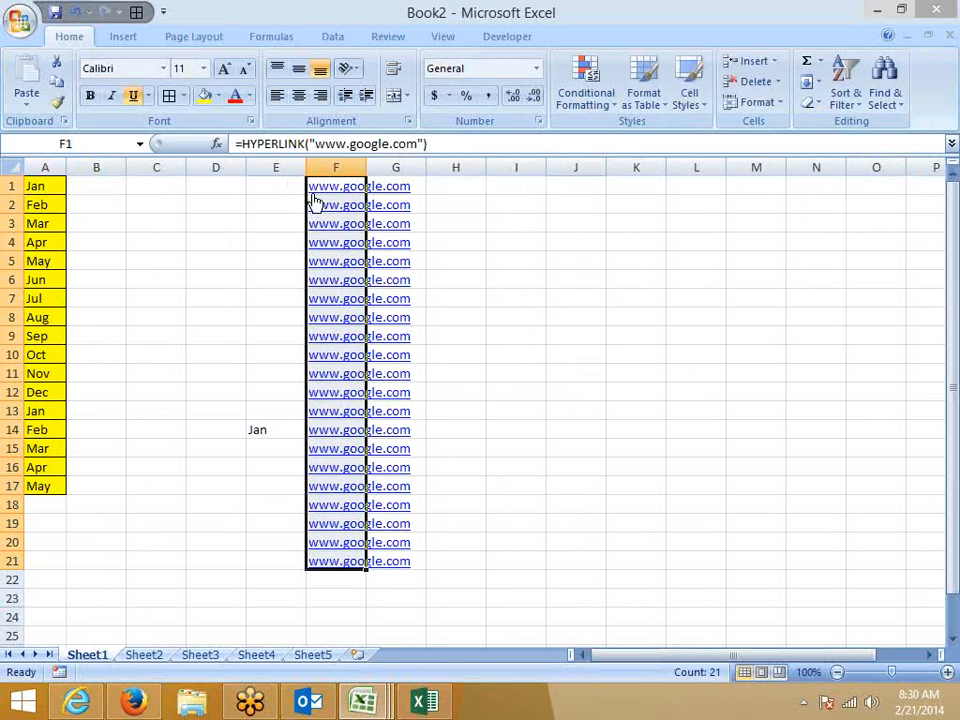
right_click(313, 202)
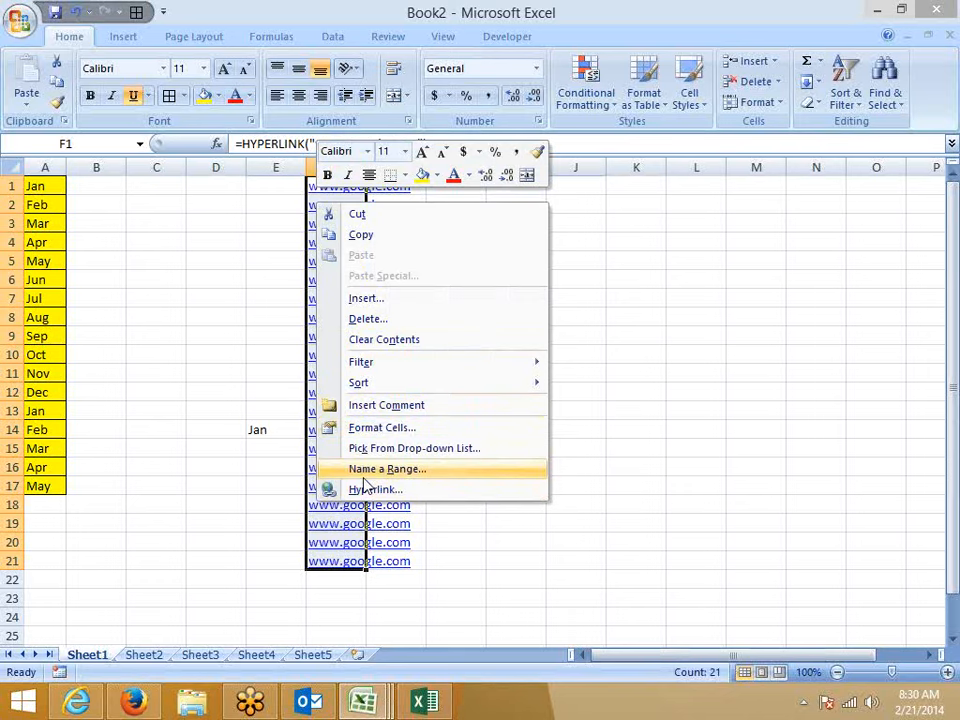
click(581, 399)
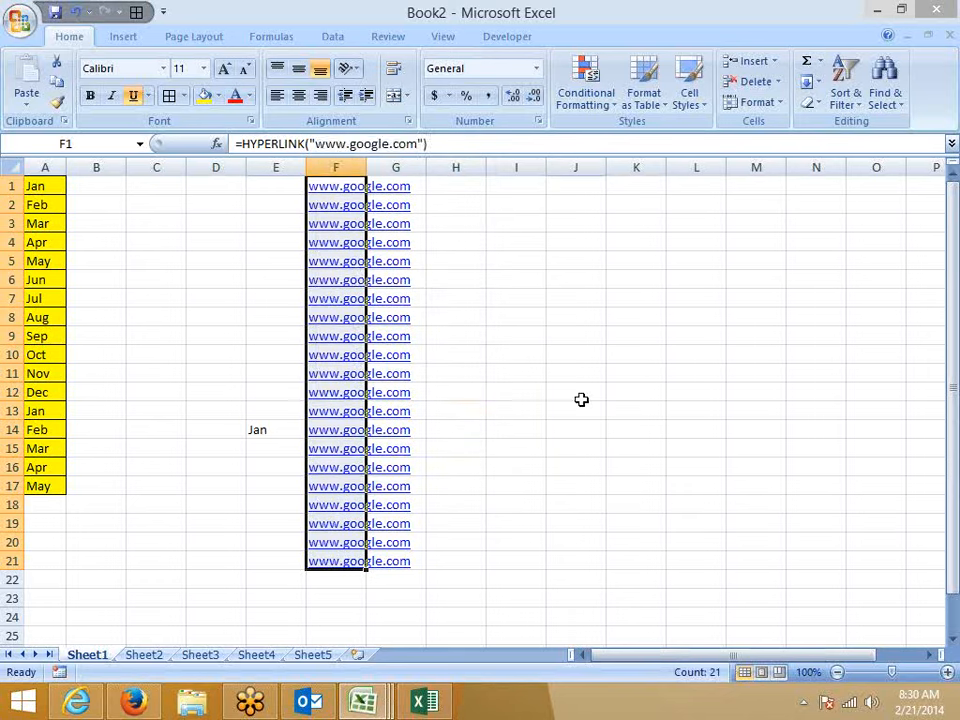
click(231, 223)
right_click(325, 190)
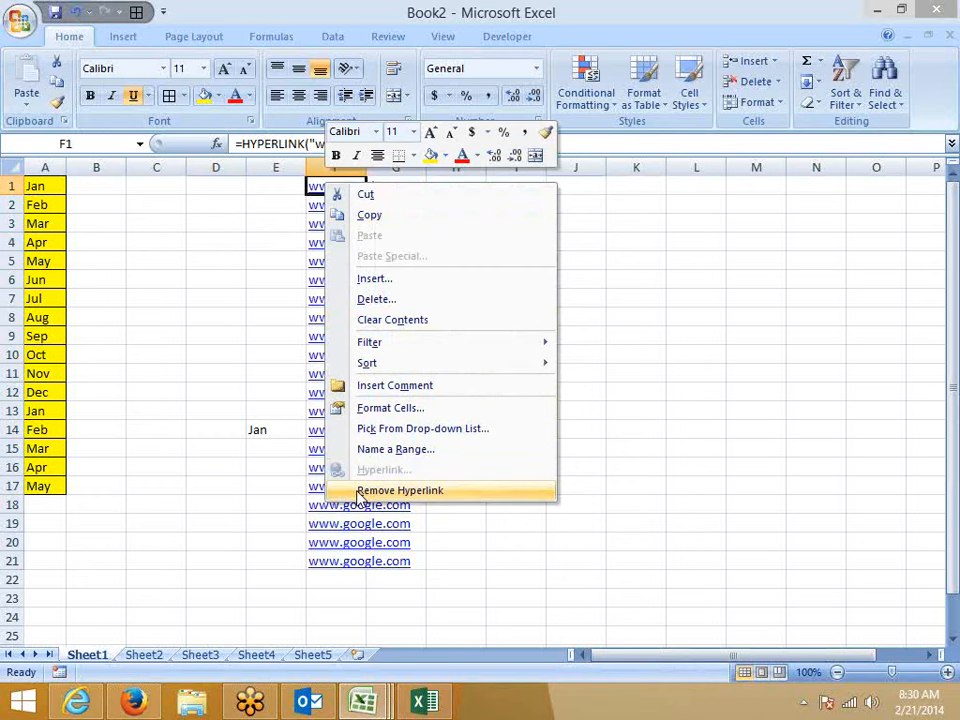
click(230, 250)
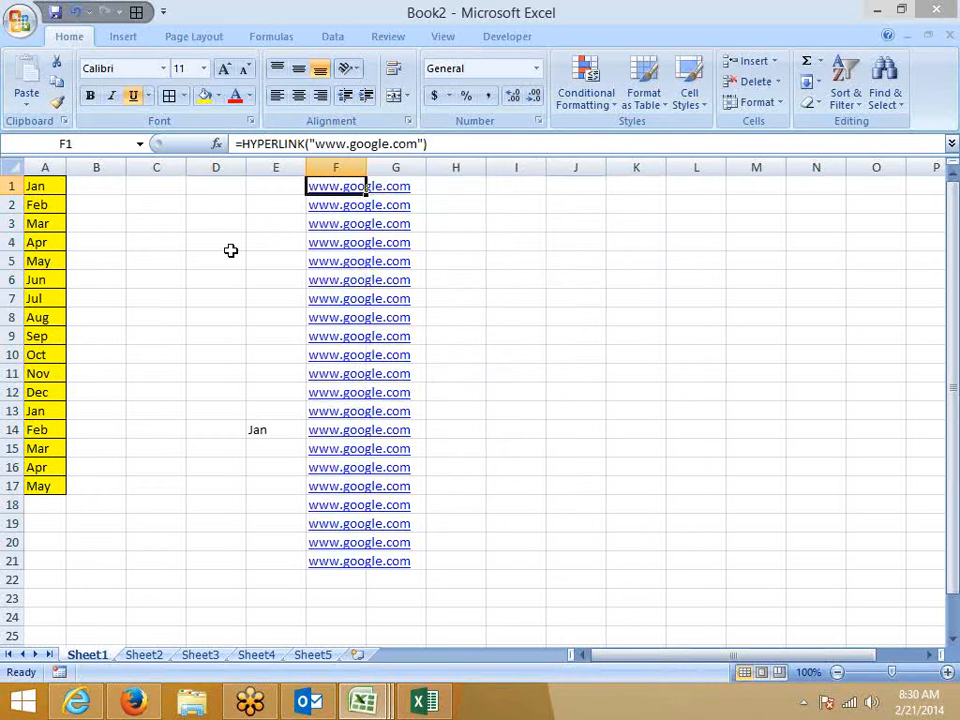
Step: Copy the links in F1:F21 and paste them as values at E2 on Sheet4 of the Book1 workbook
key(ctrl+shift+Down)
key(ctrl+c)
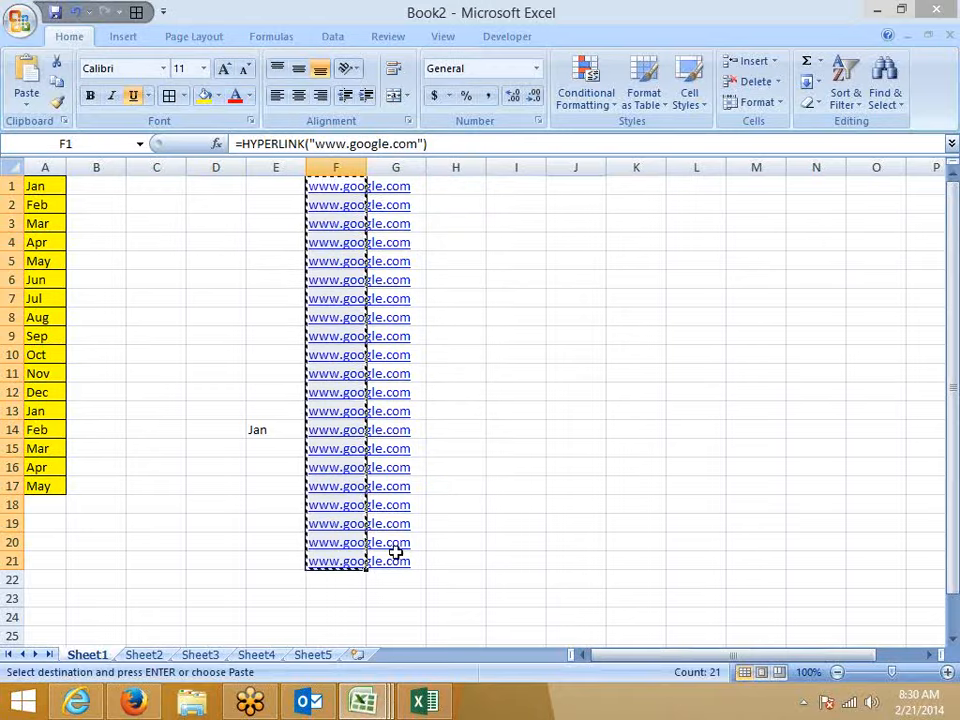
click(422, 697)
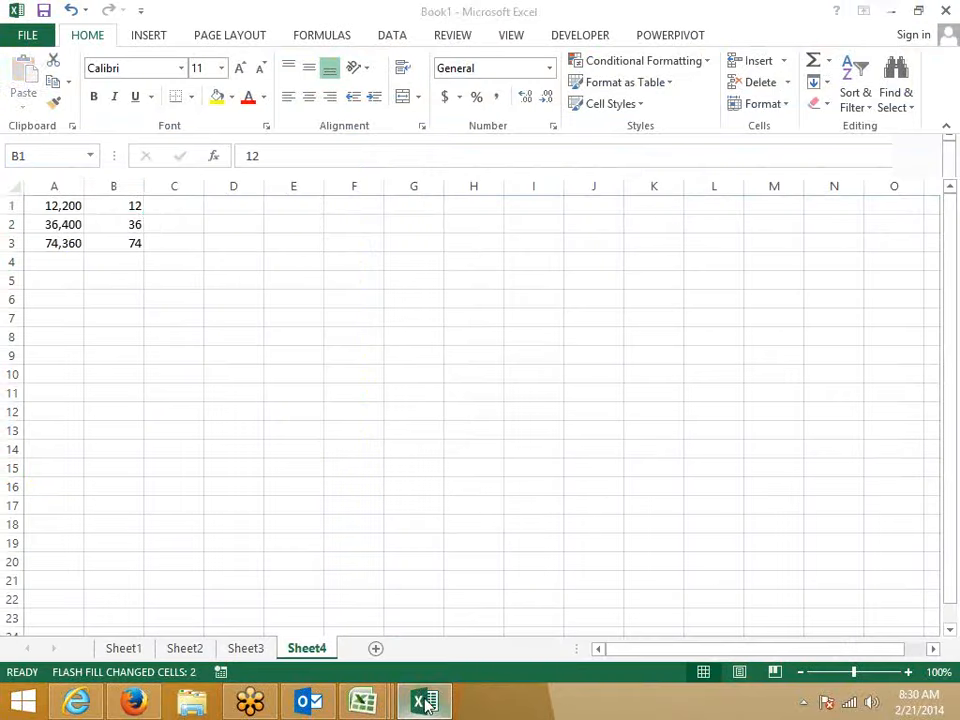
click(299, 226)
key(ctrl+v)
click(656, 325)
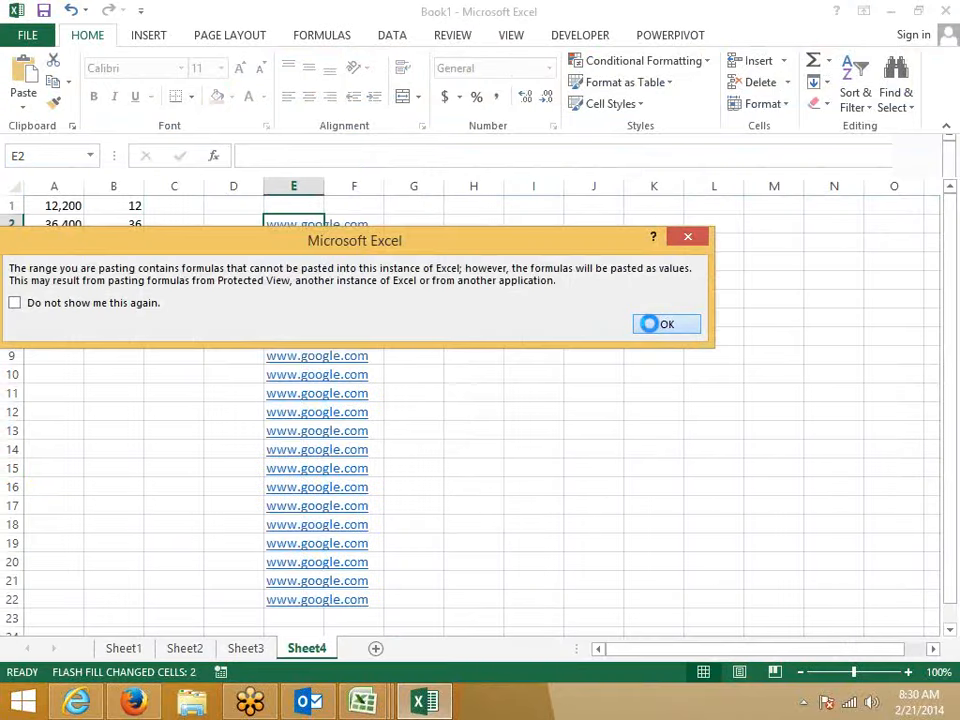
Step: Apply Clear Hyperlinks to E2:E22 and check several of the cells
click(820, 104)
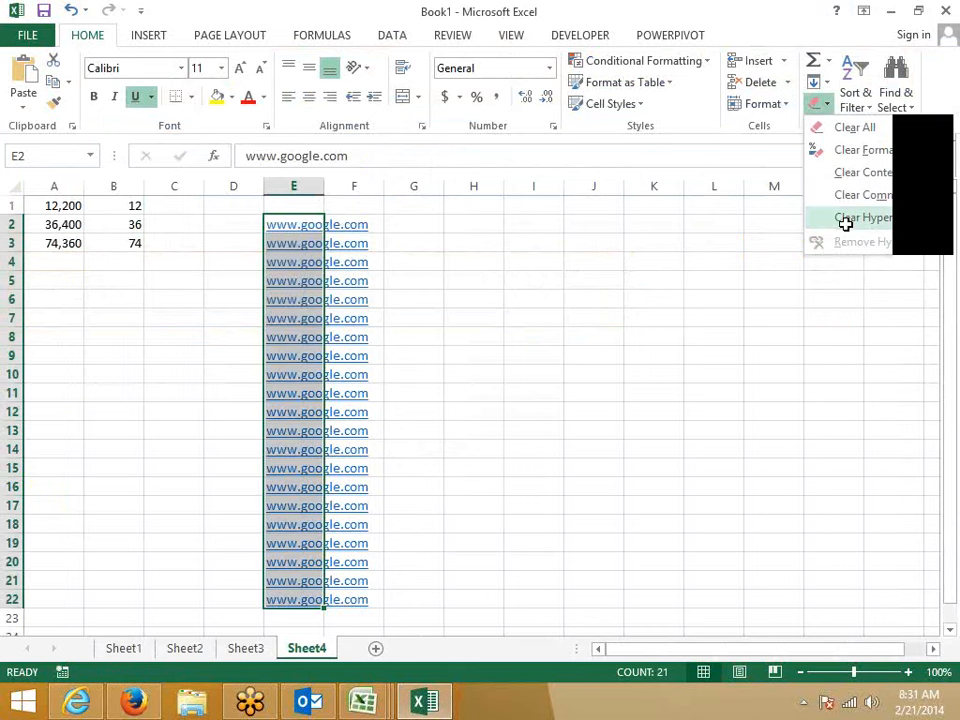
click(848, 220)
click(450, 246)
click(287, 246)
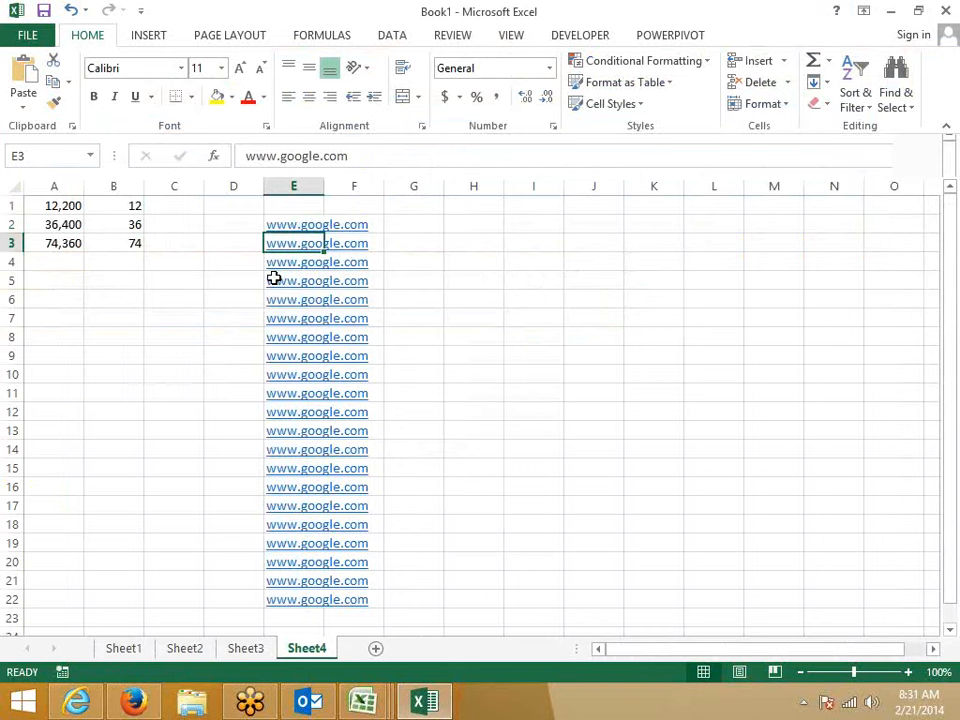
click(276, 281)
click(296, 355)
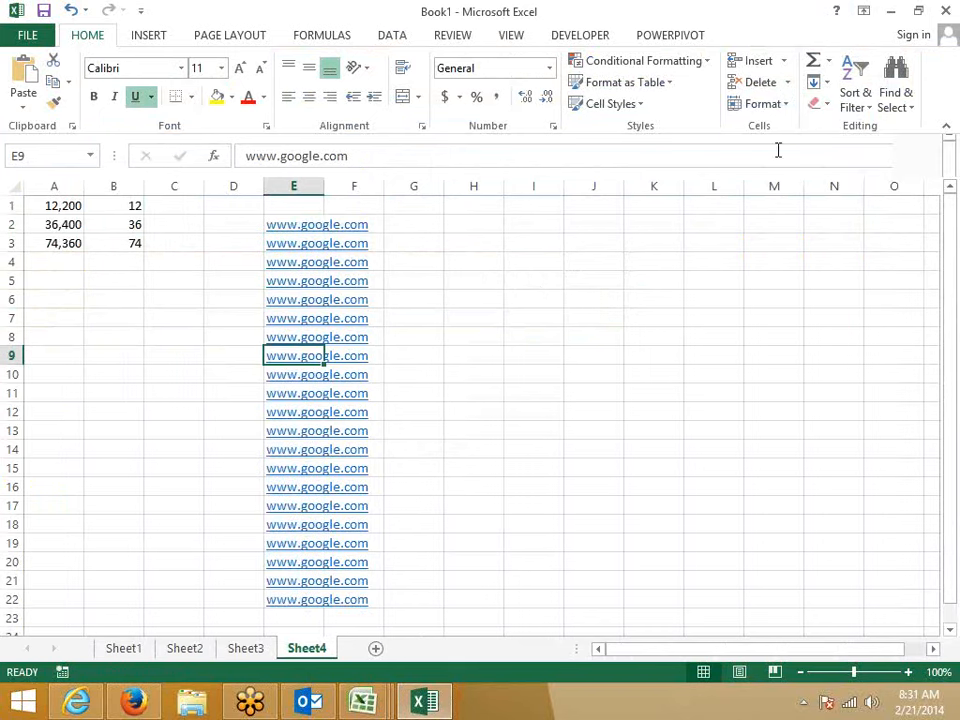
Step: Examine the Clear and Fill options, including Remove Hyperlinks and Across Worksheets
click(822, 104)
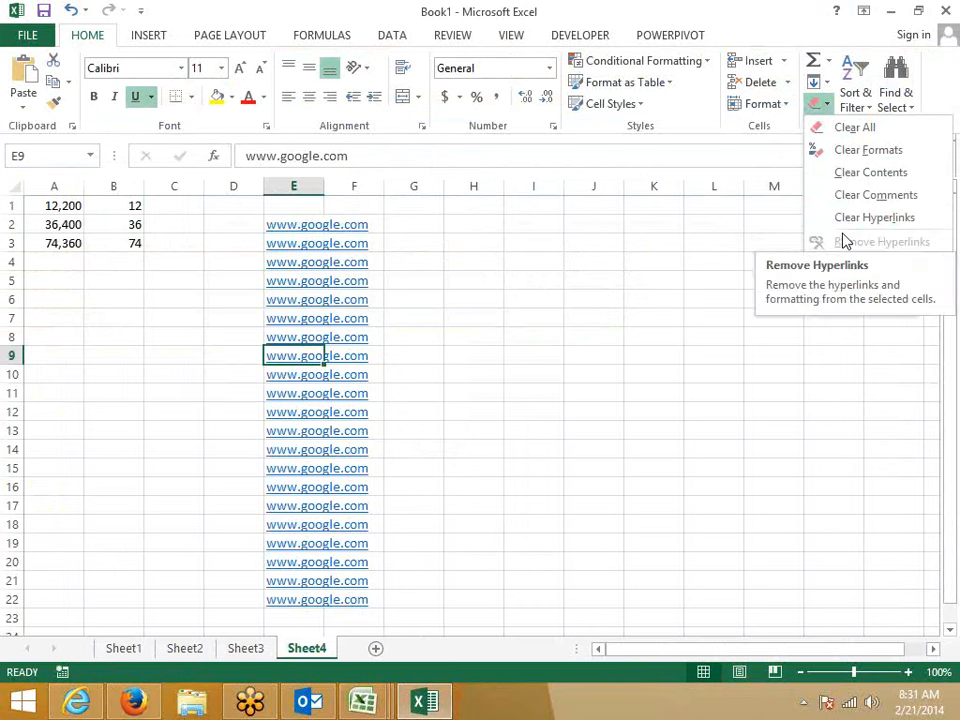
click(733, 234)
click(852, 104)
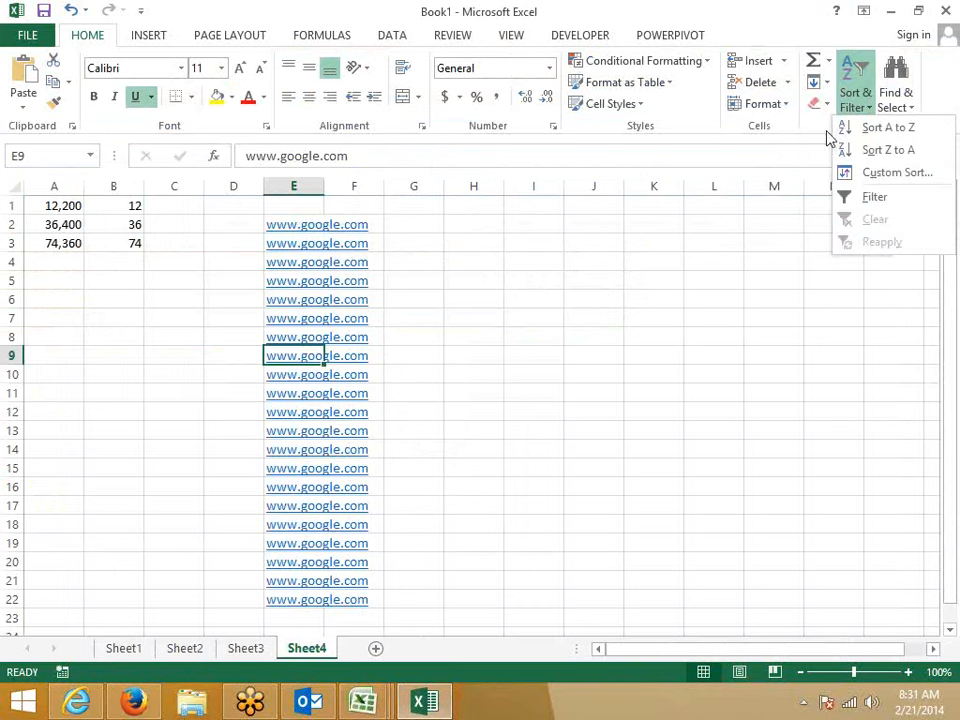
click(615, 358)
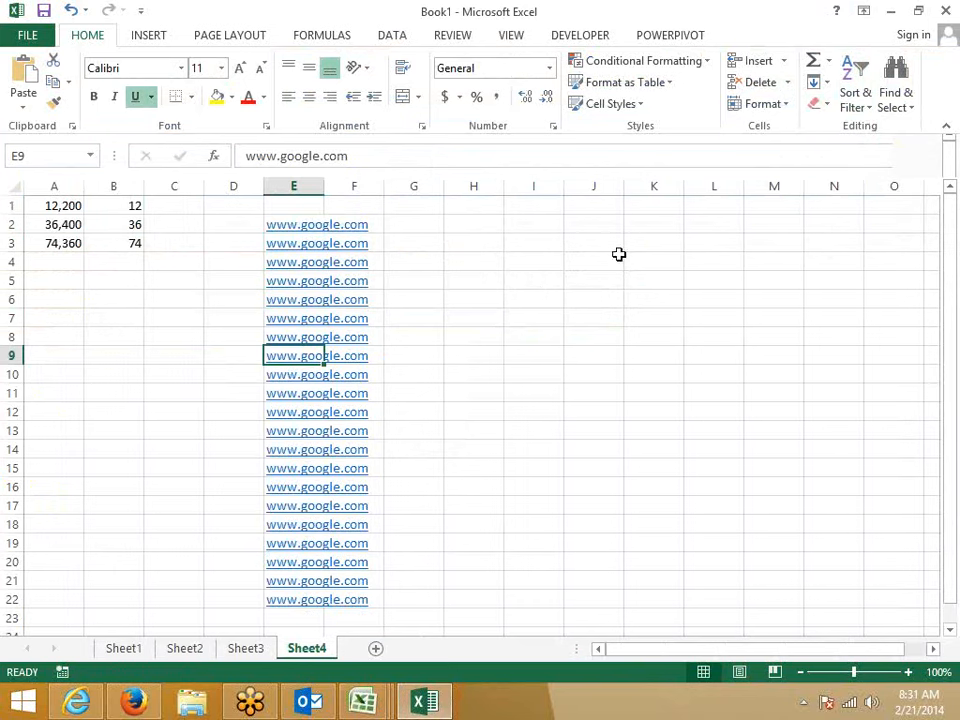
click(825, 84)
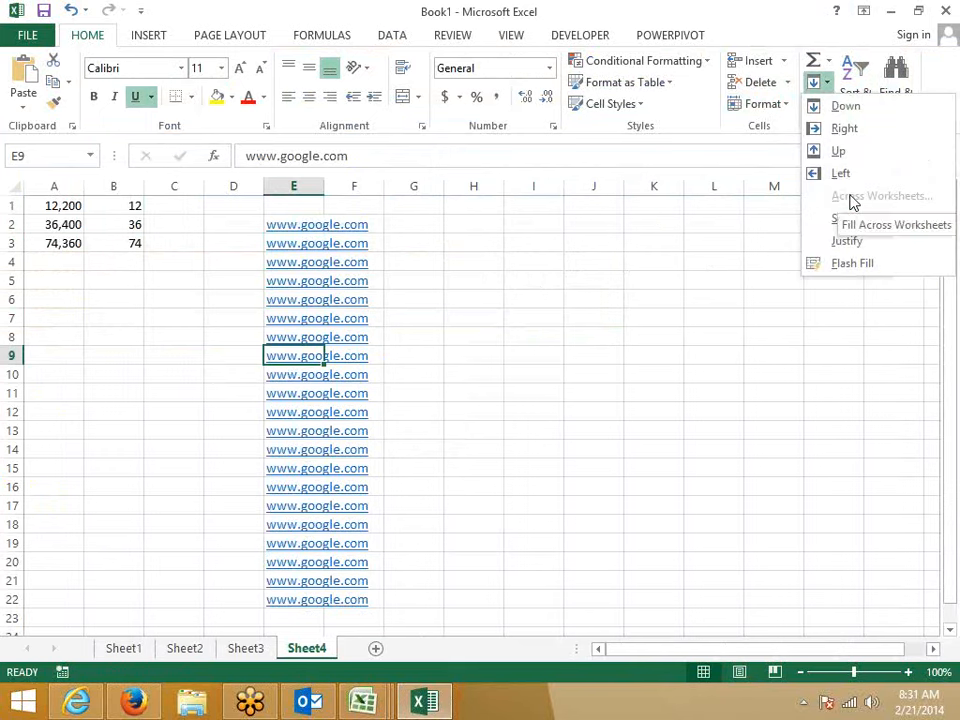
click(591, 287)
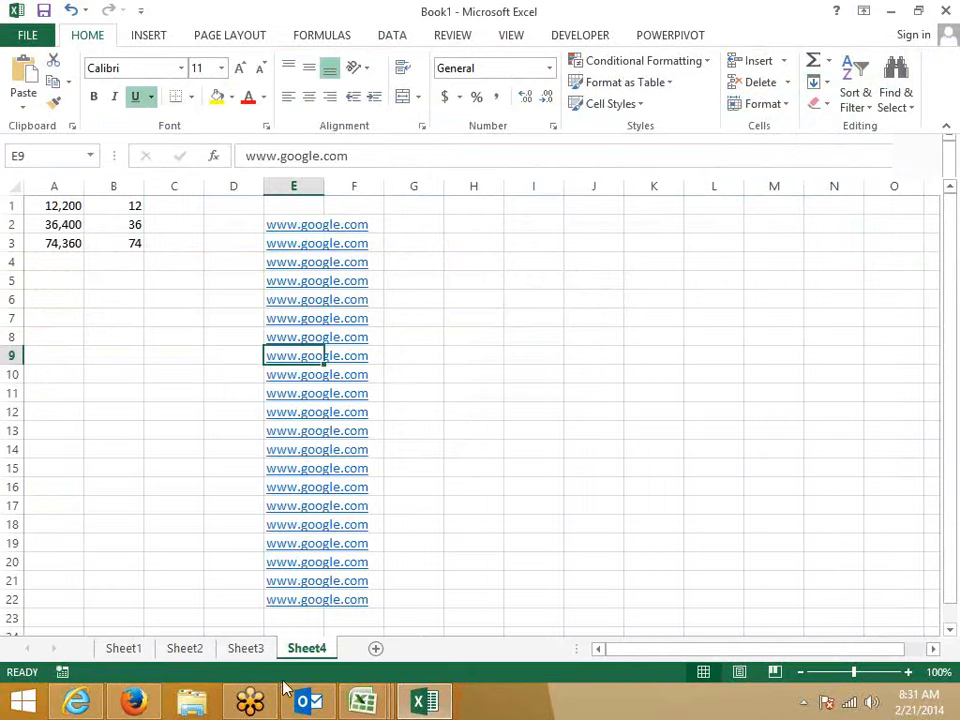
Step: Switch back to the Book2 workbook and view its Fill options
mouse_move(363, 700)
click(523, 621)
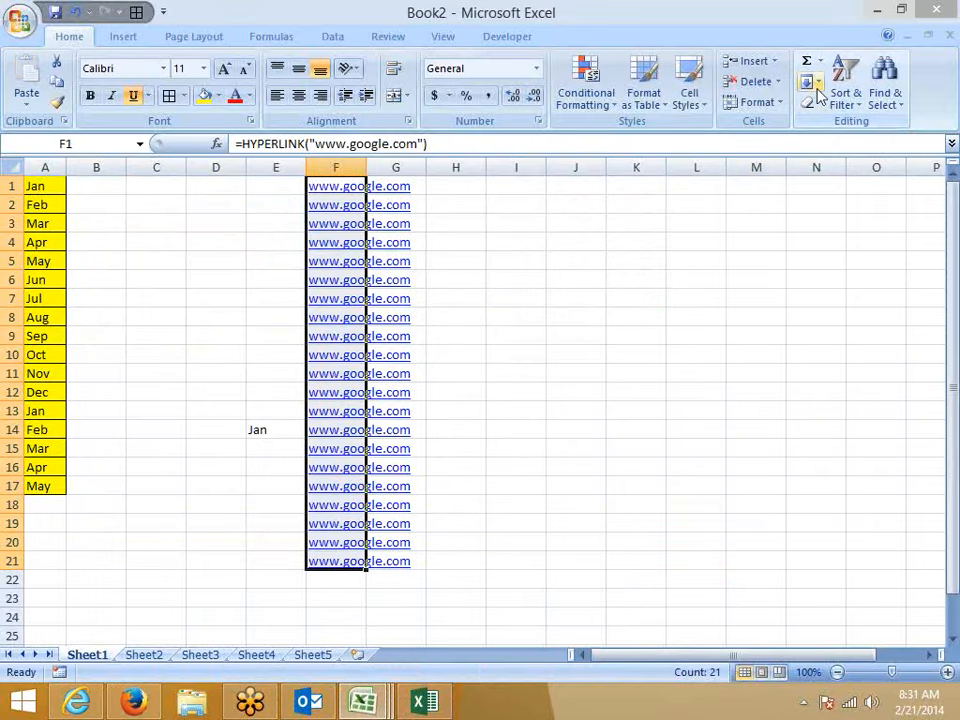
click(845, 100)
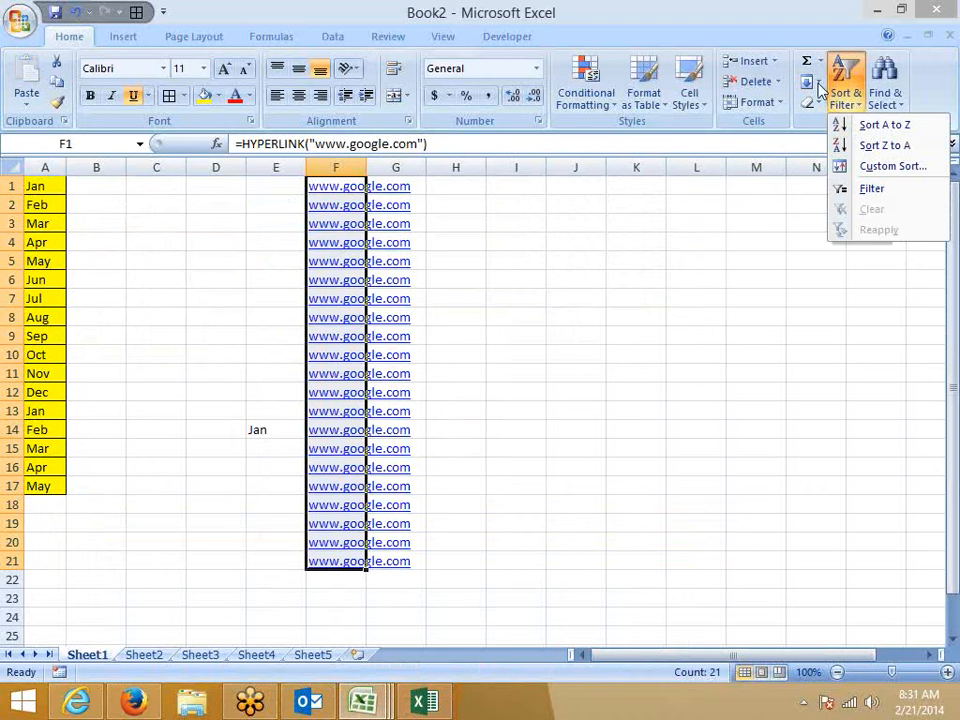
click(810, 81)
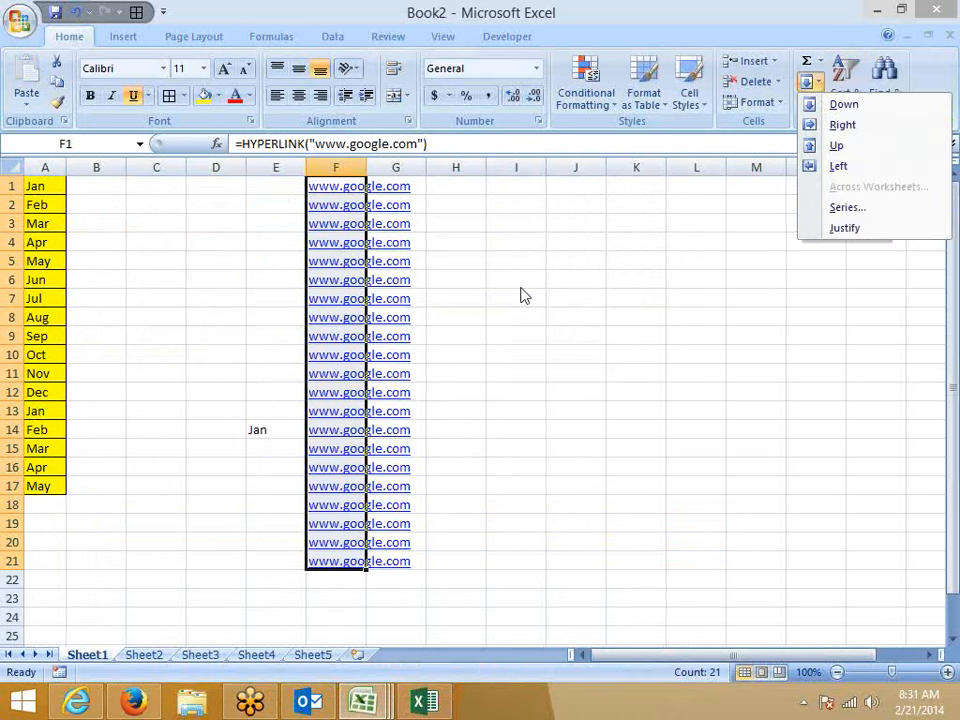
click(666, 336)
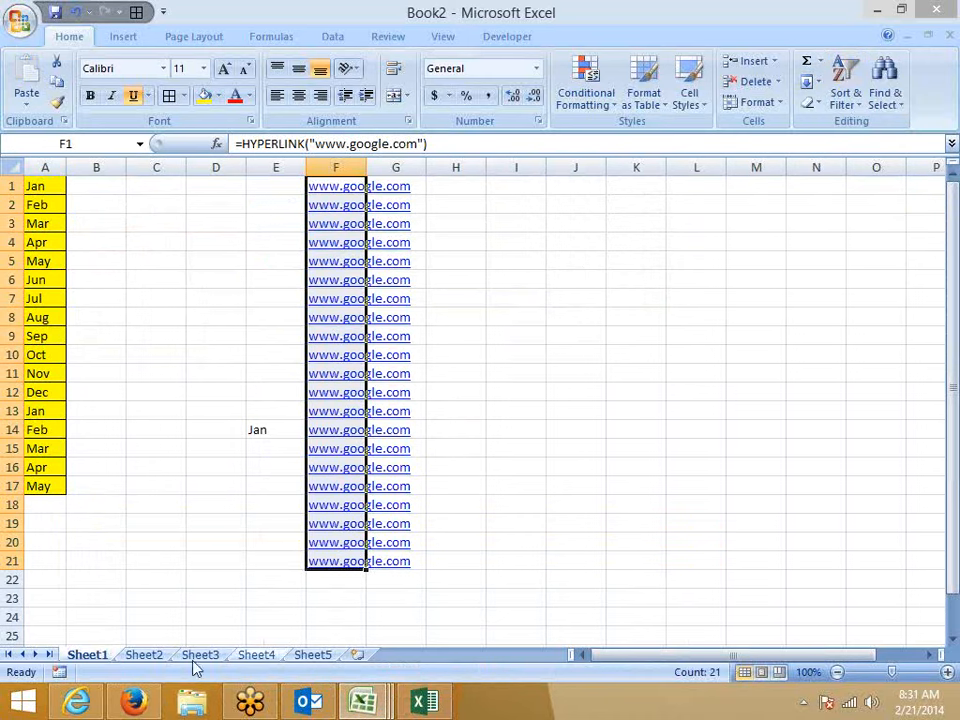
Step: Group the worksheets Sheet2 to Sheet5
click(143, 655)
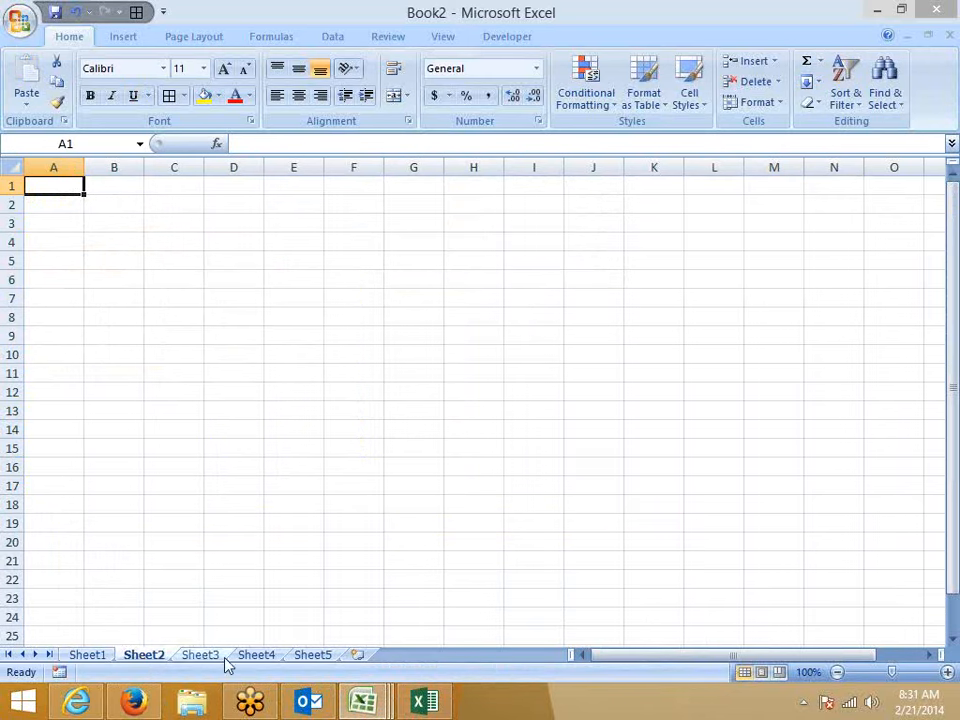
ctrl+click(313, 655)
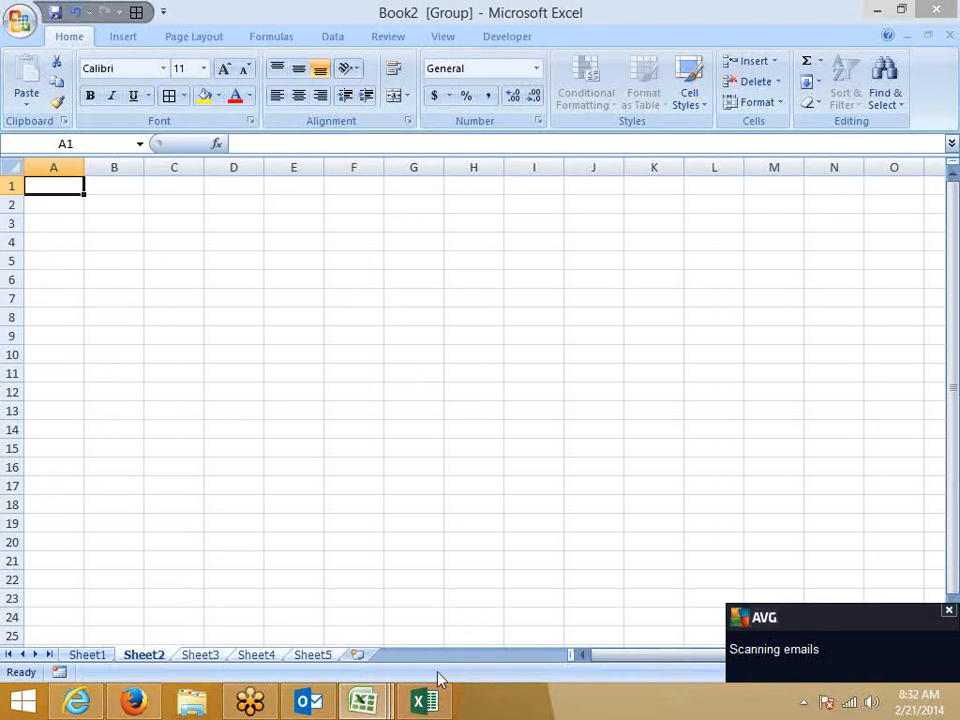
click(446, 22)
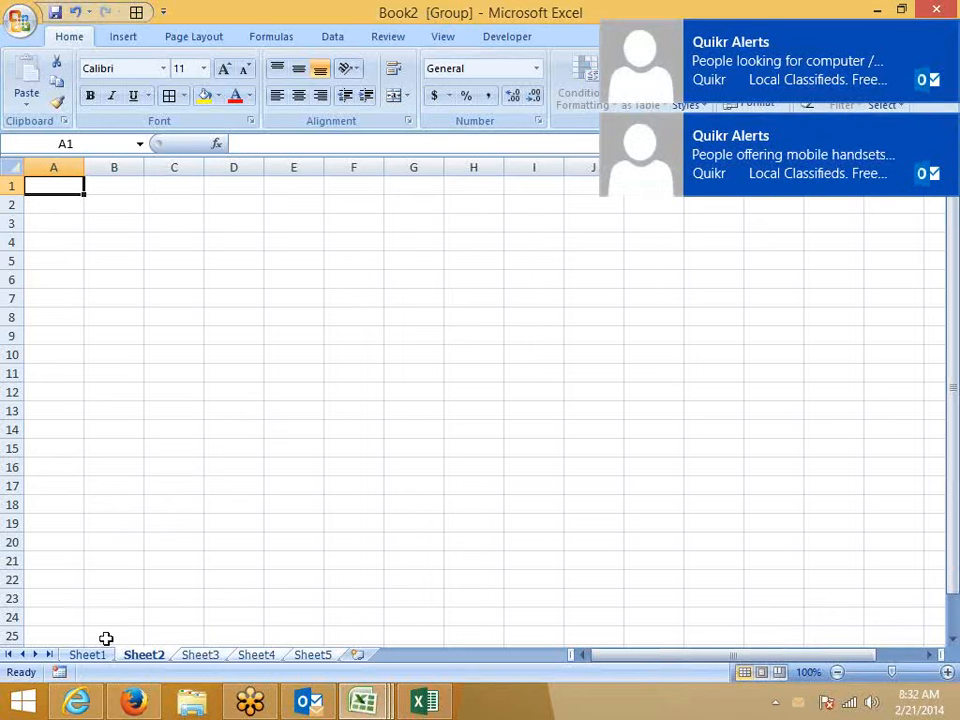
Step: Enter Jan in A1 of the grouped sheets and check the entry on Sheet3, Sheet4 and Sheet5
text(J)
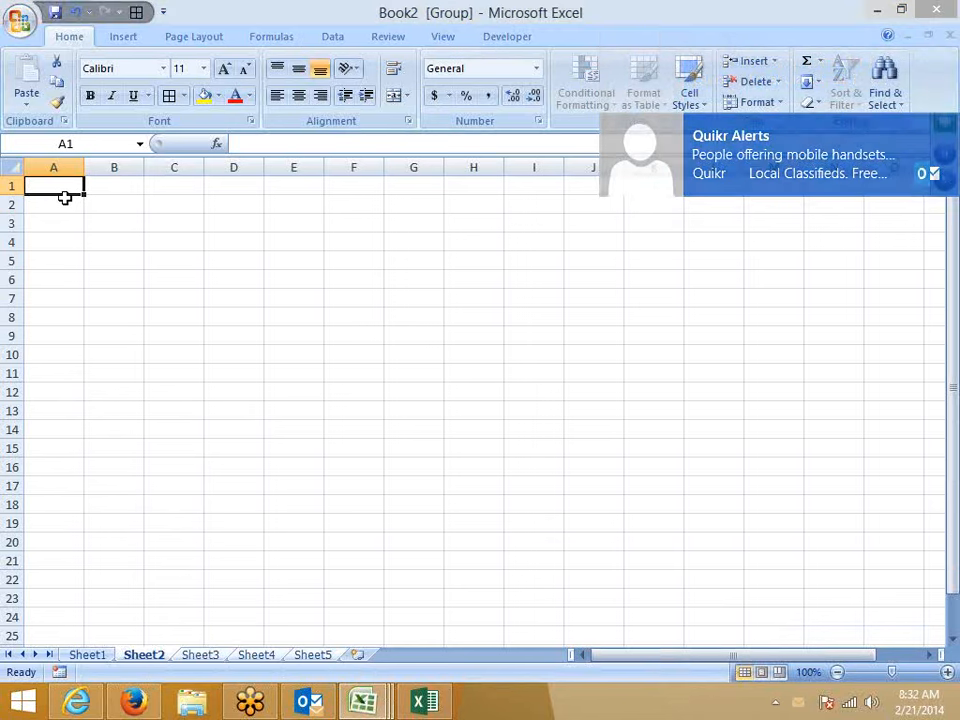
text(an)
key(Return)
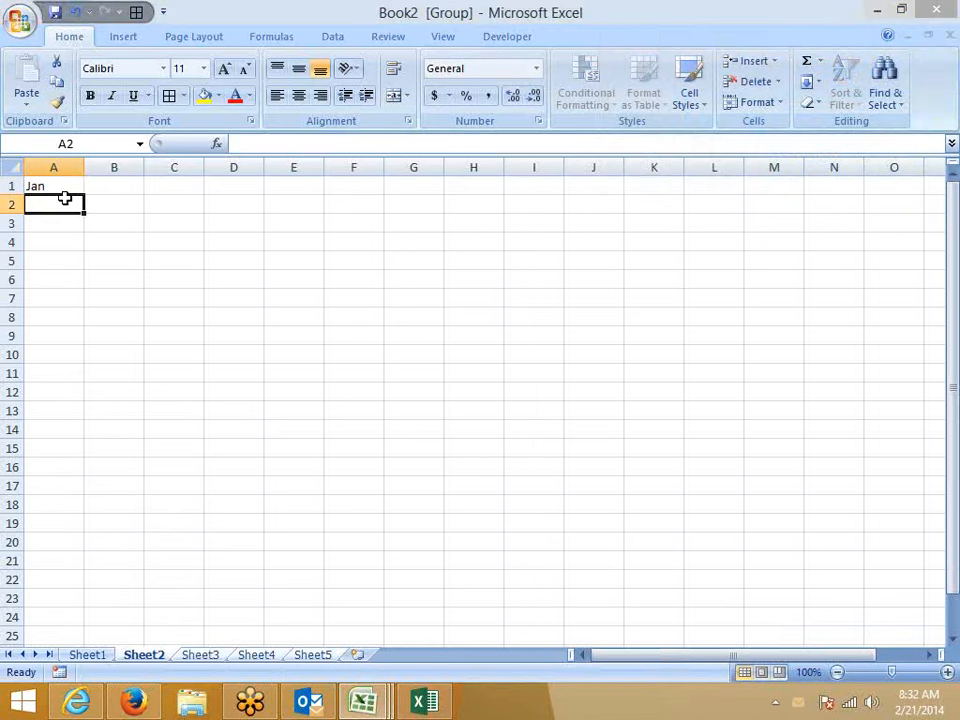
ctrl+click(210, 656)
ctrl+click(253, 656)
ctrl+click(313, 656)
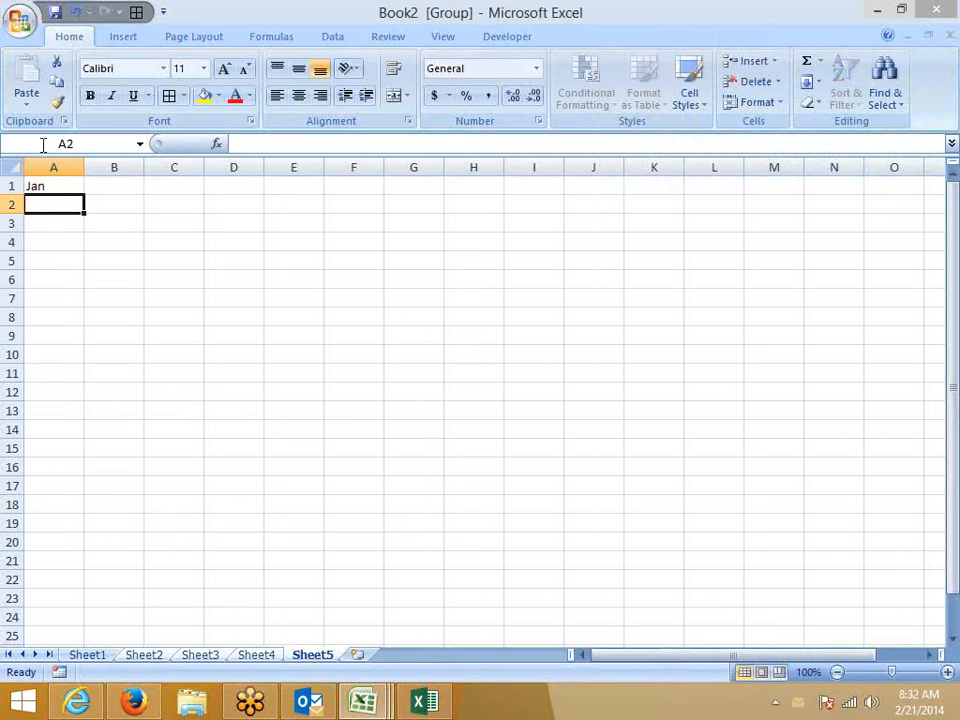
Step: Apply a yellow fill to A1 across the grouped sheets and check it on Sheet4
key(Up)
click(204, 95)
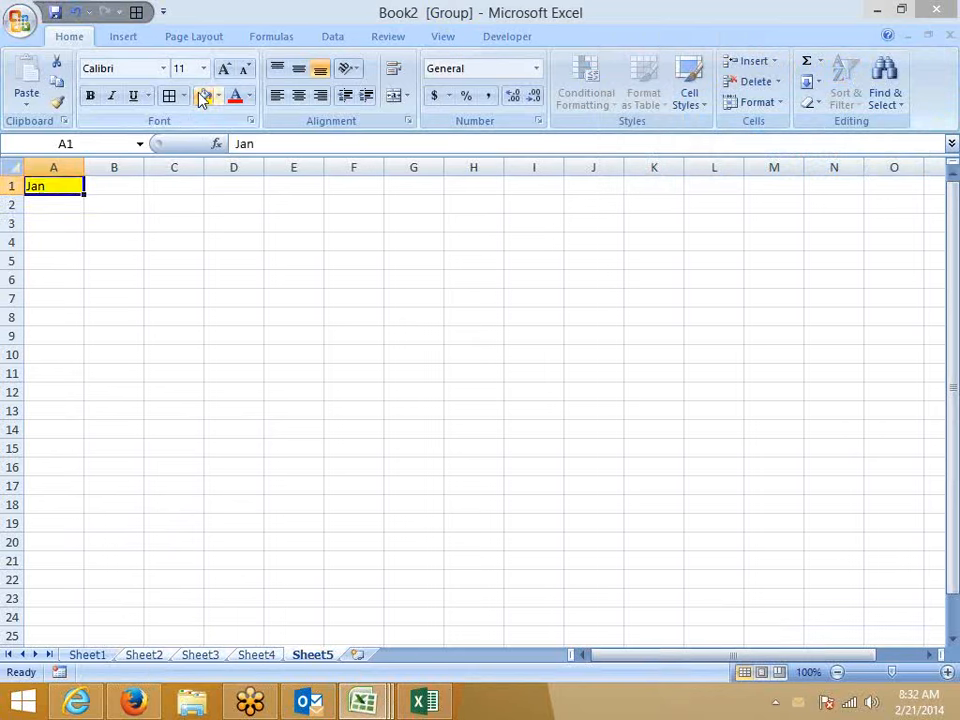
click(250, 656)
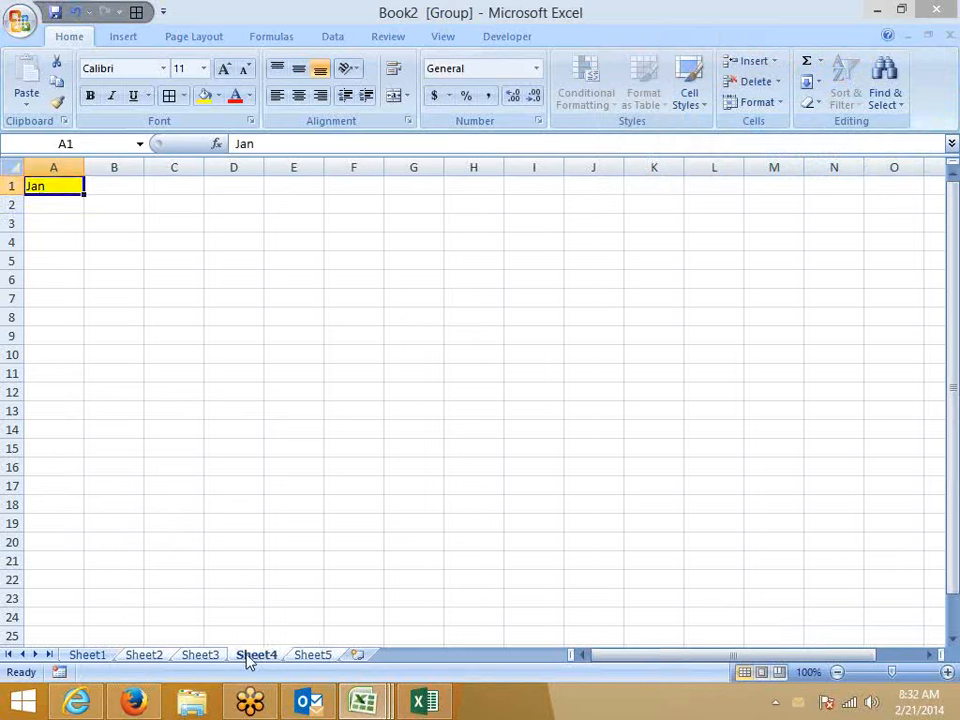
Step: Ungroup the sheets by returning to Sheet1, and look through the available Fill commands
click(206, 656)
click(155, 656)
click(75, 655)
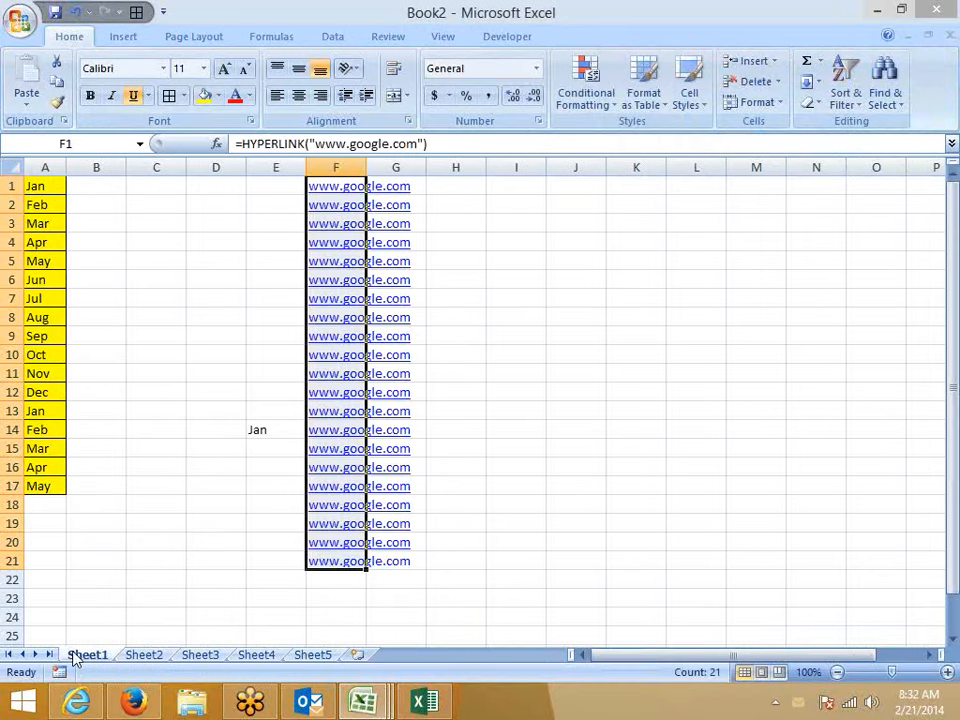
click(166, 481)
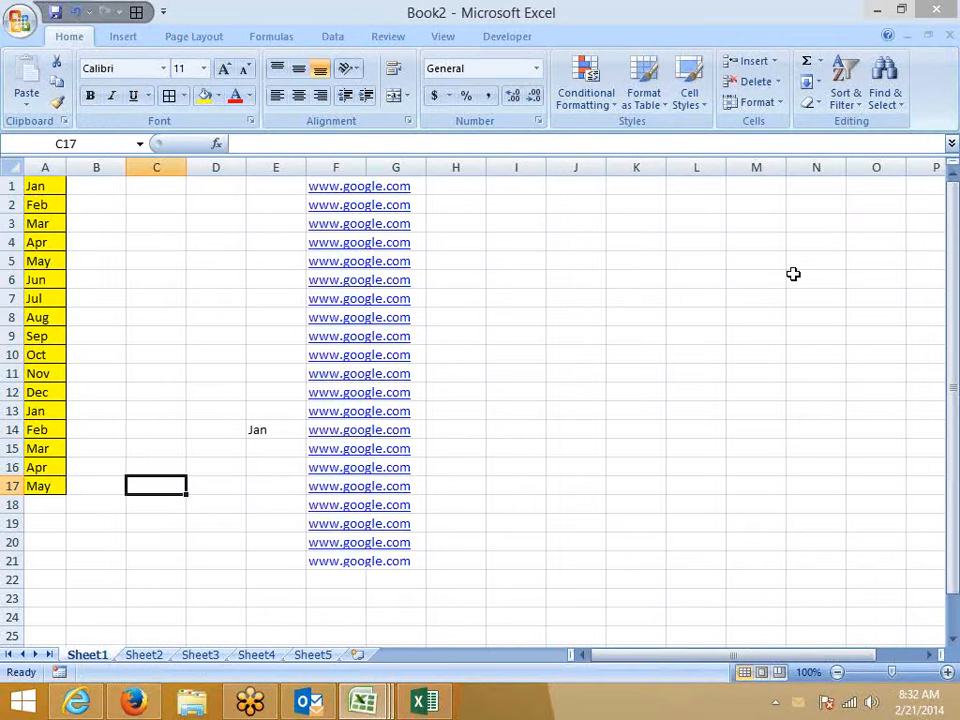
click(816, 84)
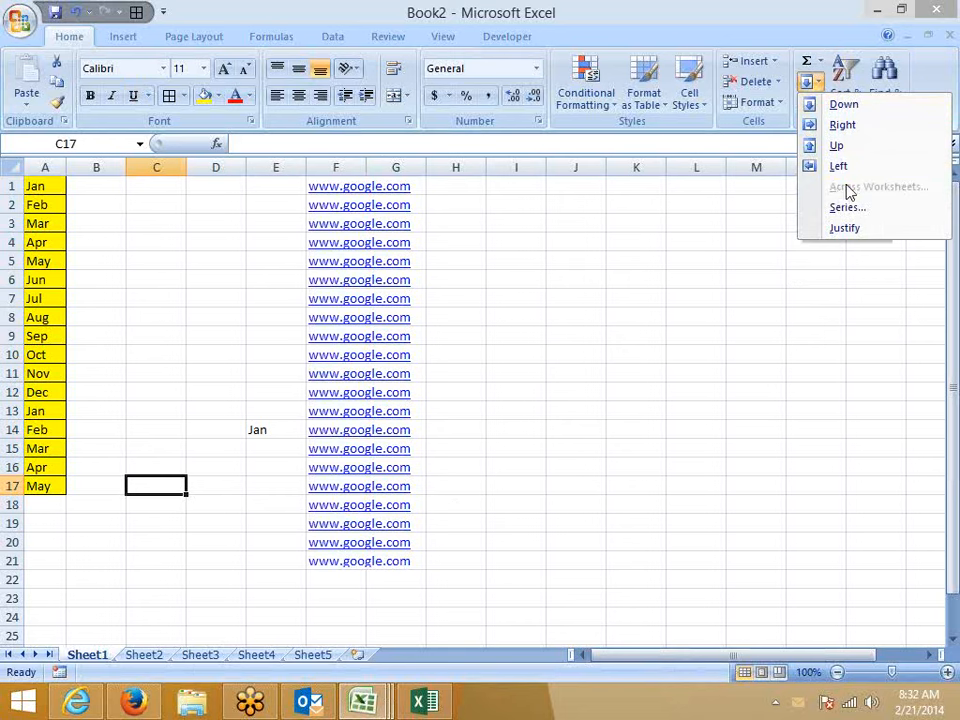
click(637, 293)
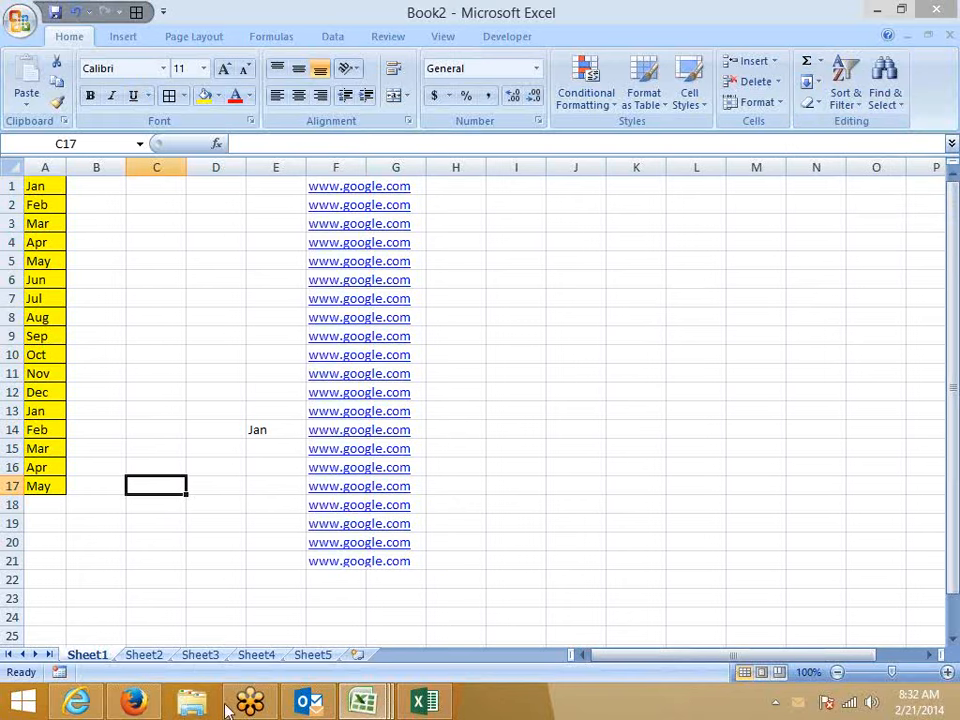
Step: Switch to the Data workbook and clear the contents of M2:N6 on Sheet4
mouse_move(362, 701)
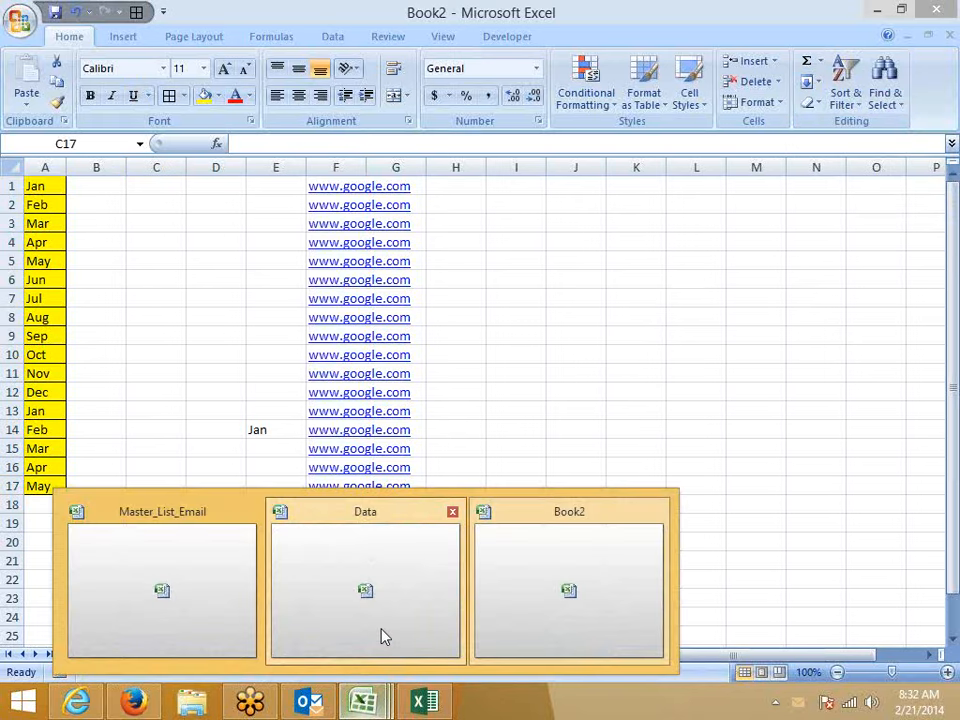
click(381, 634)
key(Delete)
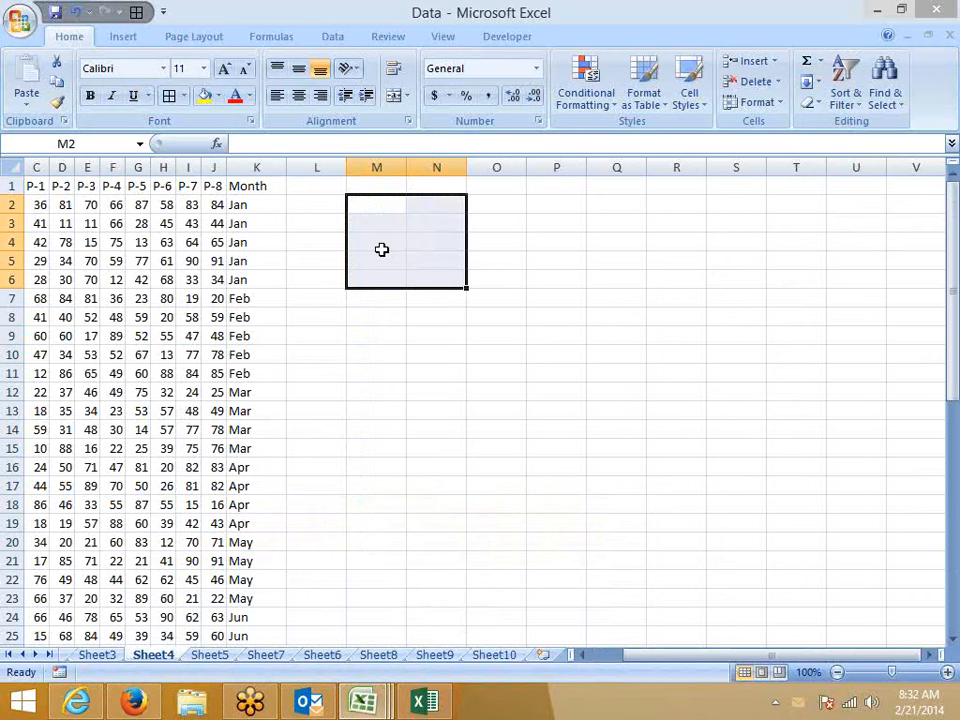
click(616, 429)
click(163, 261)
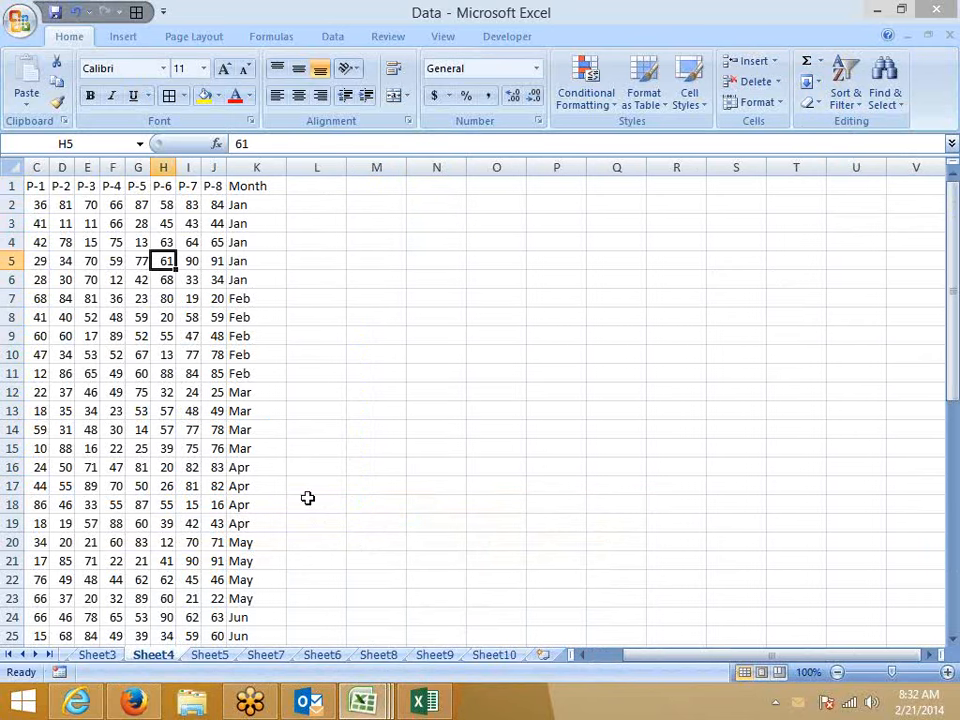
Step: Copy the entire No. to P-8 table from Sheet1 of the Data workbook into Book3's Sheet1, starting at A1
click(100, 653)
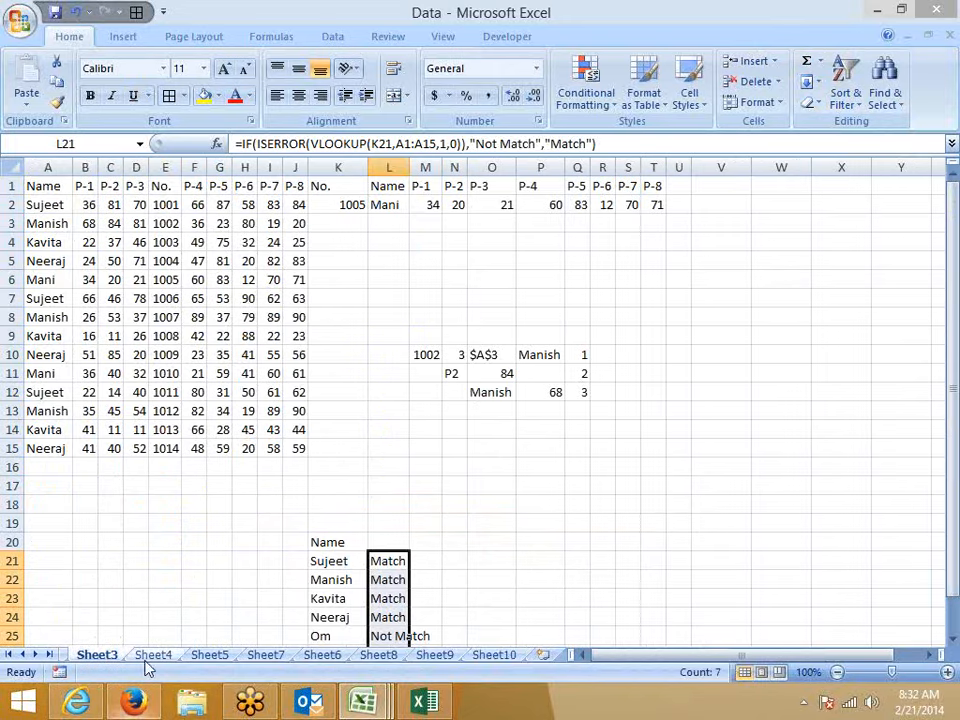
click(9, 654)
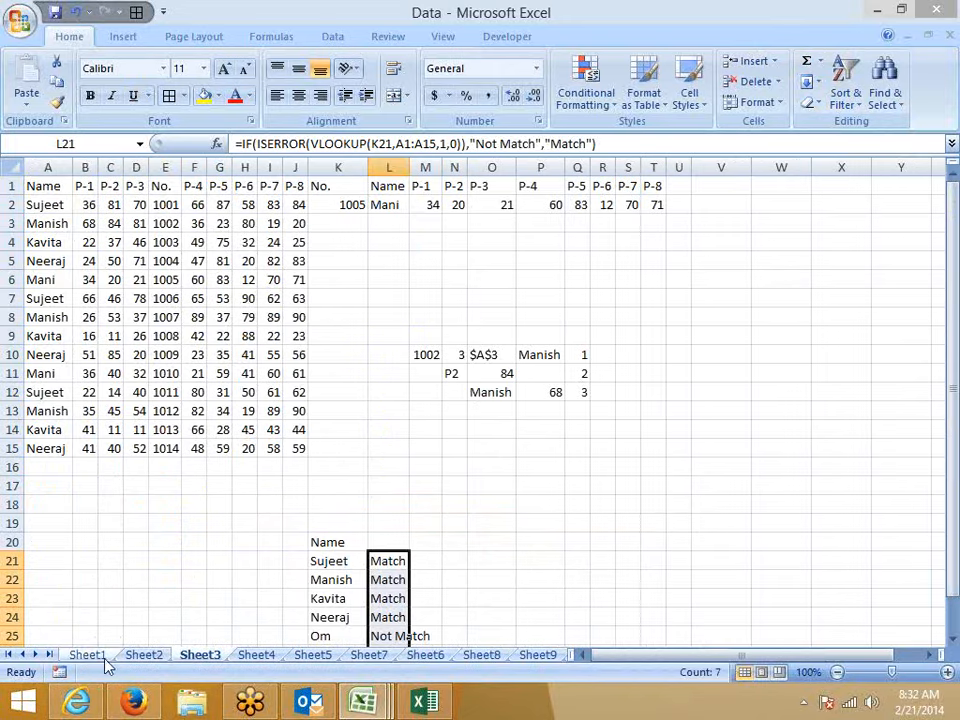
click(100, 660)
click(66, 229)
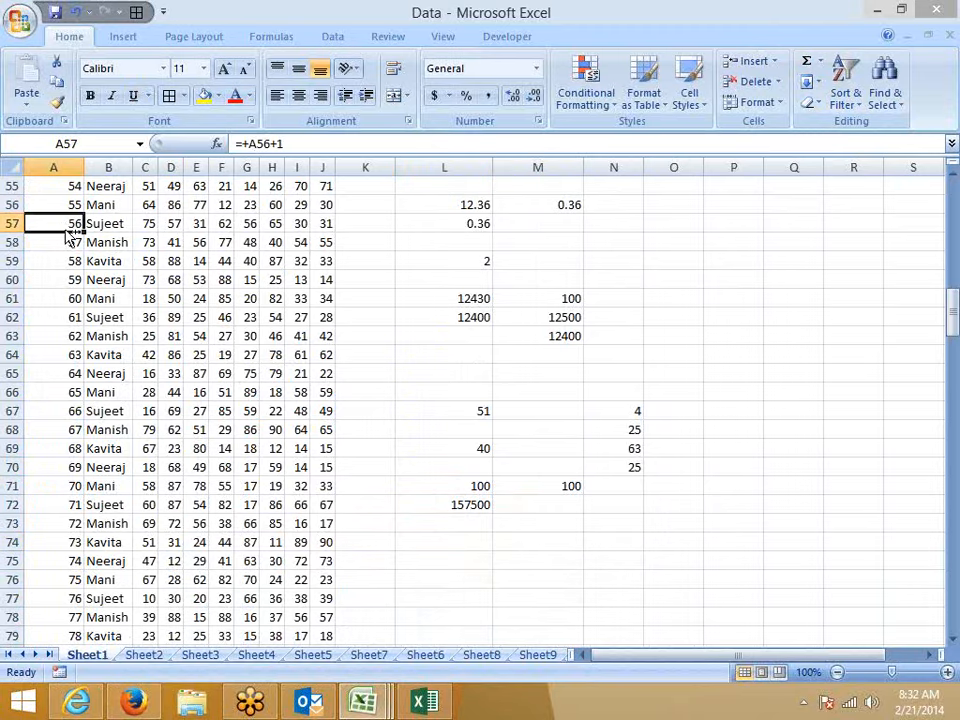
key(ctrl+Home)
key(ctrl+shift+Right)
key(ctrl+shift+Down)
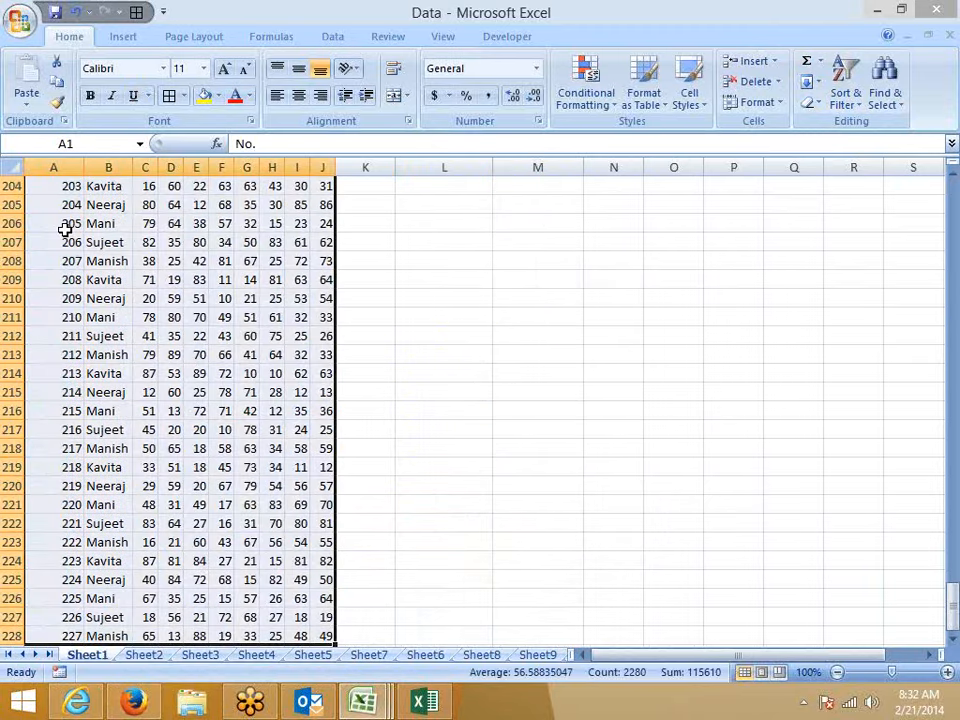
key(ctrl+c)
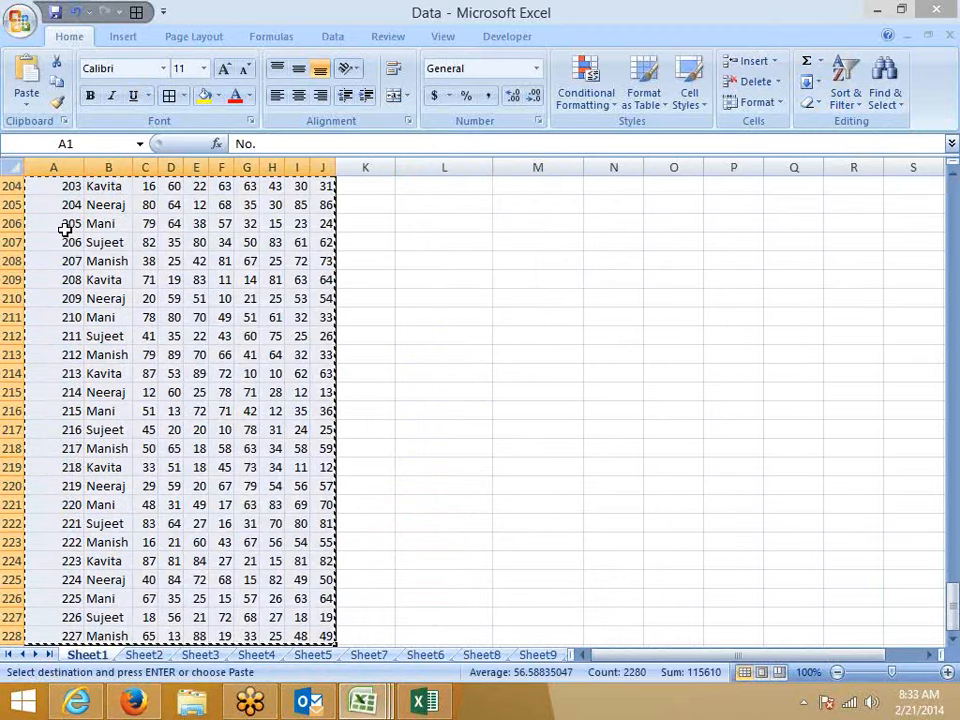
key(ctrl+Tab)
key(ctrl+v)
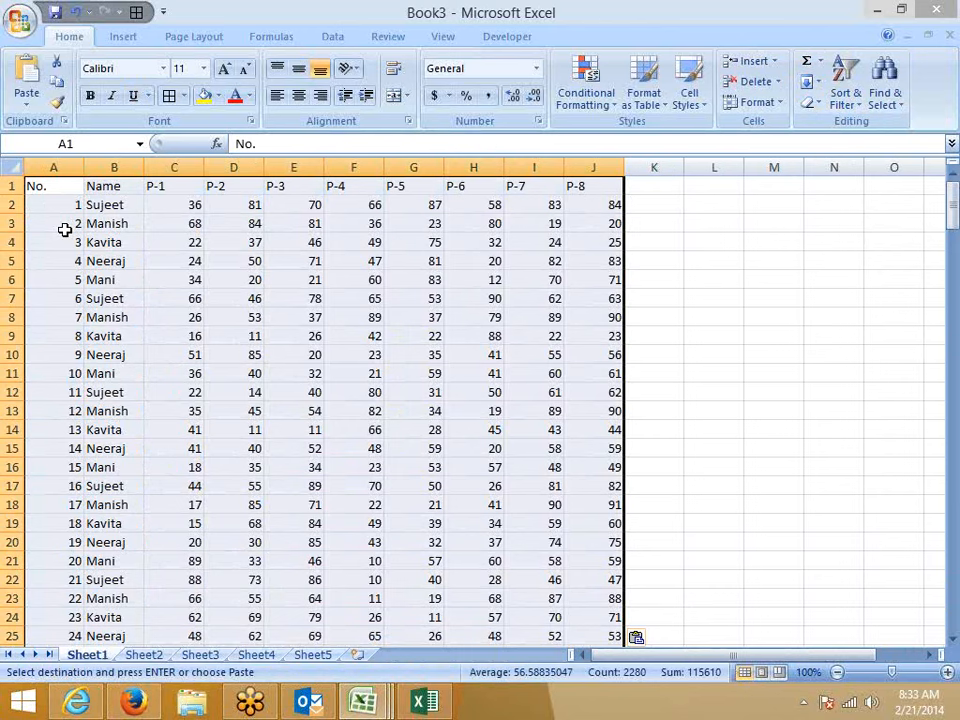
Step: Replace the formulas in the No. column, A2:A228, with their plain values
click(64, 228)
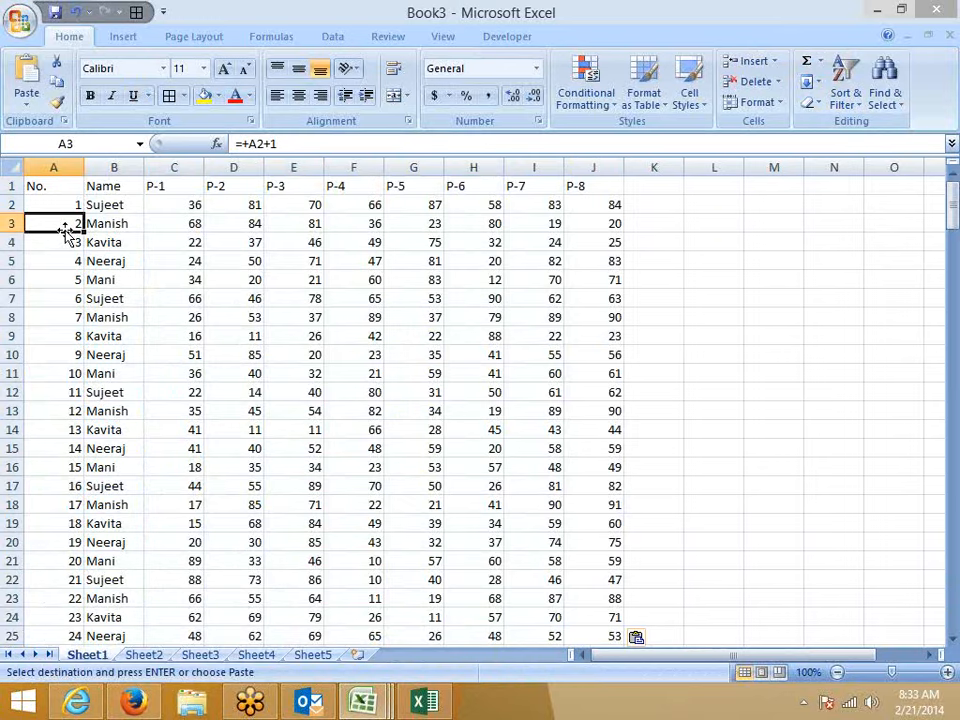
key(Up)
key(ctrl+shift+Down)
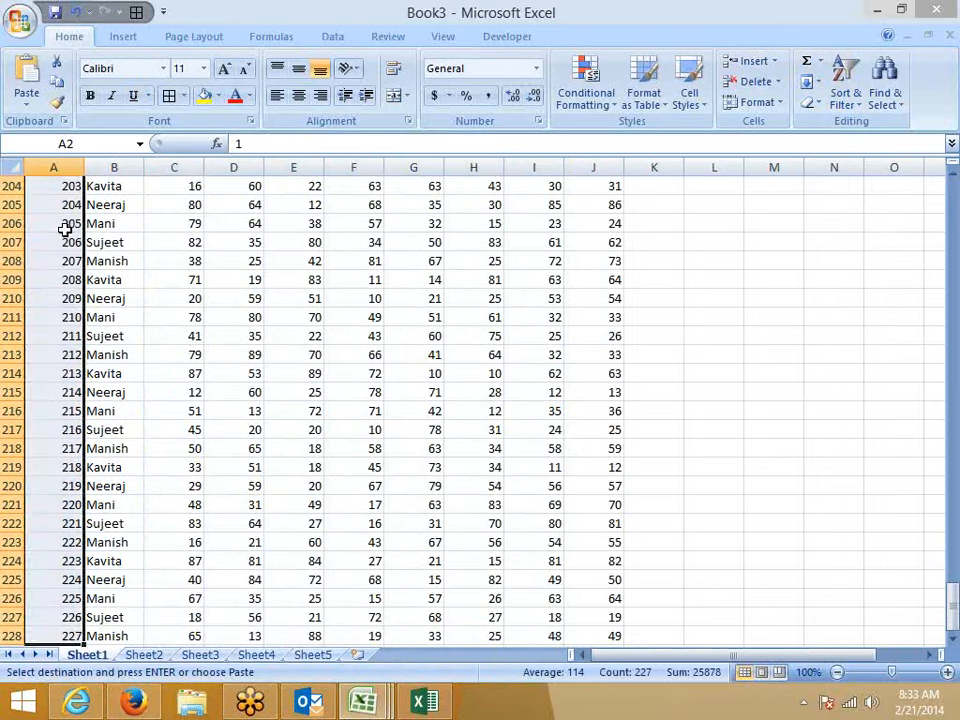
click(26, 100)
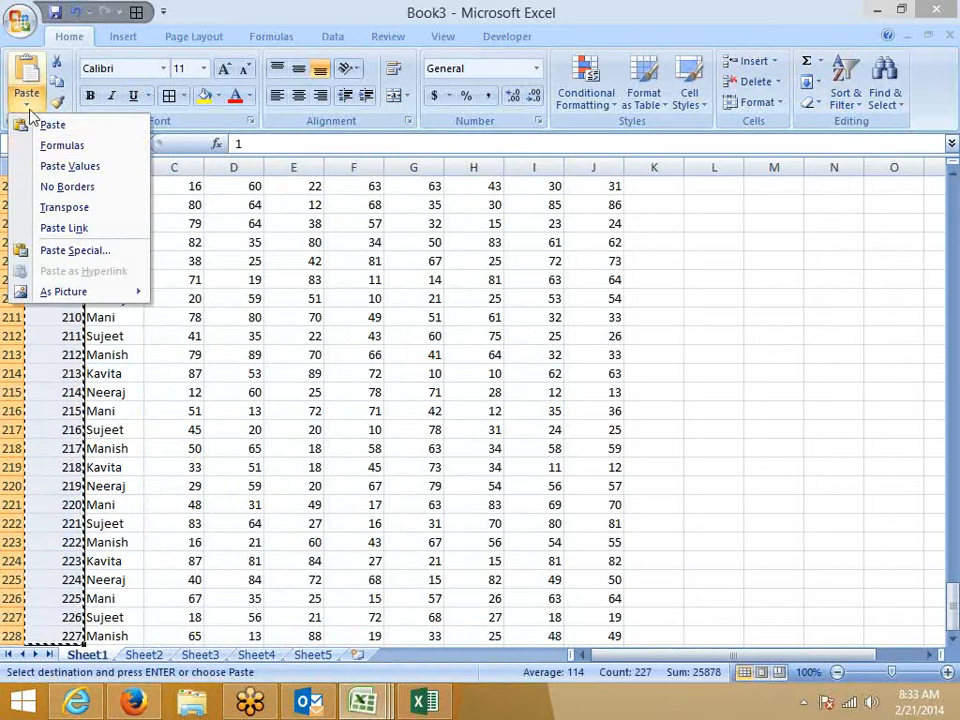
click(50, 166)
key(Escape)
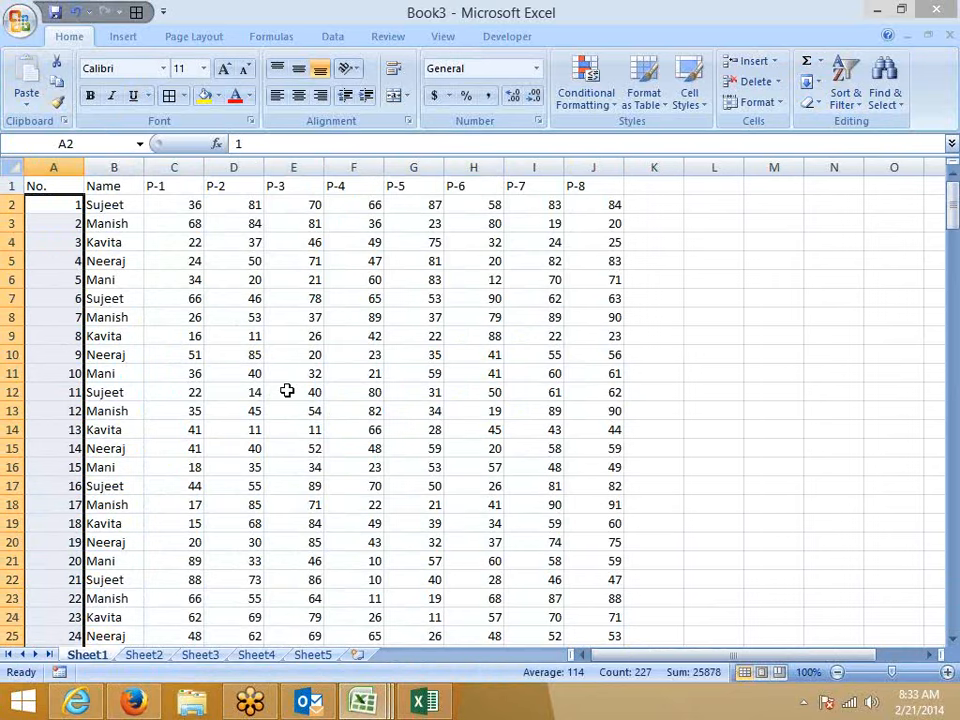
Step: Examine the extent of the table by selecting its full range from A1 and visiting its last and first rows
drag(671, 204, 894, 320)
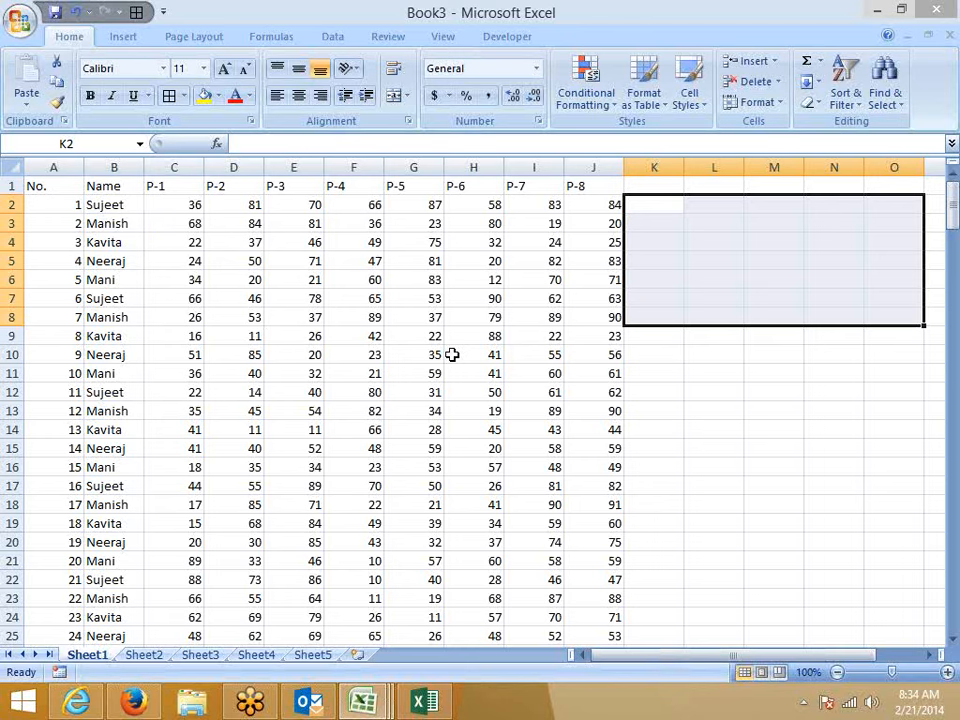
click(71, 189)
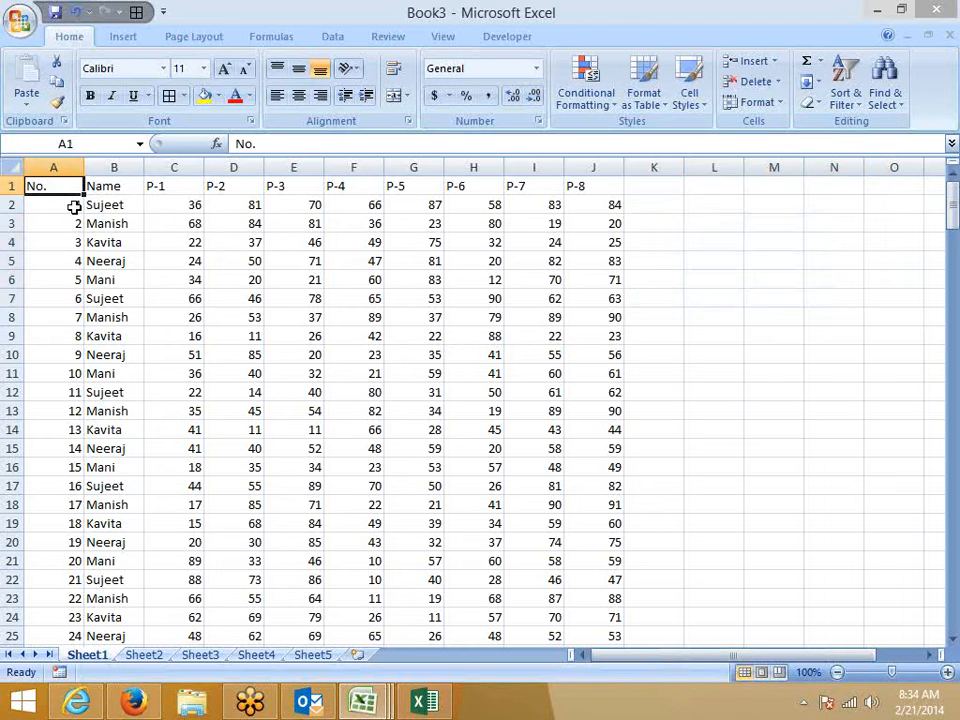
key(ctrl+shift+Right)
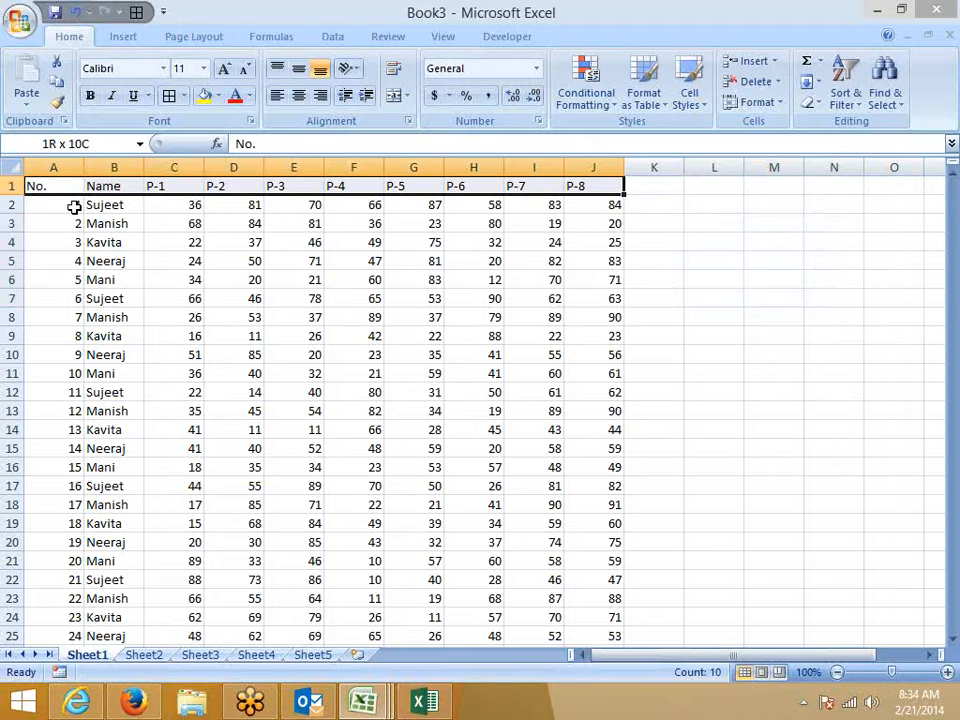
key(ctrl+shift+Down)
key(ctrl+Home)
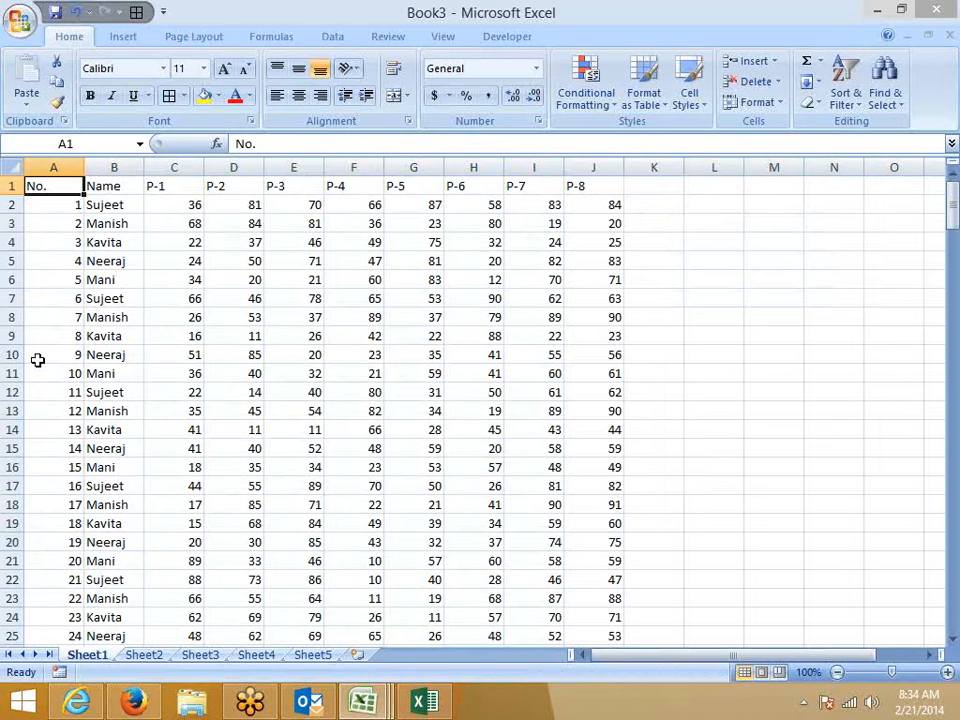
key(ctrl+Down)
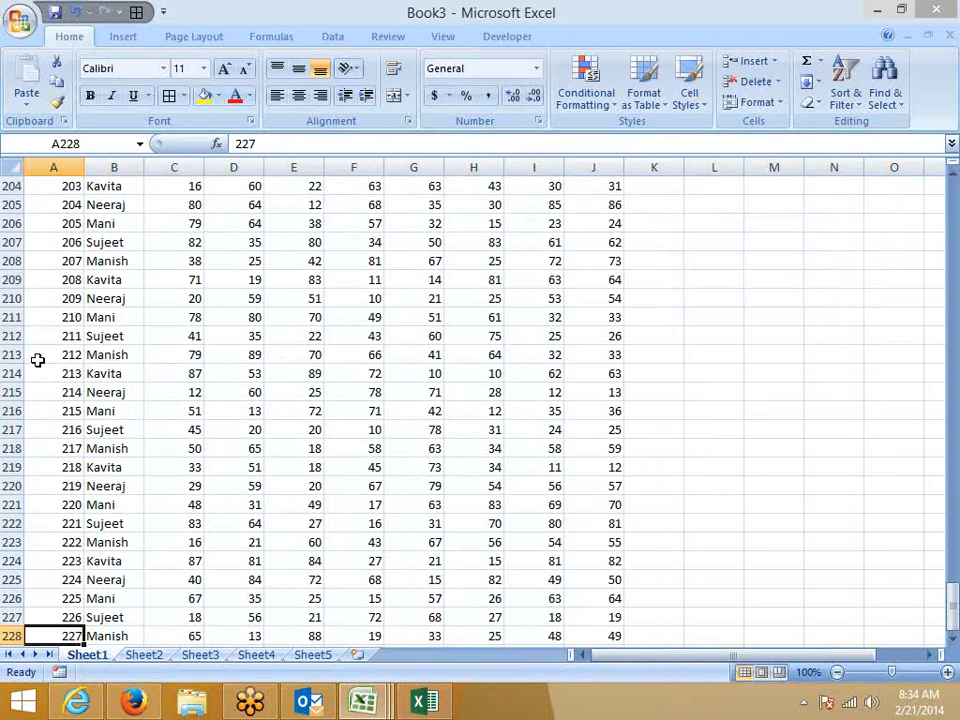
key(ctrl+Up)
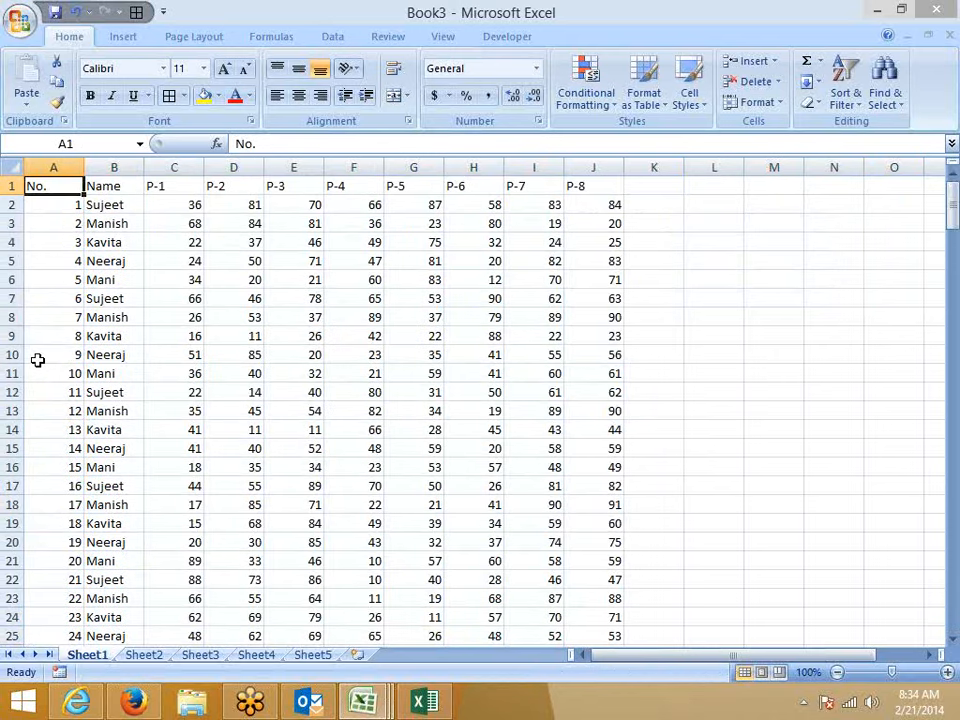
Step: Check which range Custom Sort picks up for the table when starting from A1, and cancel without sorting
click(845, 95)
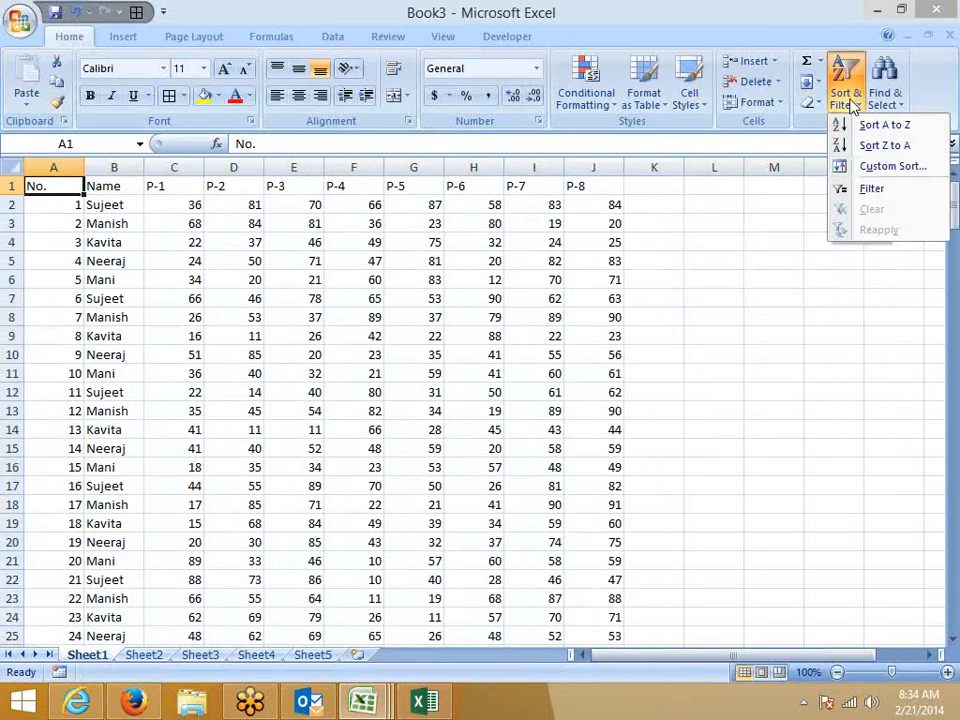
click(866, 169)
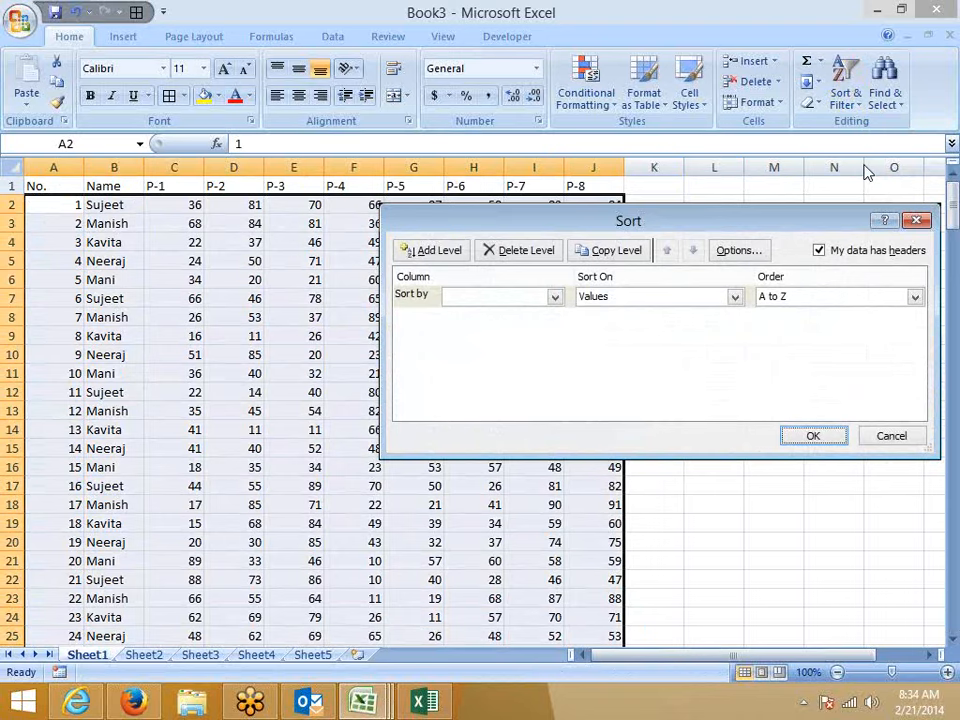
key(Escape)
Step: Insert a blank row at row 13, splitting the table
right_click(12, 411)
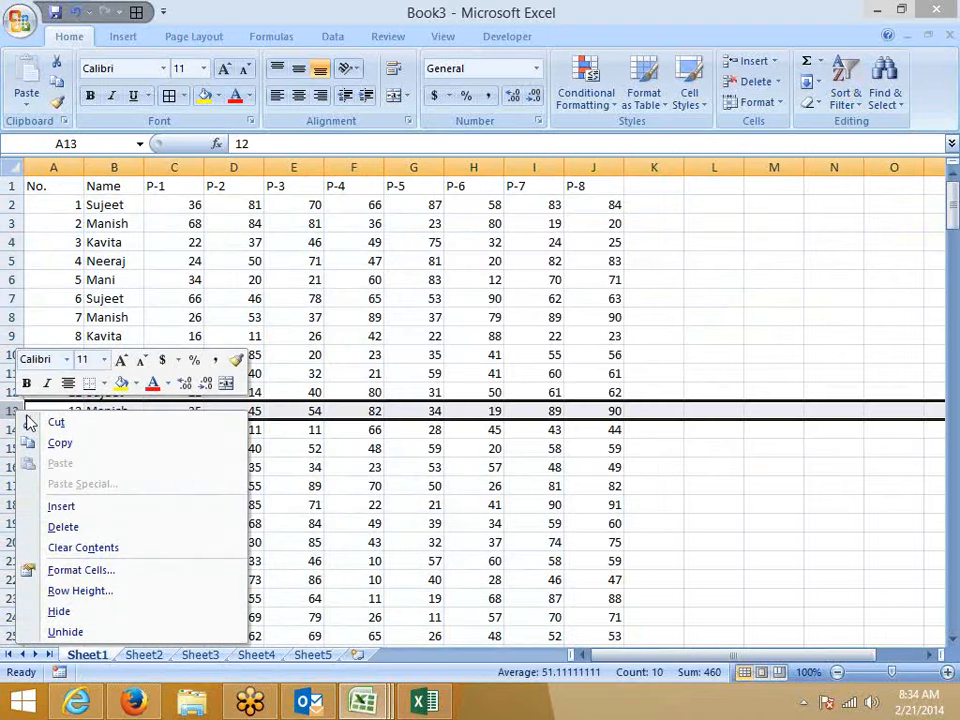
click(61, 507)
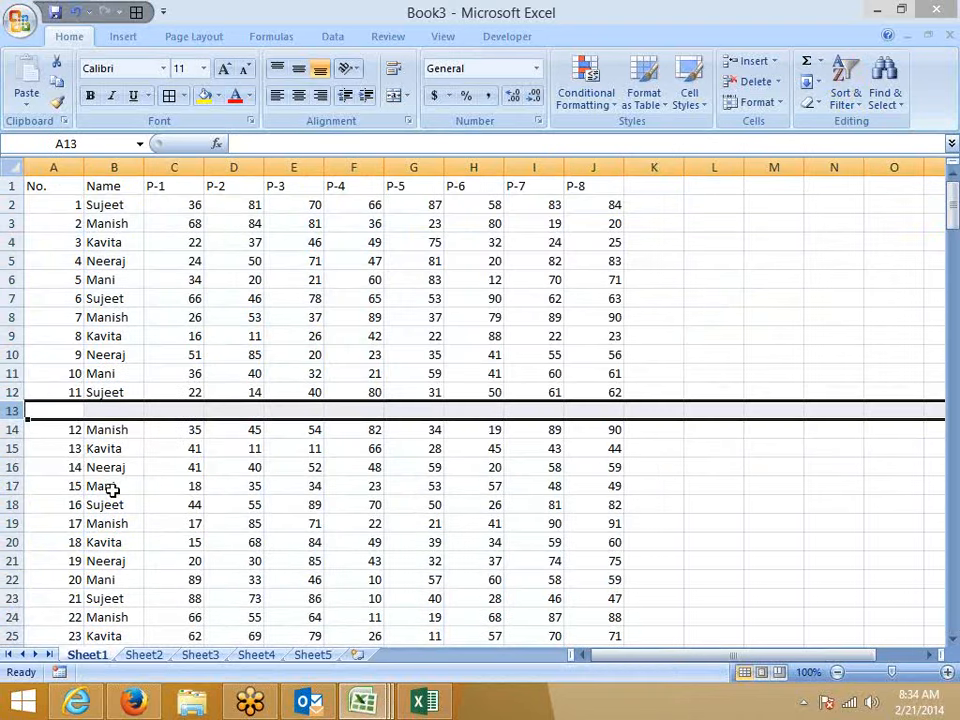
click(295, 453)
Step: Check which range Custom Sort picks up from cell B4 above the blank row, and cancel without sorting
click(133, 240)
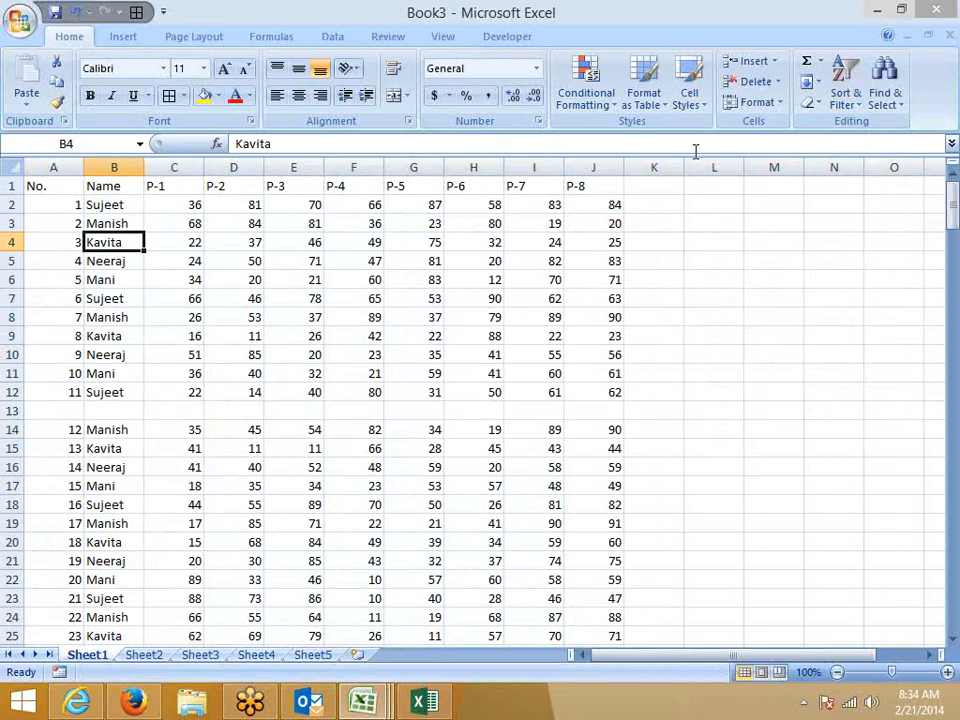
click(819, 82)
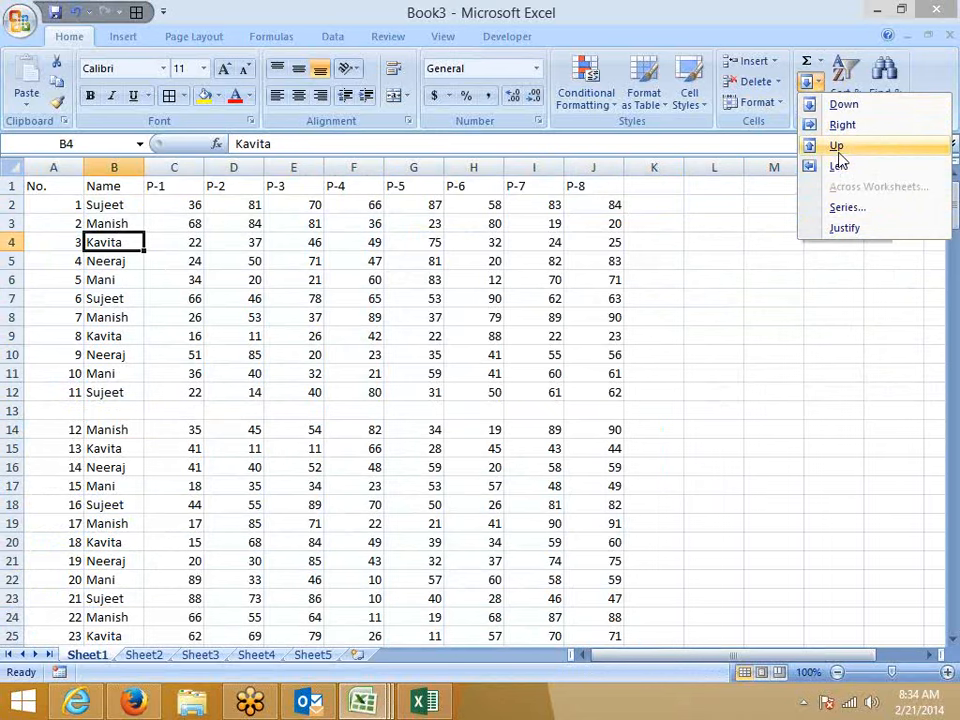
click(851, 90)
click(848, 88)
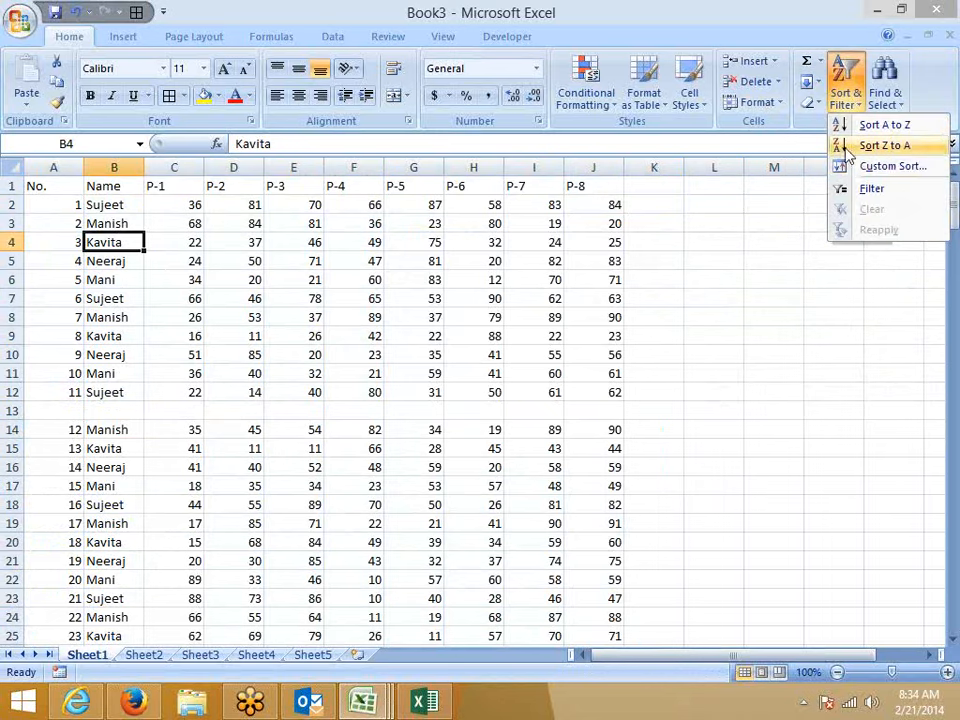
click(856, 166)
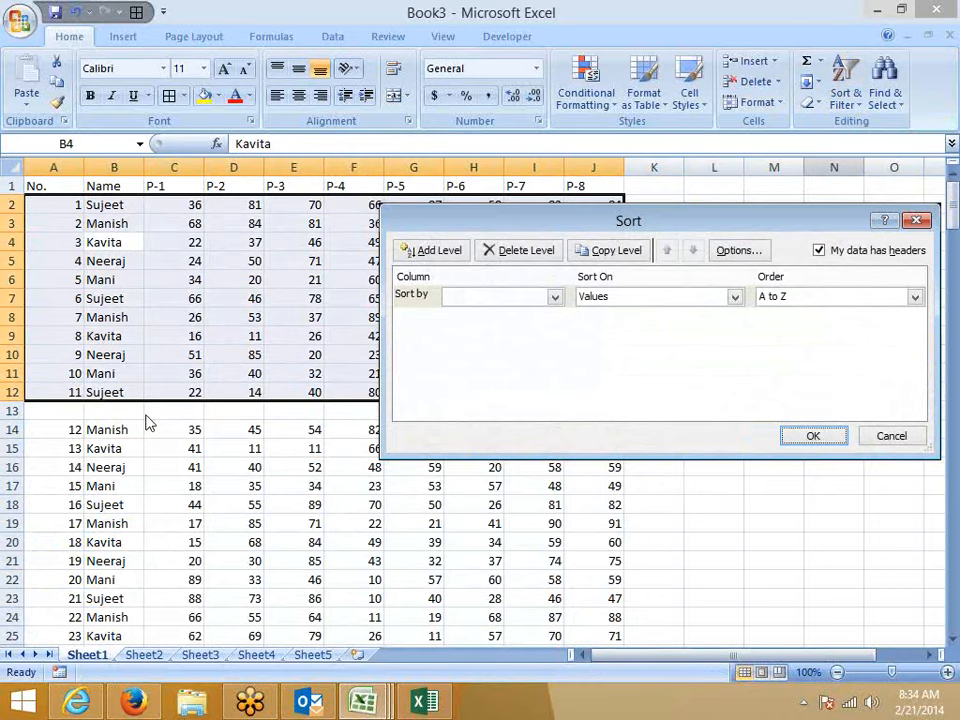
key(Escape)
Step: Delete the blank row 13 to make the table continuous again
click(12, 410)
right_click(14, 411)
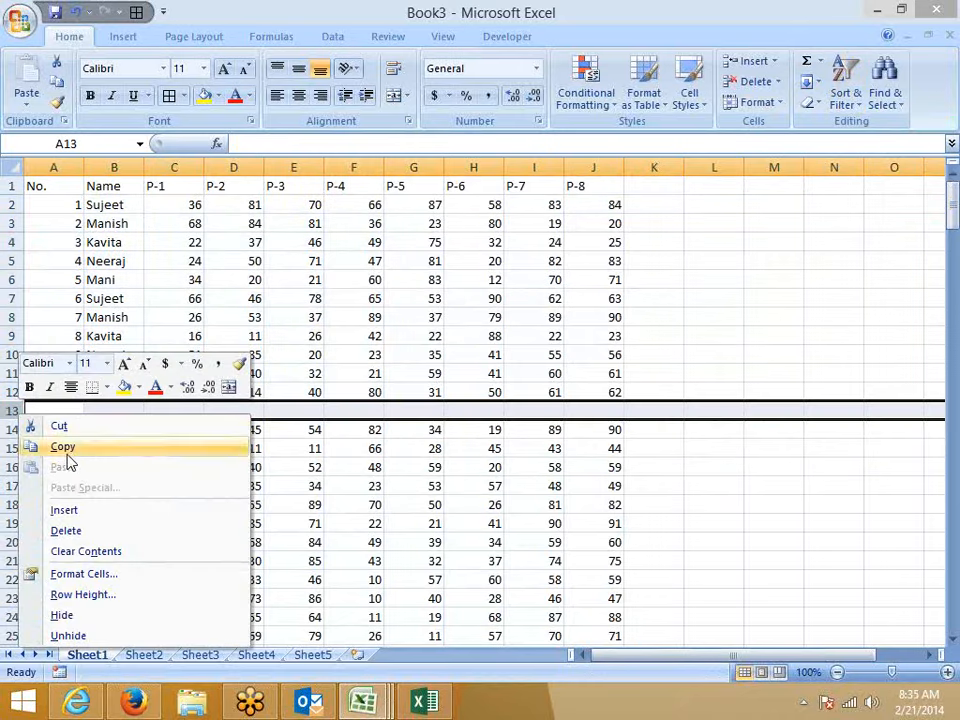
click(81, 532)
click(233, 429)
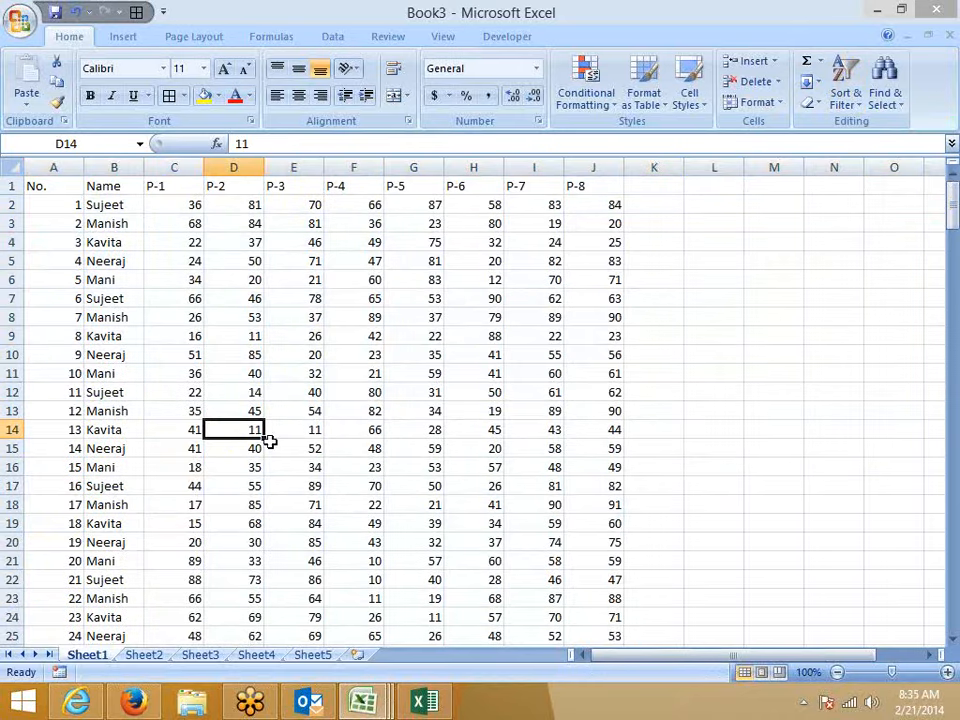
click(348, 187)
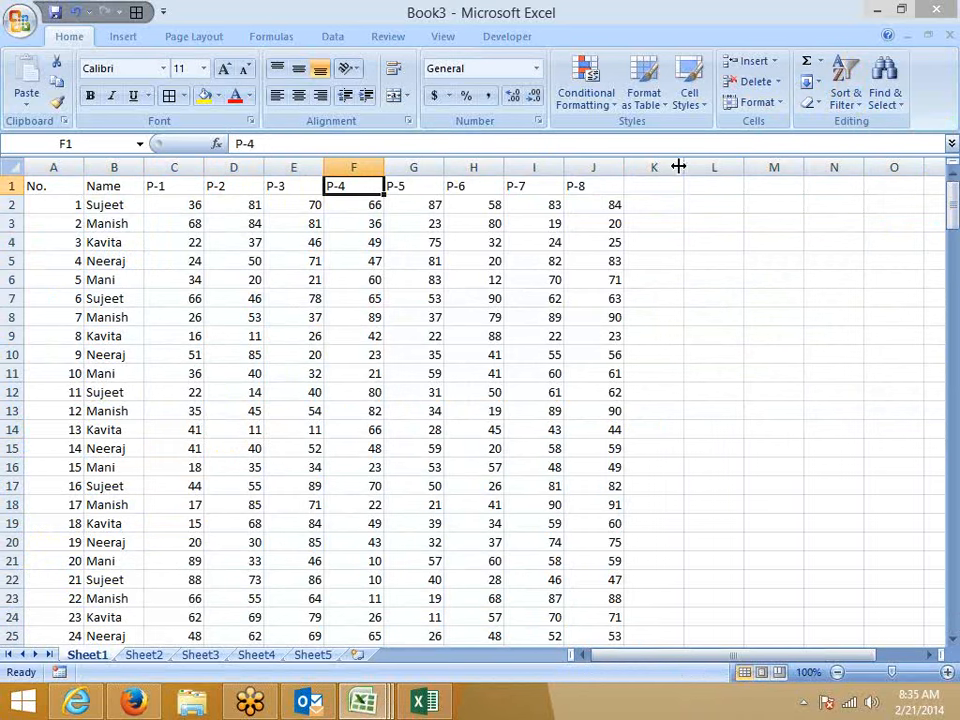
click(843, 98)
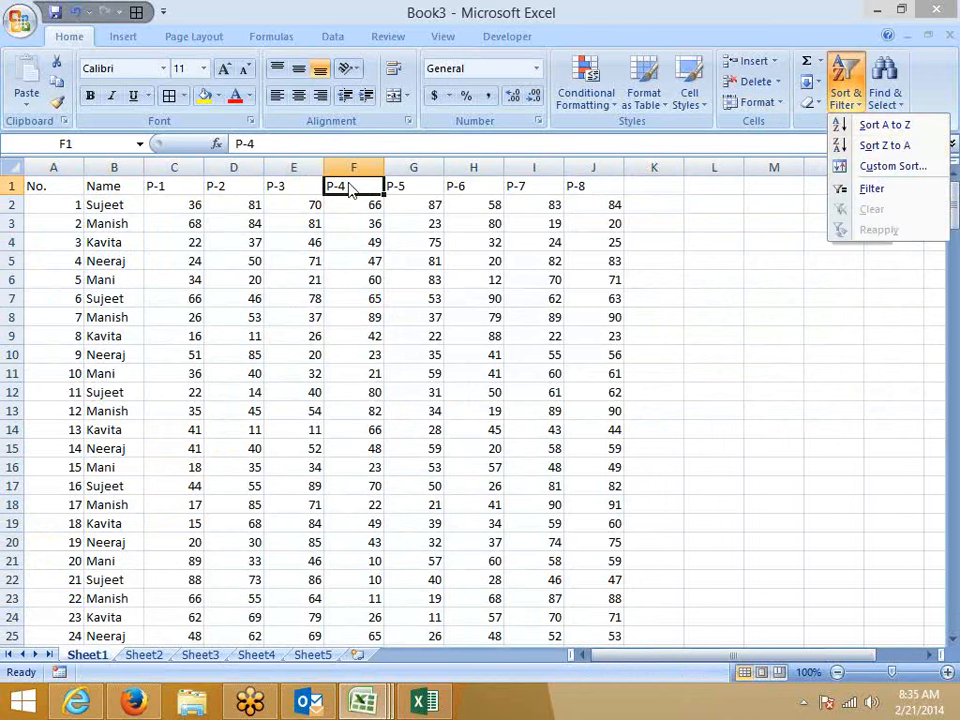
click(33, 191)
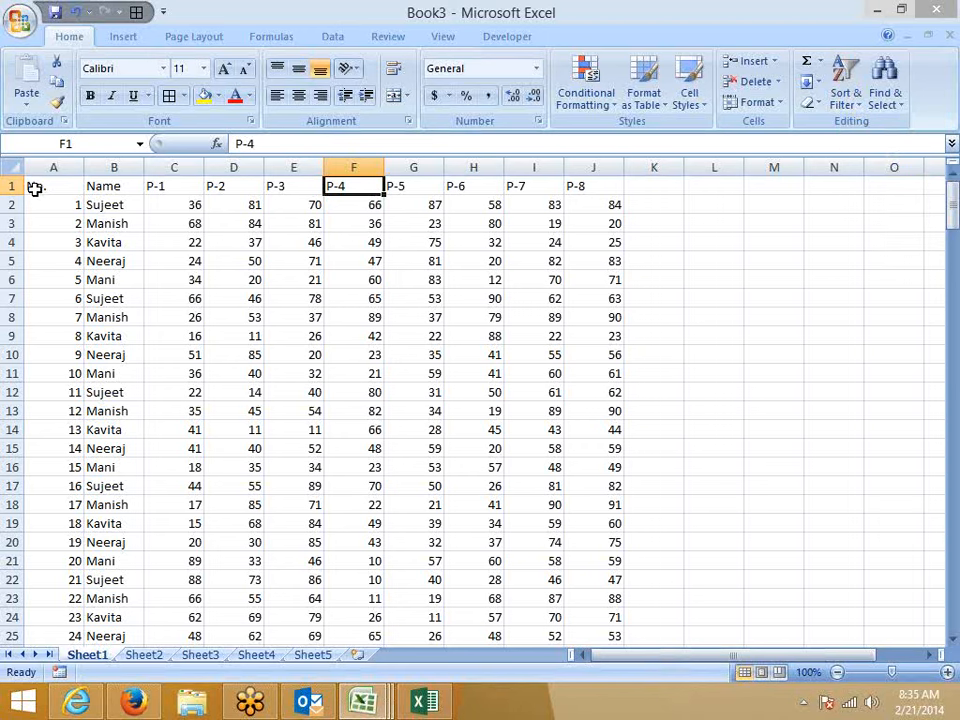
click(98, 187)
click(259, 183)
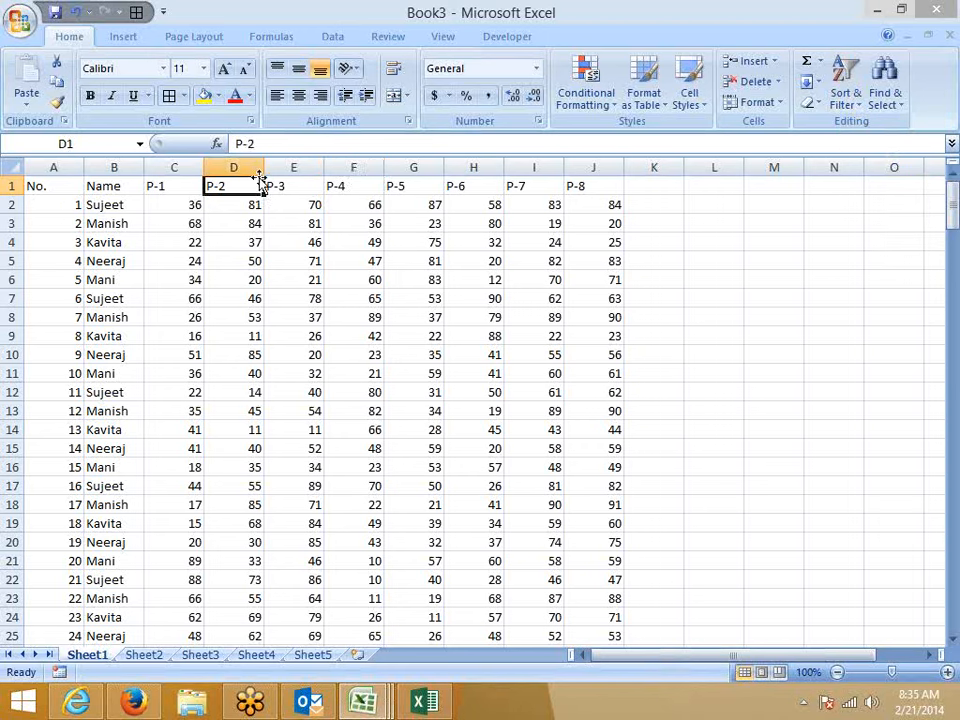
Step: Start a custom sort from B1 with the data treated as having no headers and check which column choices are offered
click(101, 186)
click(849, 102)
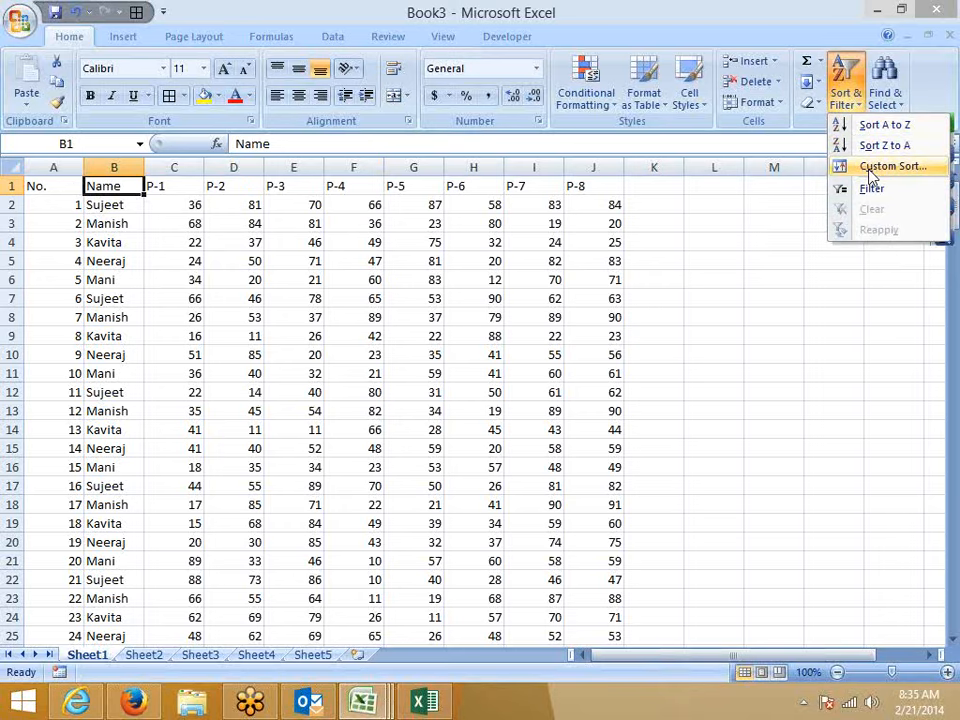
click(869, 170)
click(819, 250)
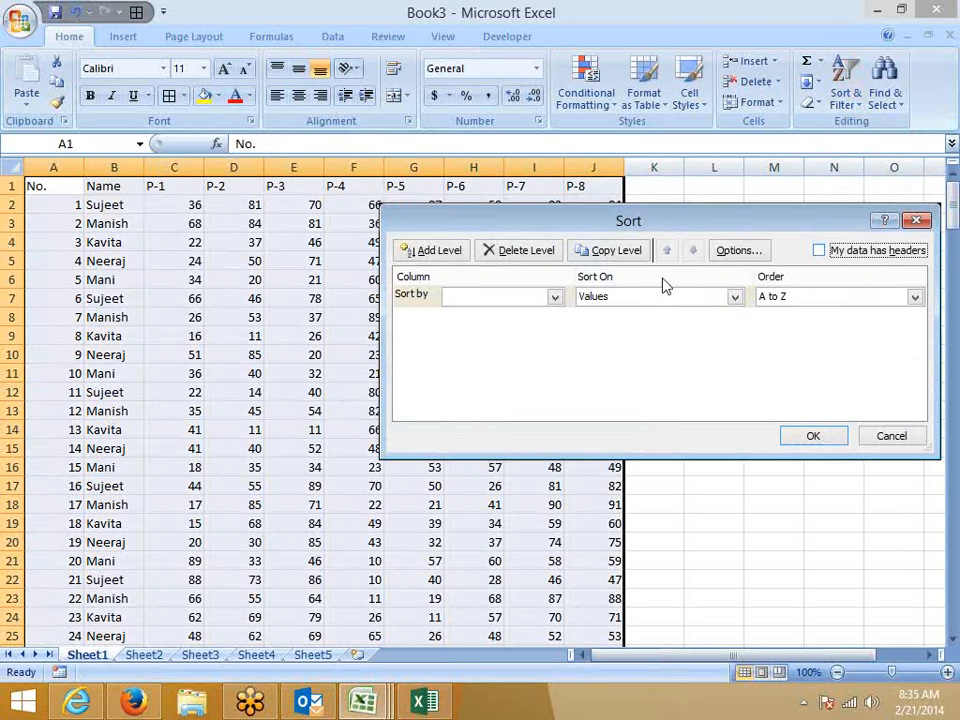
click(531, 298)
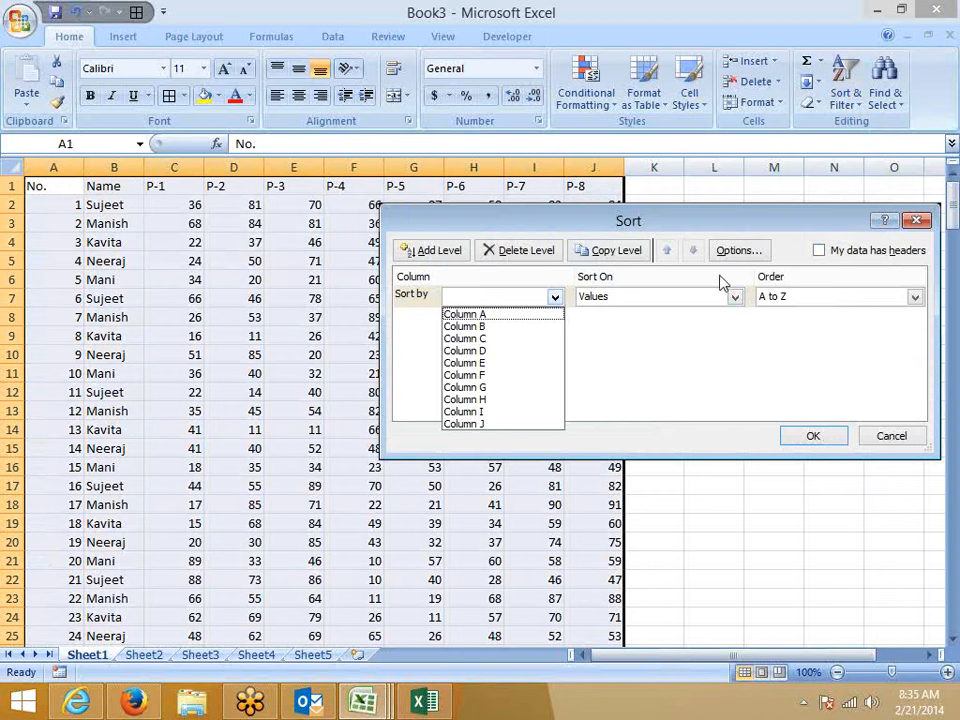
click(821, 256)
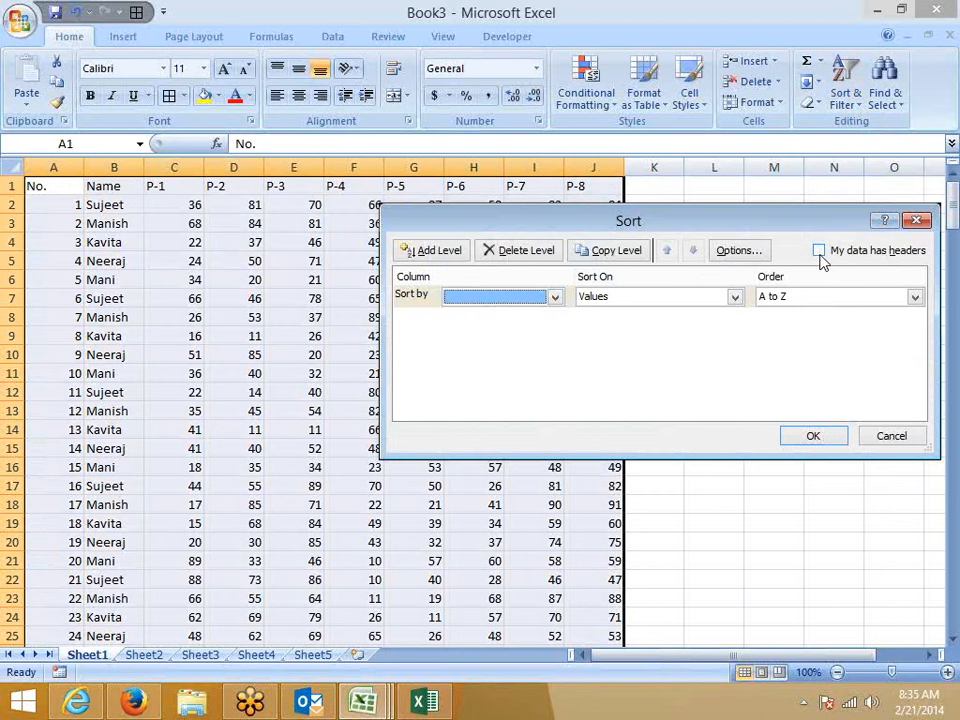
Step: Mark the data as having headers again and set the custom sort to the Name column in A to Z order
click(819, 252)
click(501, 300)
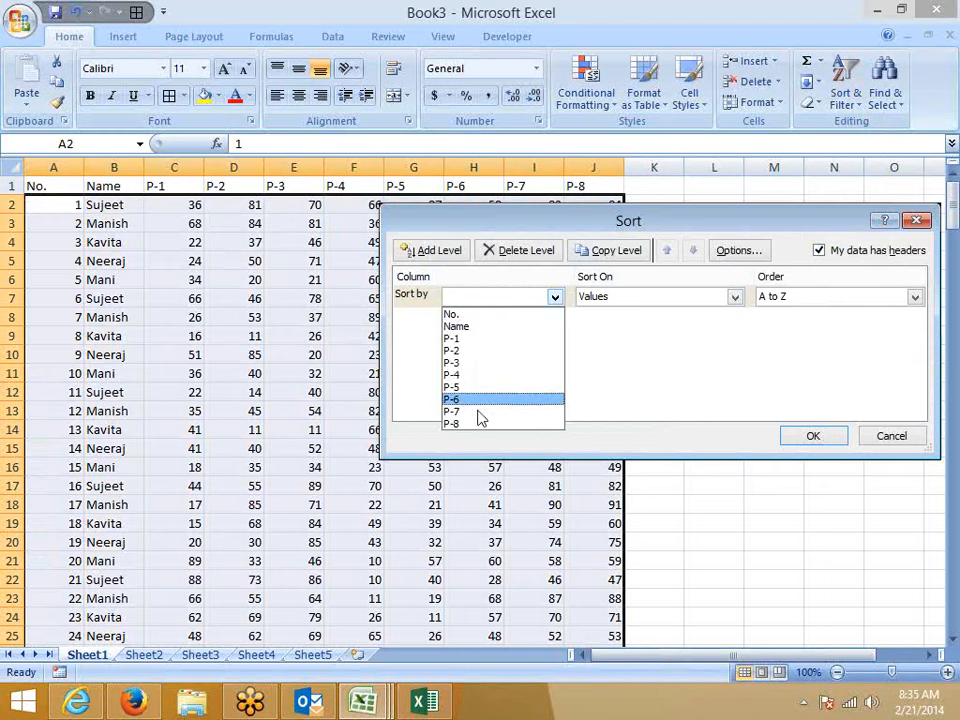
click(514, 326)
click(765, 298)
click(766, 313)
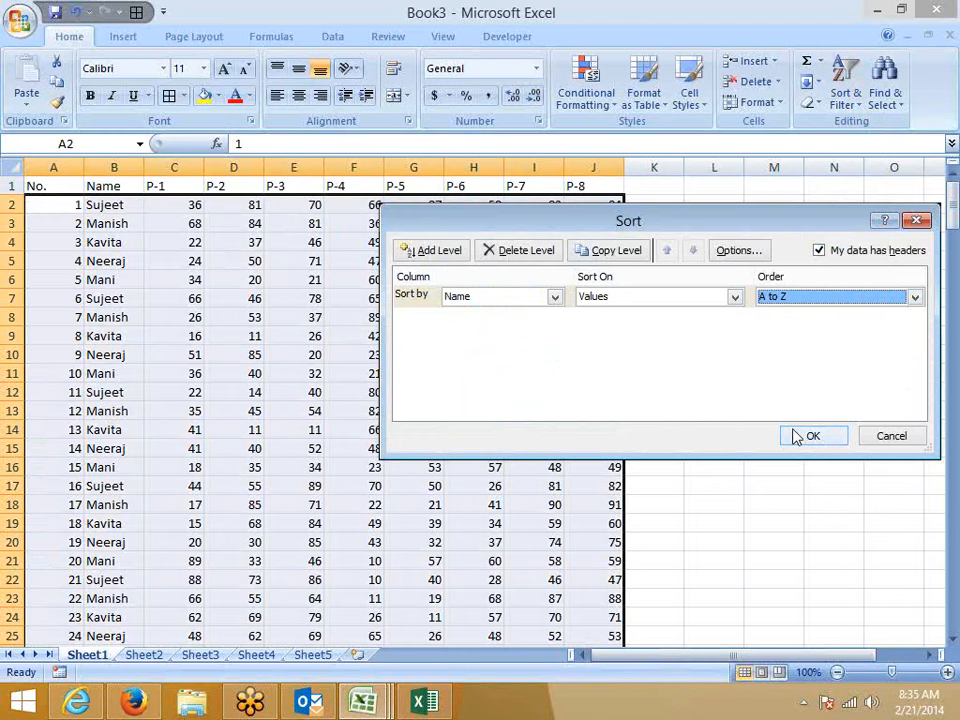
Step: Try adding a second sort level on column P-2, and cancel without sorting
click(437, 252)
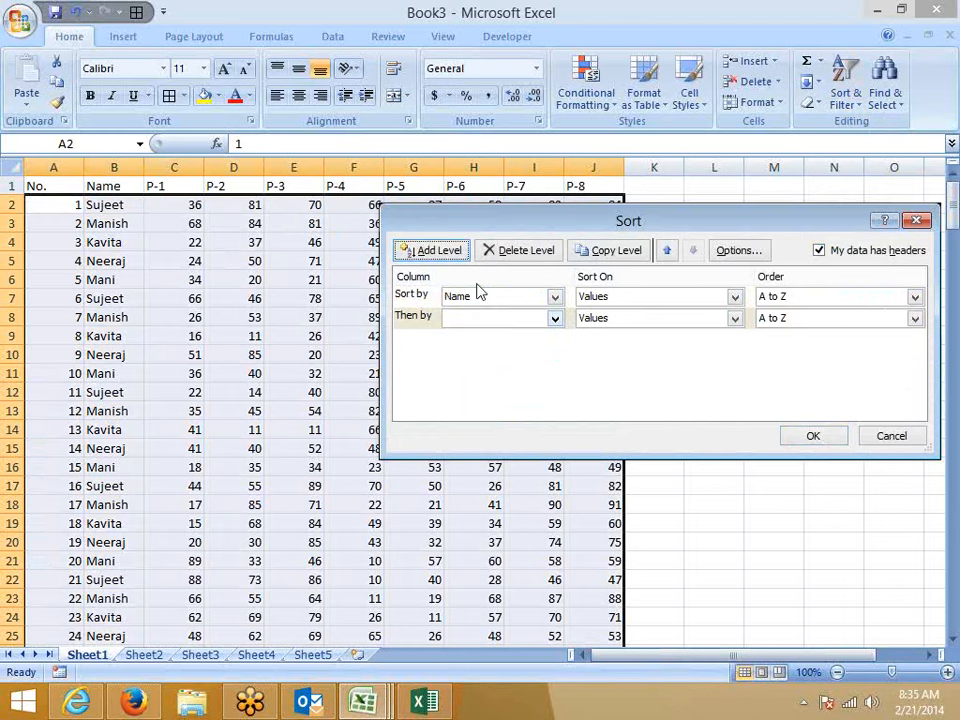
drag(476, 219, 446, 216)
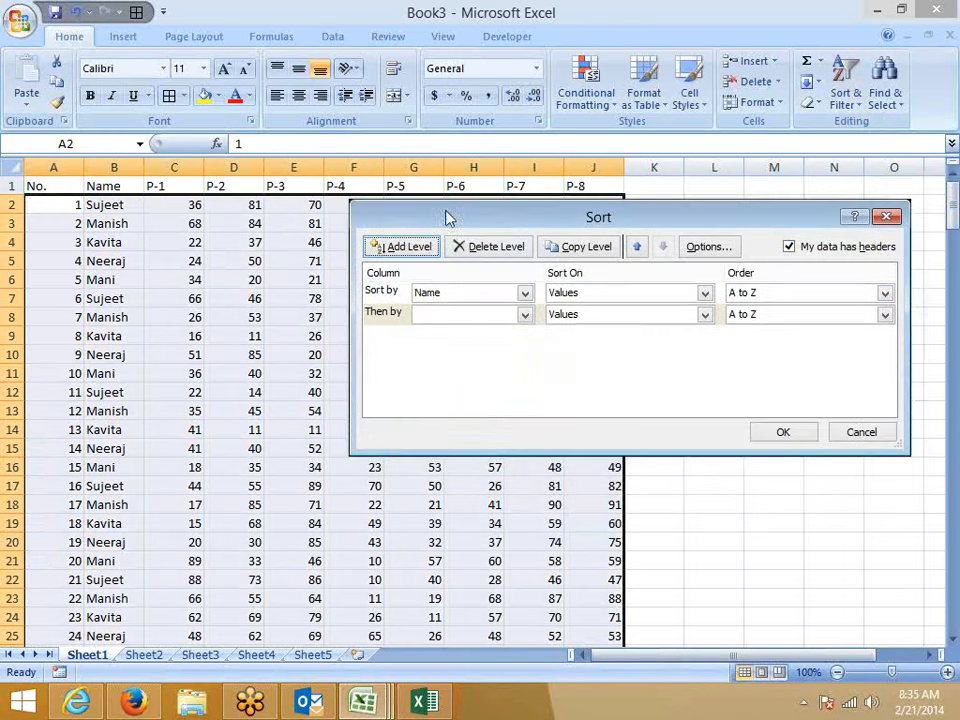
click(464, 320)
click(452, 369)
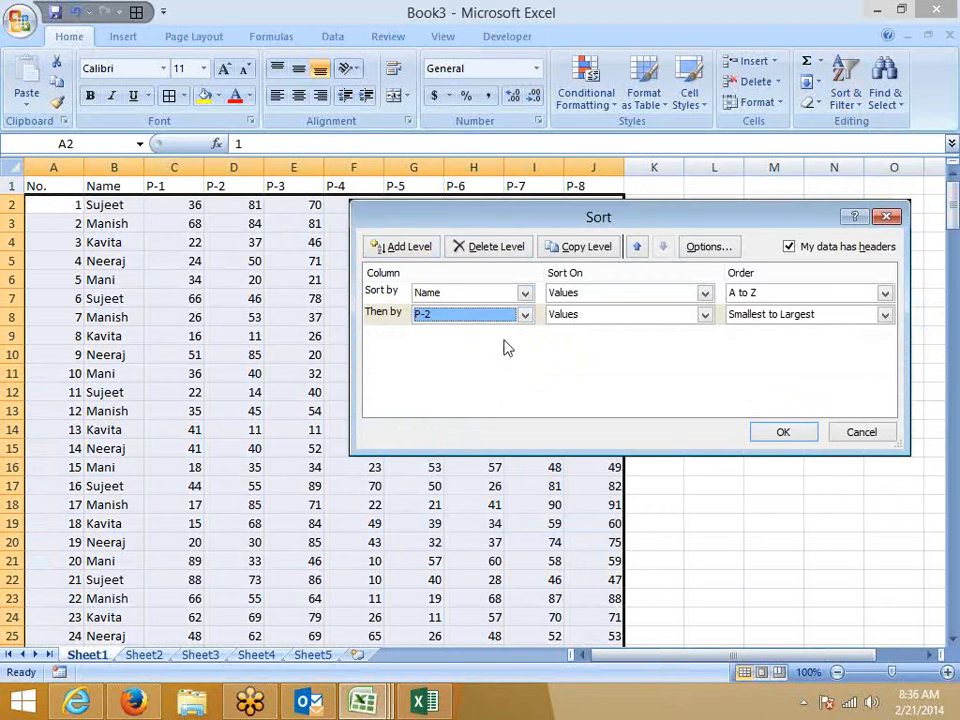
key(Escape)
Step: Add a Month column in column K, with Jan in K2 and the month series filled down alongside the data
click(652, 183)
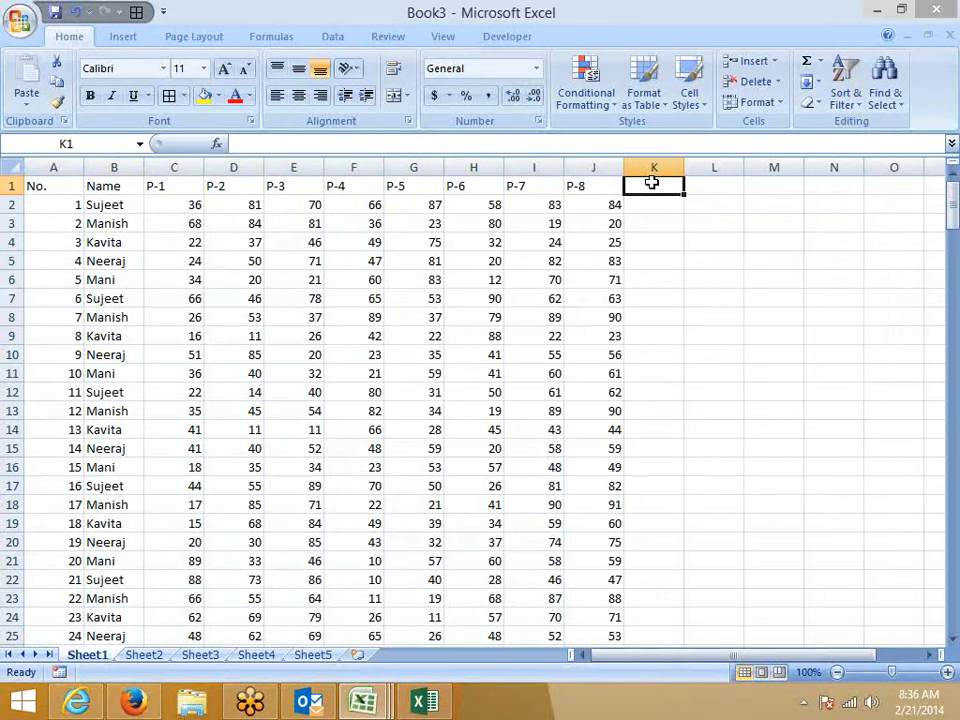
text(Month)
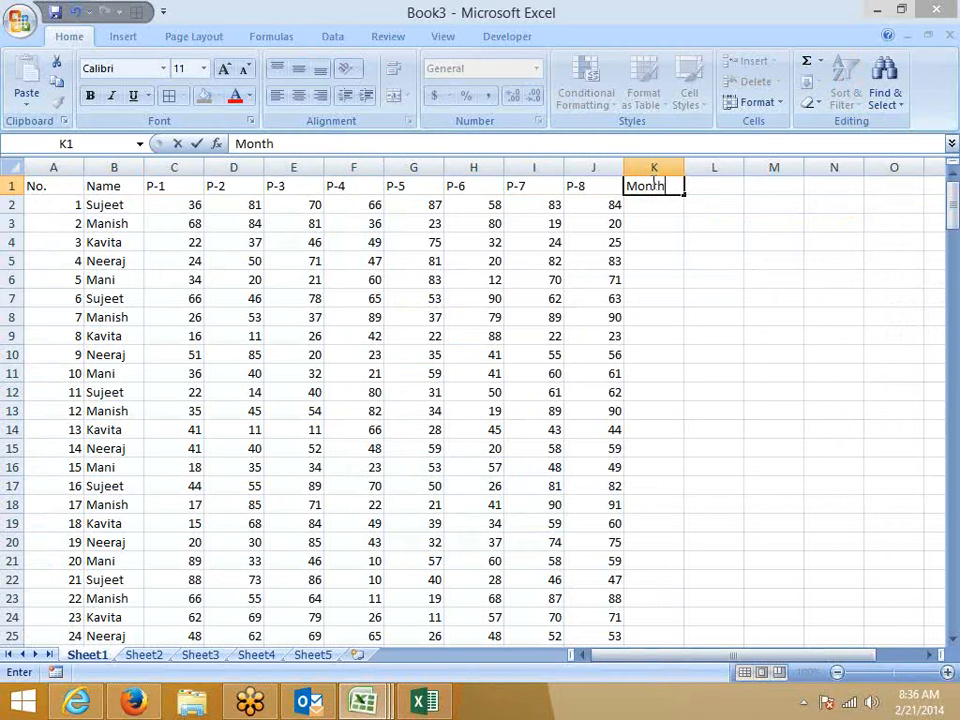
key(Return)
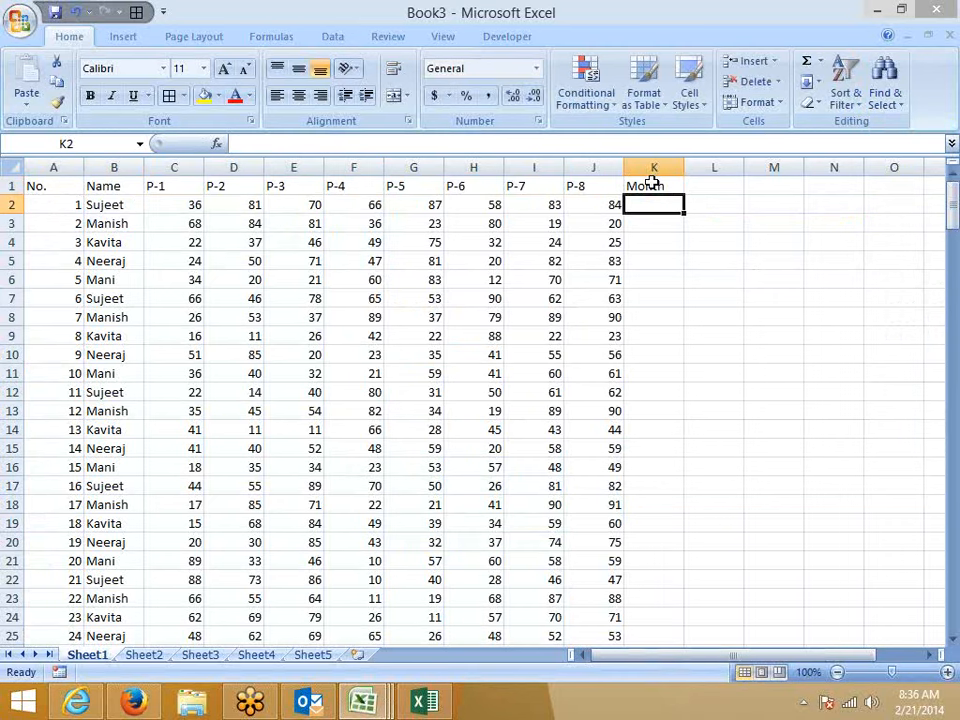
text(Jan)
key(Return)
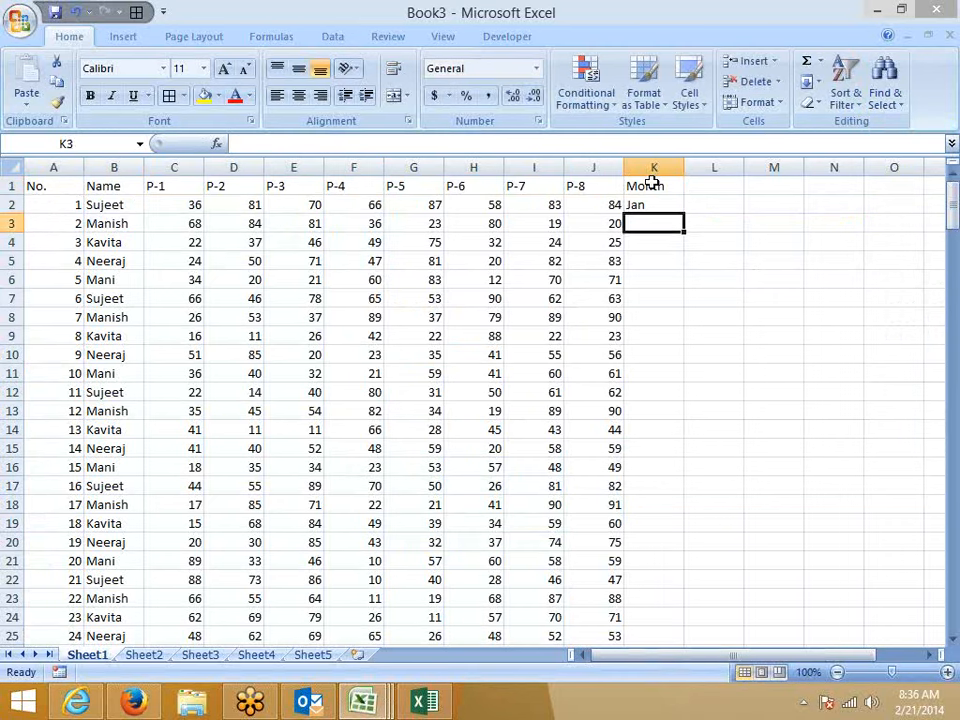
click(648, 202)
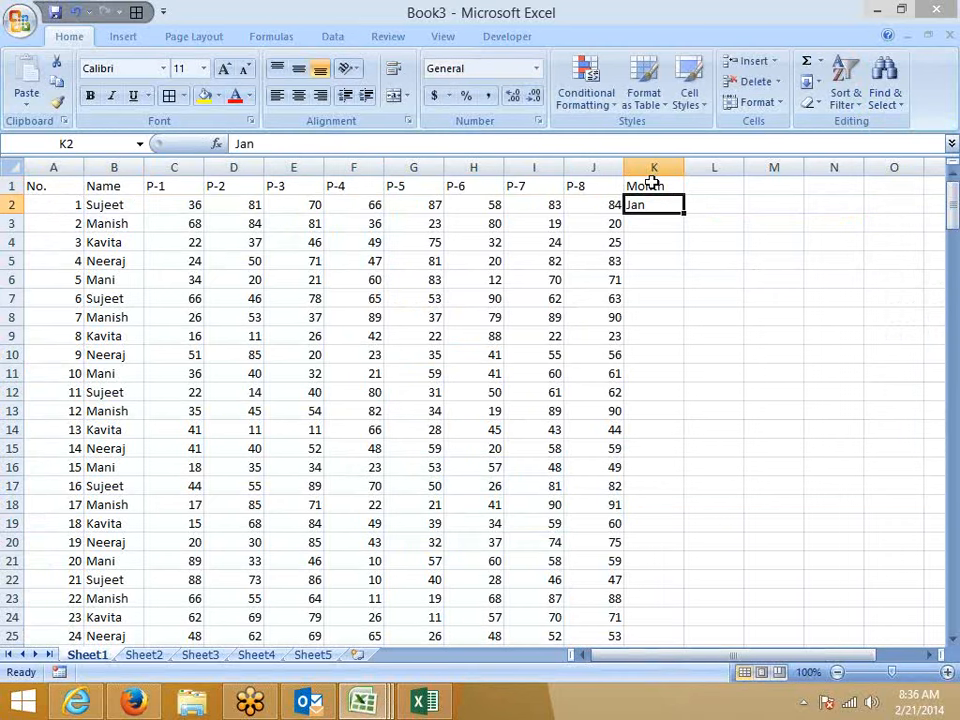
double_click(687, 213)
Step: Start a custom sort of the whole table from A1 with Month as the sort column
click(80, 190)
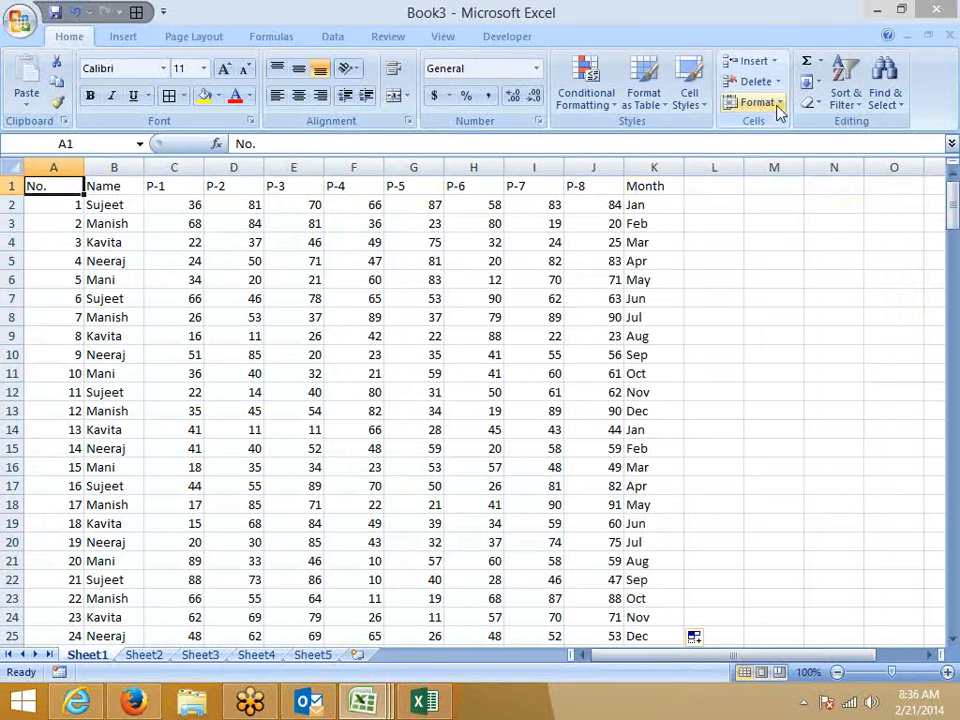
click(843, 100)
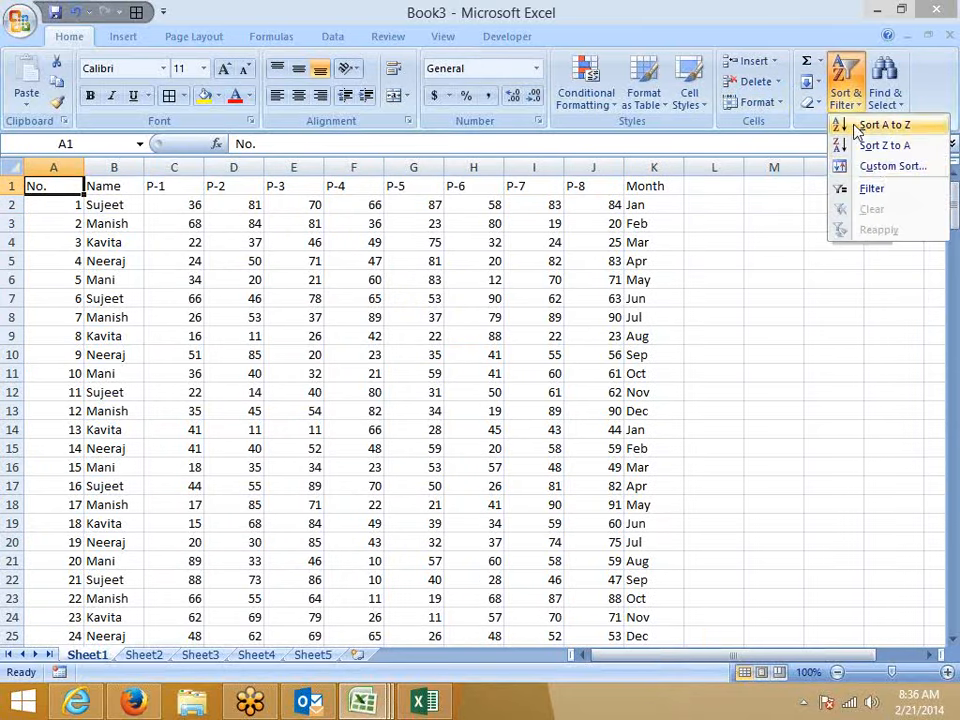
click(875, 170)
click(482, 298)
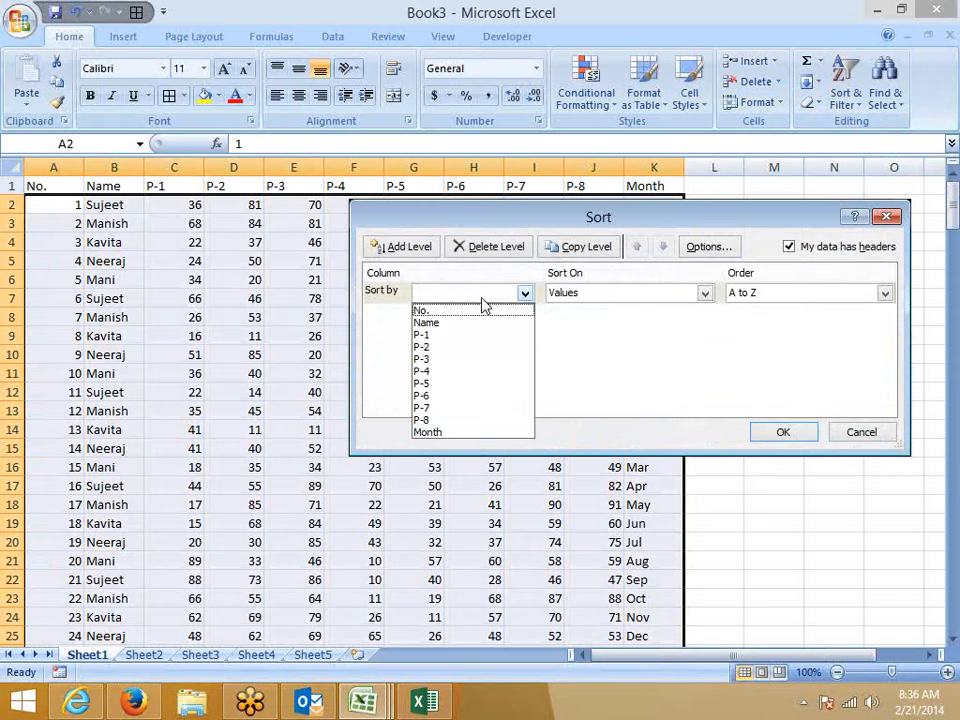
click(448, 432)
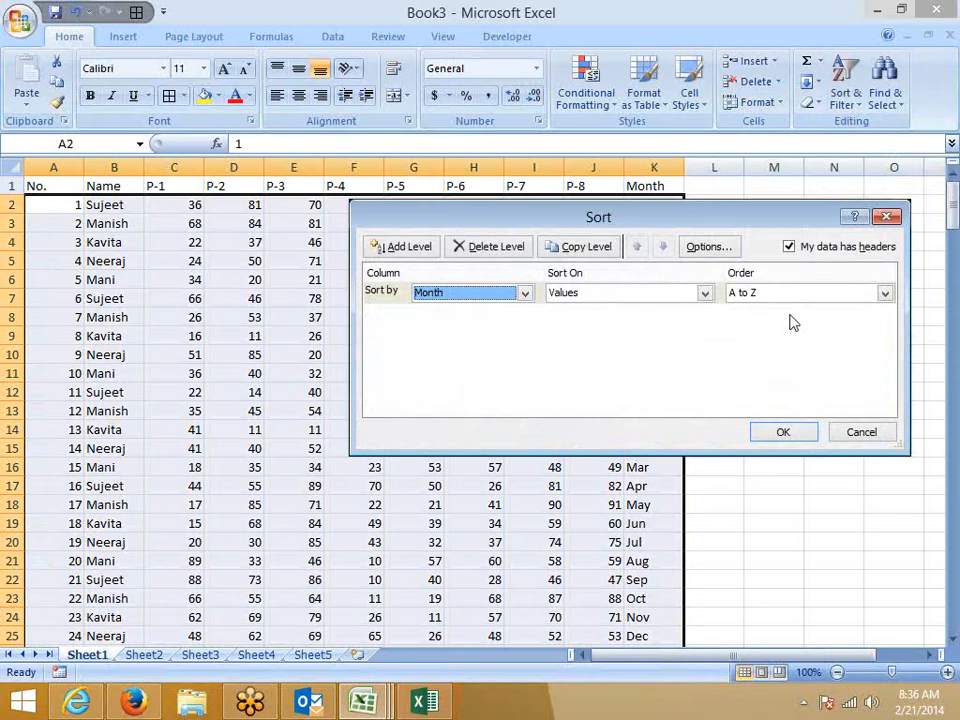
drag(639, 221, 457, 251)
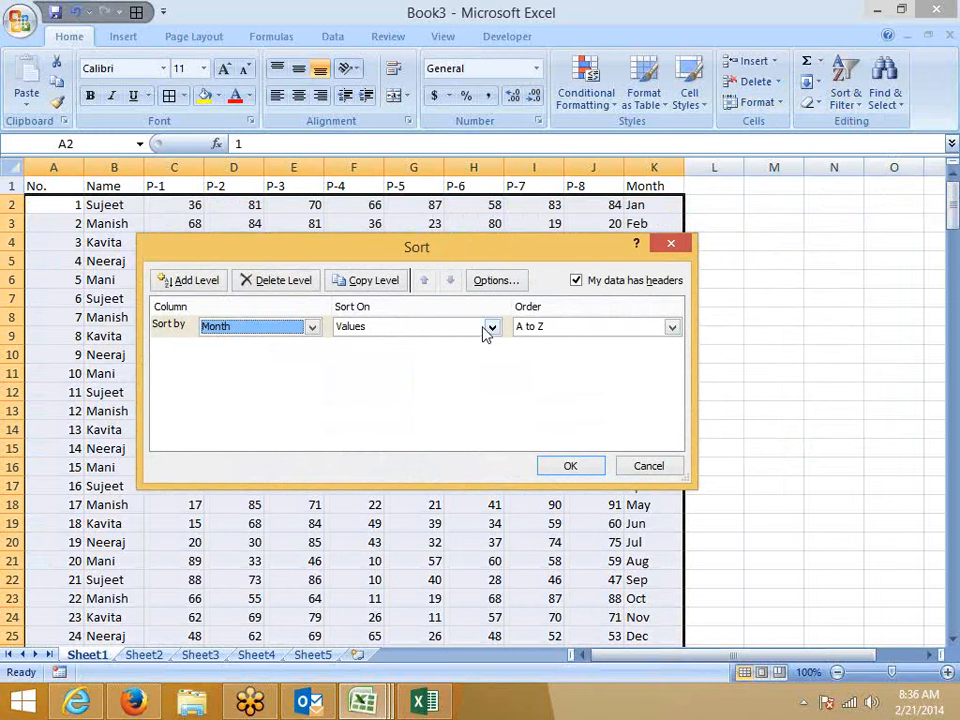
Step: Set the sort order to the custom list Jan, Feb, Mar, Apr and so on, and apply the sort
click(519, 328)
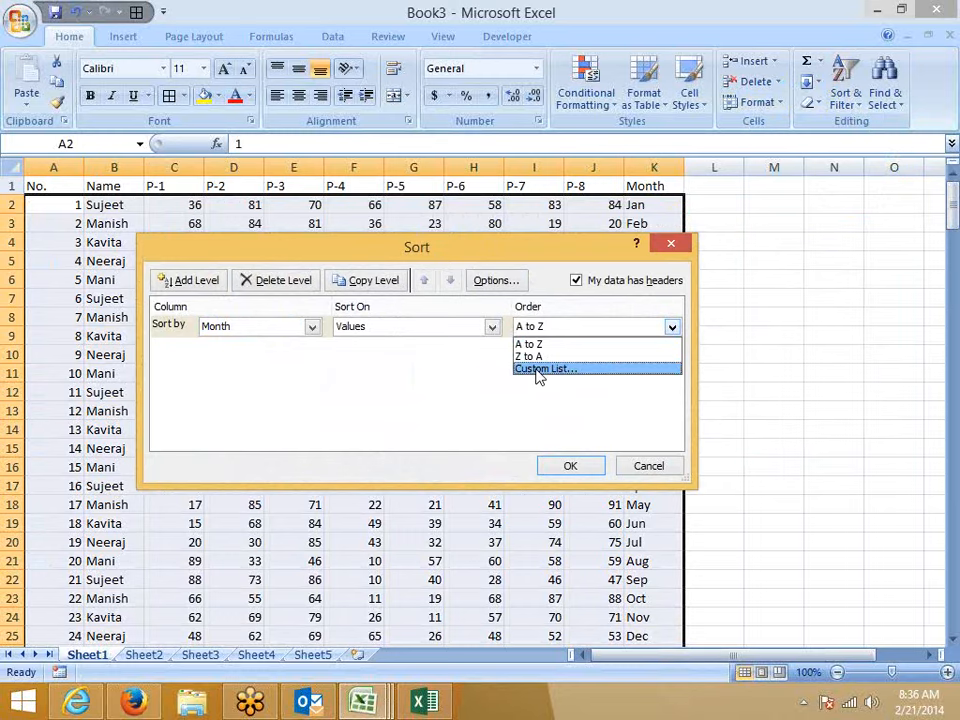
click(540, 370)
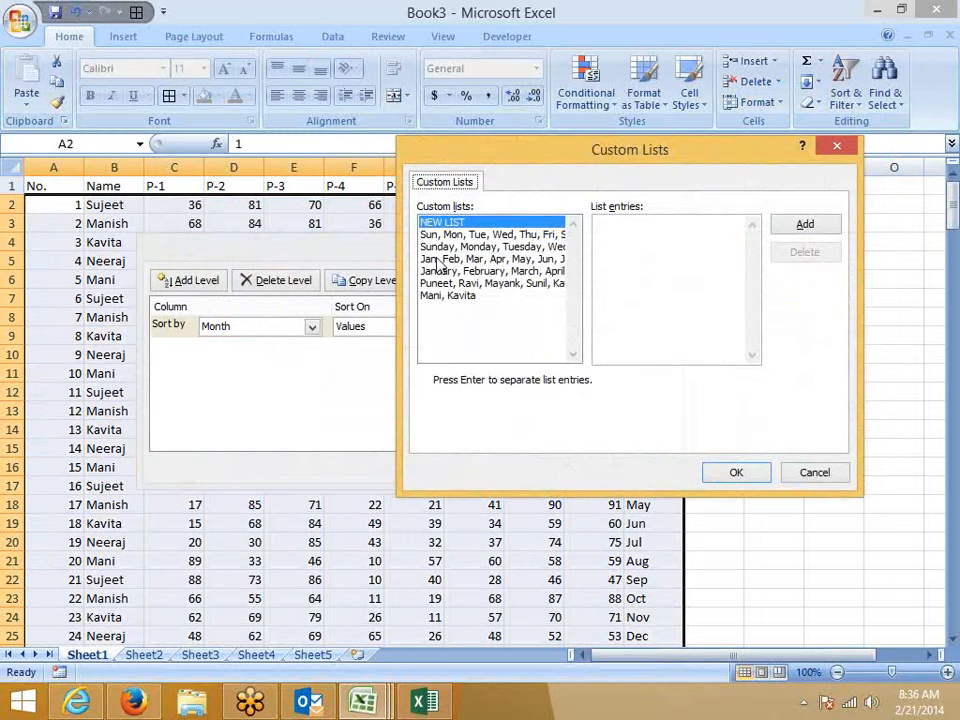
click(492, 259)
click(722, 476)
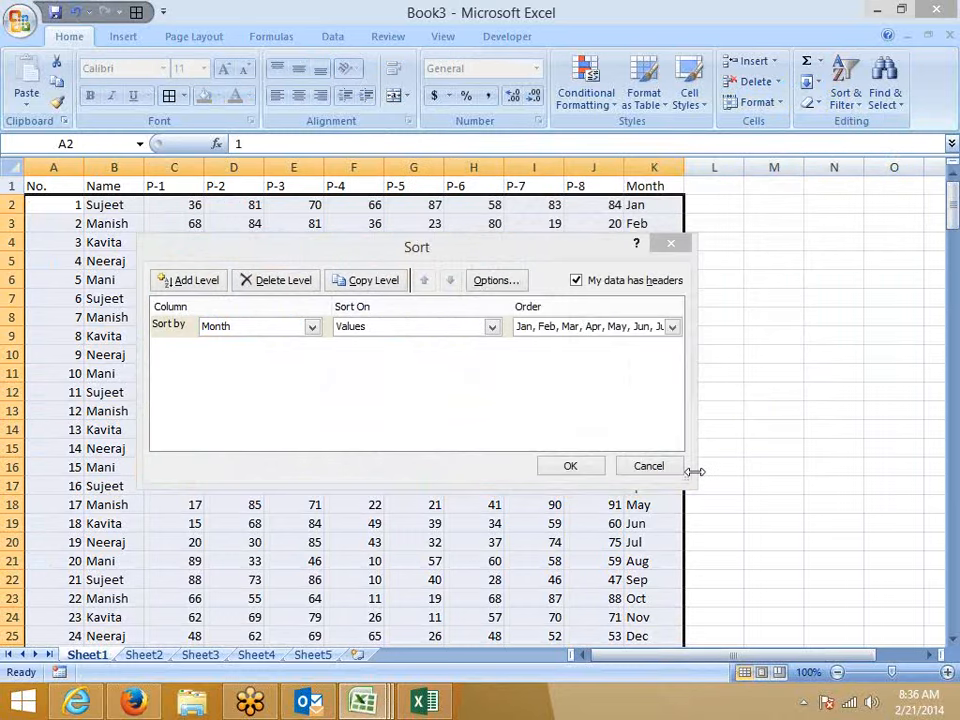
click(572, 468)
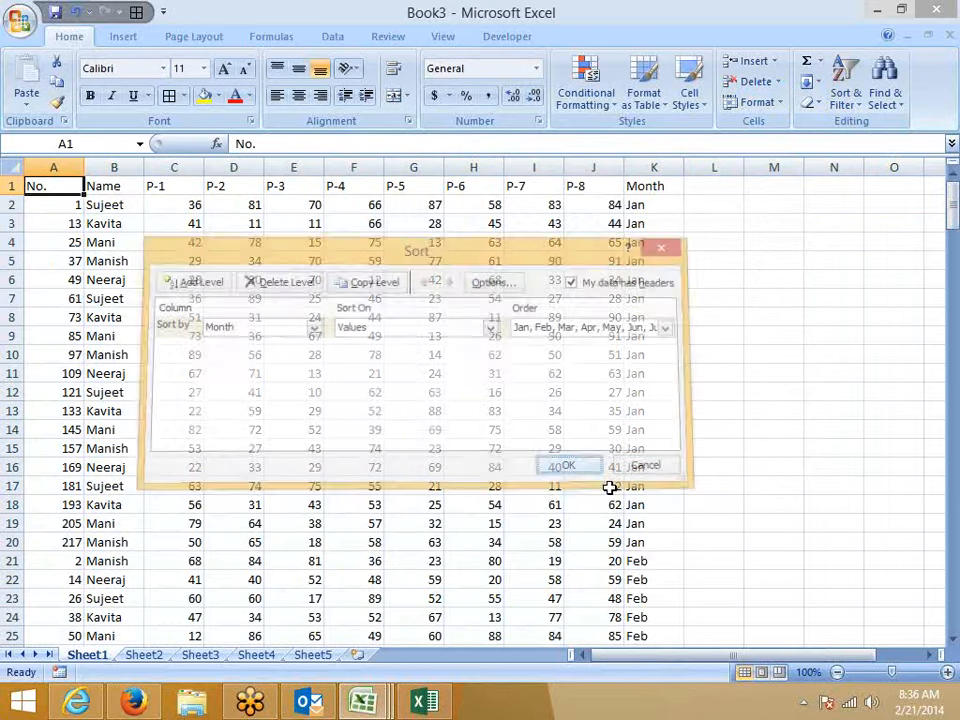
click(645, 542)
click(638, 579)
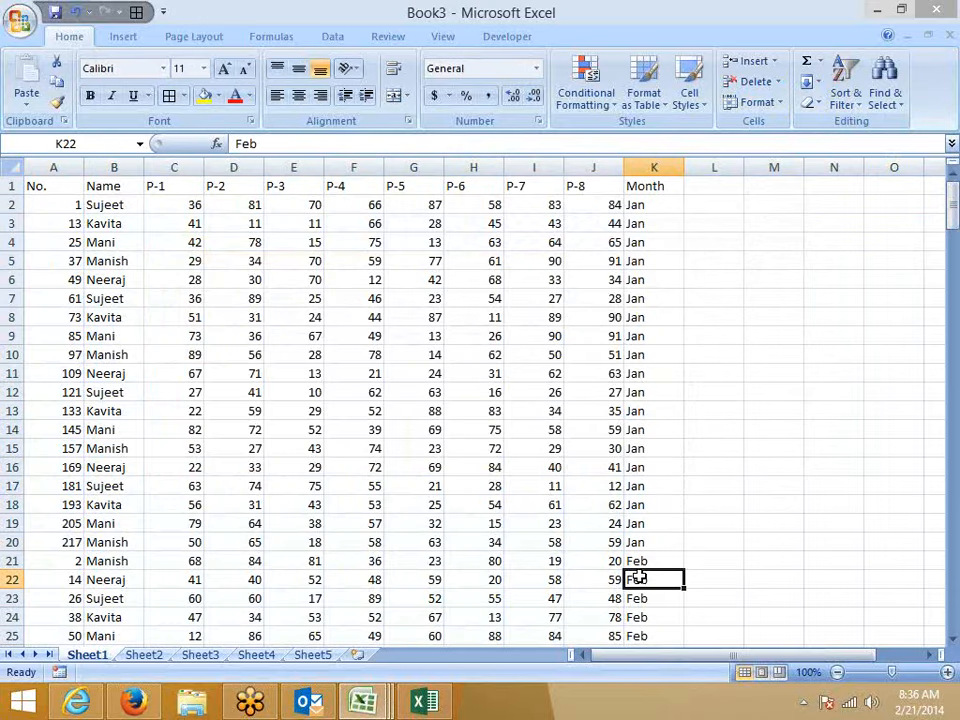
Step: Start another custom sort of the table from A1 with Name as the sort column
click(52, 189)
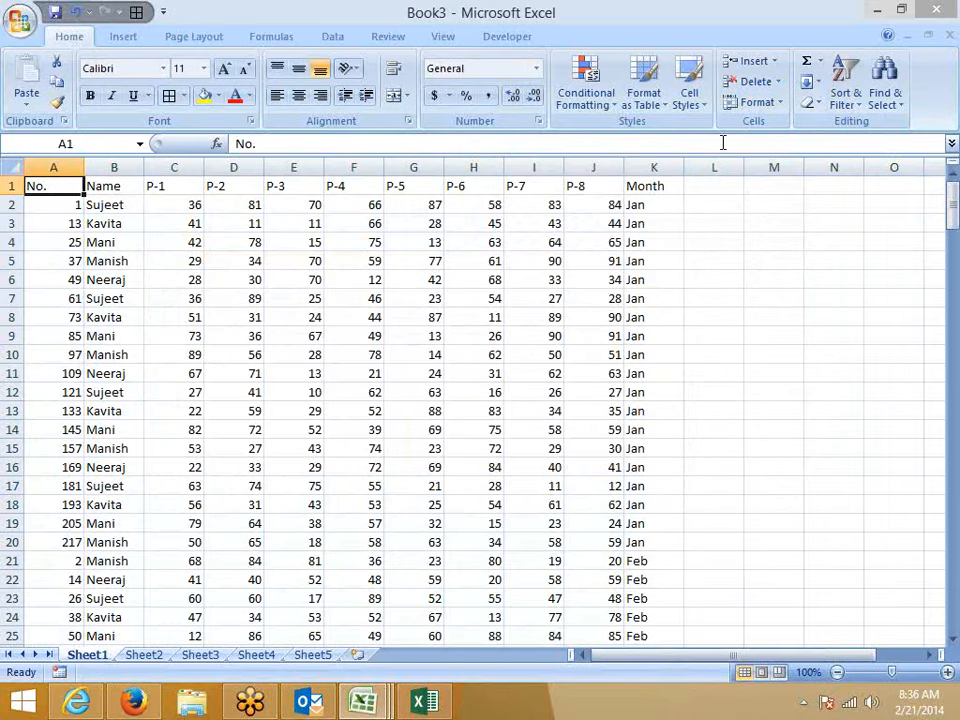
click(840, 100)
click(884, 165)
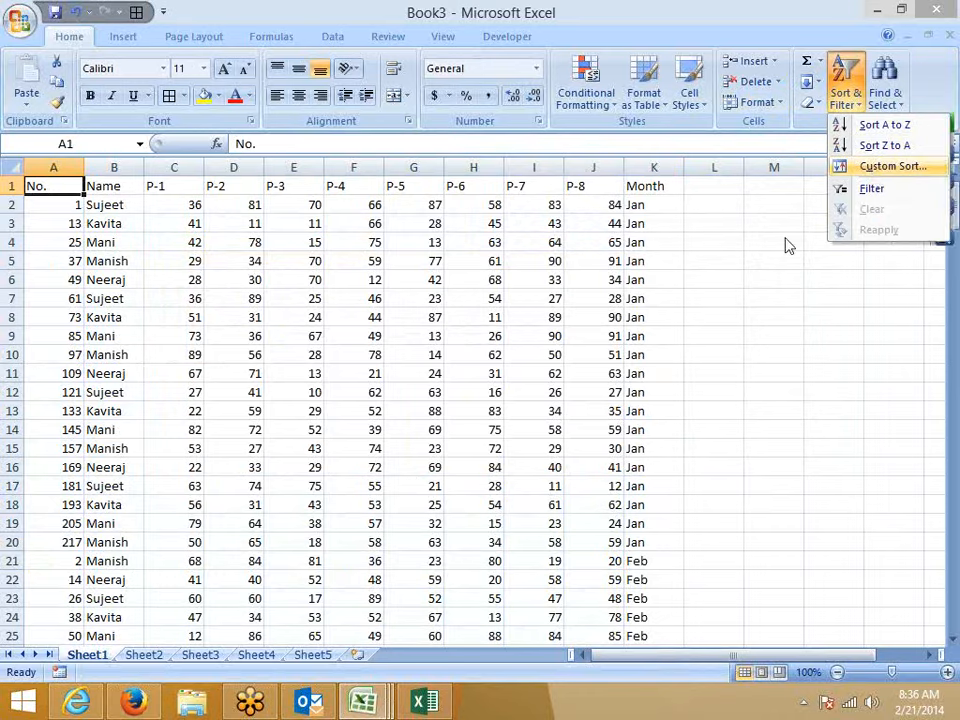
click(267, 330)
click(252, 356)
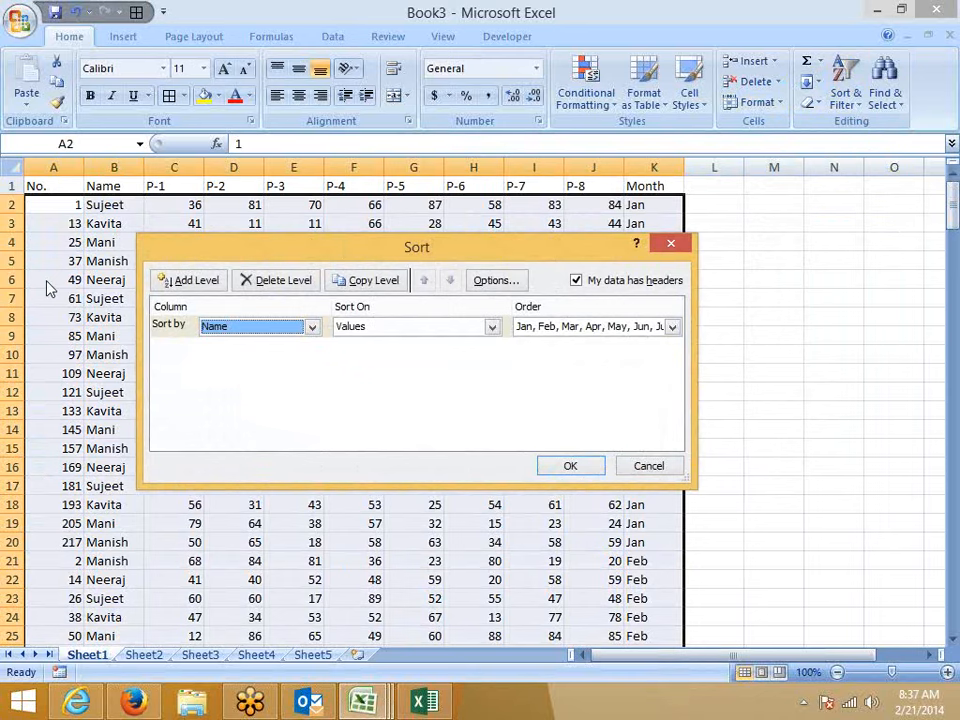
Step: Set the sort order to the existing custom list containing two names, and apply the sort
click(533, 327)
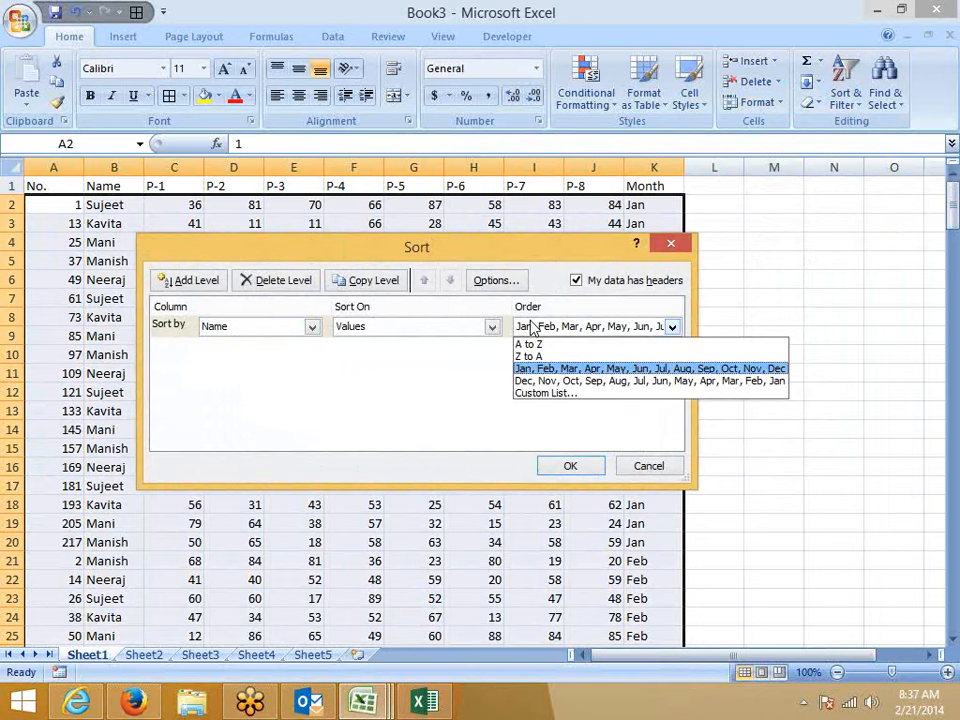
click(527, 393)
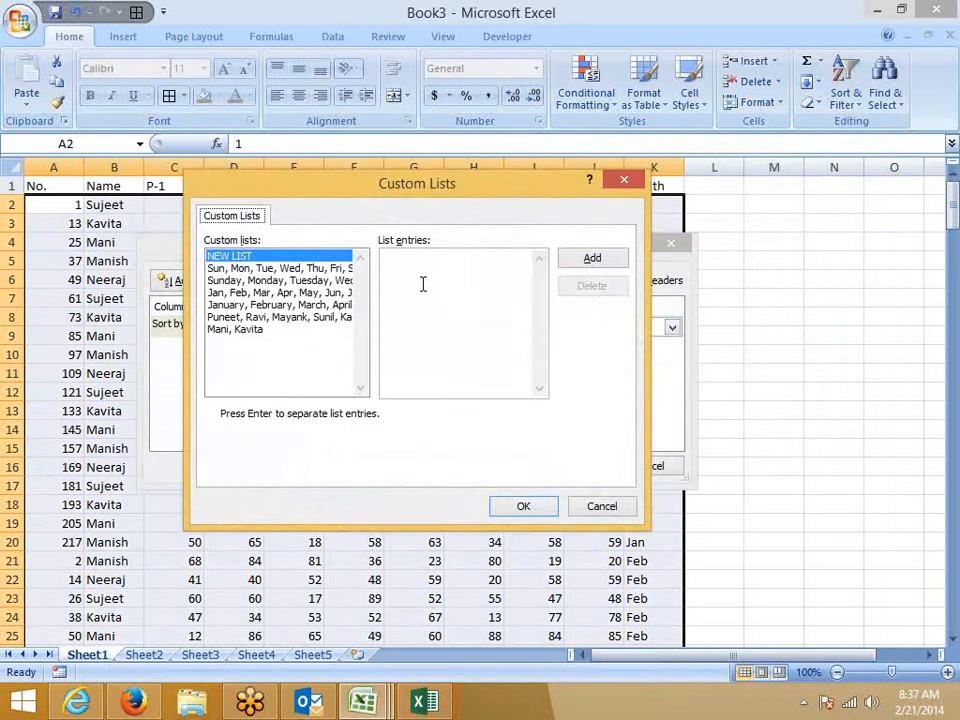
click(234, 330)
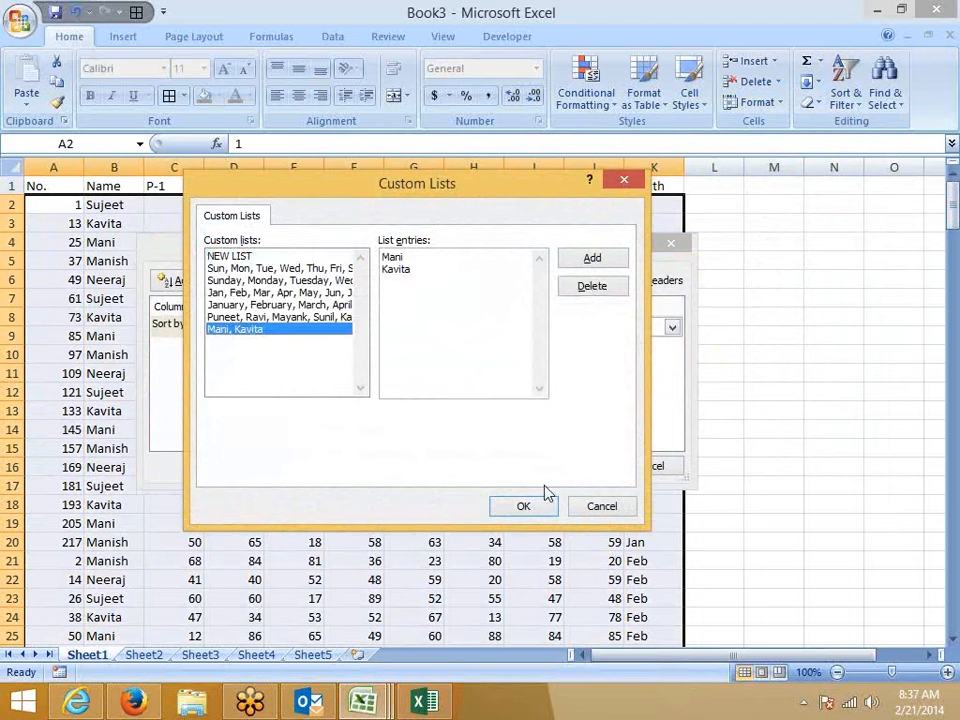
click(527, 506)
click(570, 467)
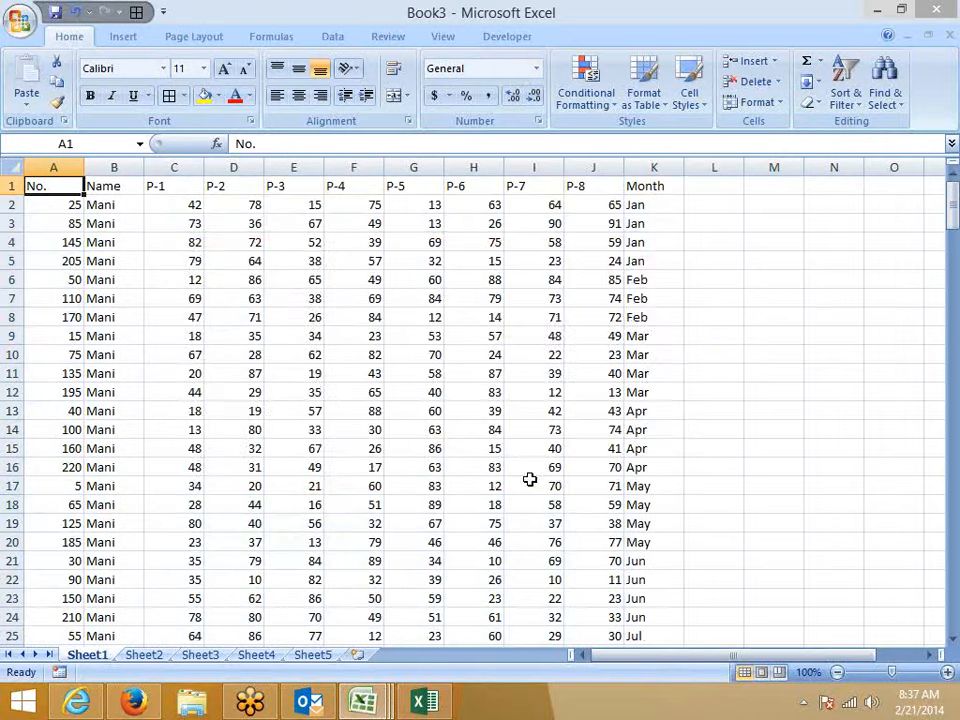
Step: Look through the sorted table on Sheet1 to check the order of the names and the months within each name
scroll(405, 486, down, 20)
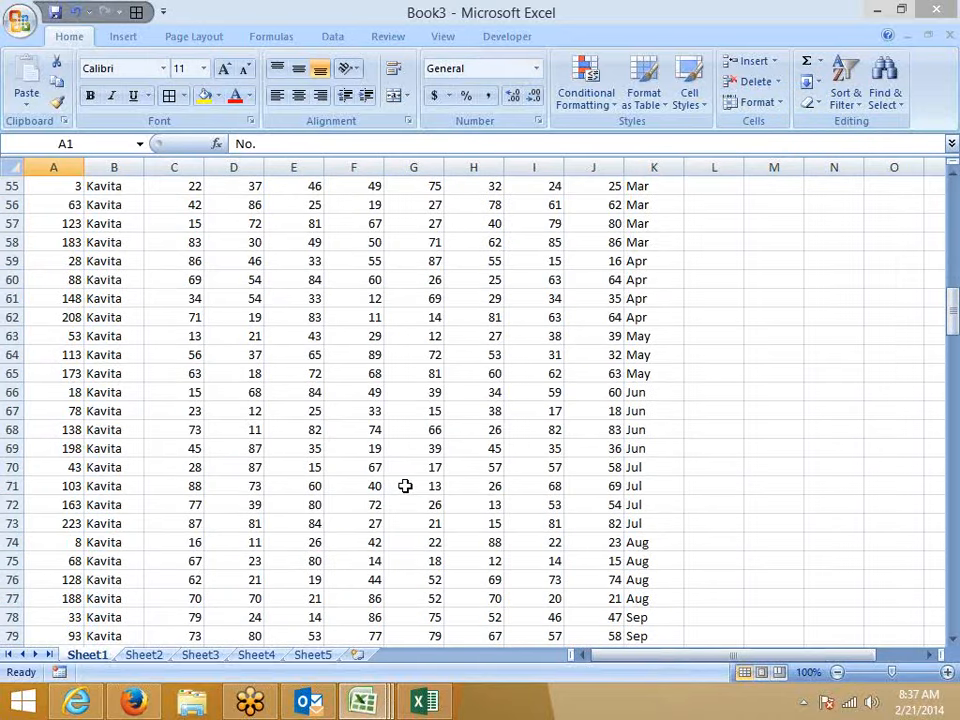
scroll(405, 484, down, 6)
scroll(405, 484, up, 7)
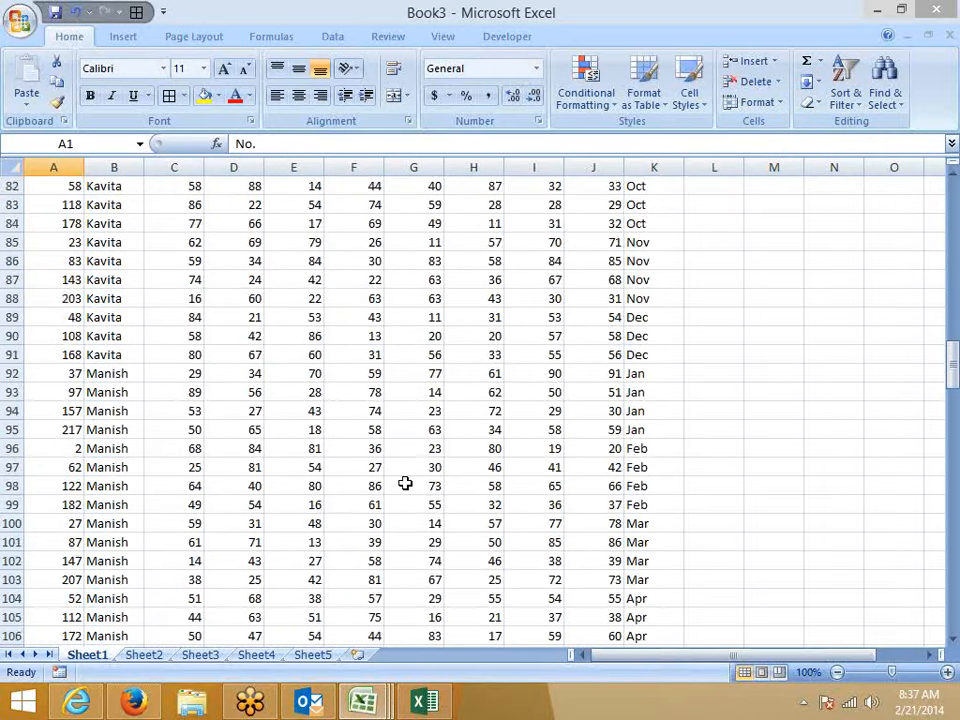
scroll(405, 481, up, 18)
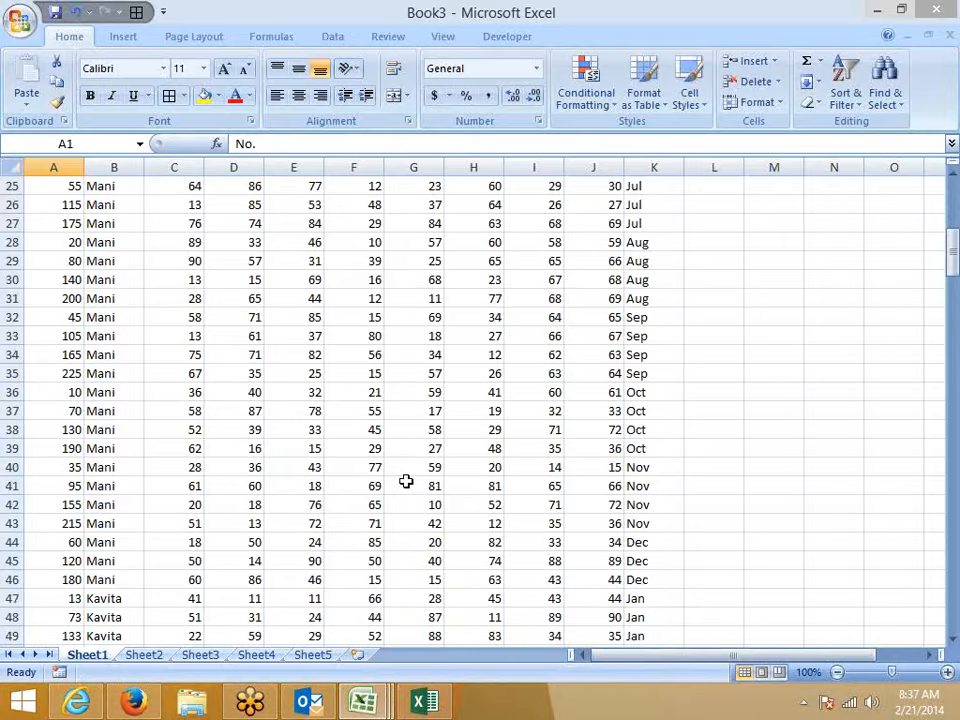
scroll(405, 481, up, 5)
scroll(405, 481, down, 13)
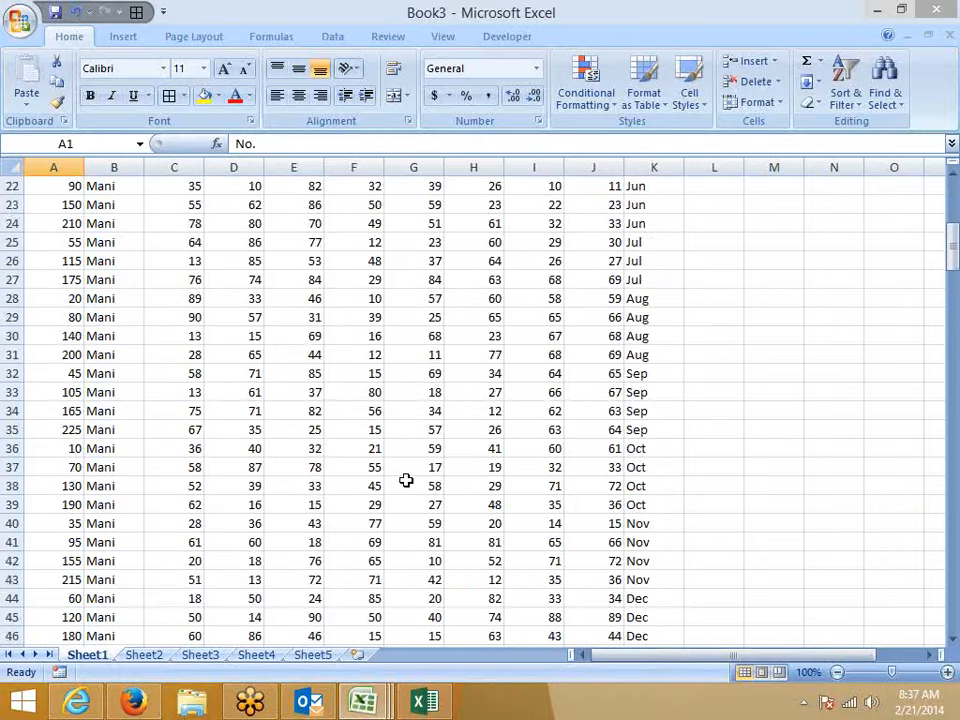
scroll(407, 481, down, 17)
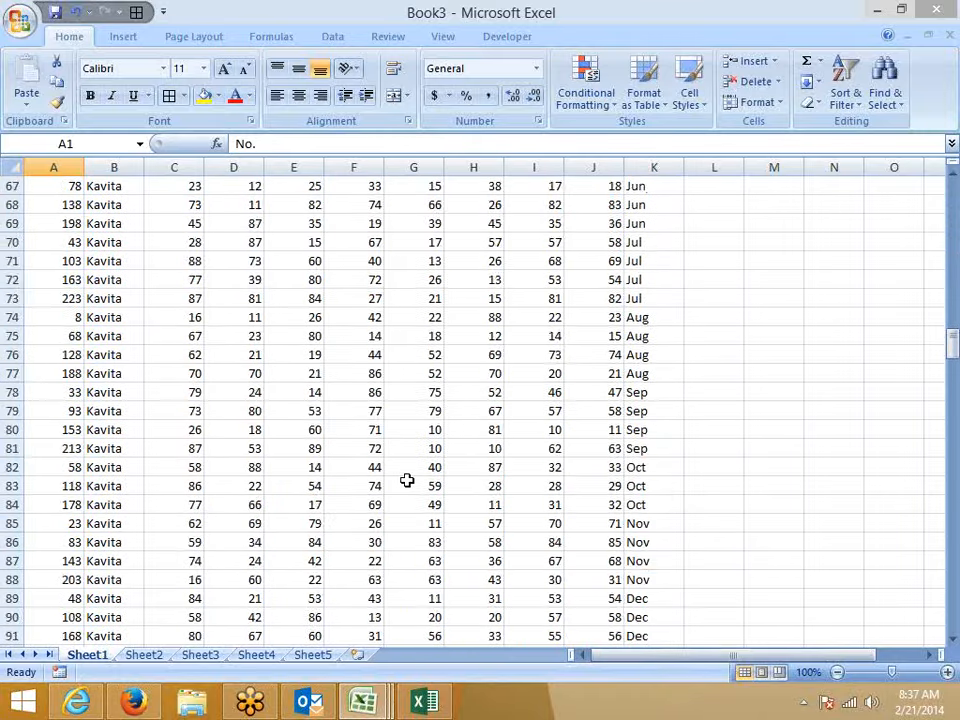
scroll(407, 481, down, 4)
scroll(407, 481, down, 3)
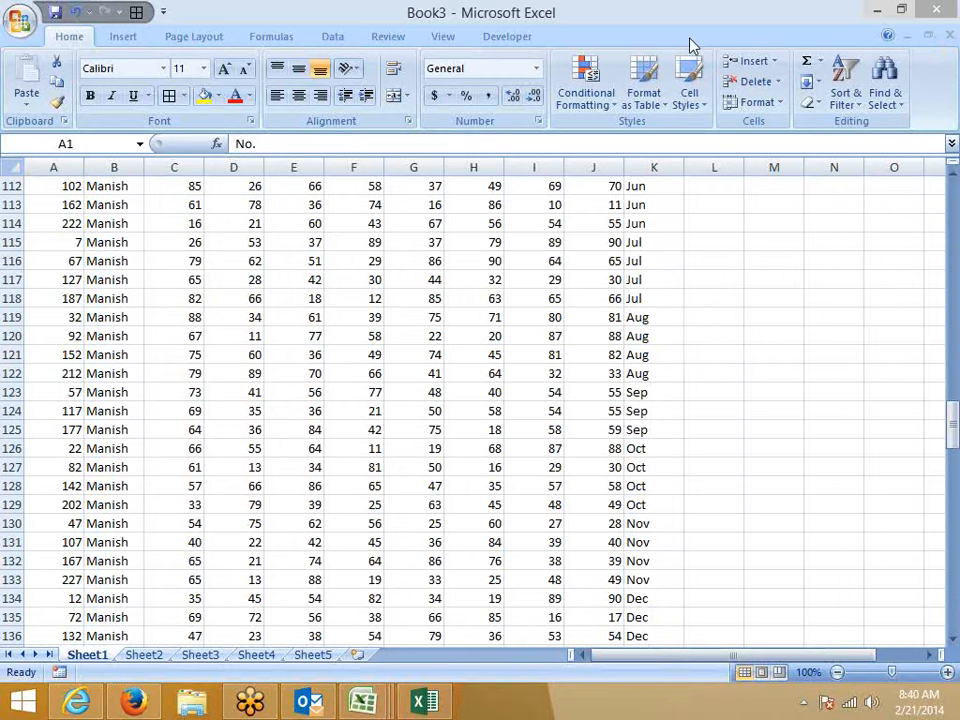
scroll(439, 381, up, 20)
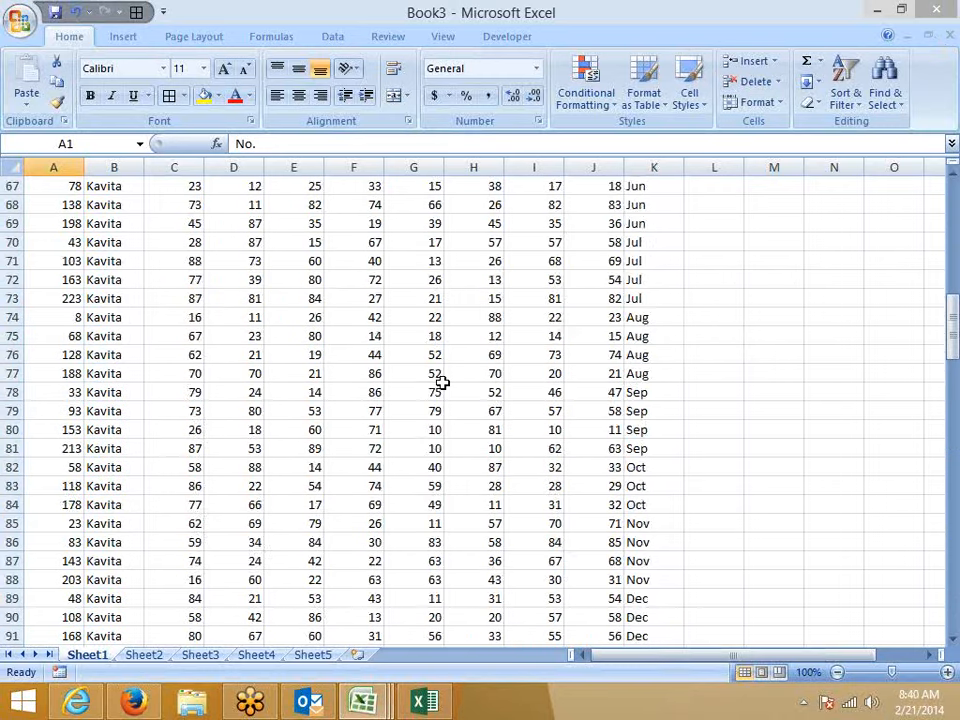
Step: On Sheet2, enter Jan in A1 and fill the month series across row 1 to Aug in H1
click(148, 655)
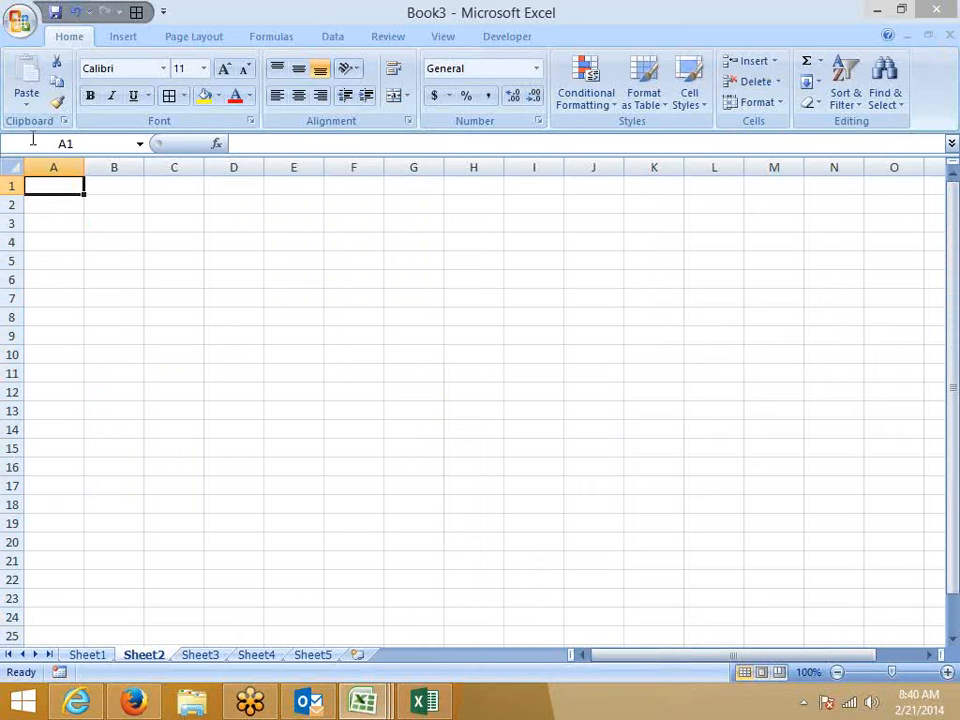
text(Jan)
key(Return)
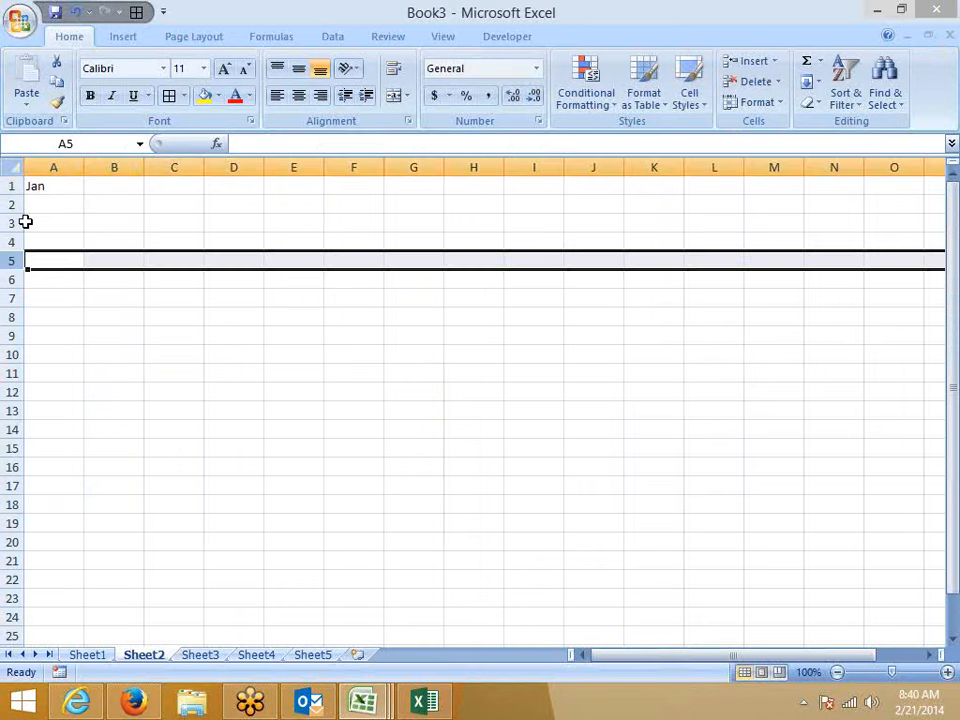
click(28, 185)
drag(83, 195, 530, 202)
Step: Enter 85, 36, 25, 12, 63, 52, 12 and 32 below the months in A2:H2
click(51, 221)
key(Up)
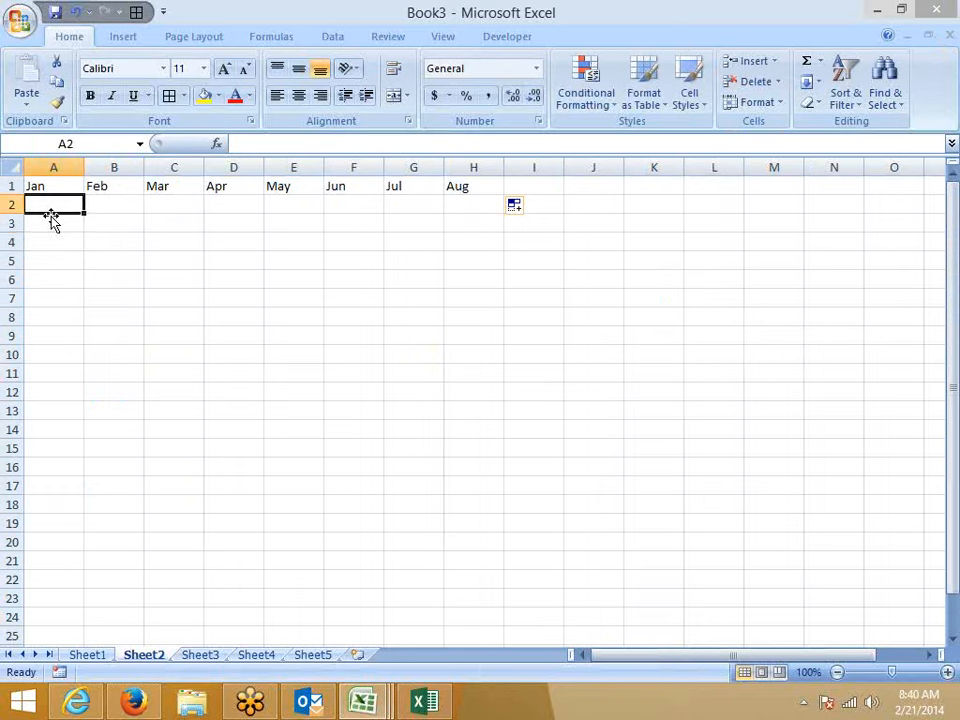
text(85)
key(Tab)
text(36)
key(Tab)
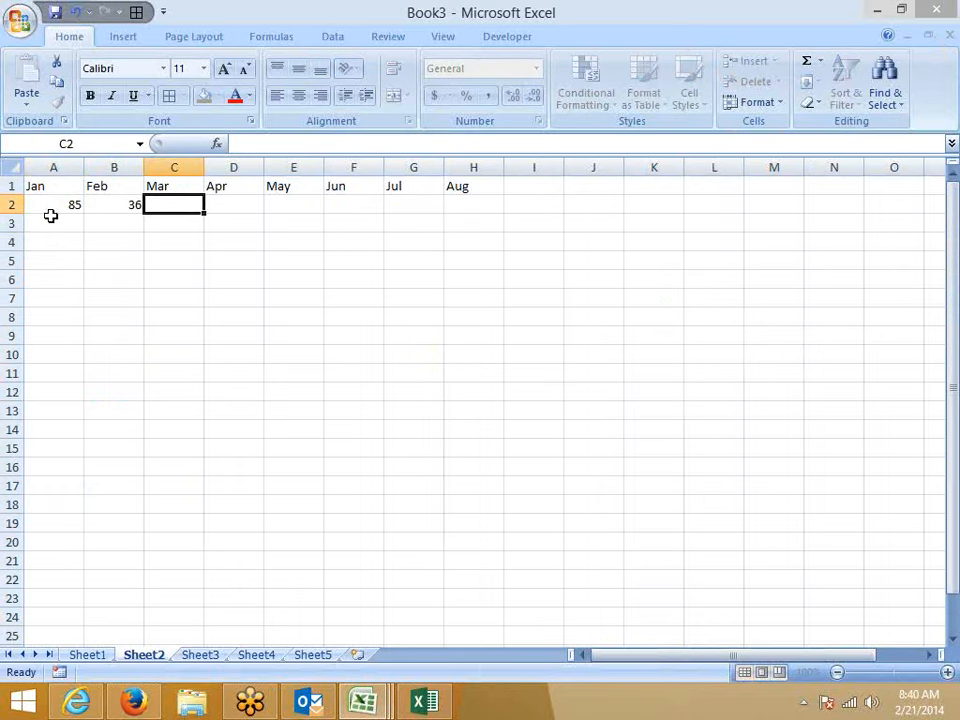
text(25)
key(Tab)
text(12)
key(Tab)
text(63)
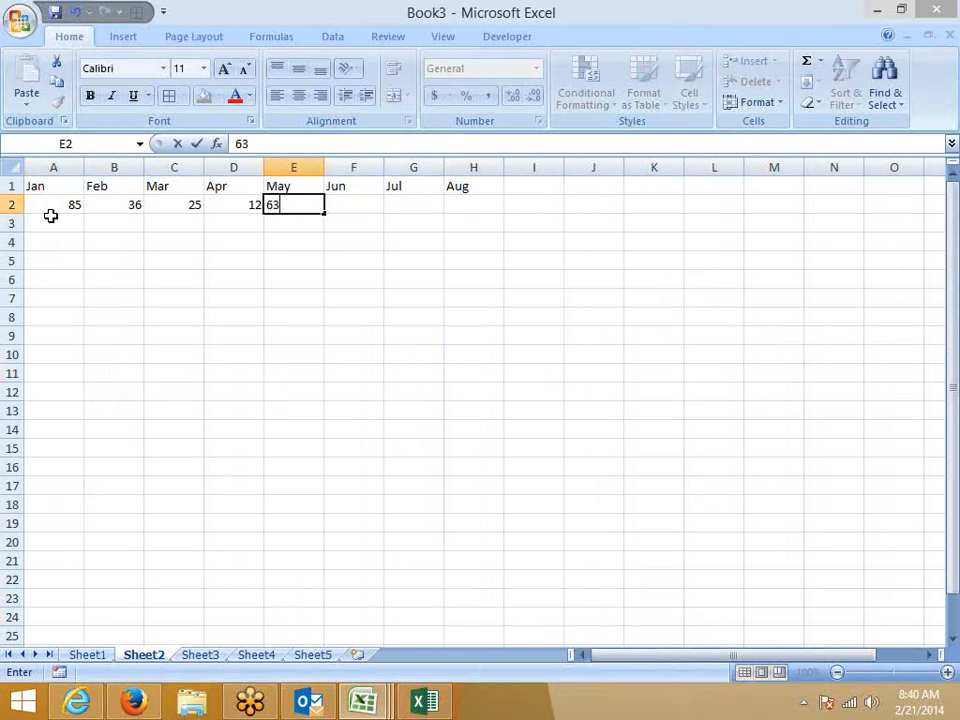
key(Tab)
text(52)
key(Tab)
text(12)
key(Tab)
text(3)
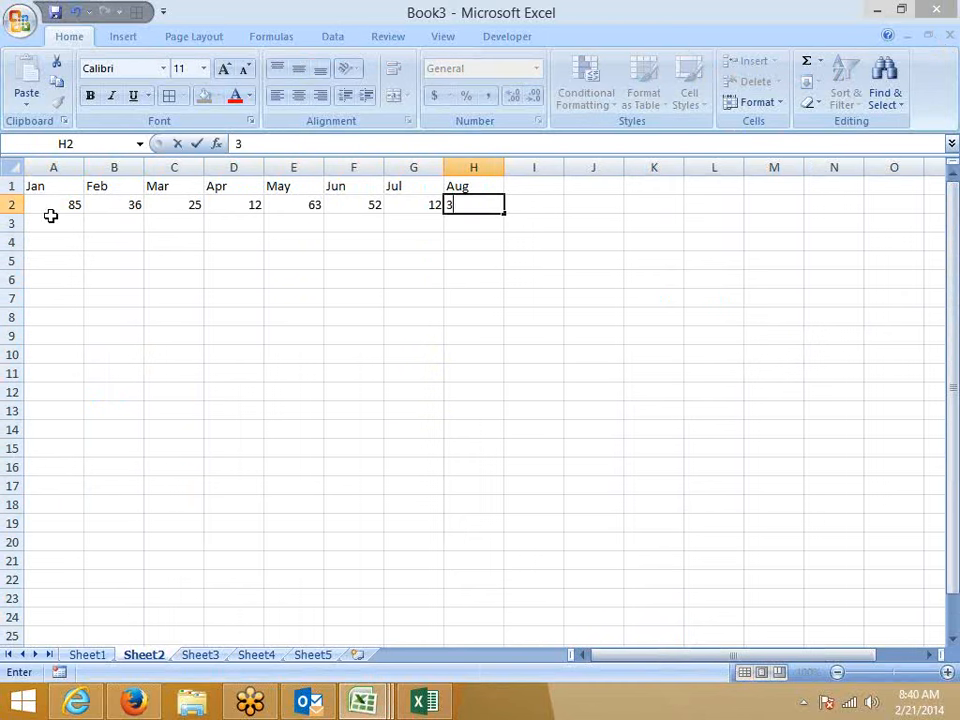
text(2)
key(Return)
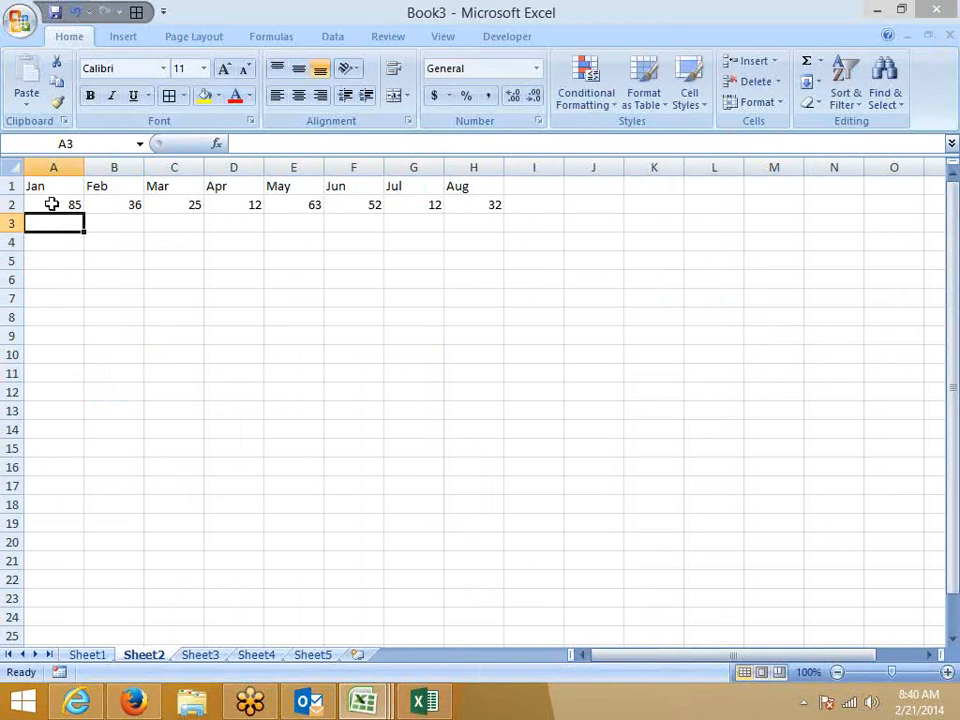
drag(45, 186, 491, 218)
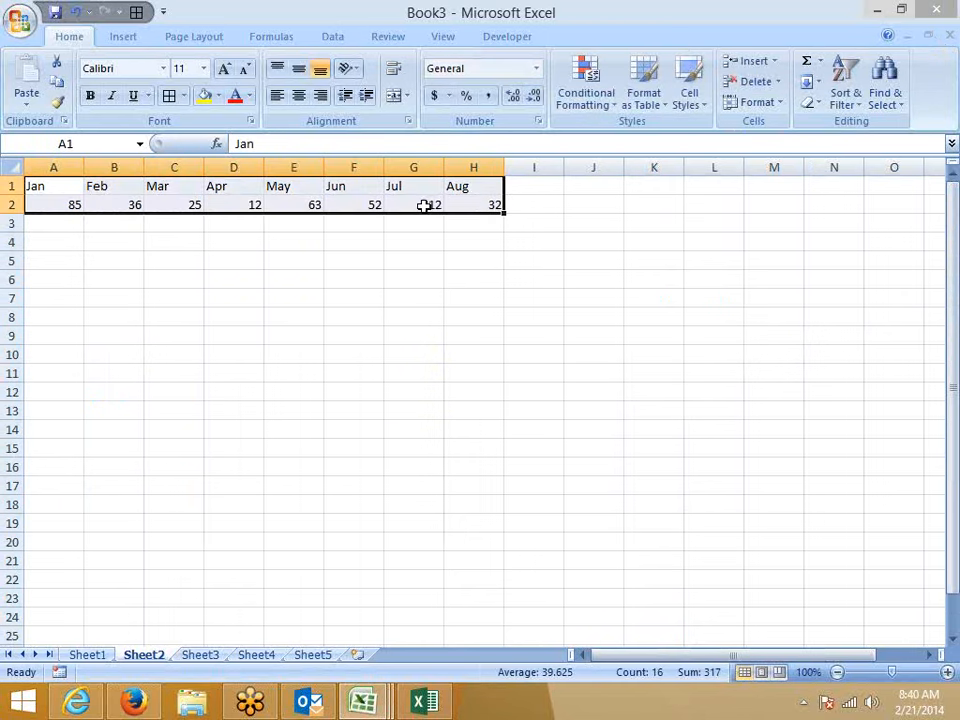
click(110, 410)
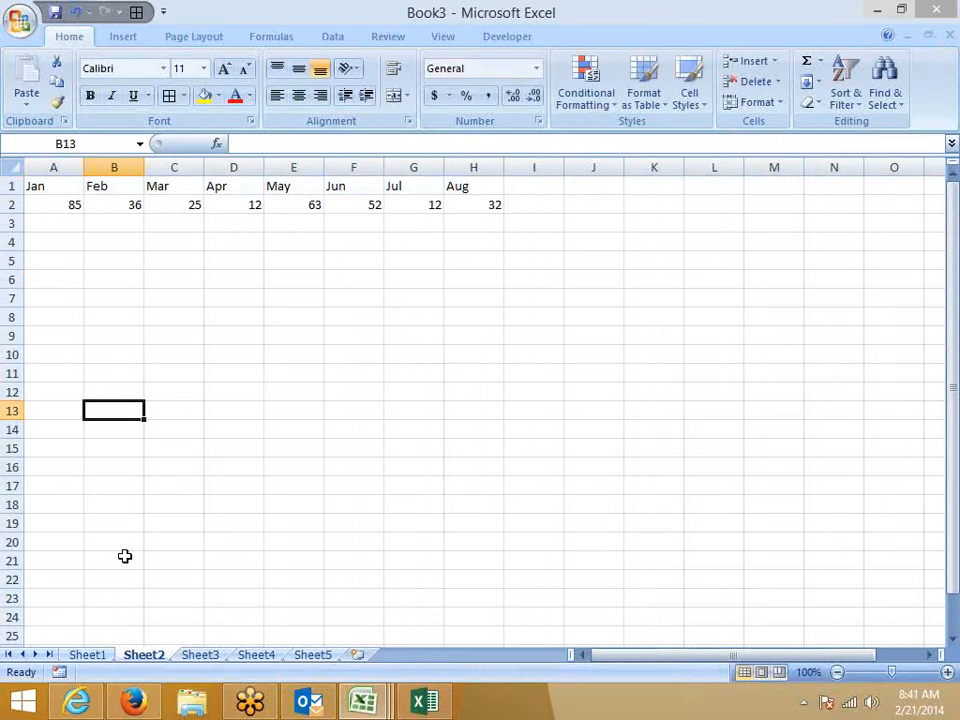
click(87, 655)
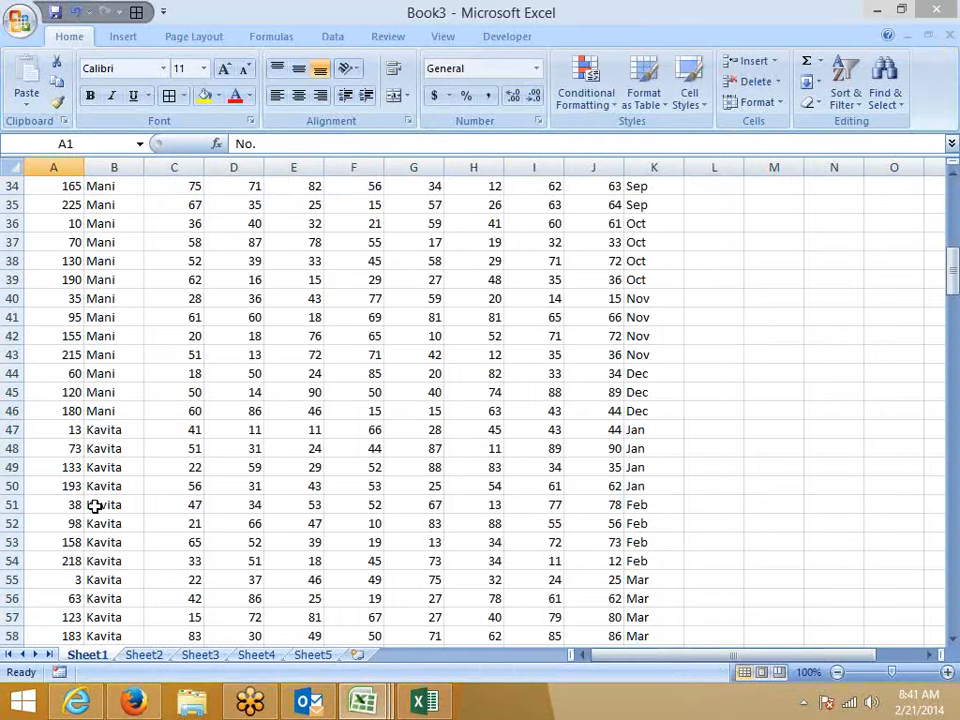
click(143, 655)
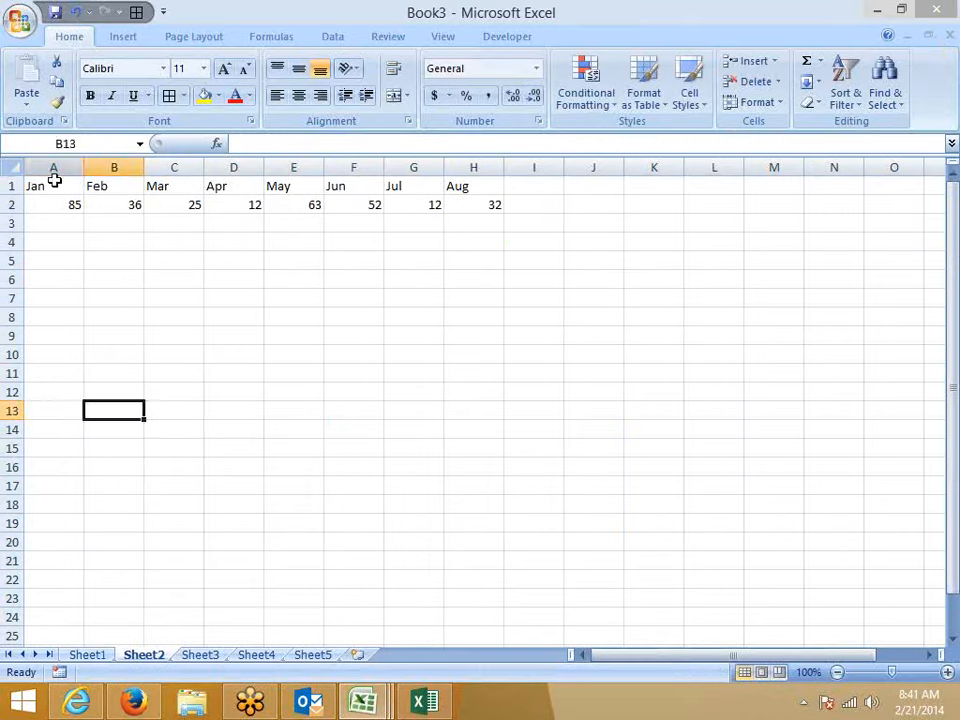
Step: Start a custom sort of A1:H2 on Sheet2 and set its orientation to Sort left to right
drag(54, 176, 495, 204)
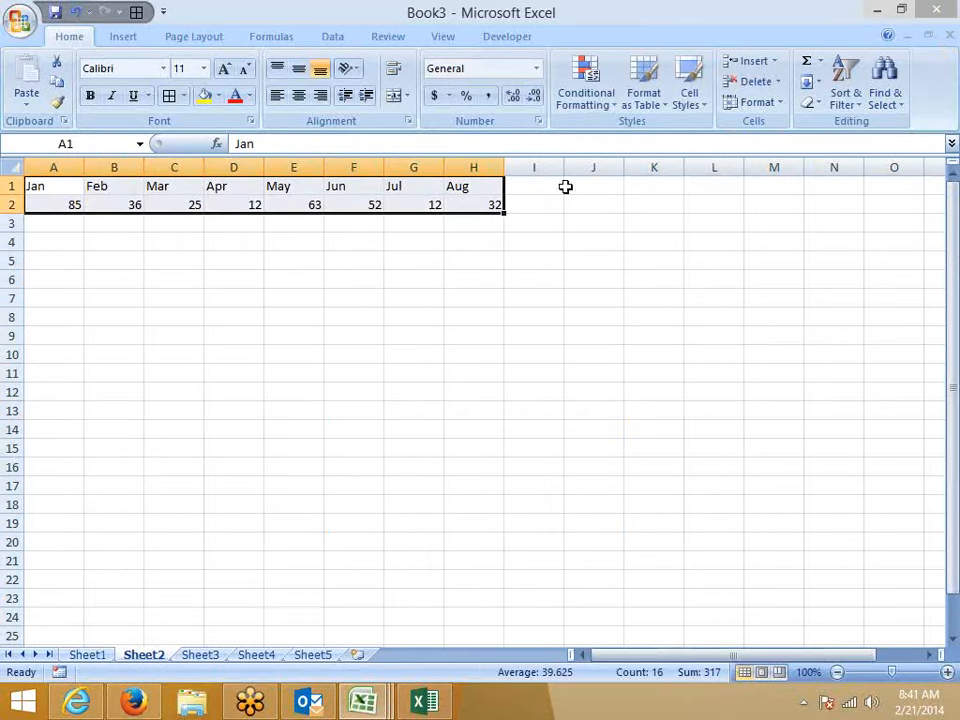
click(846, 96)
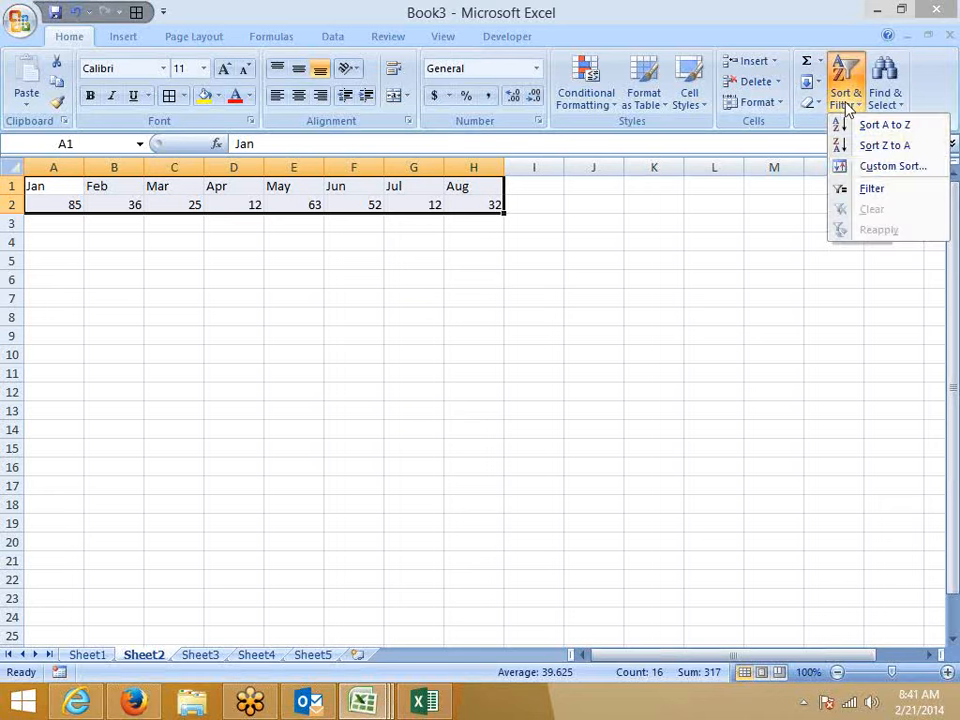
click(866, 168)
click(496, 282)
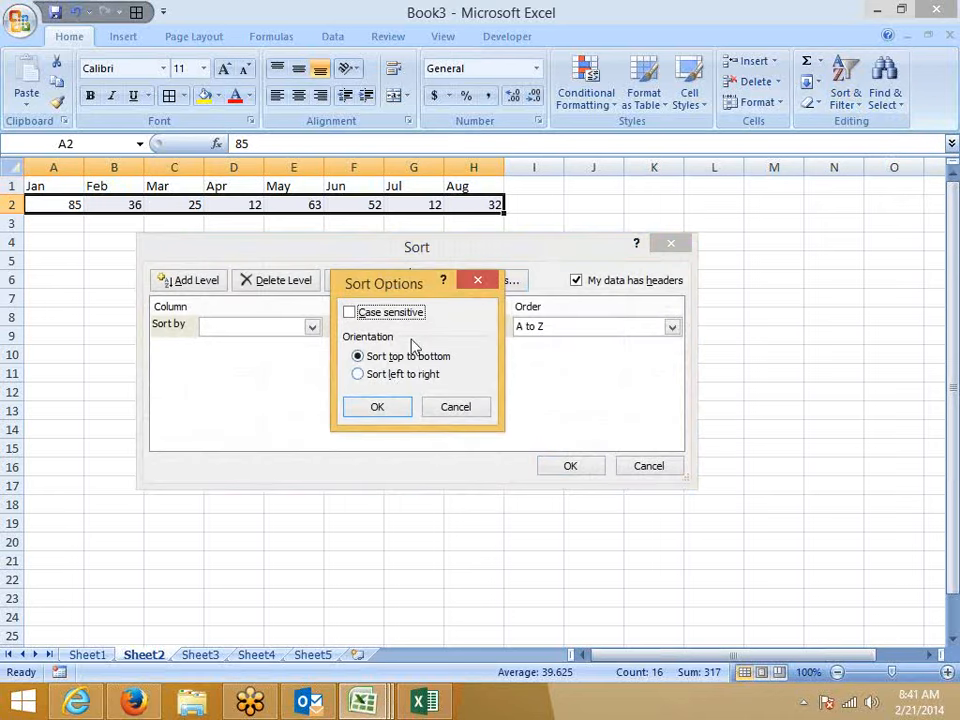
click(396, 378)
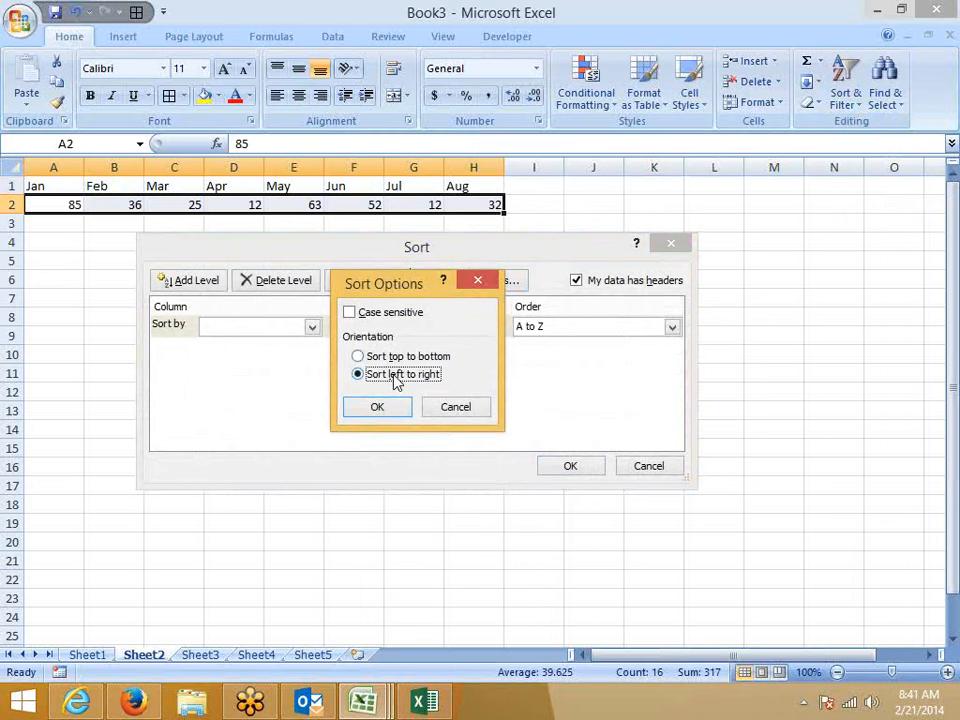
click(384, 410)
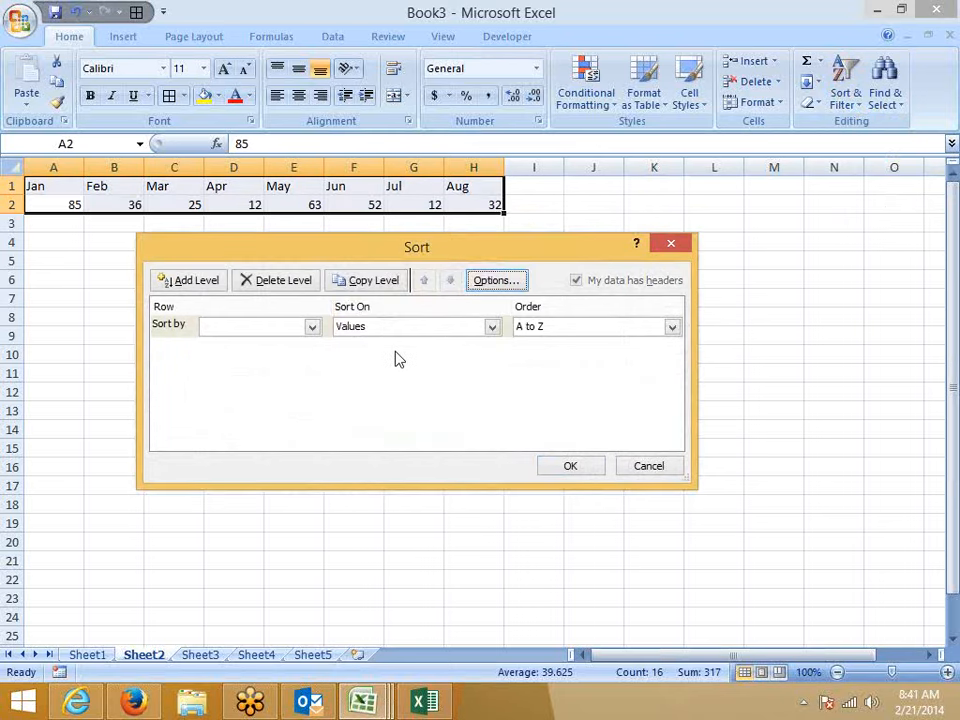
Step: Sort the range by the values in Row 2 from Smallest to Largest and apply the sort
click(275, 328)
click(262, 356)
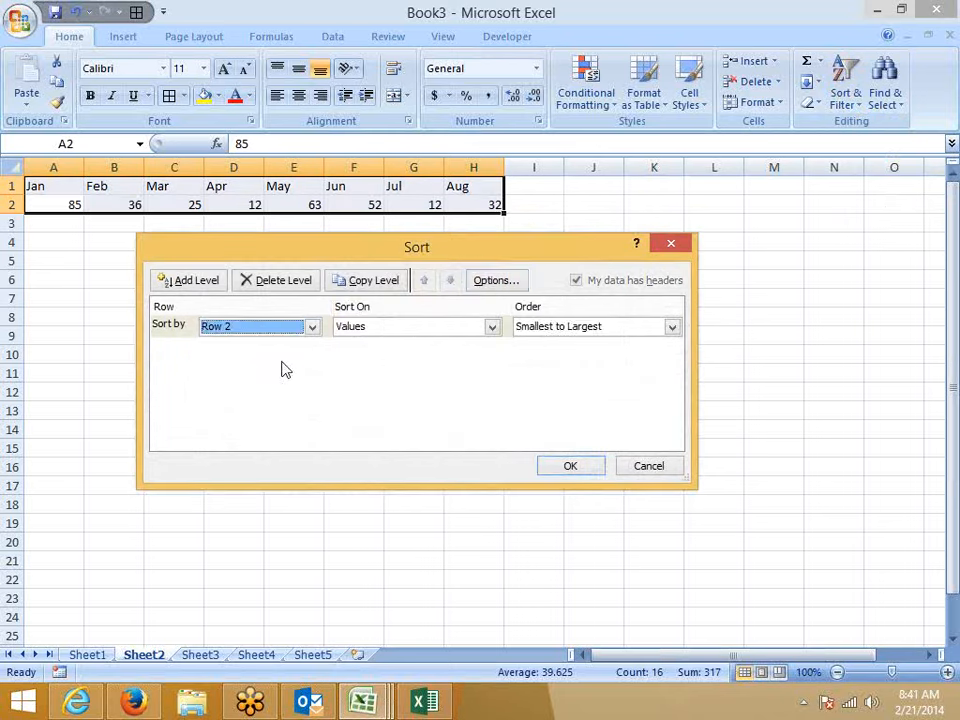
click(577, 467)
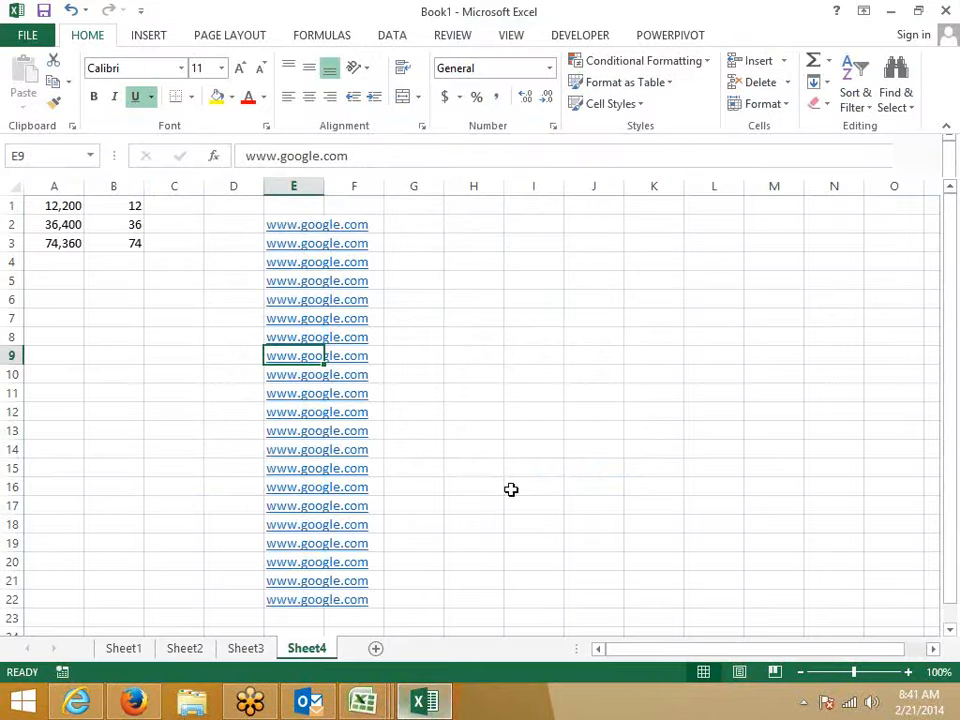
click(856, 95)
click(872, 175)
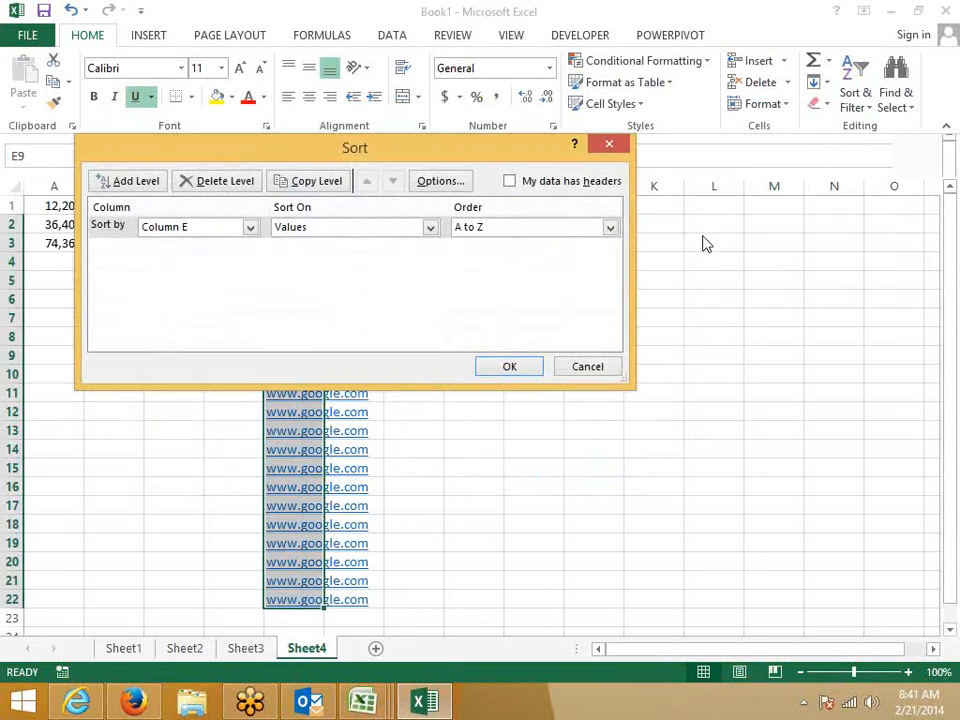
click(430, 182)
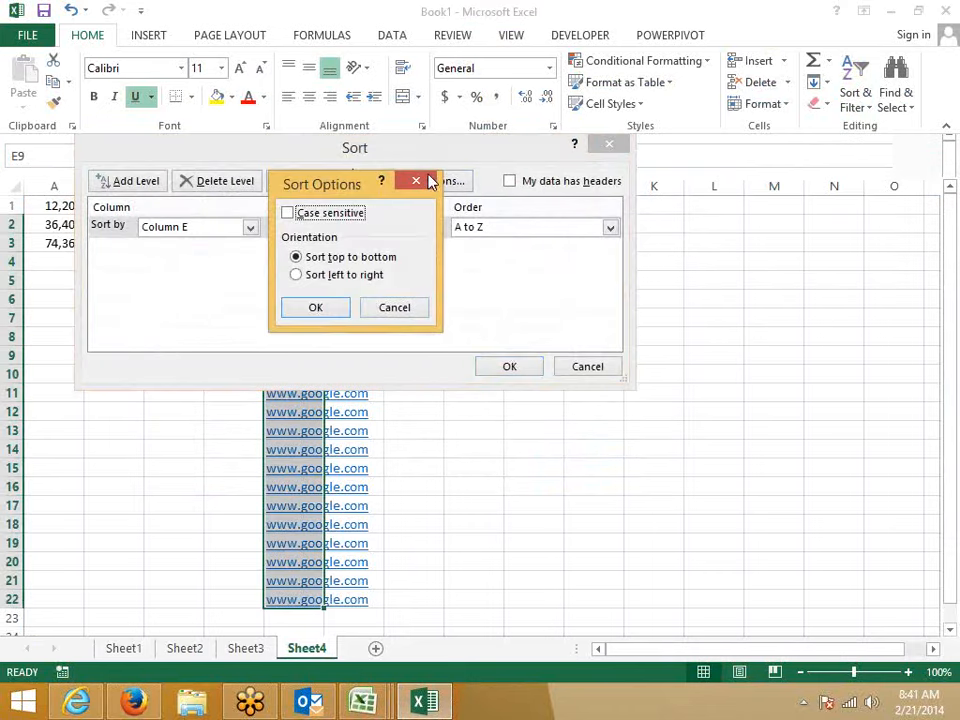
click(414, 314)
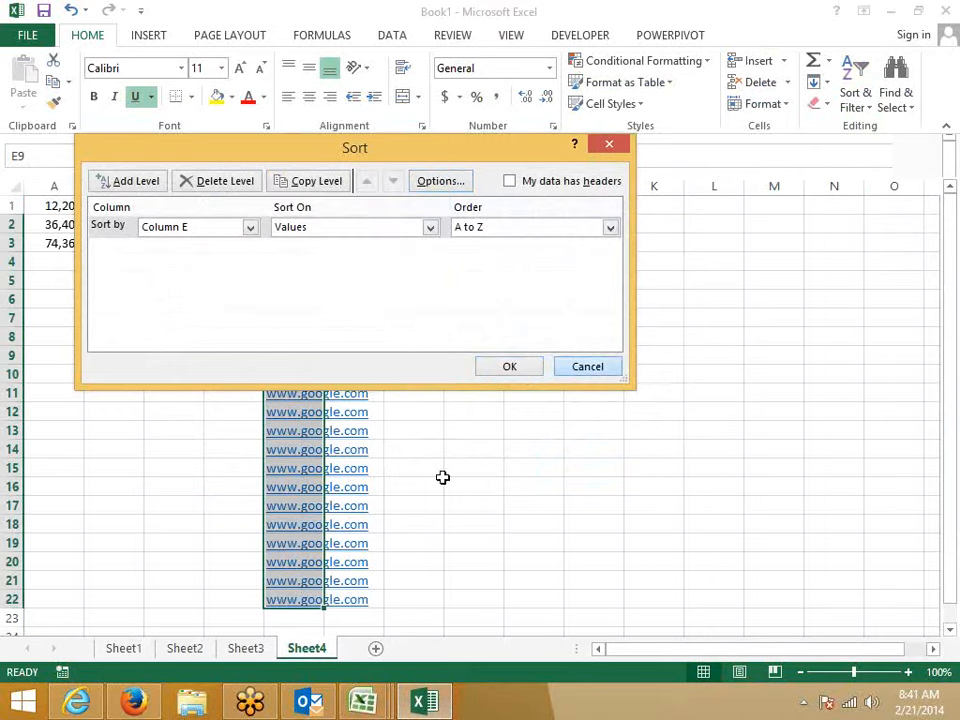
key(Escape)
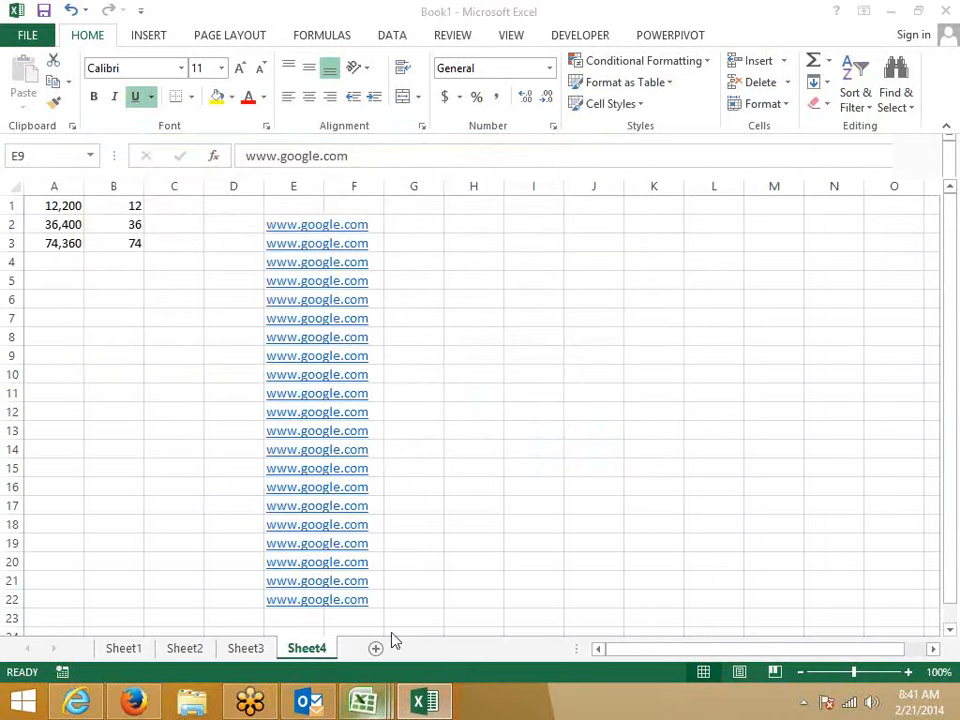
Step: Switch back to the Book3 workbook and show Sheet1
click(362, 701)
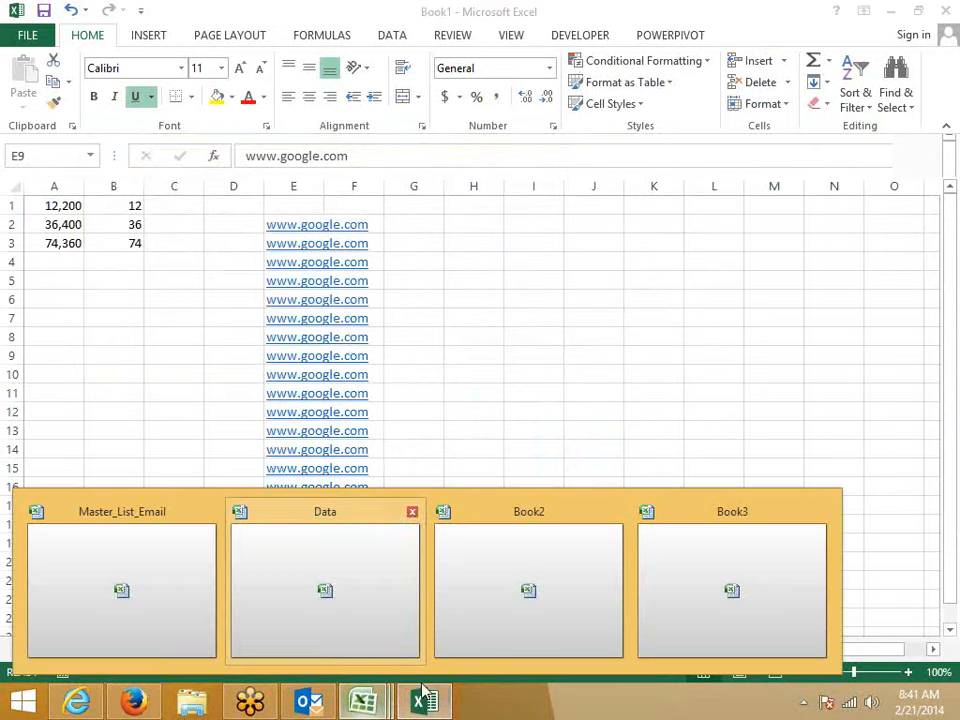
click(515, 614)
click(362, 701)
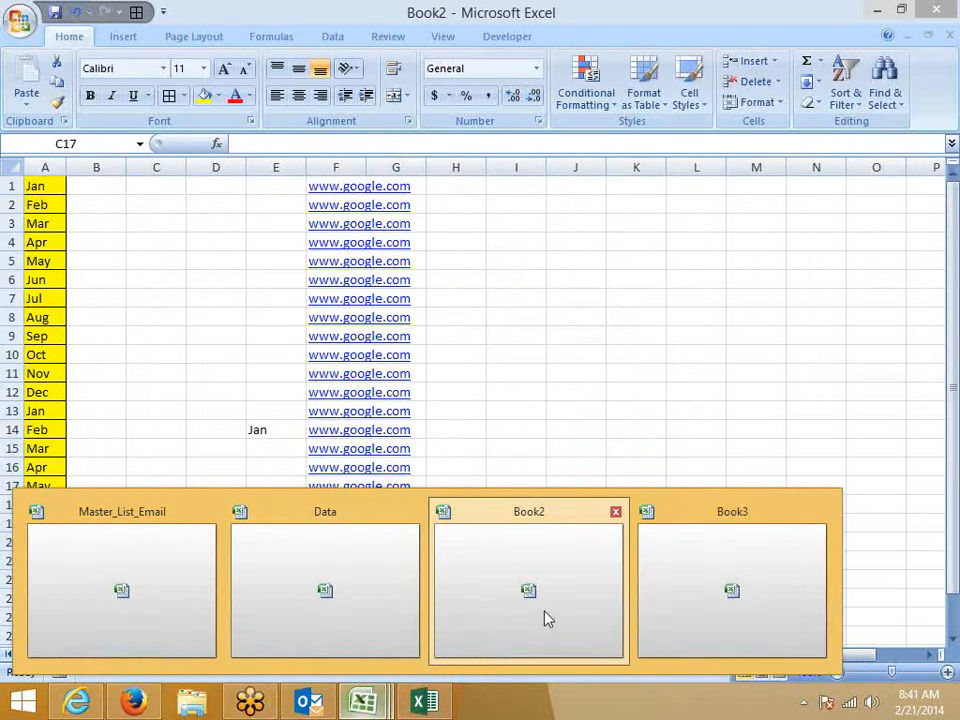
click(688, 615)
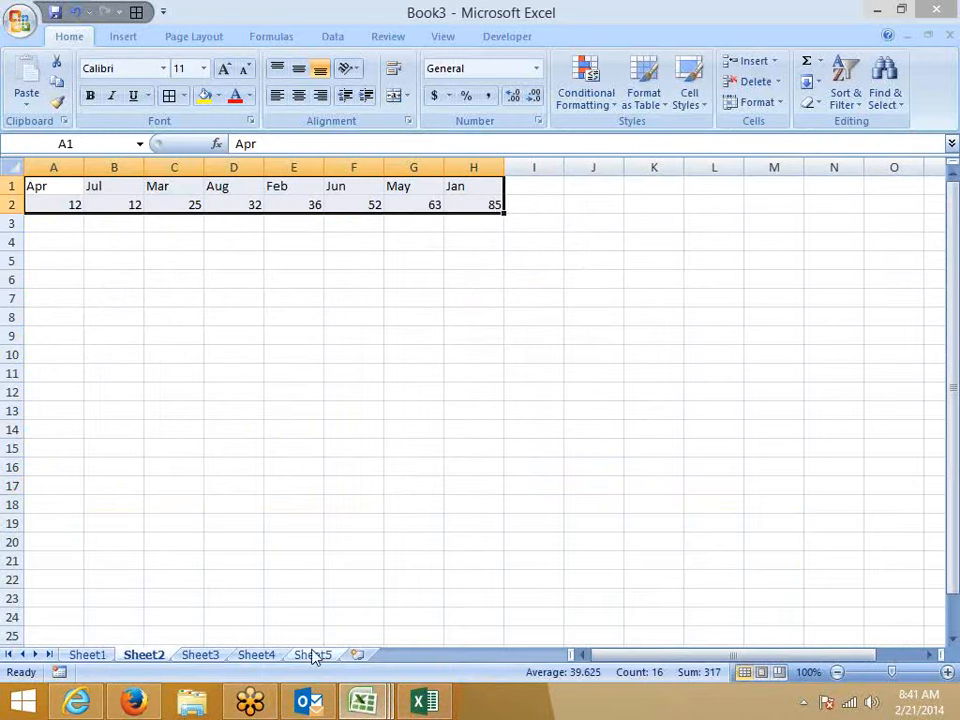
click(88, 655)
Step: Retype the name in cell B4 of Sheet1 entirely in lowercase
click(112, 336)
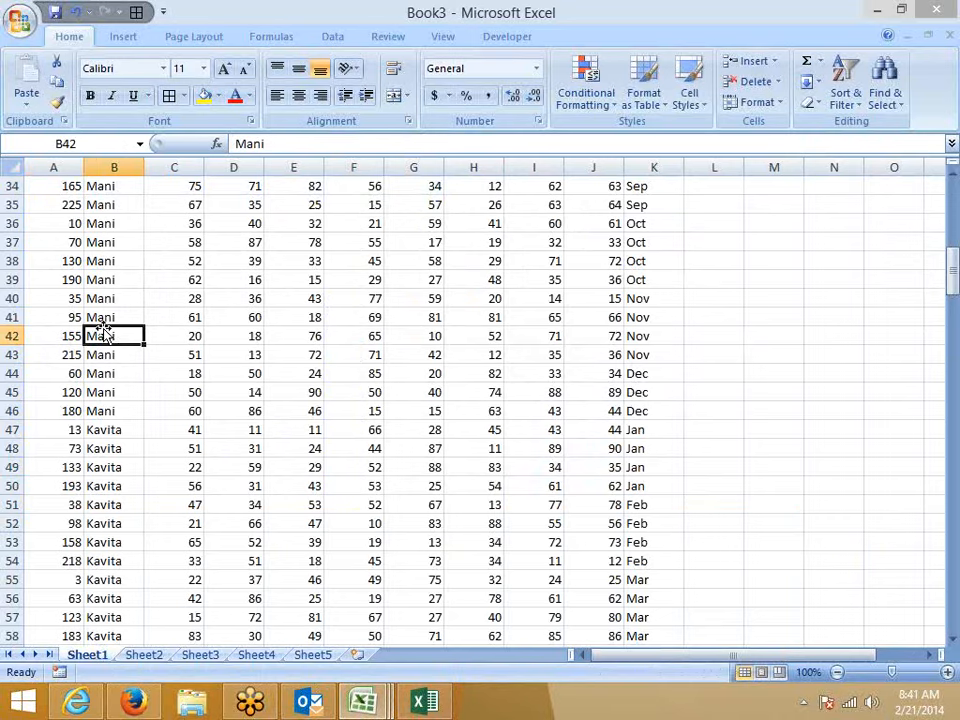
key(ctrl+Up)
key(Down)
key(Down)
key(Down)
key(Down)
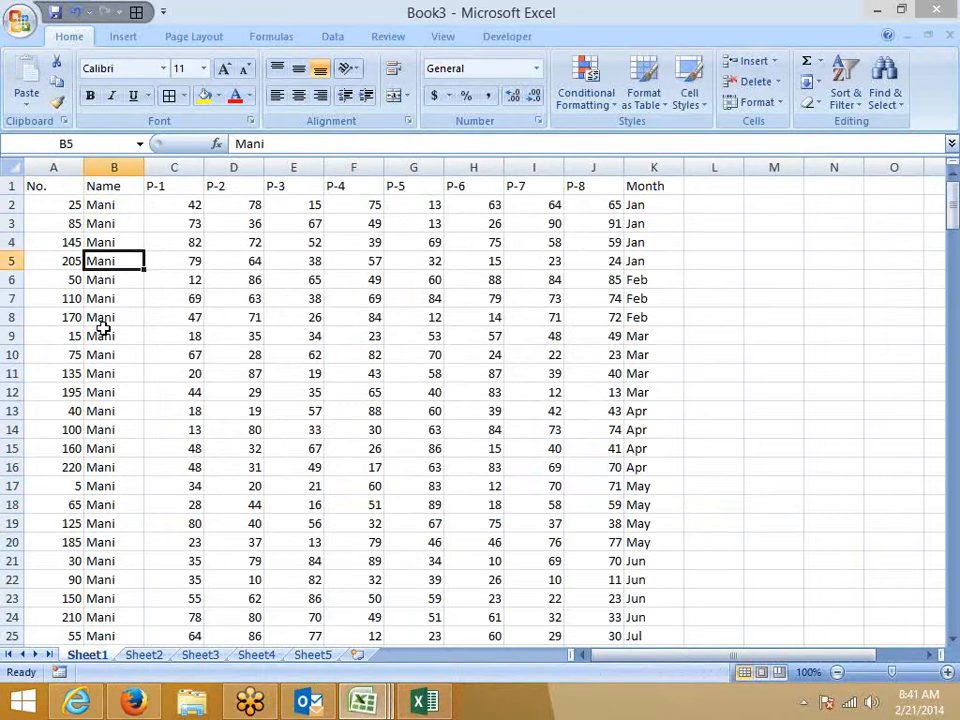
key(Up)
text(m)
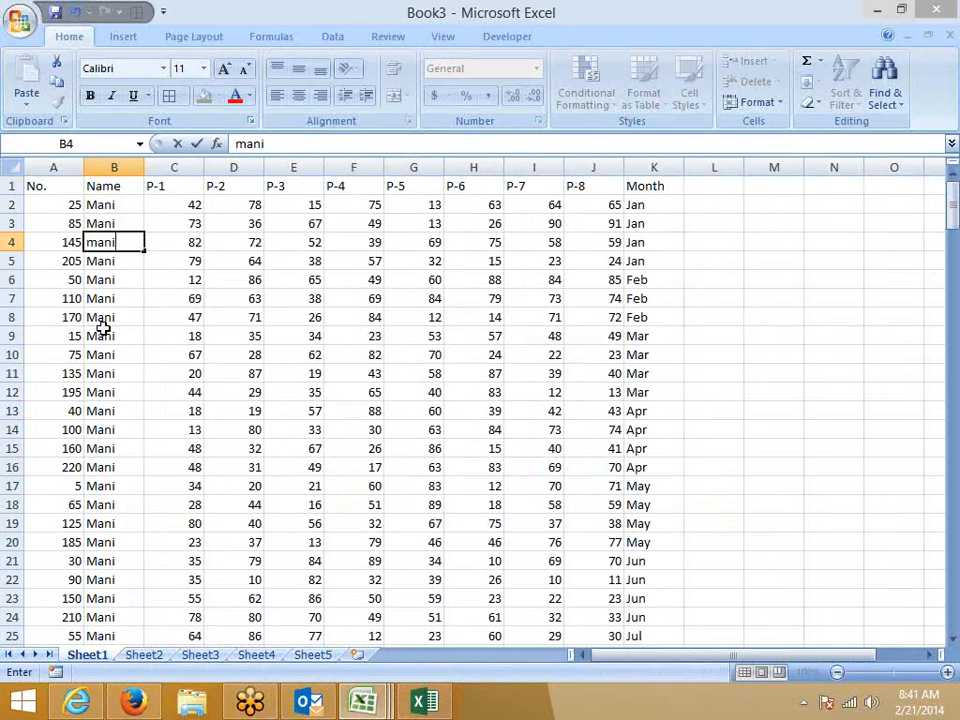
key(Return)
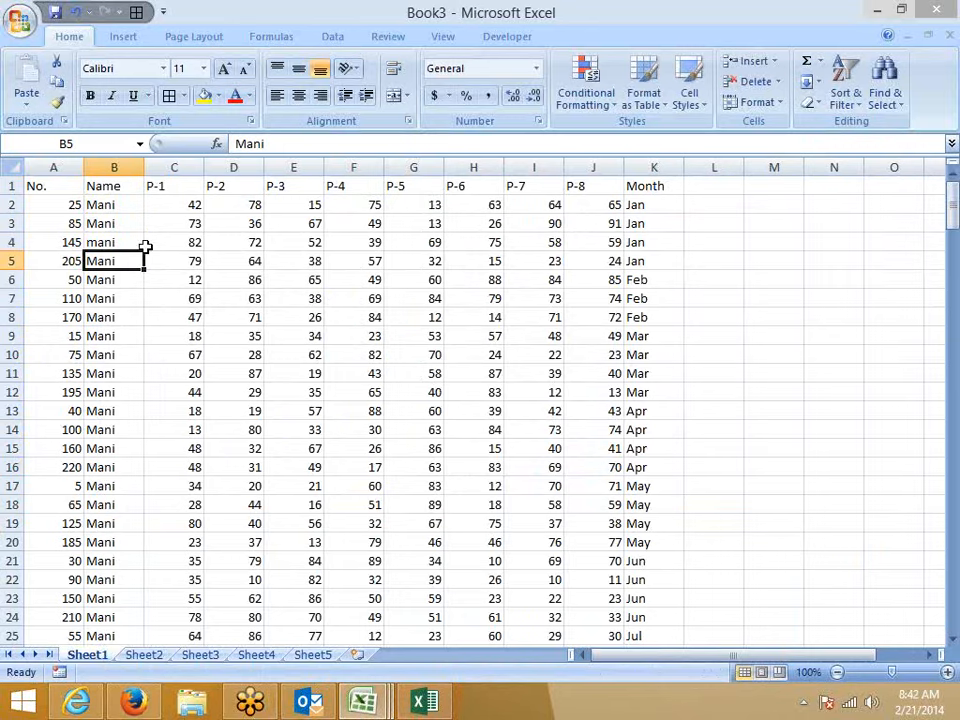
Step: Custom sort the table by Name values in the existing custom list order, with Case sensitive turned on
click(846, 78)
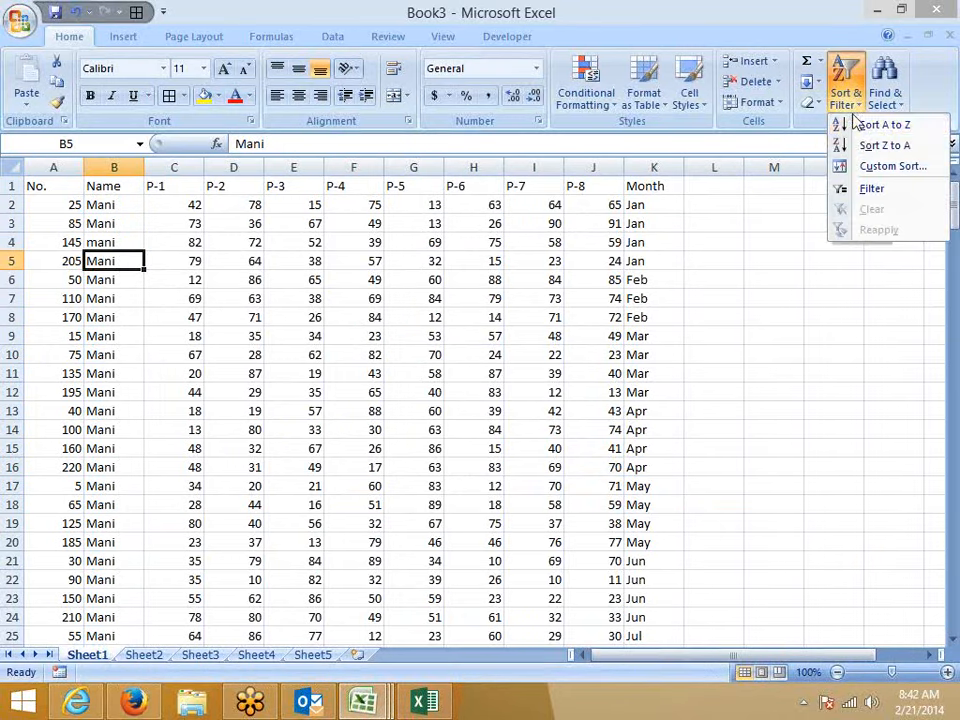
click(866, 166)
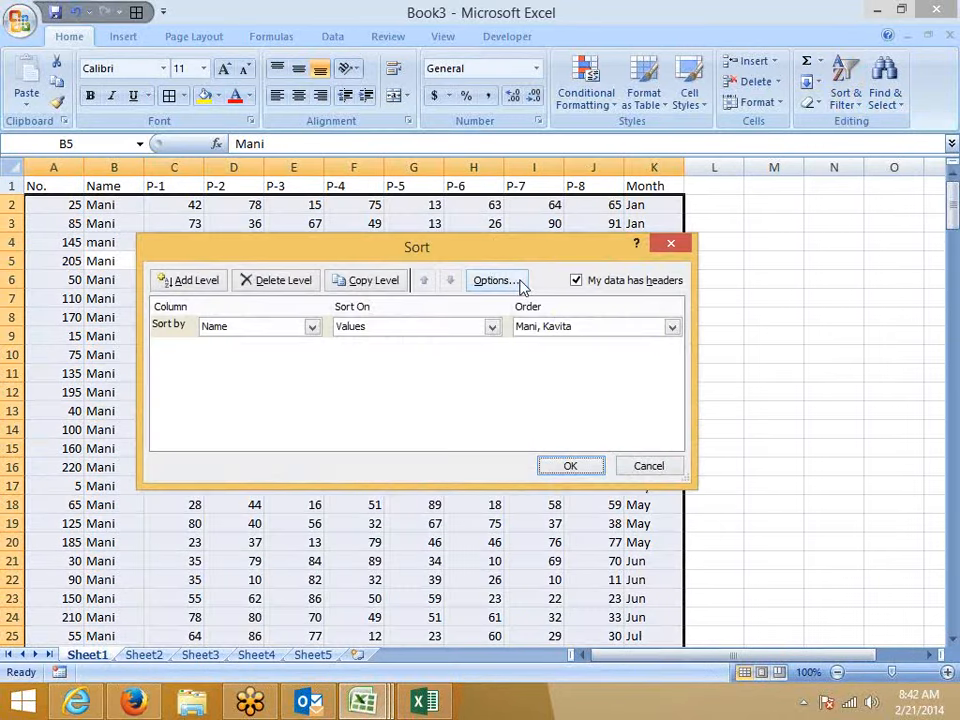
click(514, 285)
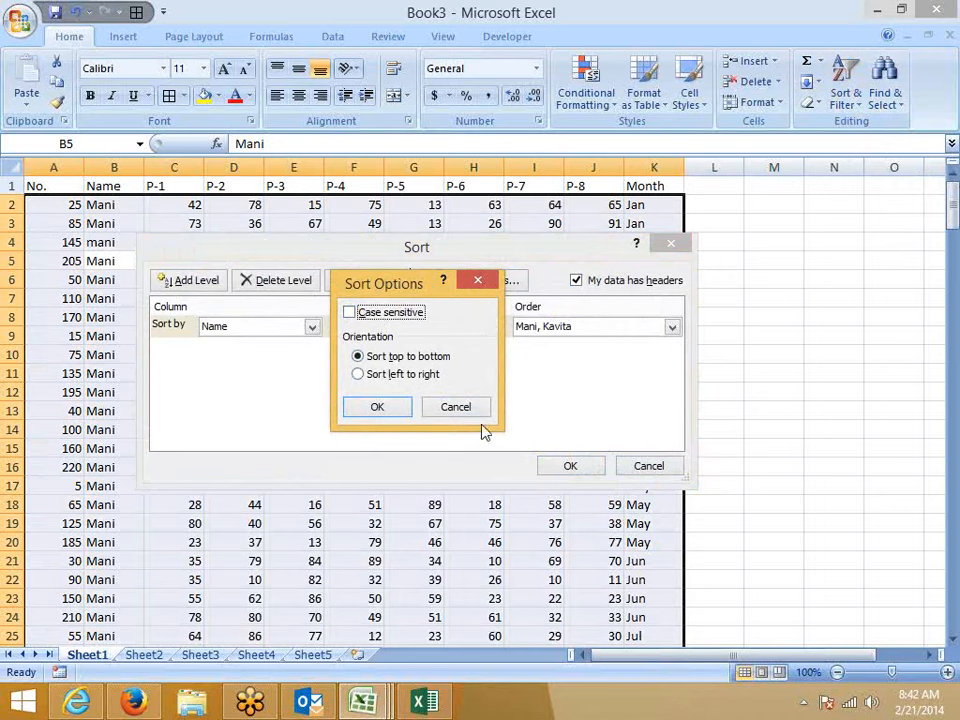
click(350, 312)
click(400, 413)
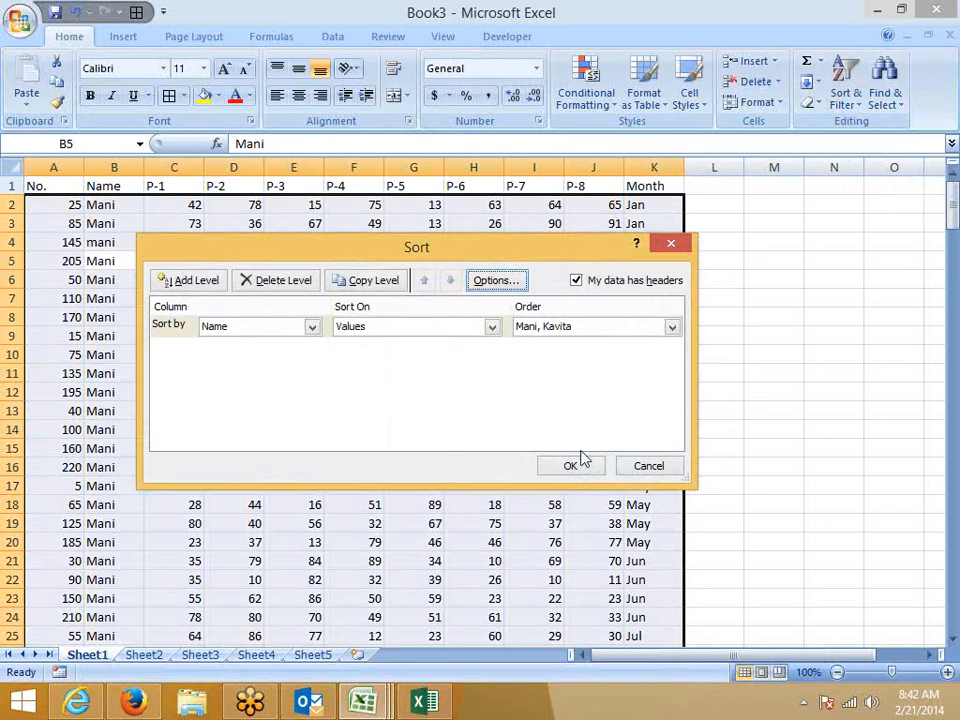
click(573, 469)
Step: Examine the sorted table from first to last row to see how the names are ordered
scroll(391, 456, down, 9)
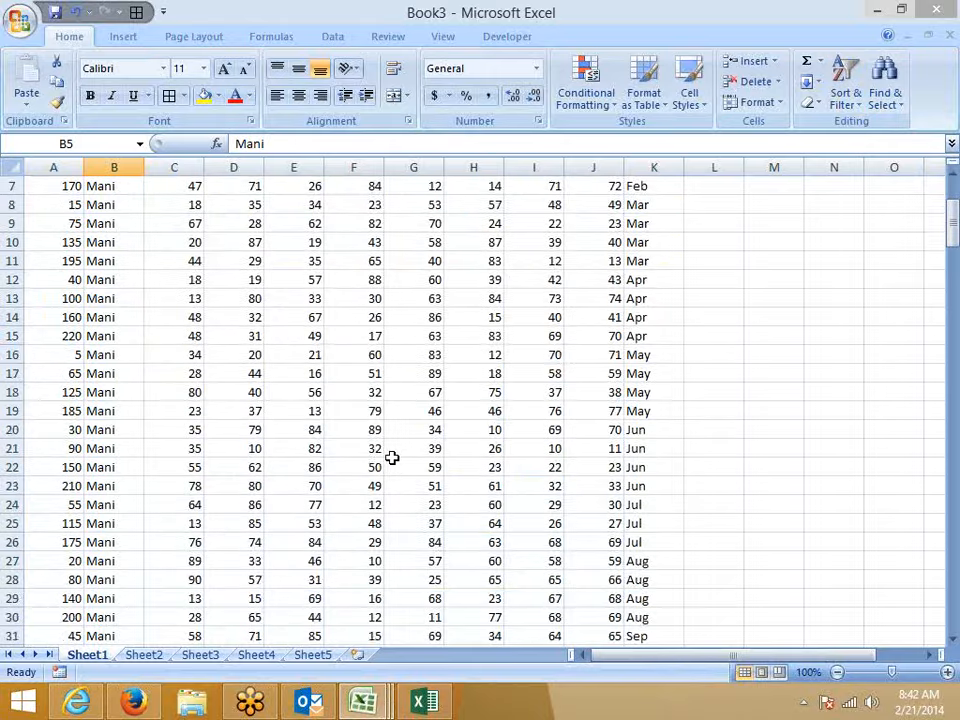
scroll(391, 456, up, 9)
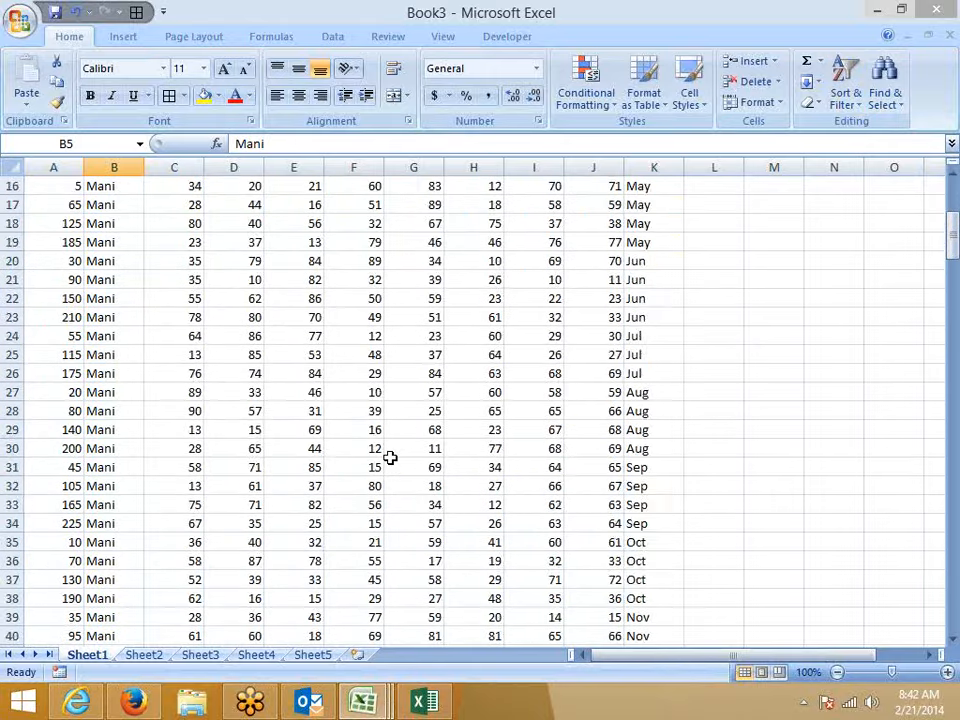
scroll(392, 456, down, 12)
scroll(394, 445, down, 20)
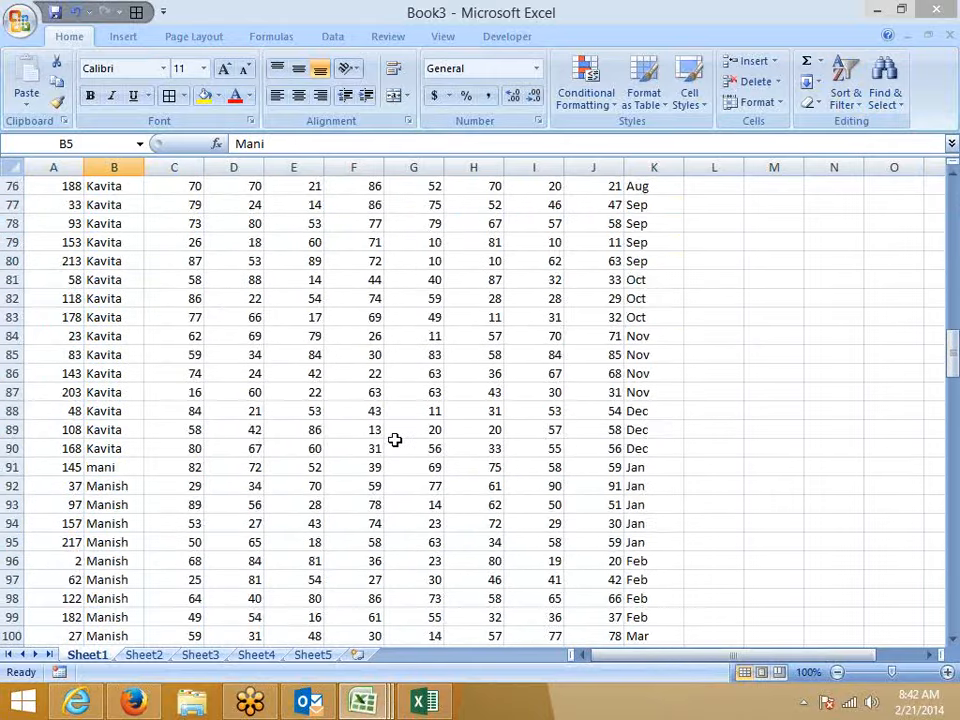
scroll(399, 440, down, 15)
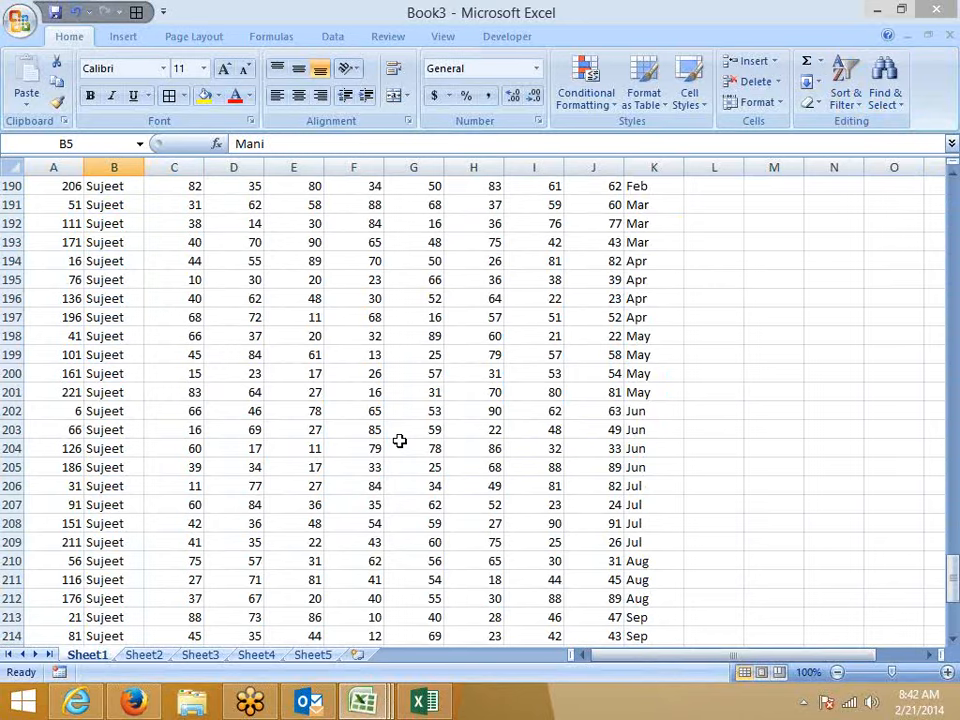
scroll(398, 438, up, 8)
scroll(396, 430, up, 14)
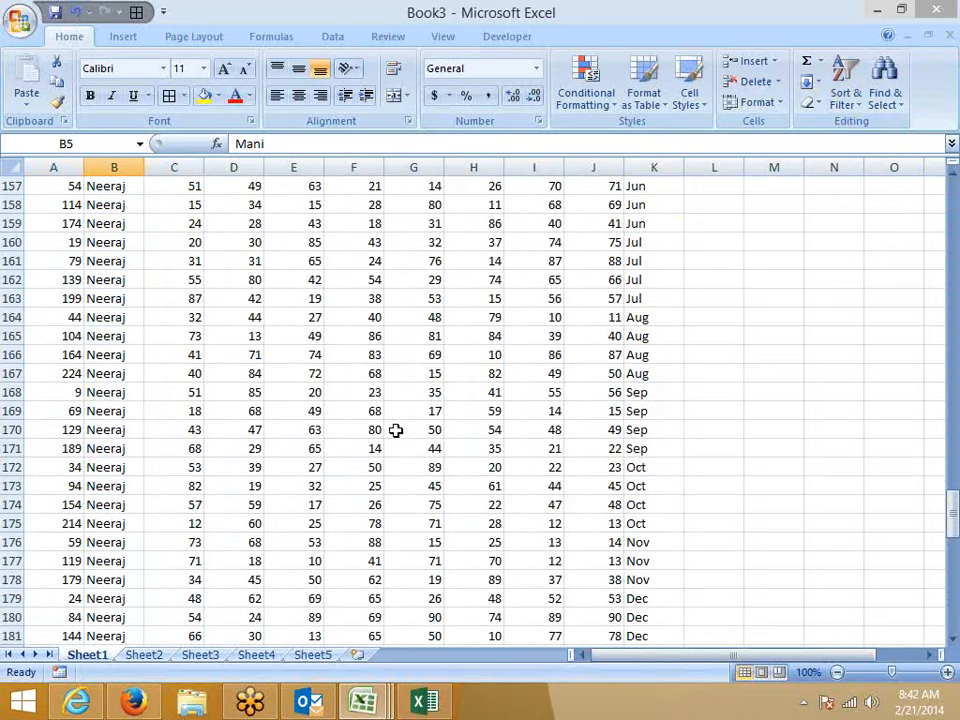
scroll(396, 430, down, 10)
scroll(396, 430, down, 13)
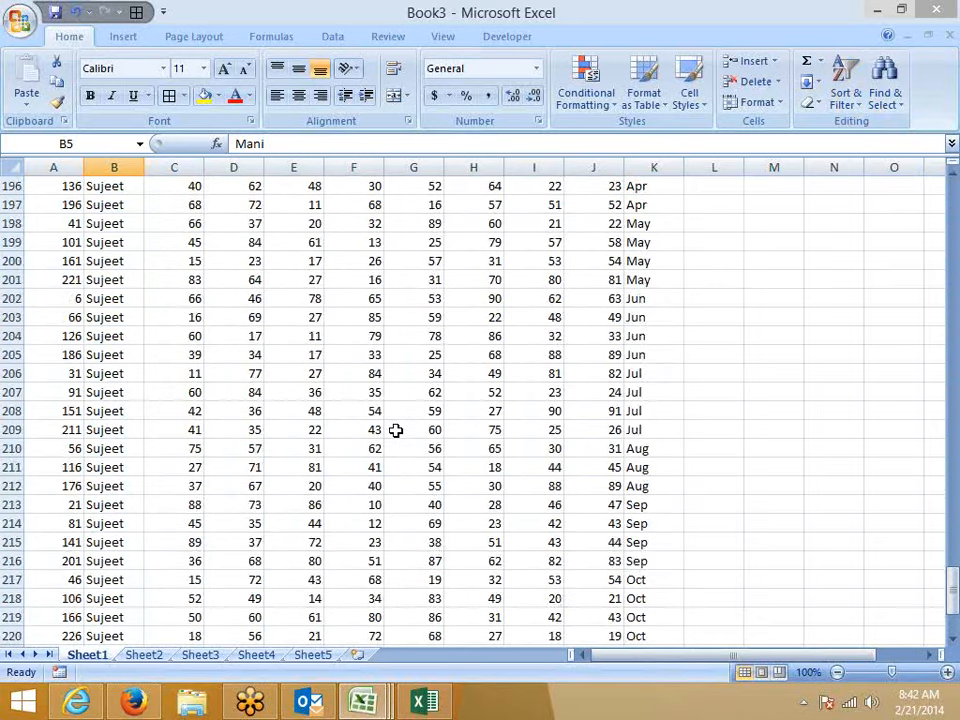
scroll(396, 430, up, 20)
scroll(396, 430, up, 20)
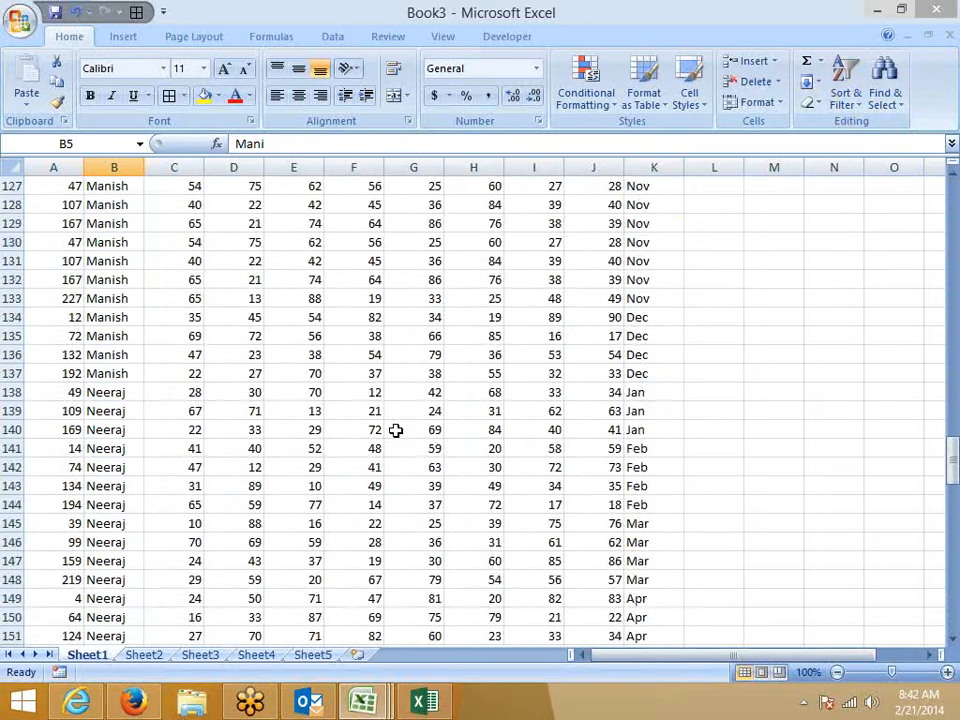
scroll(396, 430, up, 16)
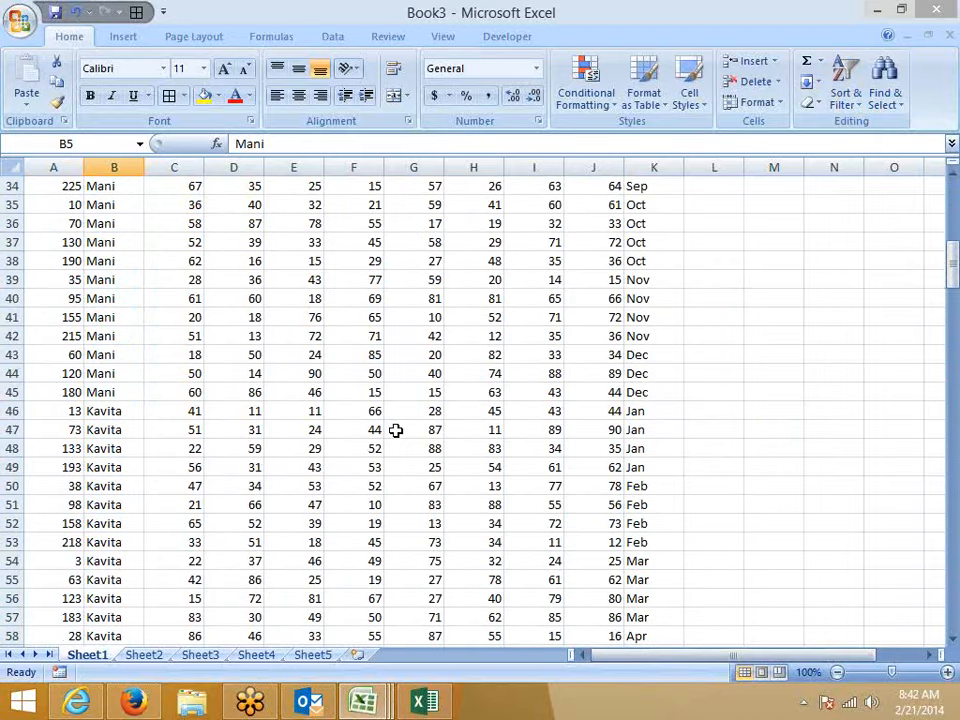
scroll(396, 430, up, 6)
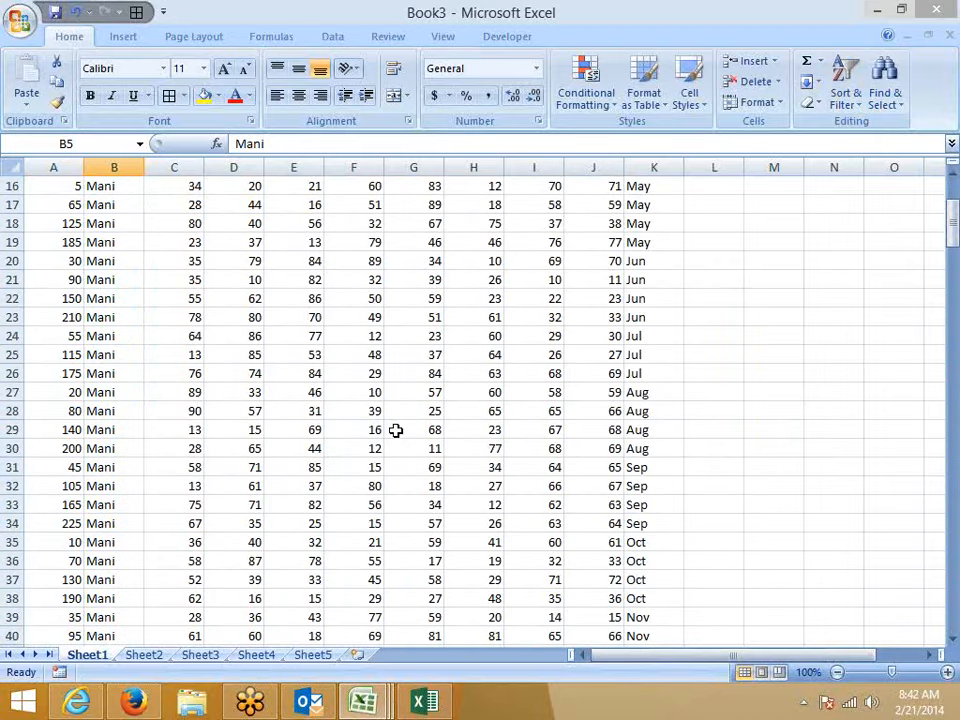
scroll(396, 430, up, 5)
scroll(396, 430, down, 1)
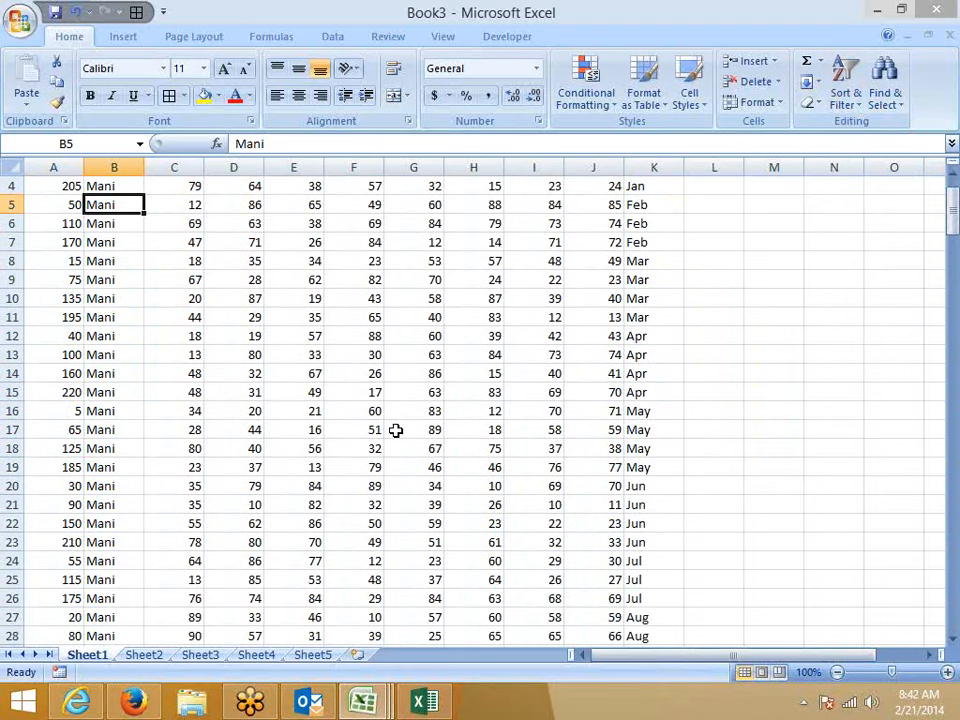
scroll(396, 430, down, 6)
scroll(396, 430, up, 7)
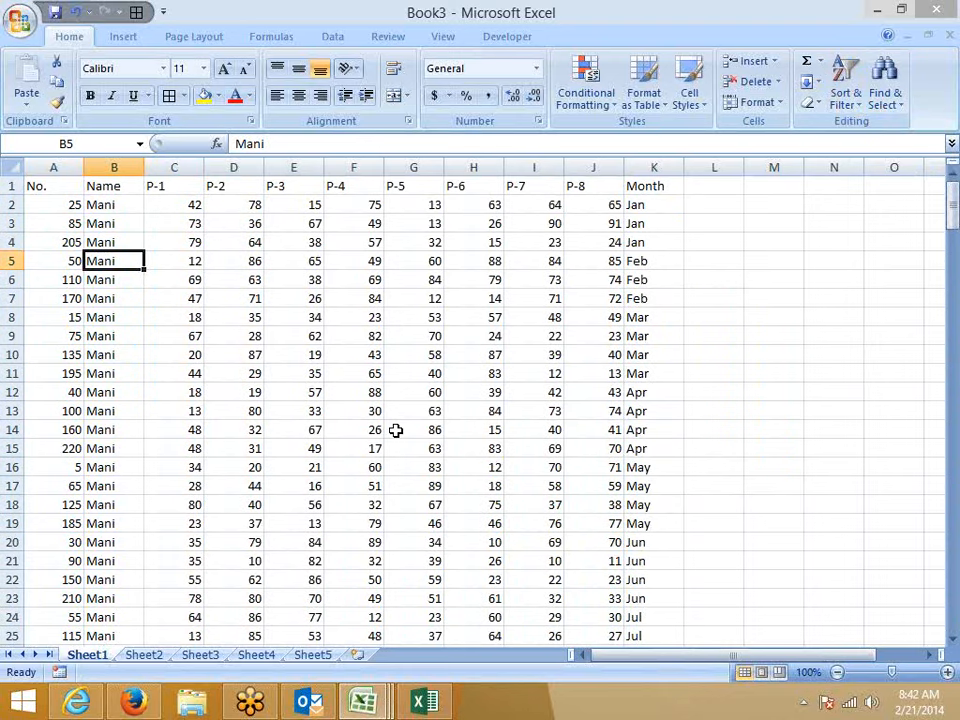
Step: Locate the row with the lowercase name and compare its position with the capitalized names around it
scroll(396, 430, down, 9)
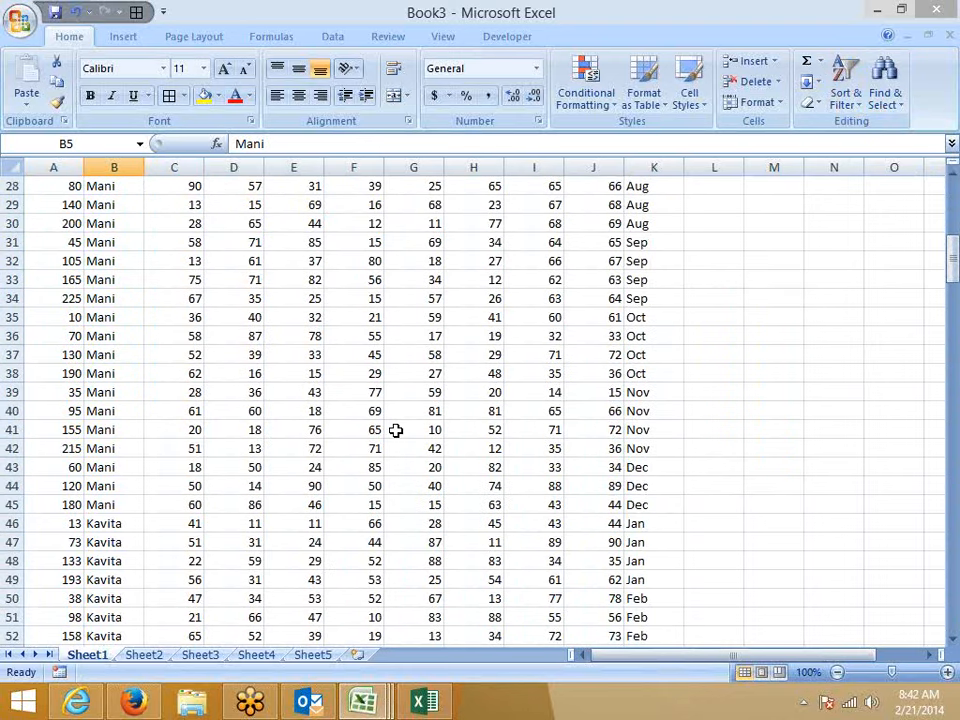
scroll(396, 430, down, 18)
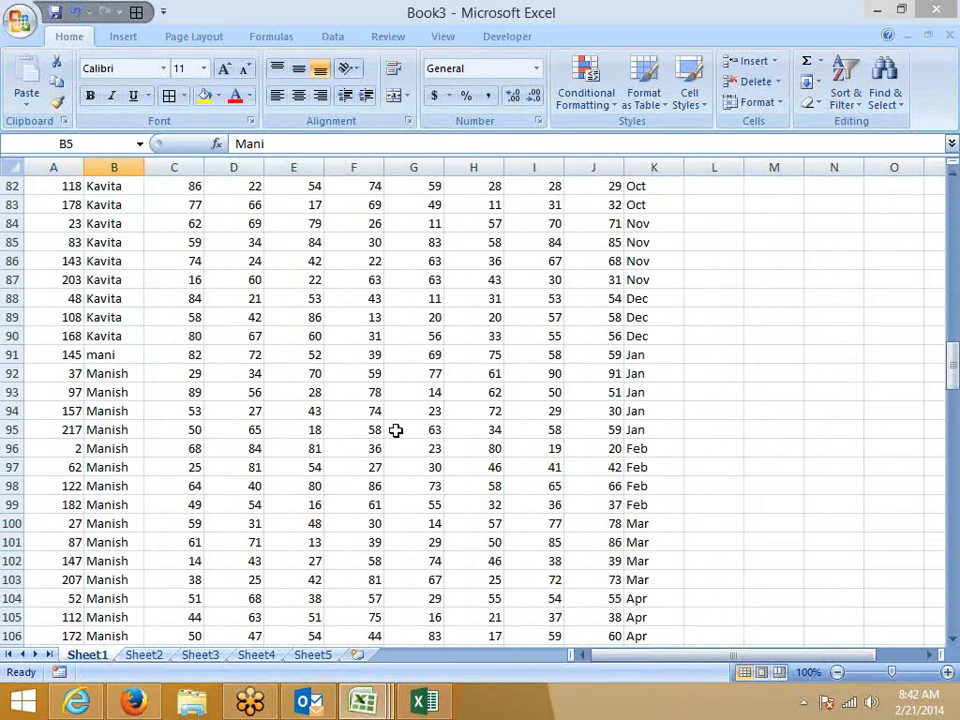
drag(99, 356, 585, 351)
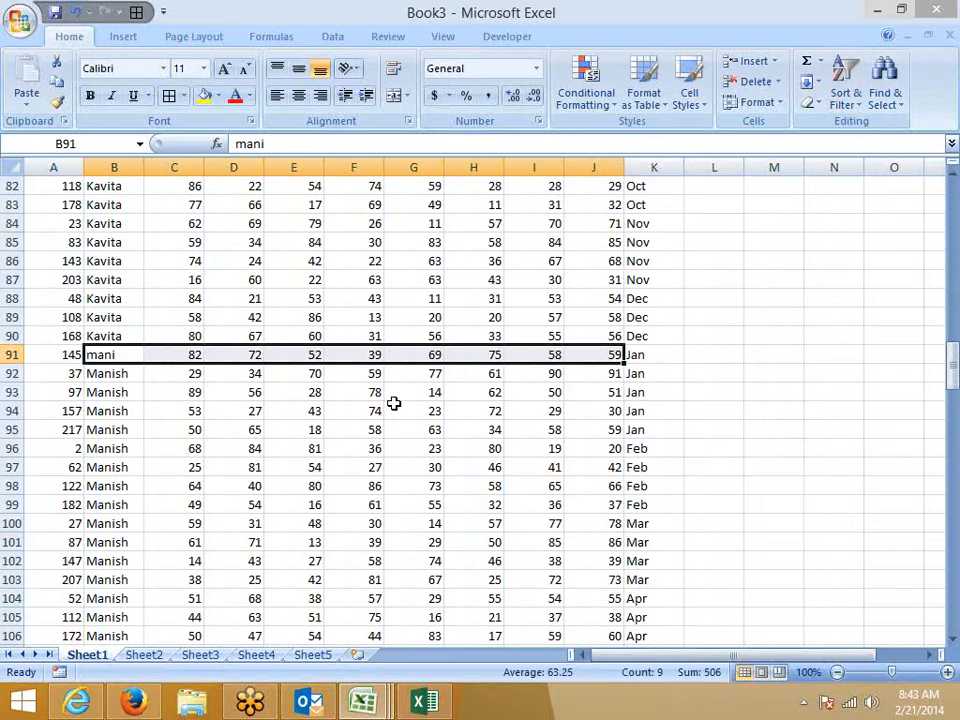
scroll(394, 403, up, 1)
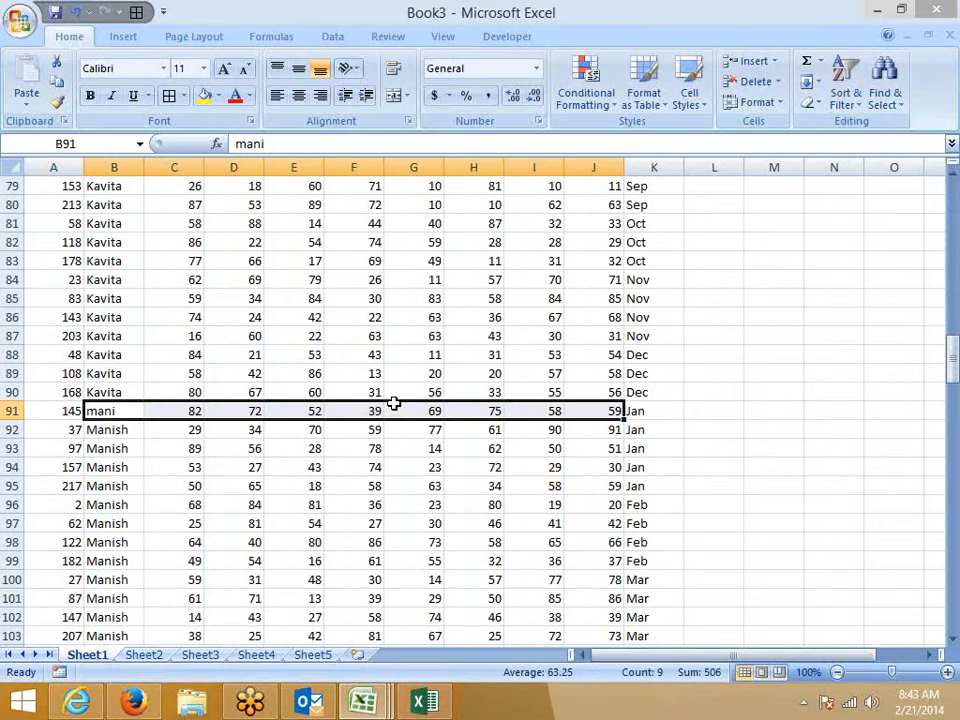
scroll(212, 403, up, 3)
click(124, 542)
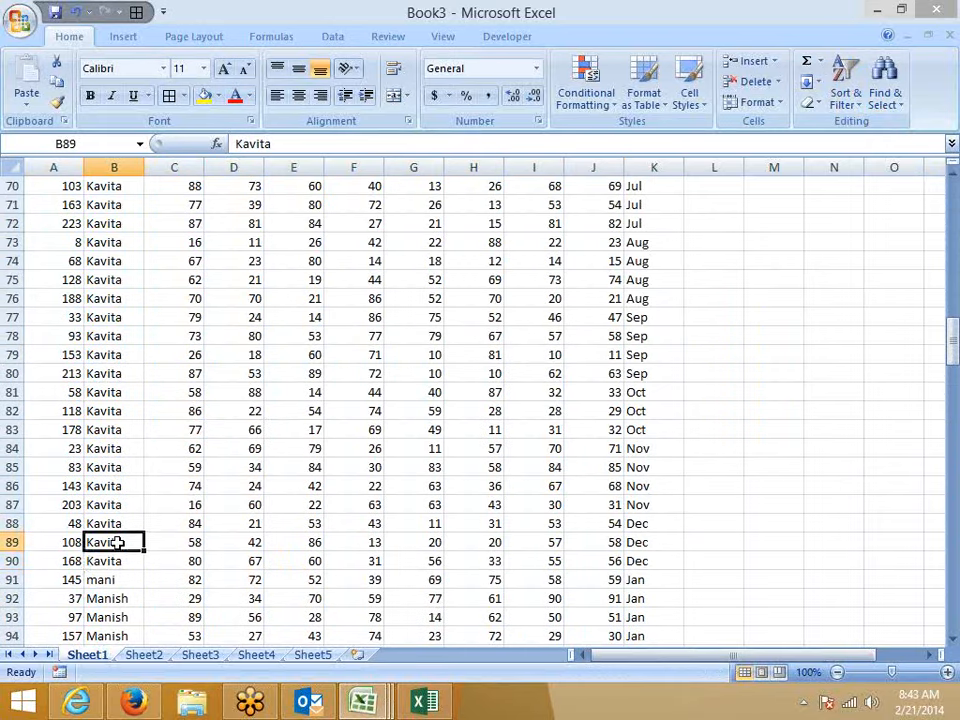
click(113, 552)
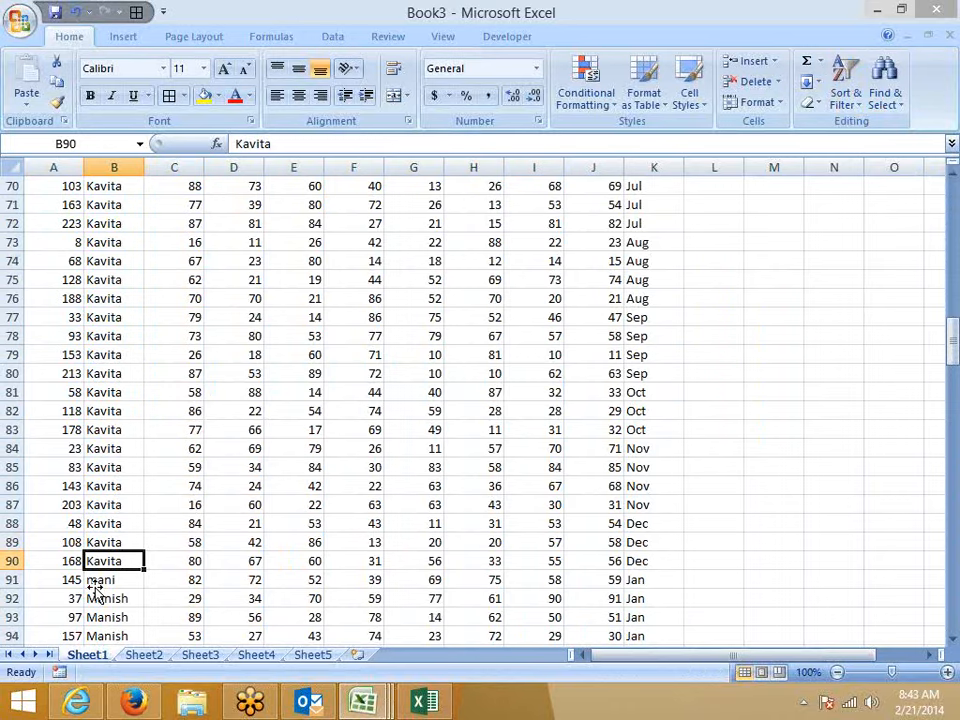
click(94, 582)
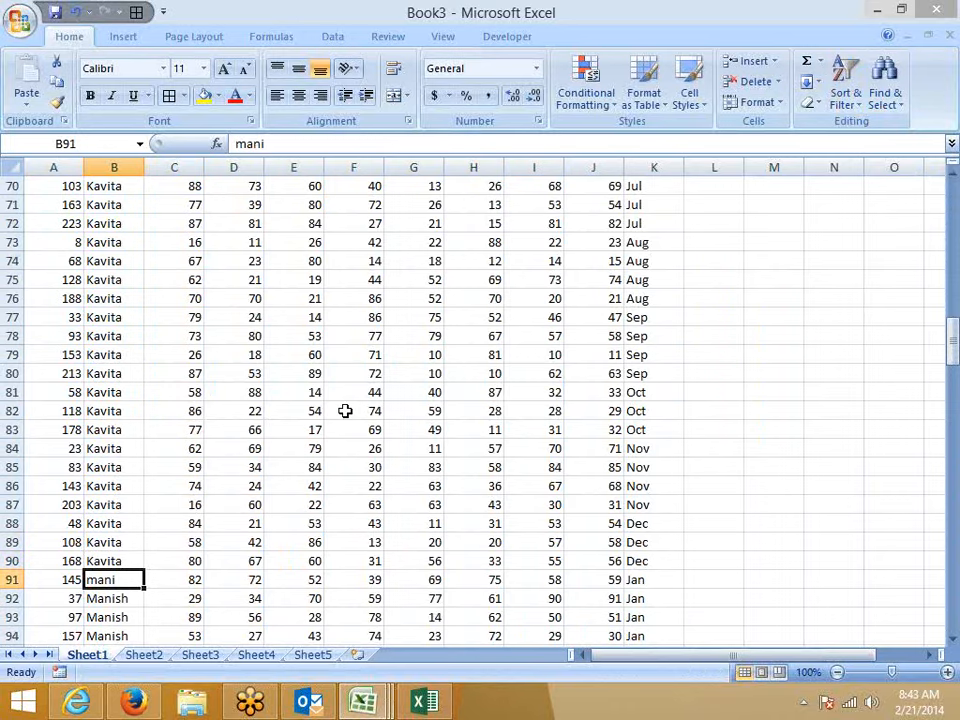
scroll(345, 411, up, 19)
scroll(345, 411, up, 4)
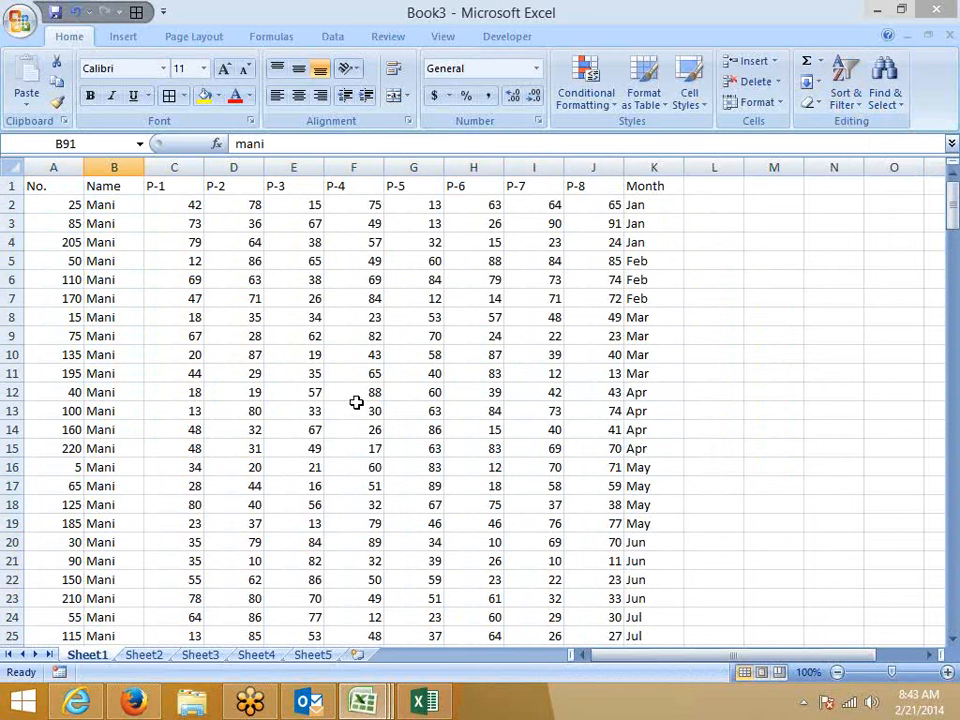
Step: Review the Match case option in the expanded Find and Replace settings and close the dialog without searching
click(340, 355)
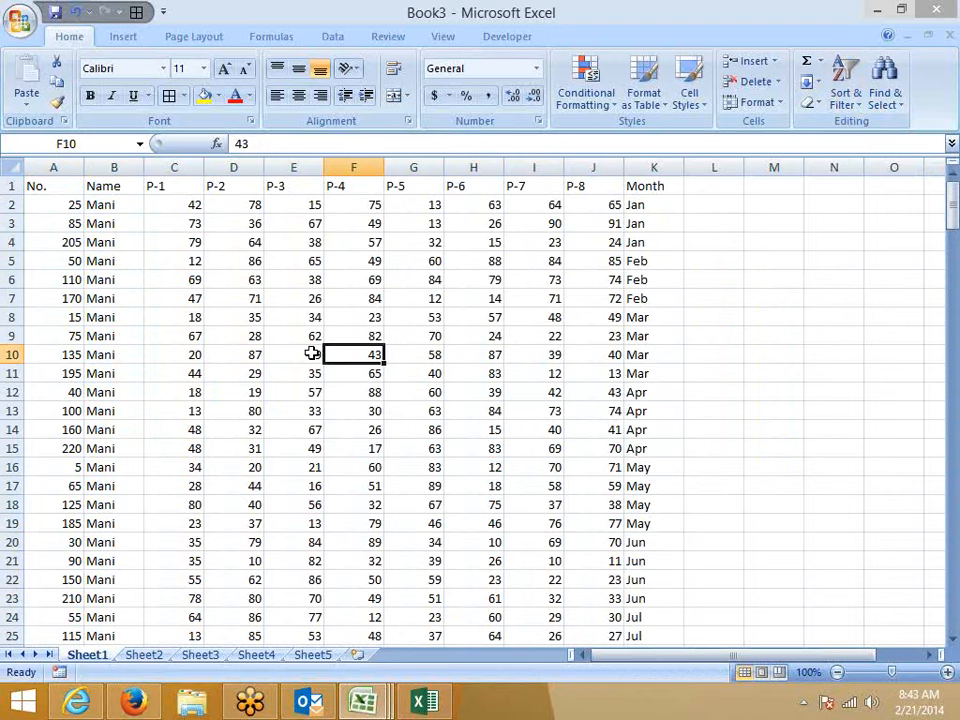
key(ctrl+f)
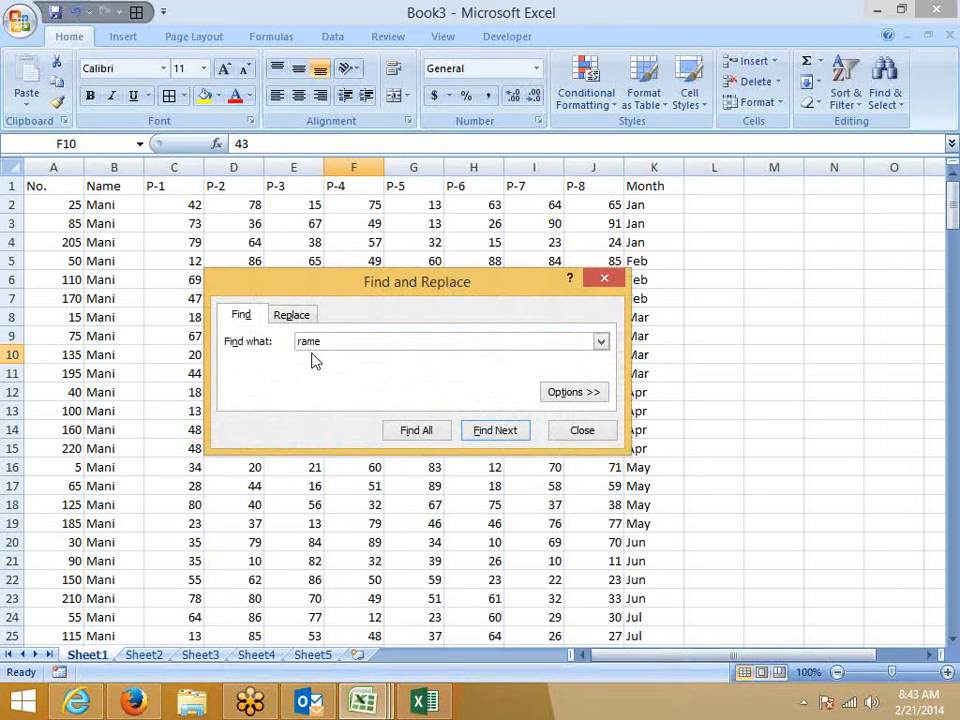
click(566, 395)
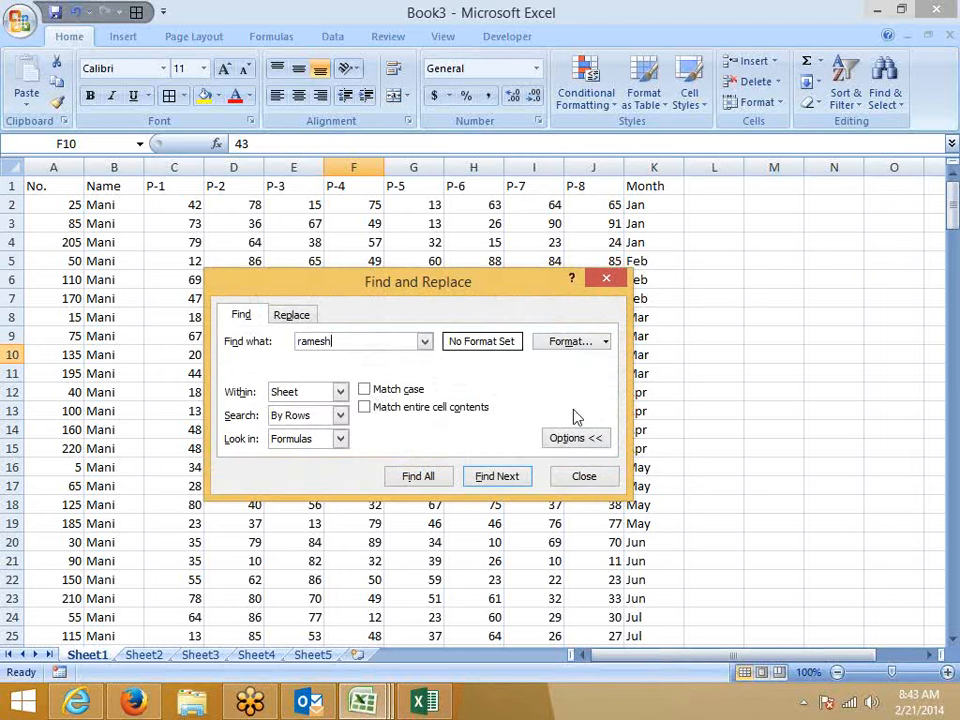
click(368, 390)
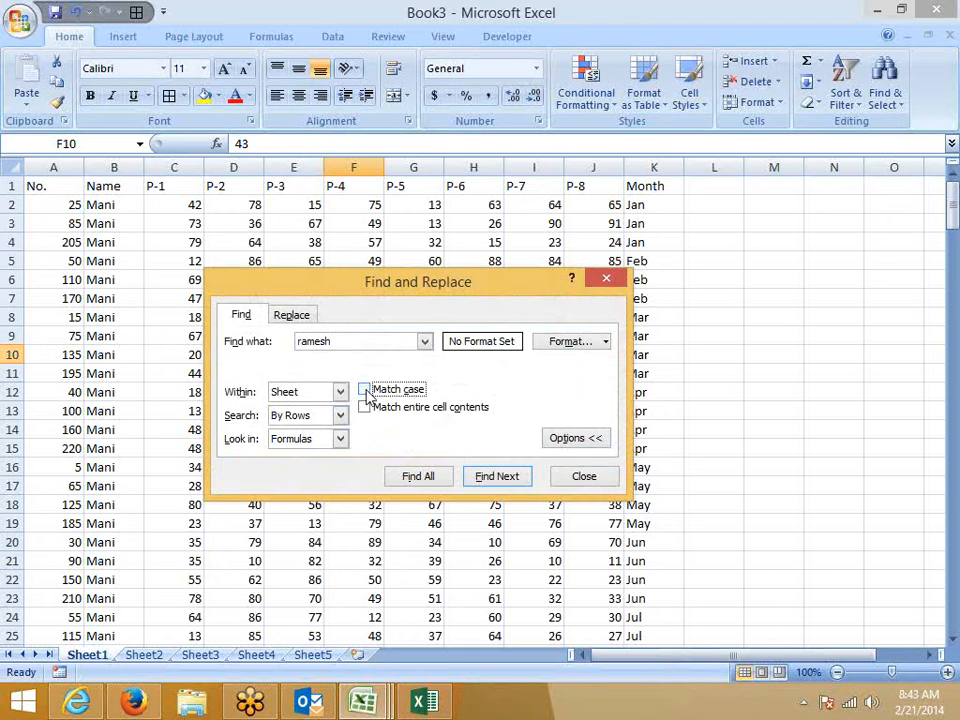
click(586, 476)
Step: Turn on Filter for the data table's header row and select cell B3 in the Name column
click(470, 375)
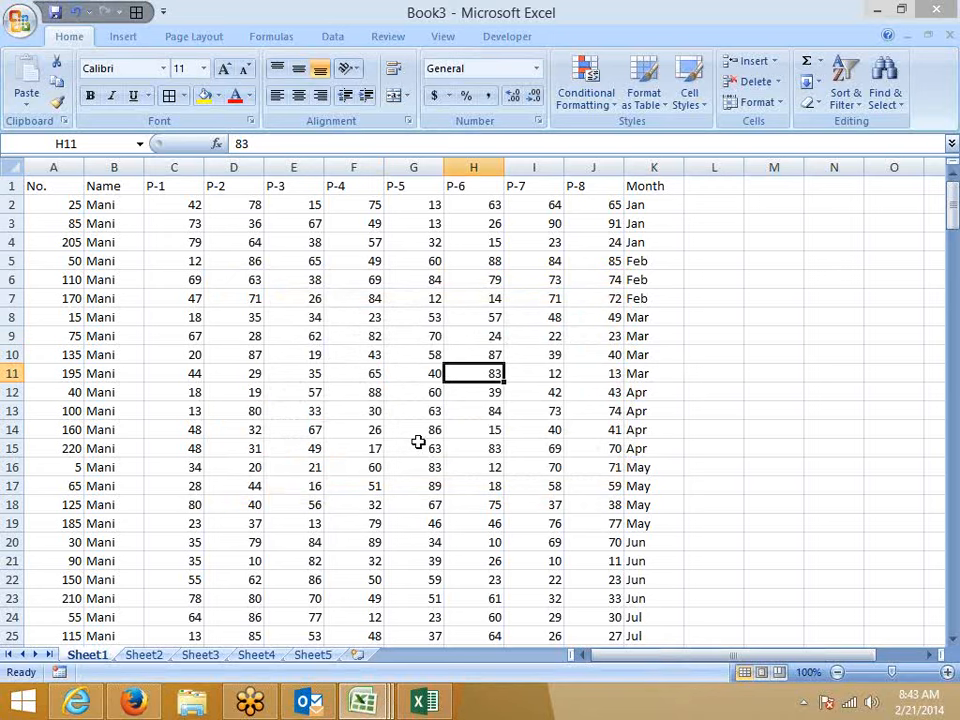
click(846, 97)
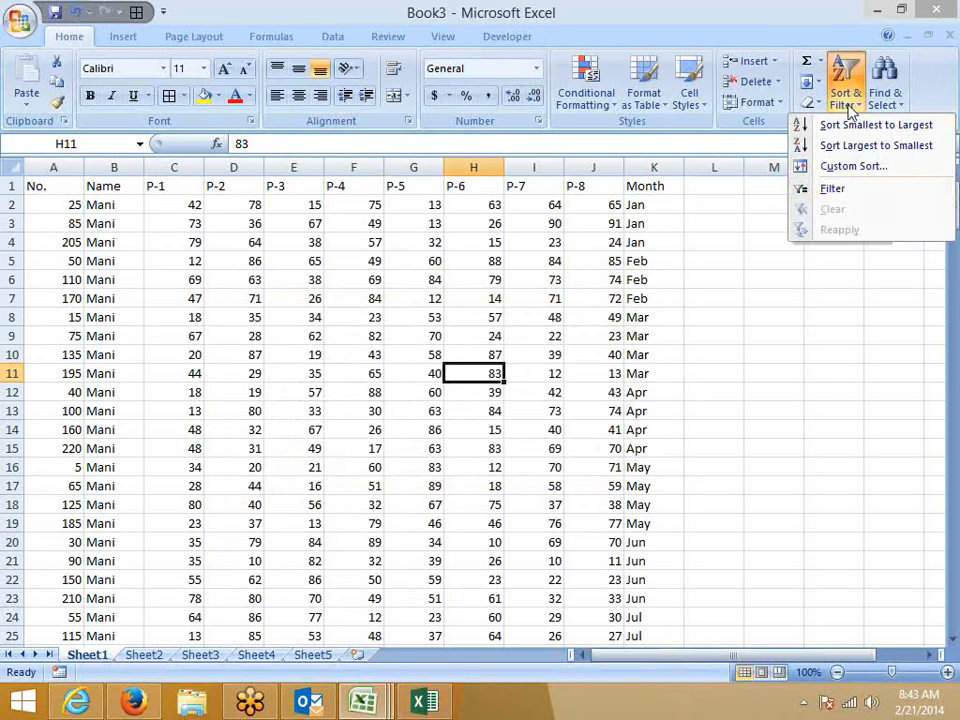
click(838, 197)
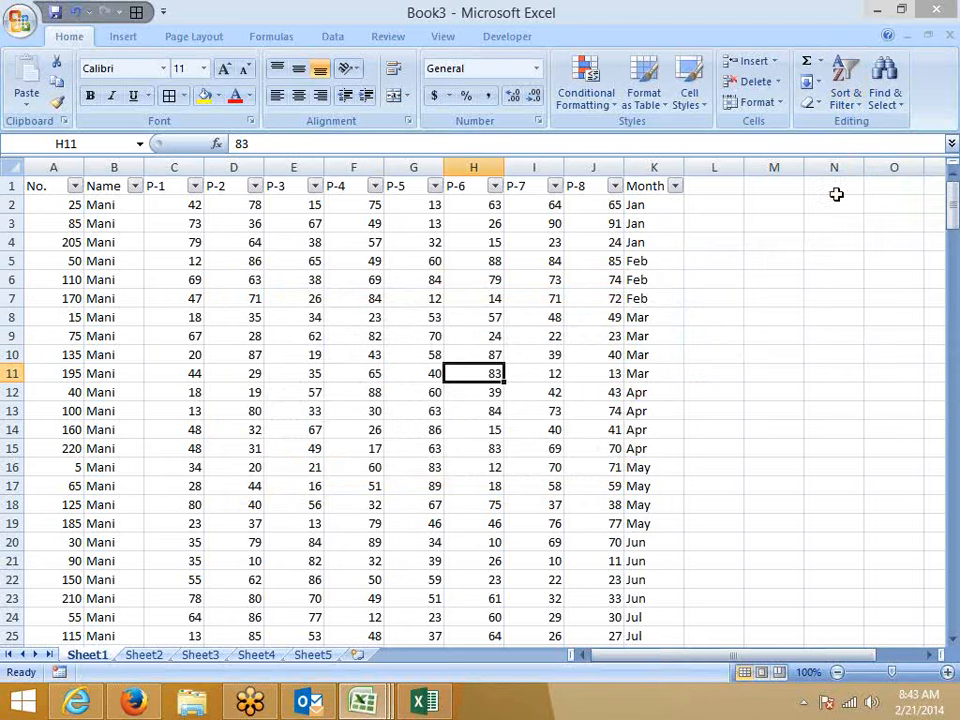
click(104, 222)
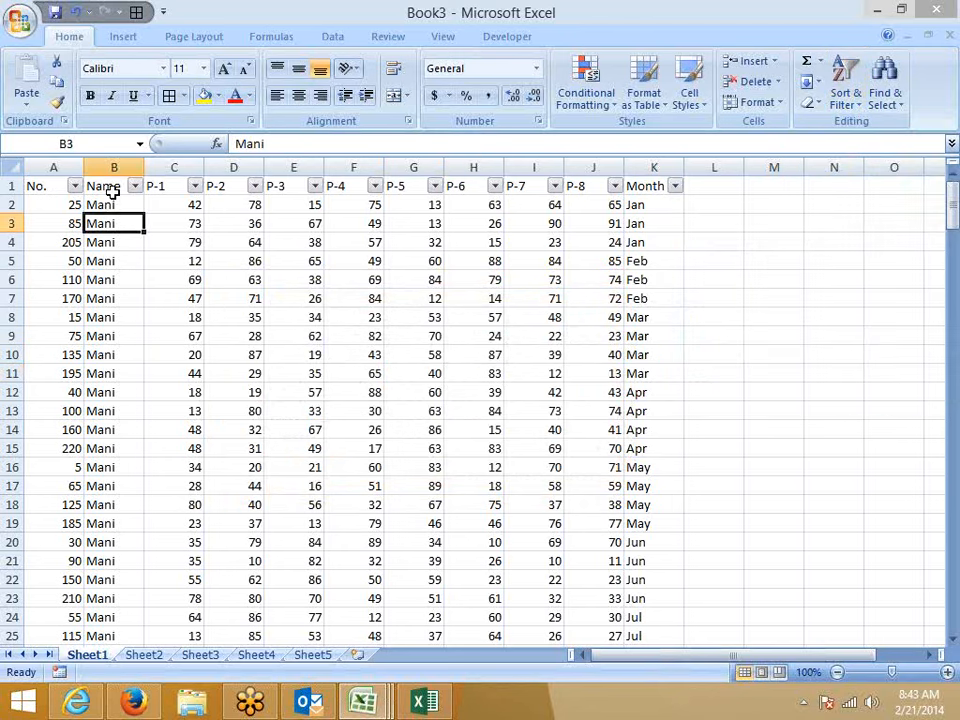
Step: Uncheck and recheck all names in the Name column's filter list, and leave the list without applying a filter
click(110, 187)
click(134, 186)
click(60, 336)
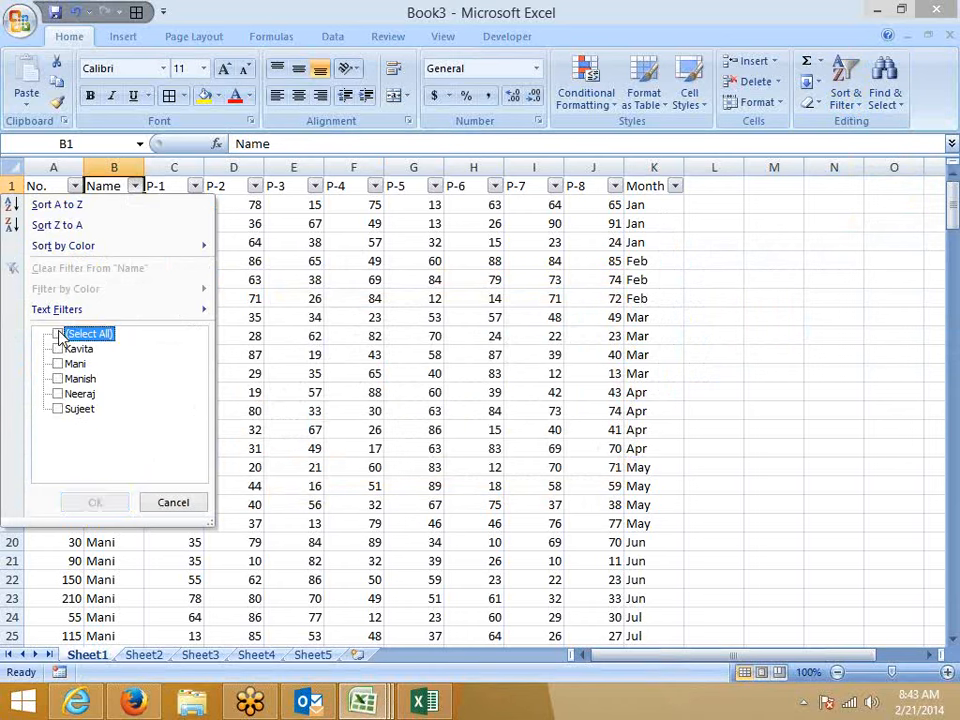
click(58, 338)
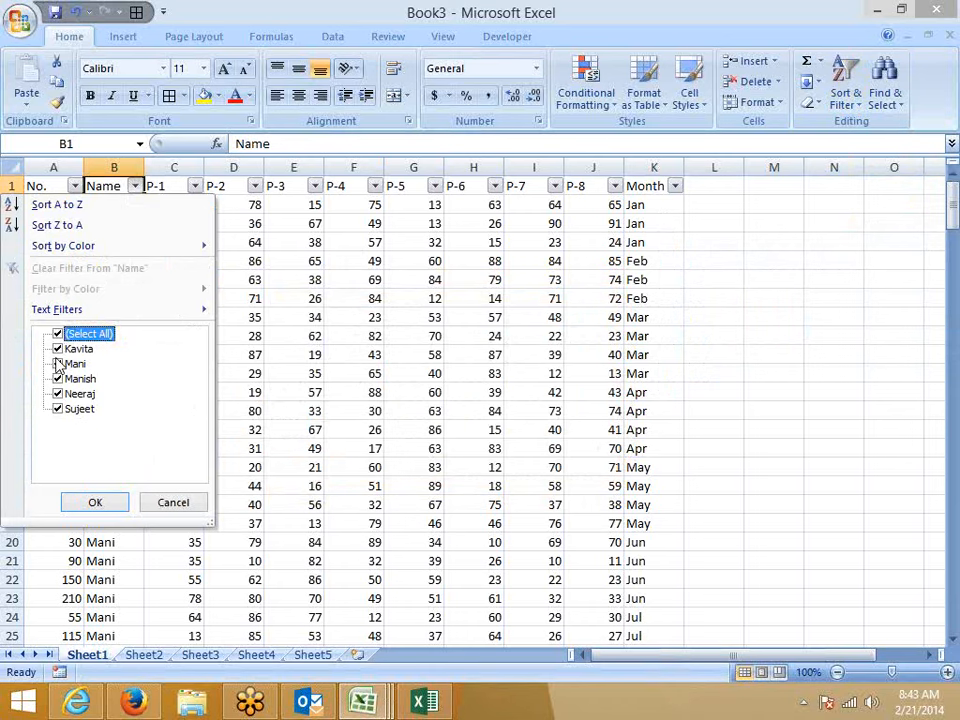
click(308, 378)
click(229, 224)
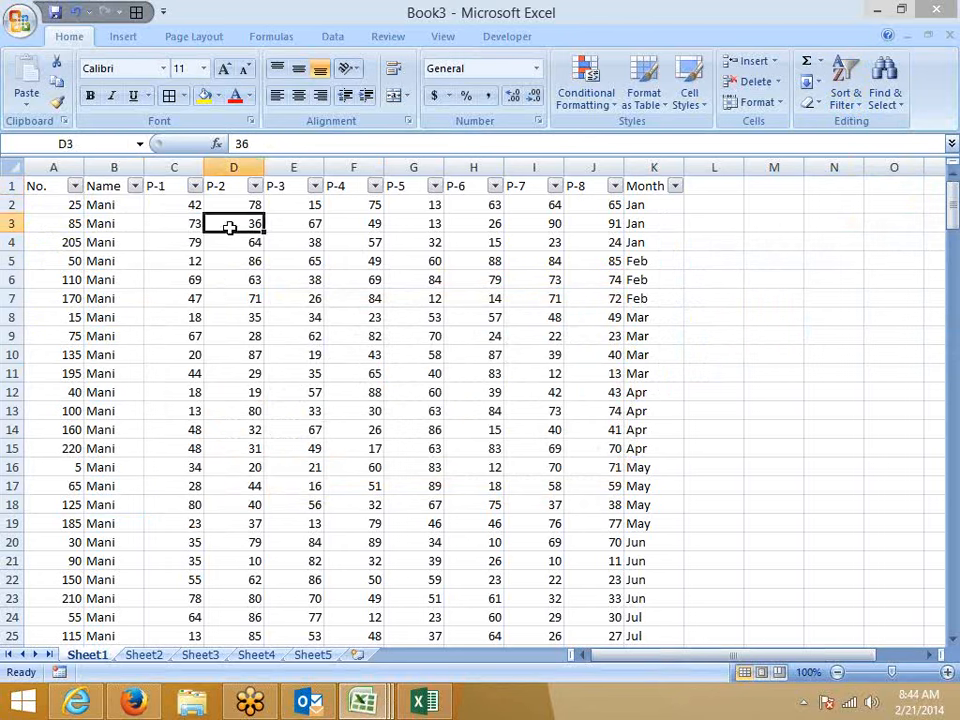
Step: Review the Name column's text filter conditions and the Custom AutoFilter dialog, and cancel without setting a condition
click(166, 187)
click(134, 186)
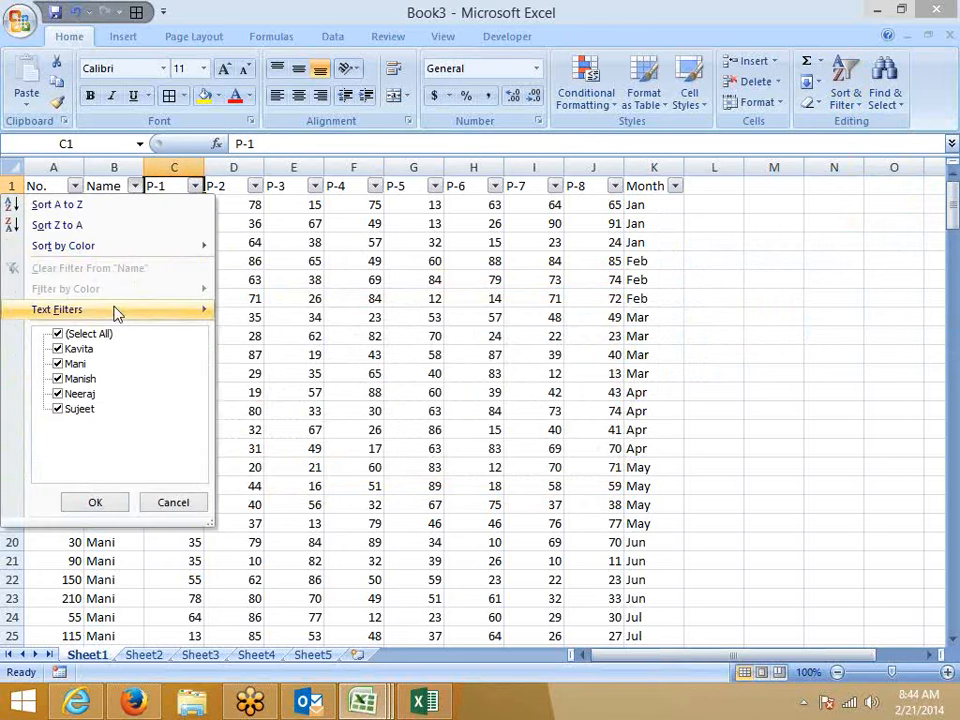
mouse_move(116, 316)
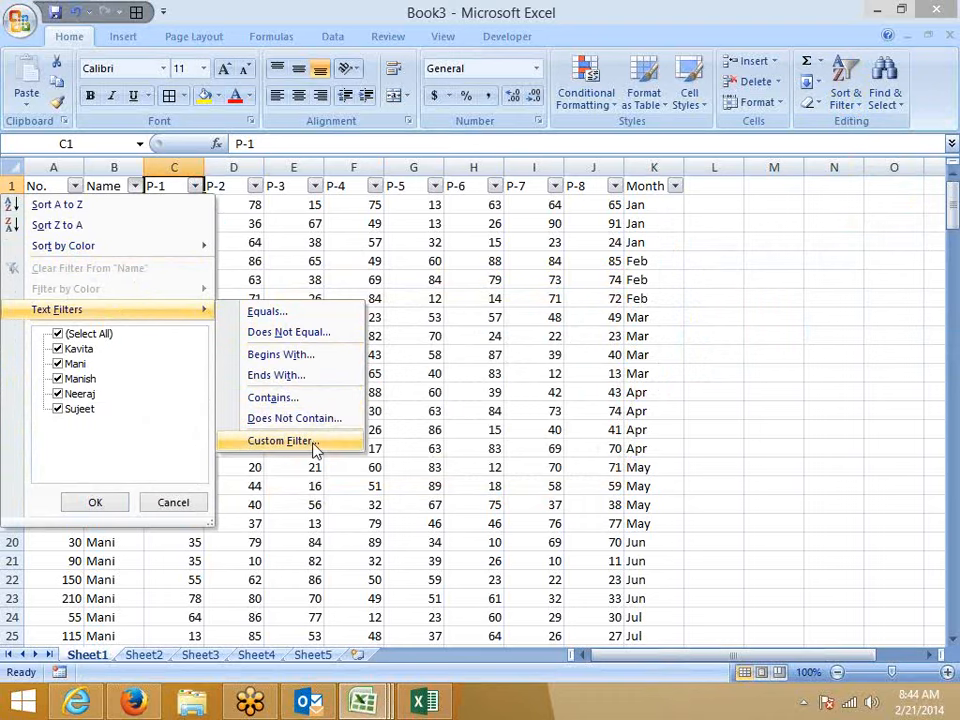
click(280, 441)
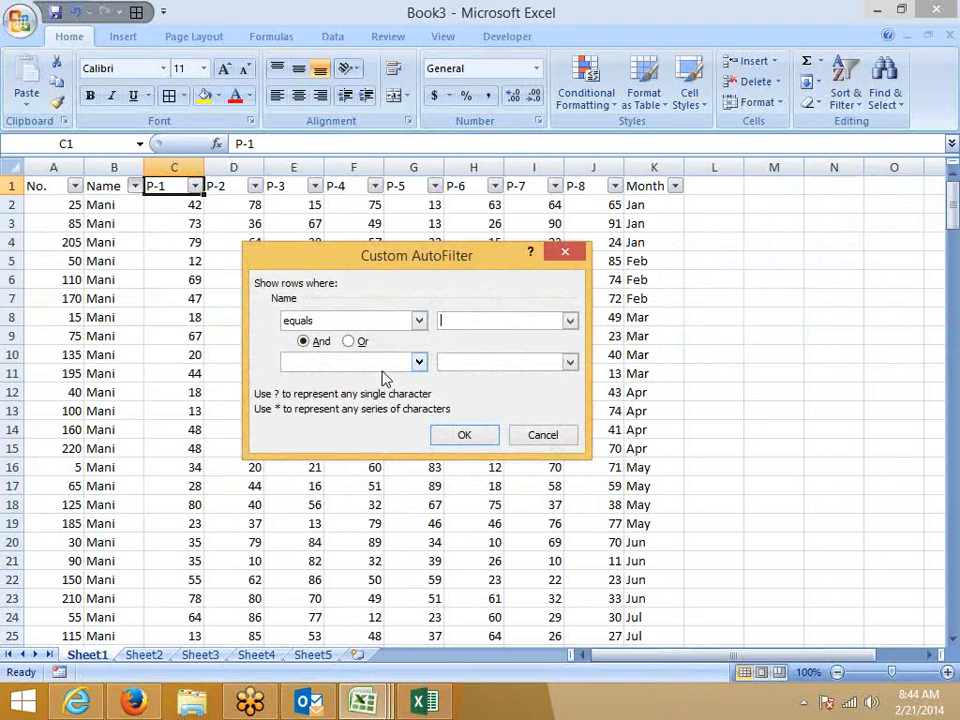
click(525, 444)
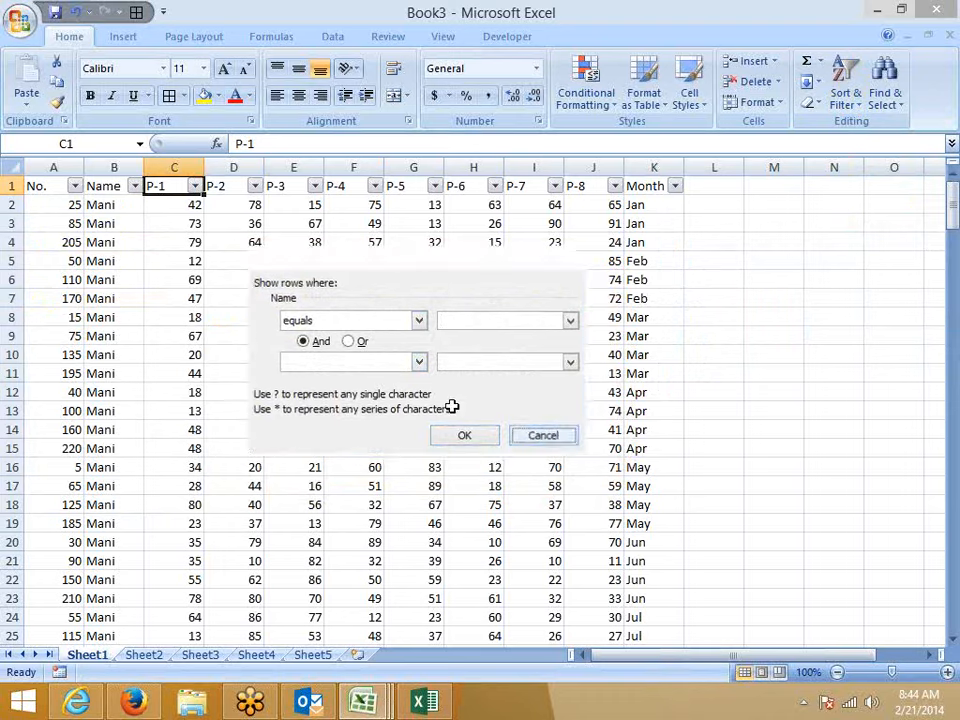
Step: Filter the Name column to names that begin with "m" and look through the filtered rows
click(134, 186)
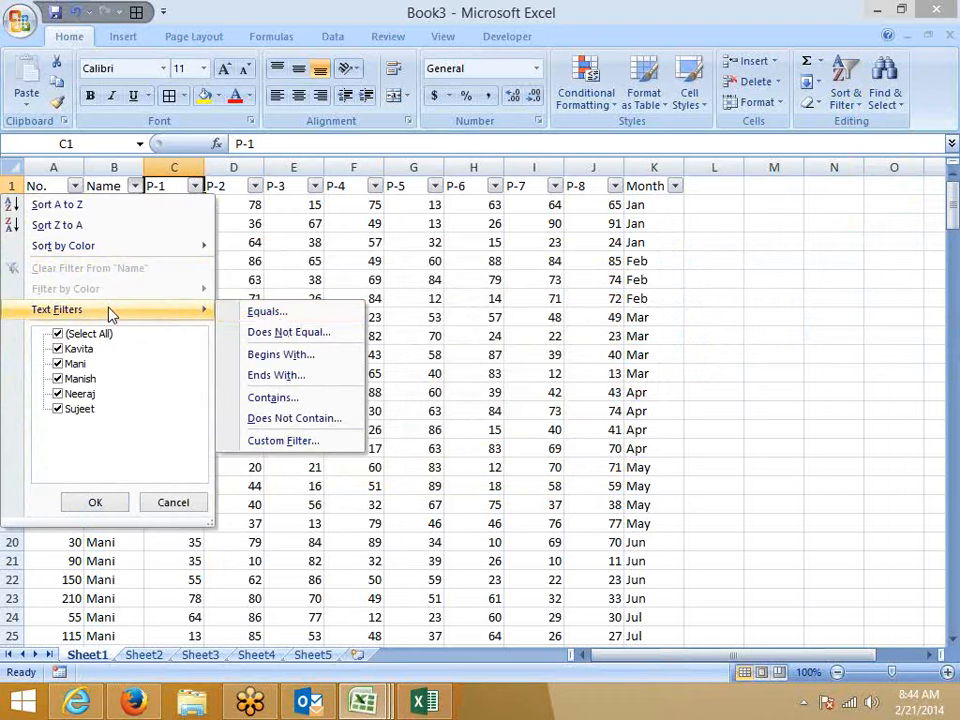
click(284, 354)
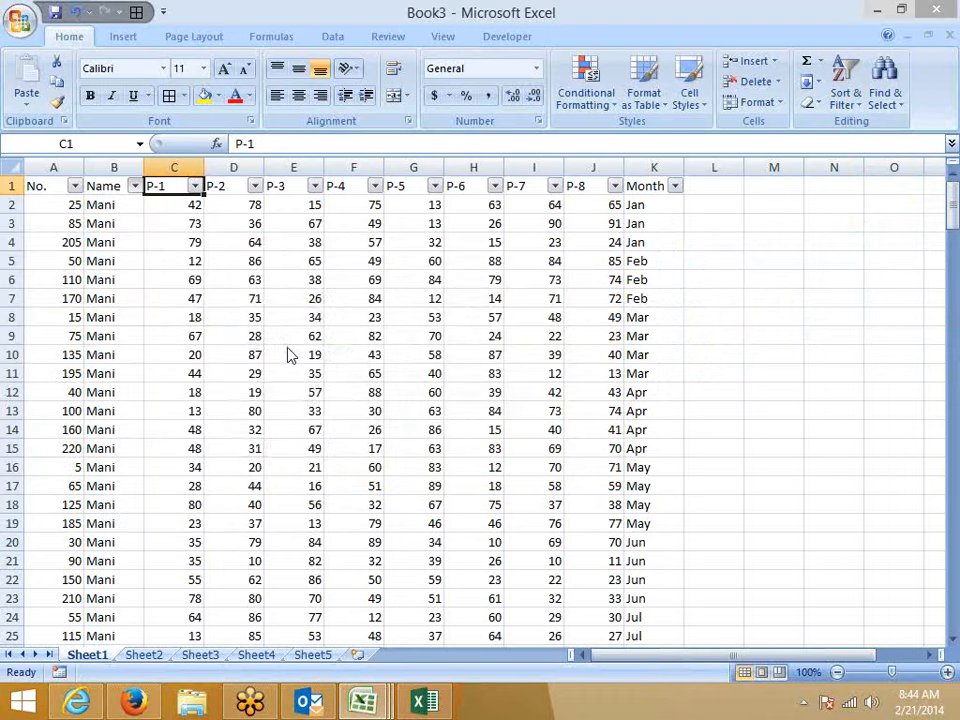
text(m)
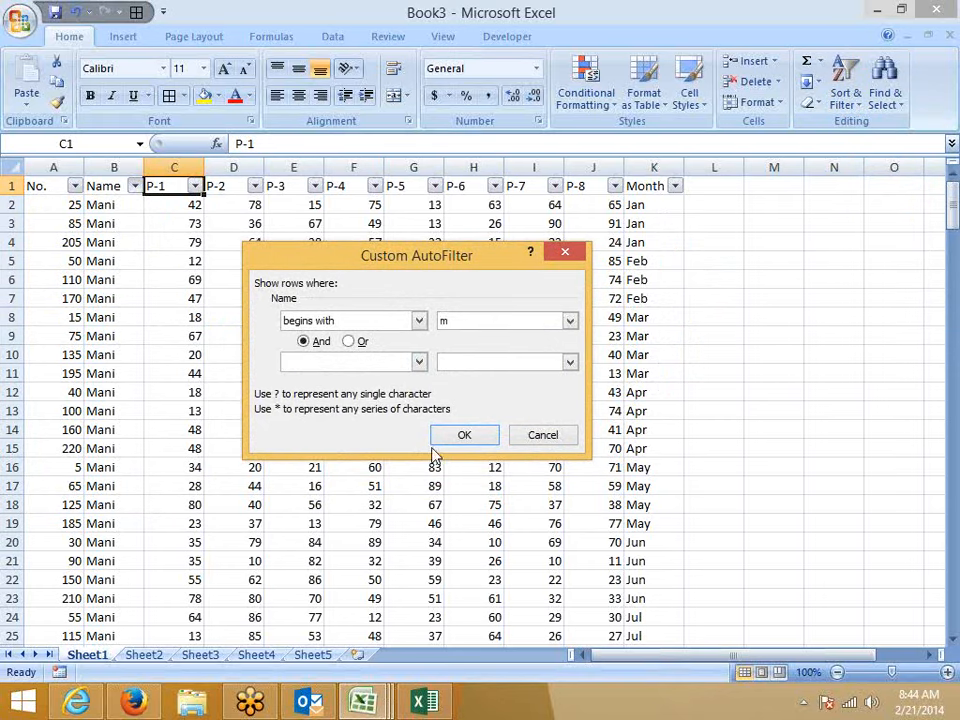
click(482, 438)
scroll(246, 424, down, 20)
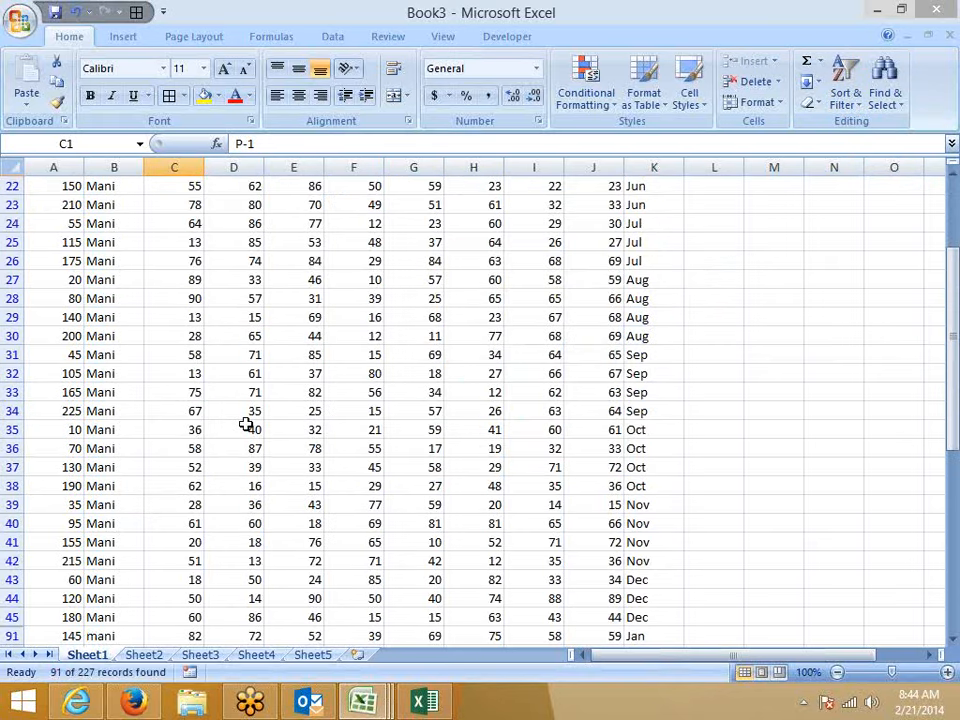
scroll(246, 424, up, 20)
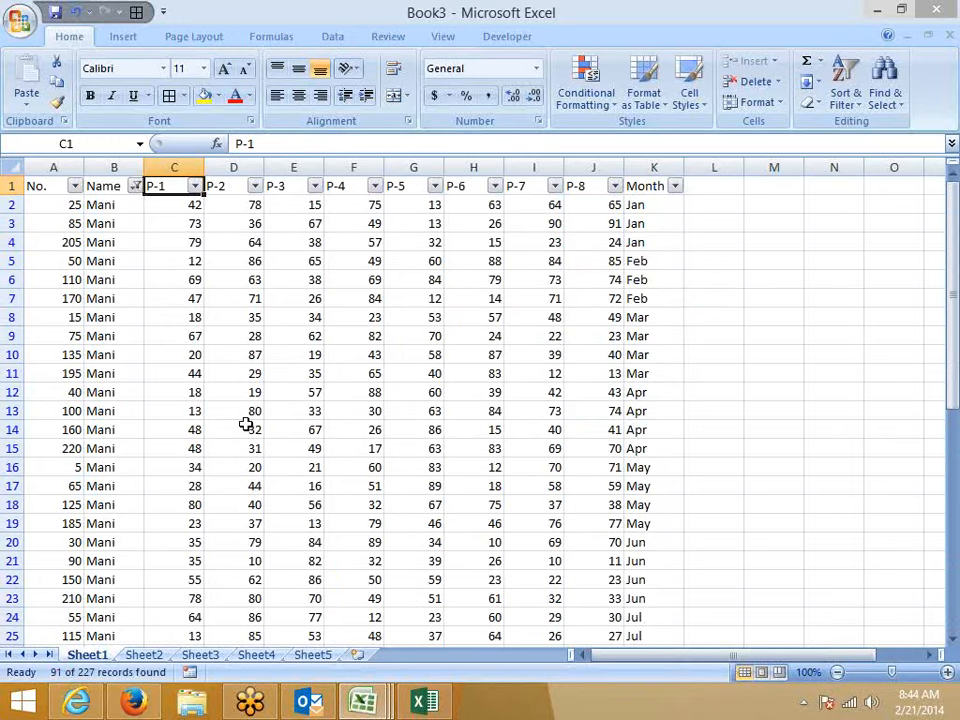
Step: Replace the Name column's filter with a "contains" text condition and look through the filtered rows
click(134, 186)
mouse_move(83, 314)
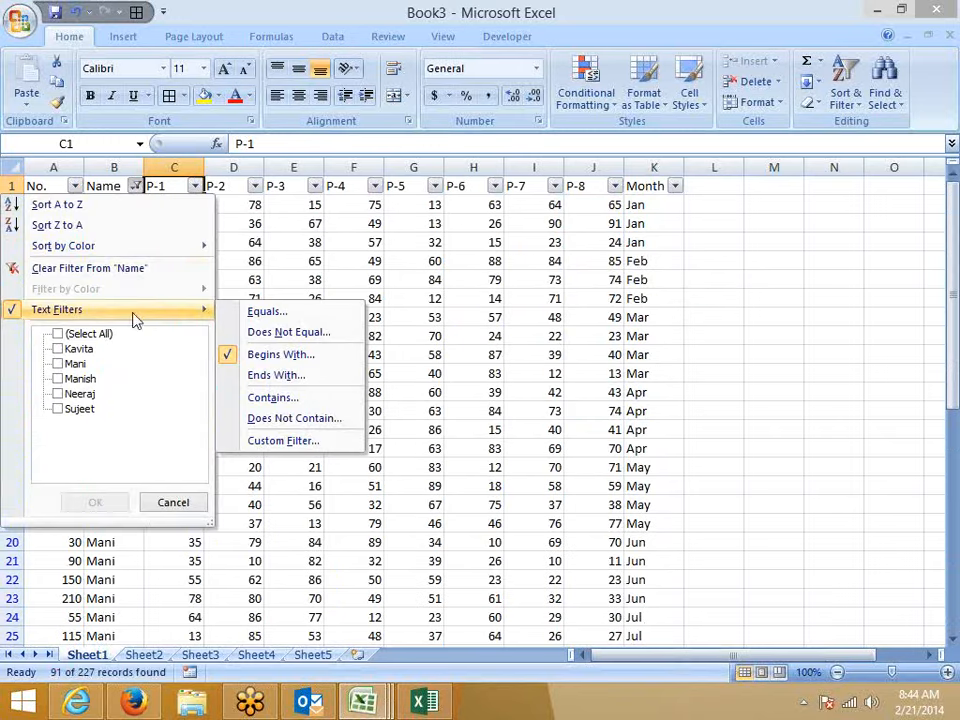
click(262, 398)
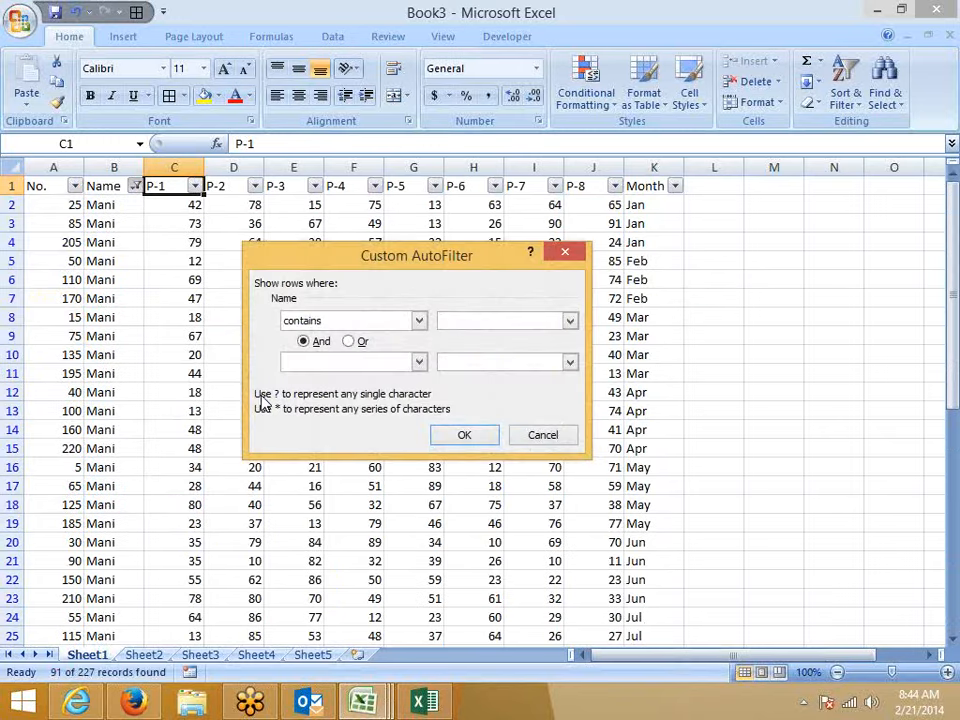
click(464, 434)
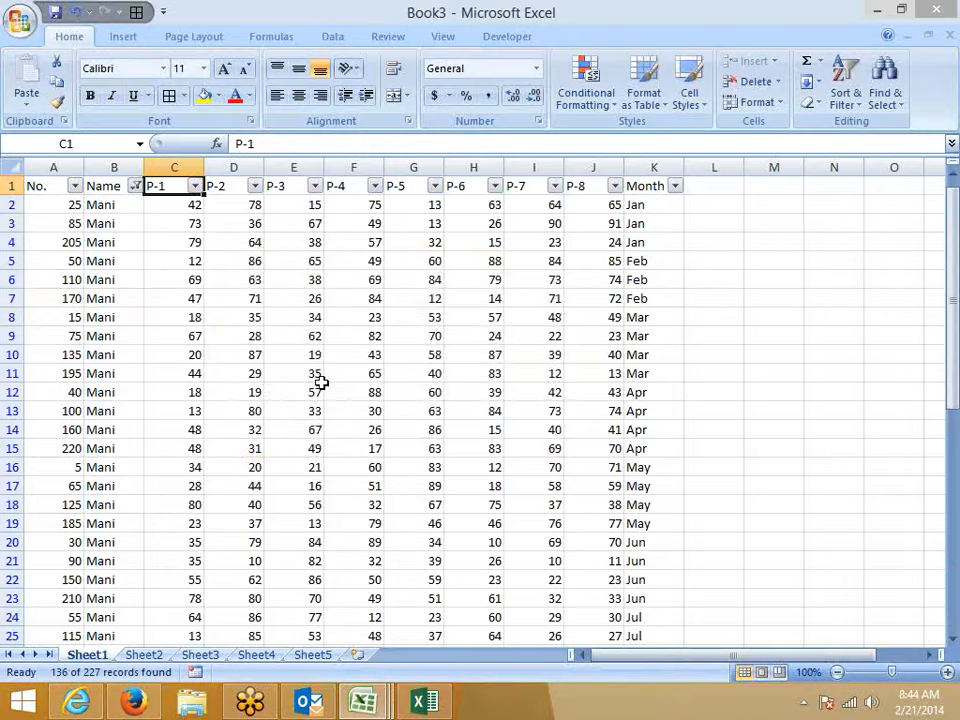
scroll(293, 385, down, 13)
scroll(292, 385, down, 19)
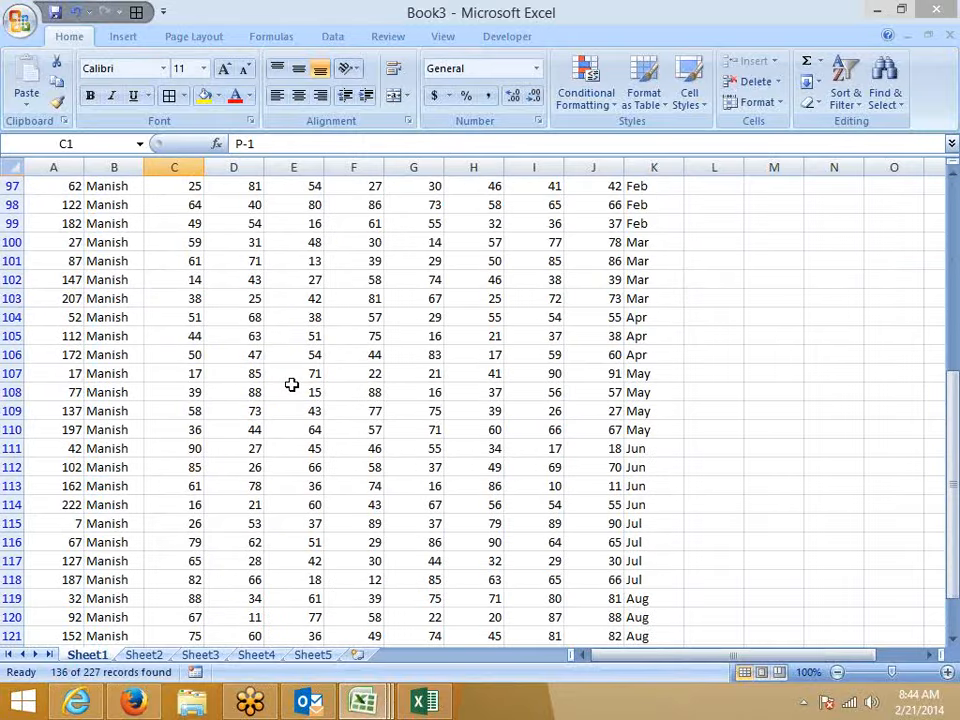
scroll(291, 384, up, 20)
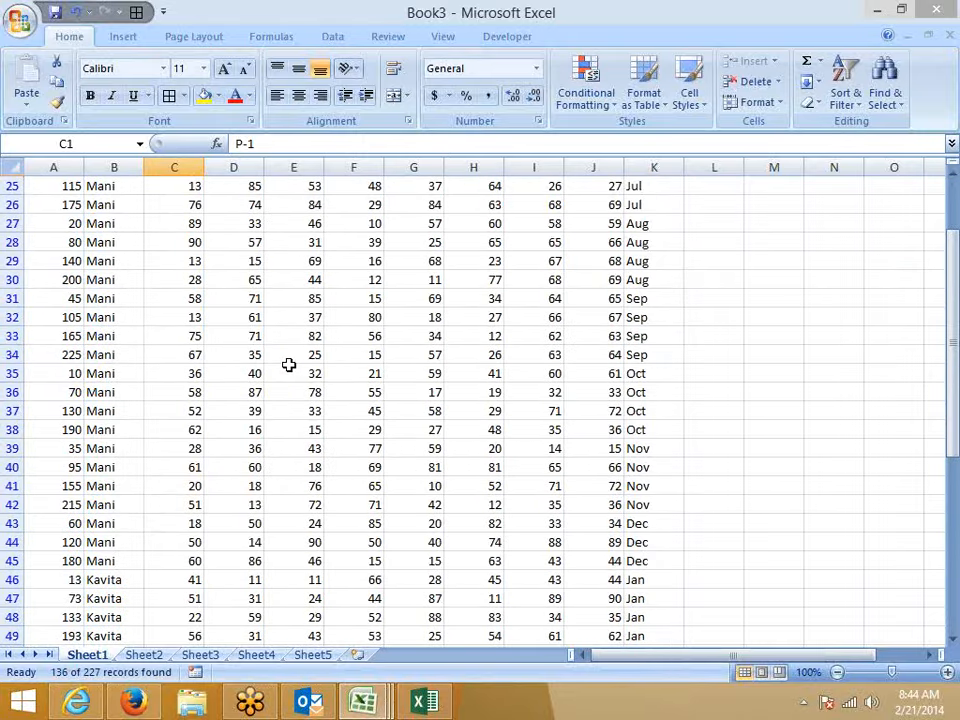
Step: Reselect all names in the Name column's filter so every row is shown
click(134, 186)
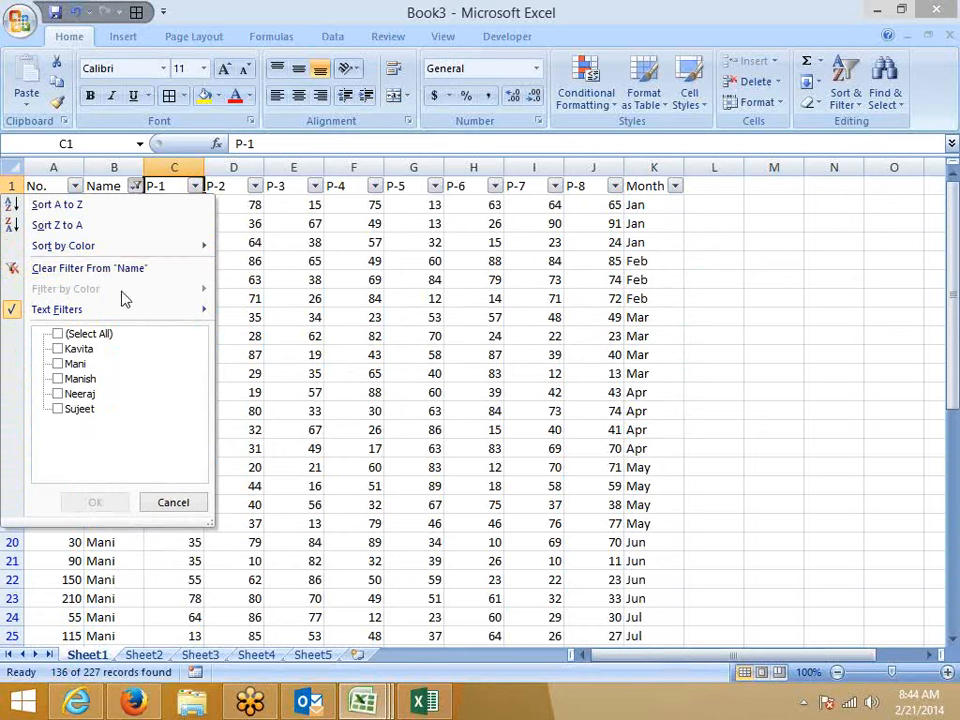
click(58, 334)
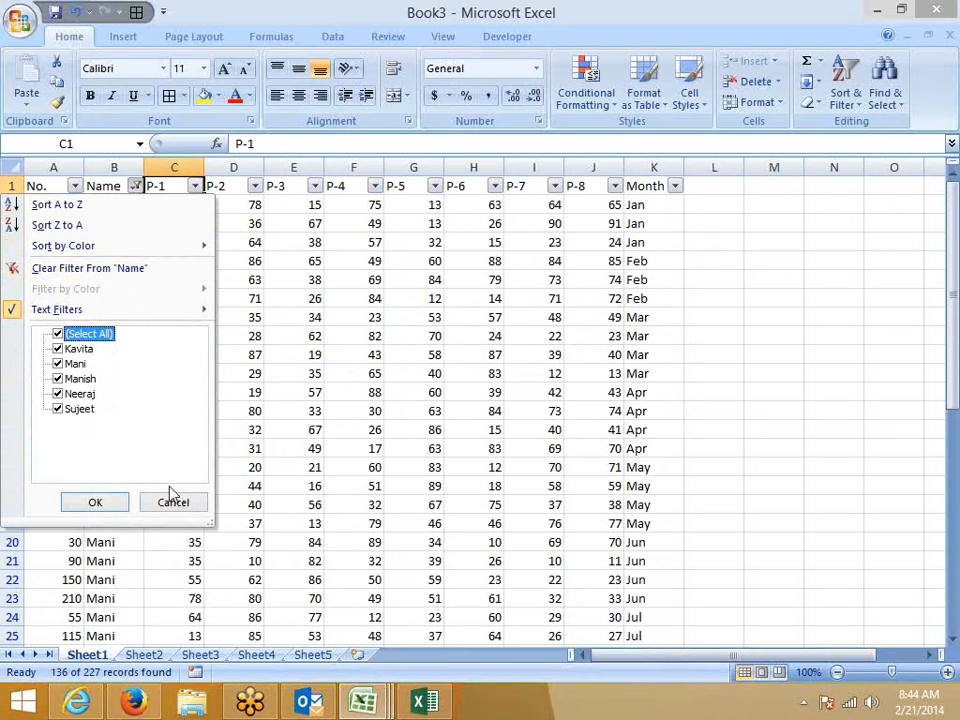
click(95, 503)
Step: Fill cells B13 and B21 in the Name column with yellow
click(107, 411)
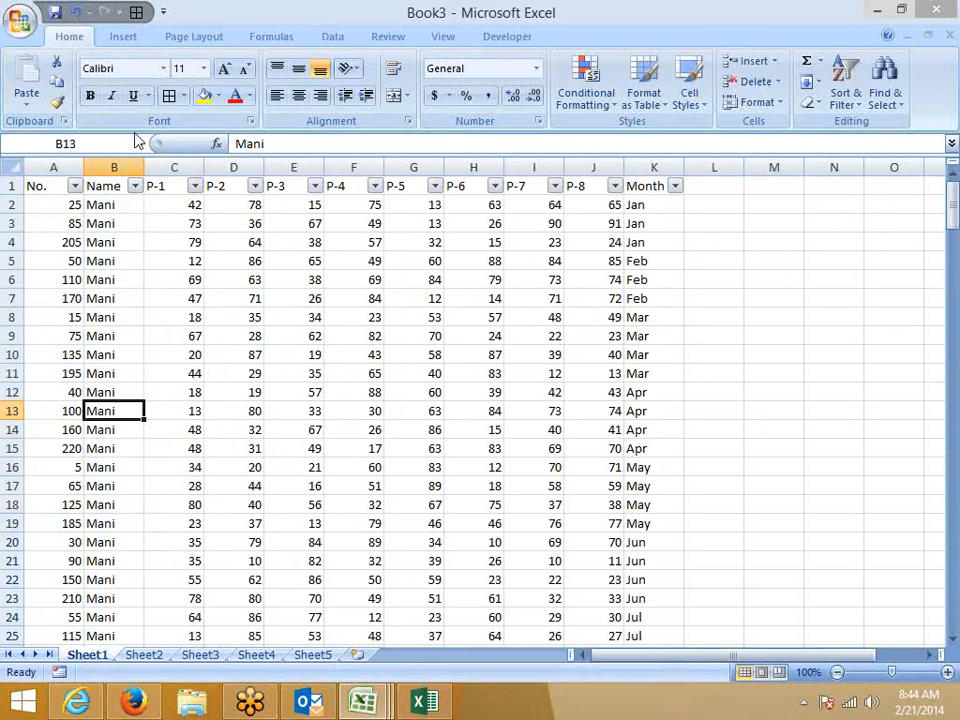
click(204, 96)
click(122, 242)
click(132, 561)
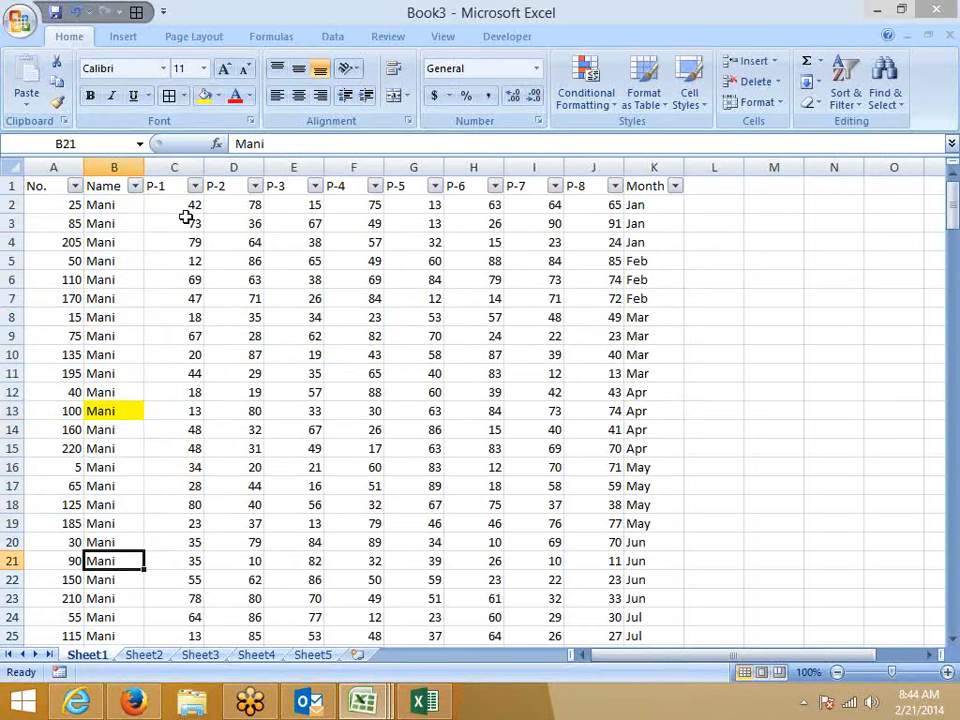
click(205, 100)
Step: Filter the Name column by the yellow cell color
click(134, 187)
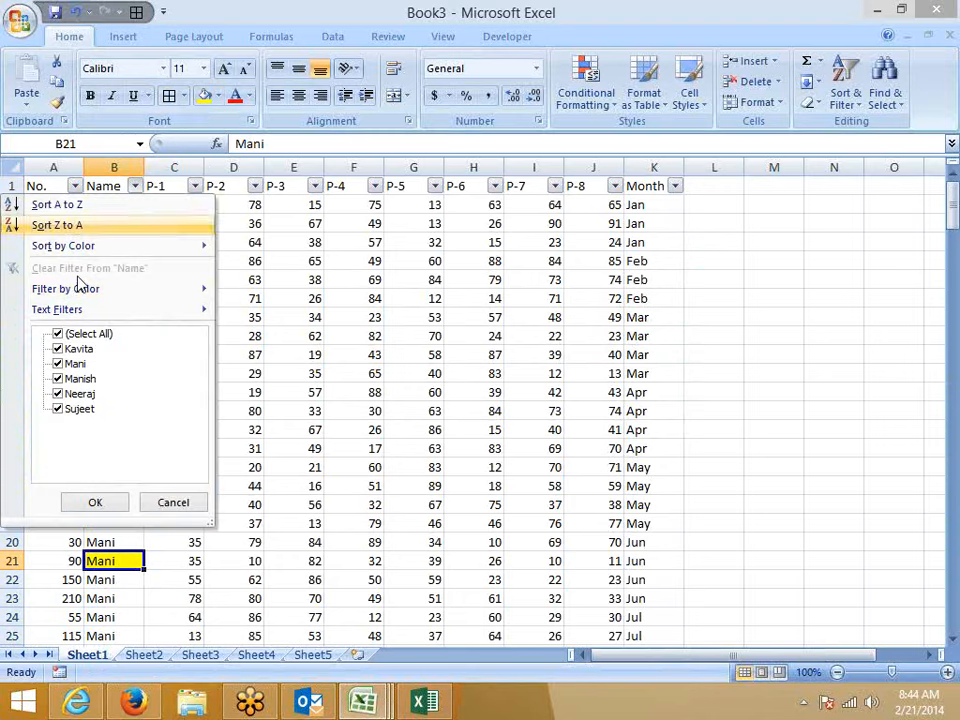
mouse_move(94, 289)
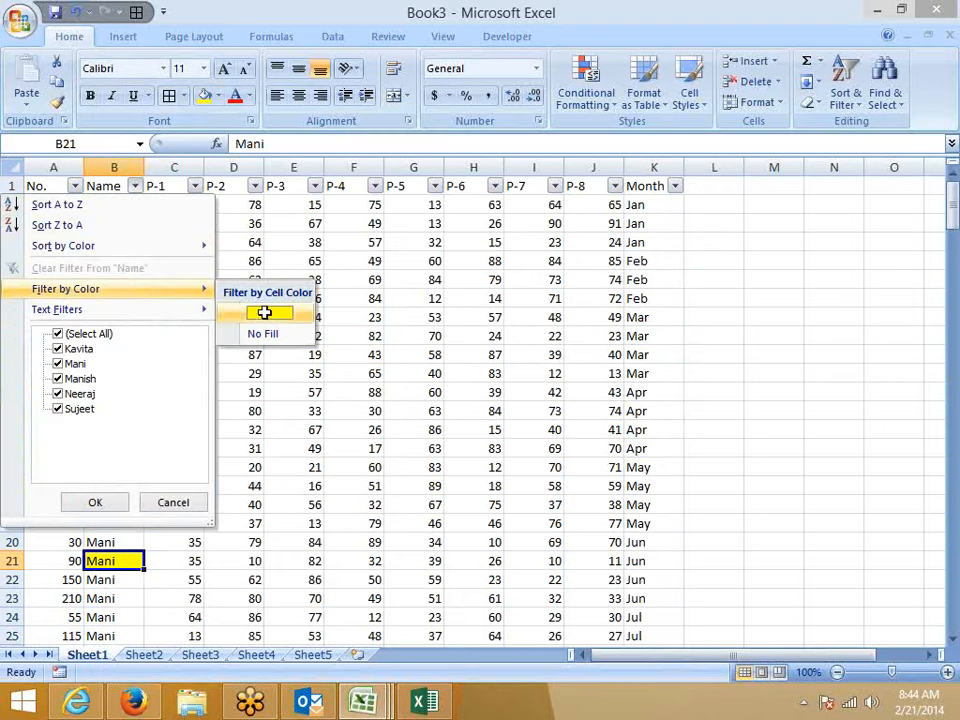
click(266, 312)
Step: Remove the color filter from the Name column by reapplying all names, and select cell D8
click(134, 187)
click(58, 334)
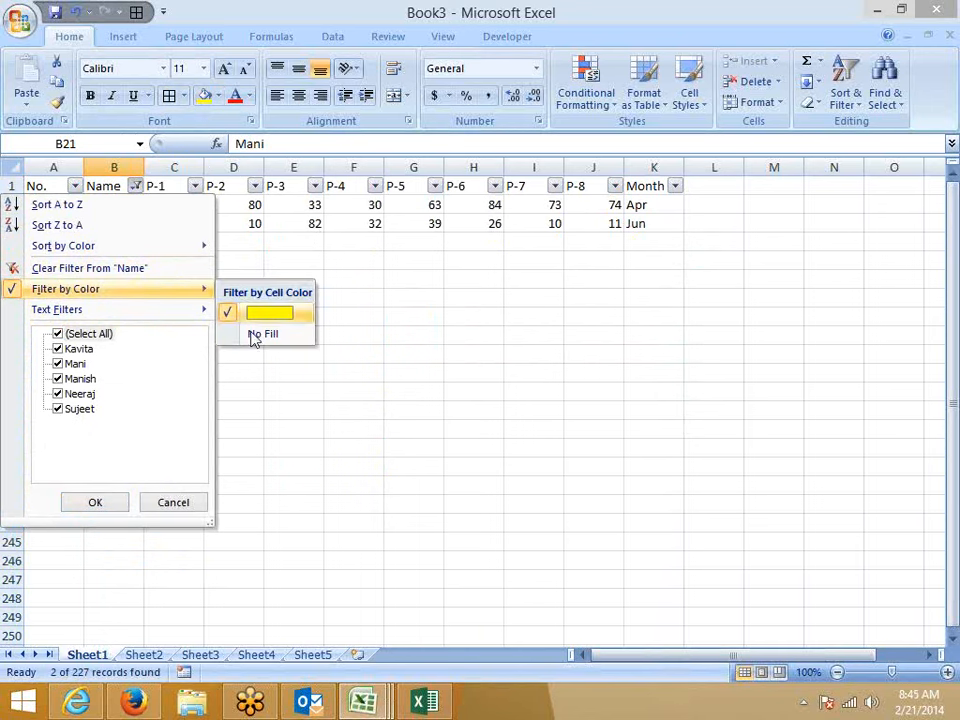
click(110, 501)
click(210, 315)
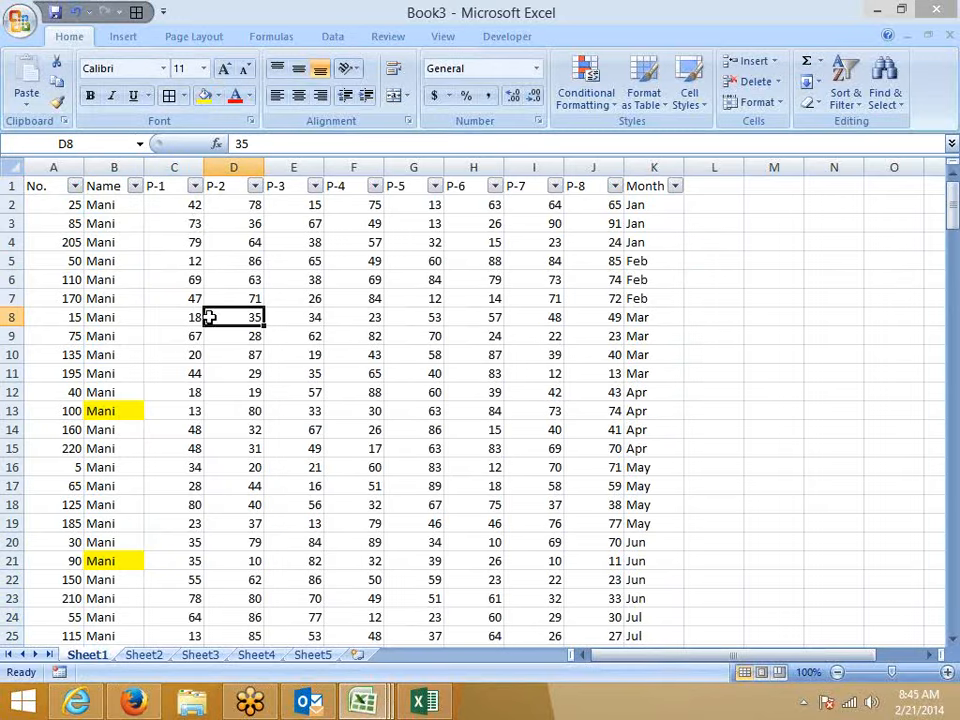
Step: Filter the P-1 column with the Top 10 number filter, keeping Top, 10 and Items
click(194, 186)
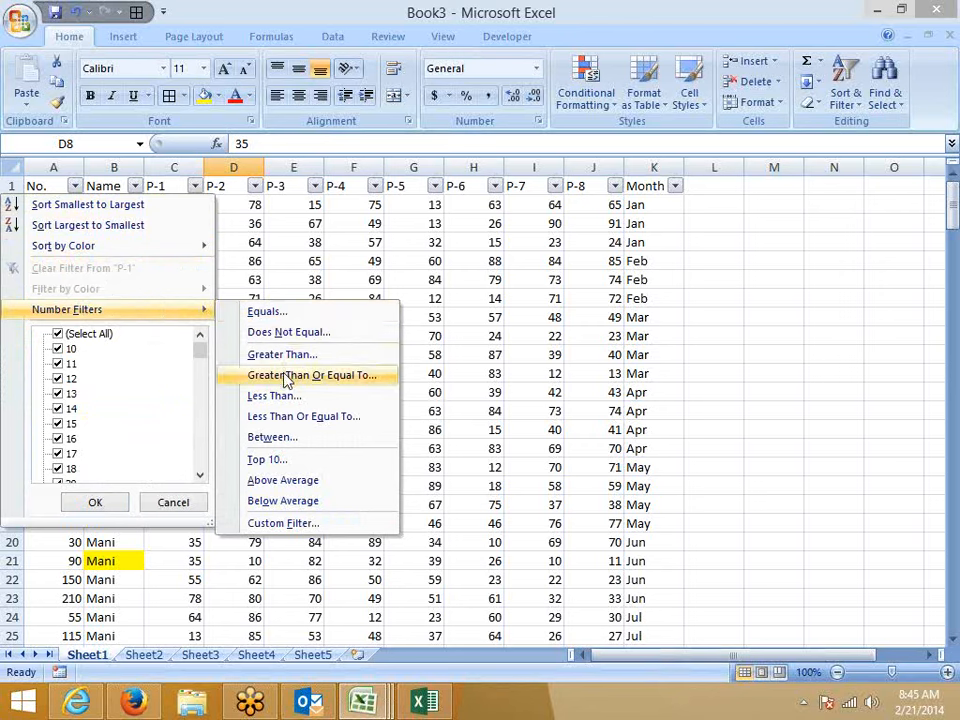
click(285, 459)
click(373, 354)
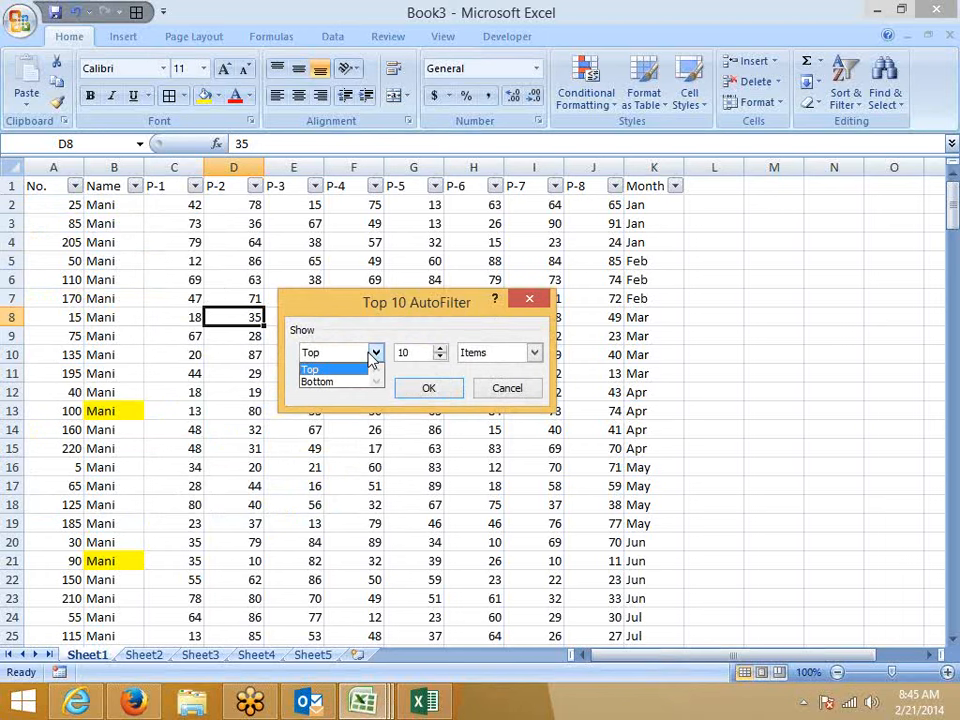
click(403, 352)
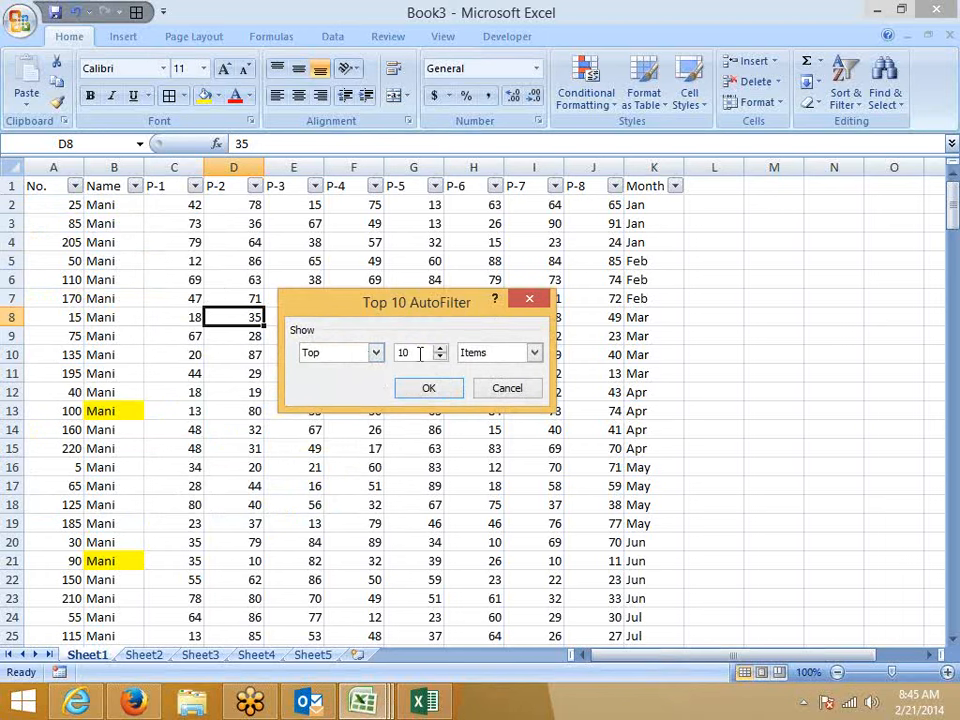
double_click(402, 353)
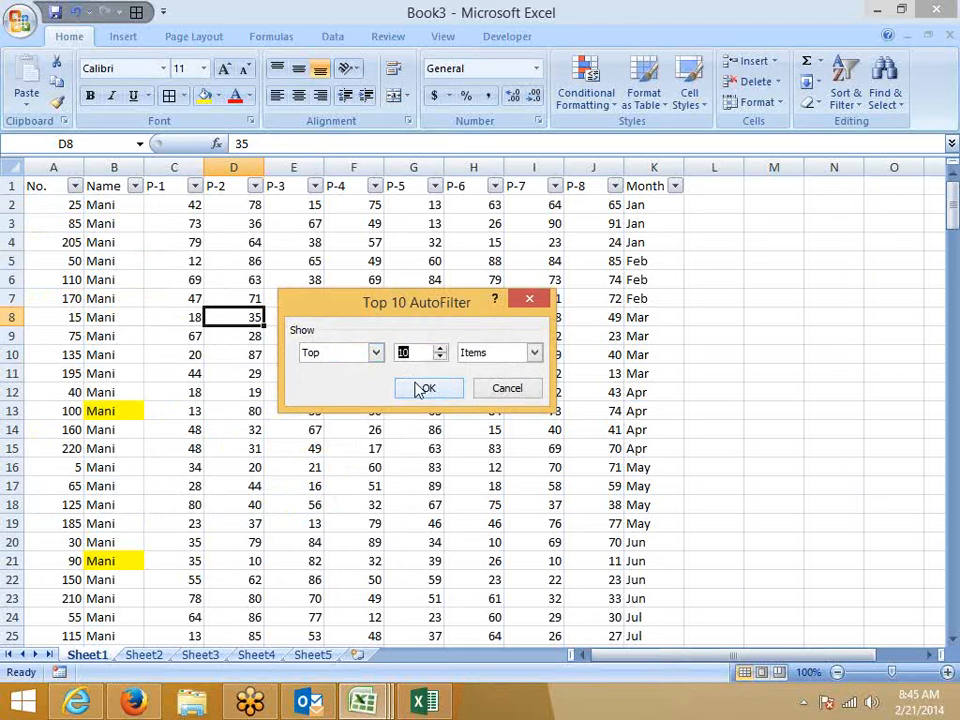
click(426, 388)
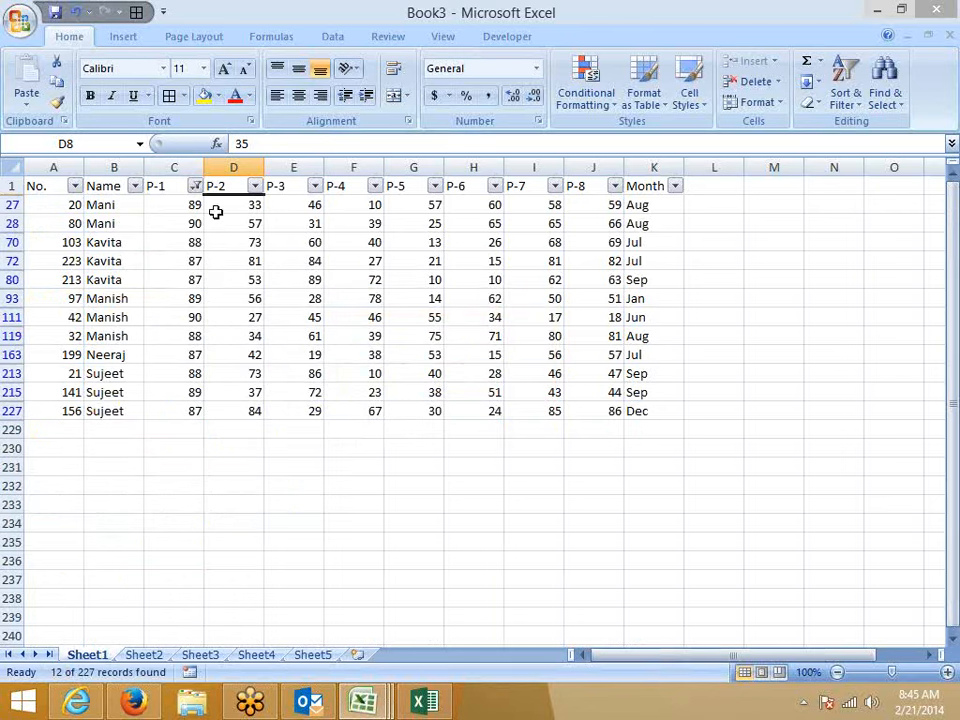
Step: Reselect all values in the P-1 column's filter to show the full table
click(195, 186)
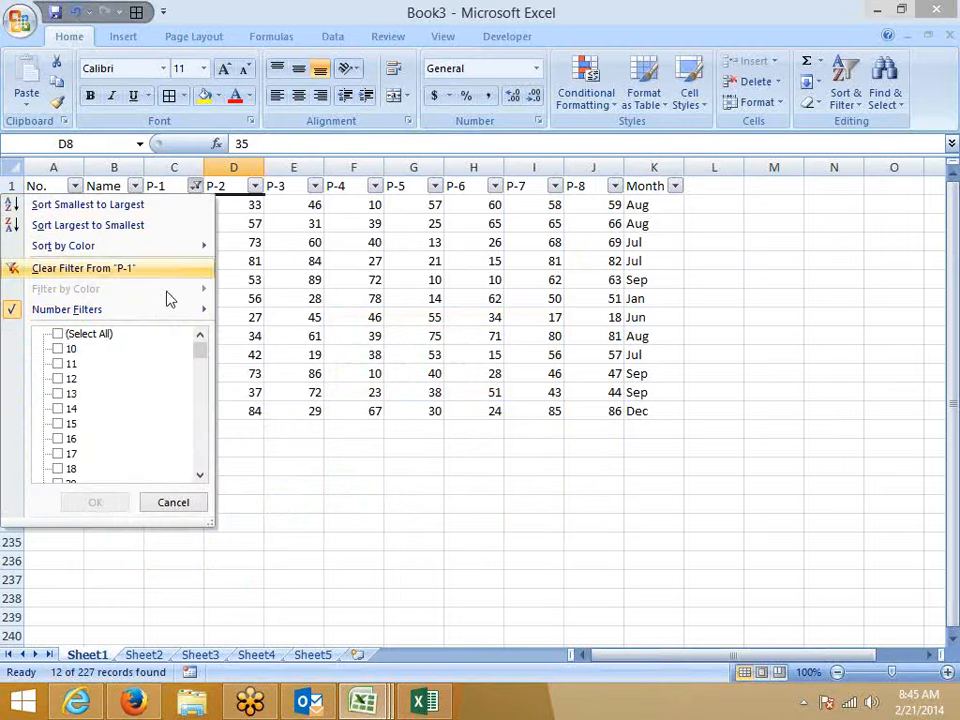
click(58, 335)
click(110, 500)
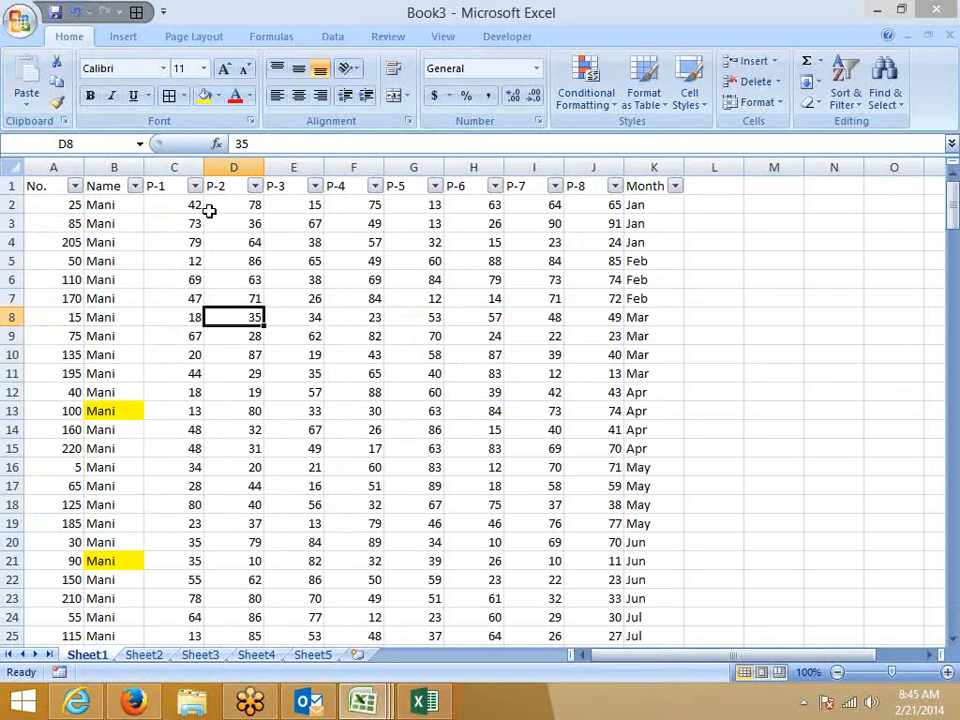
Step: Apply the Top 10 Items number filter to the P-1 column again
click(133, 203)
click(188, 189)
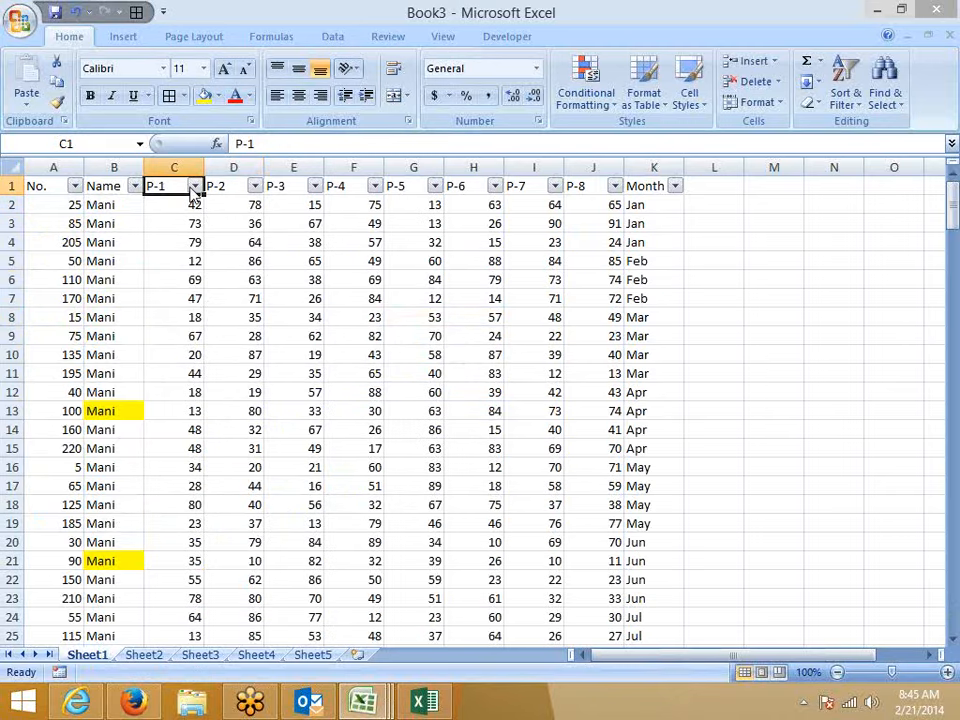
click(194, 187)
mouse_move(135, 311)
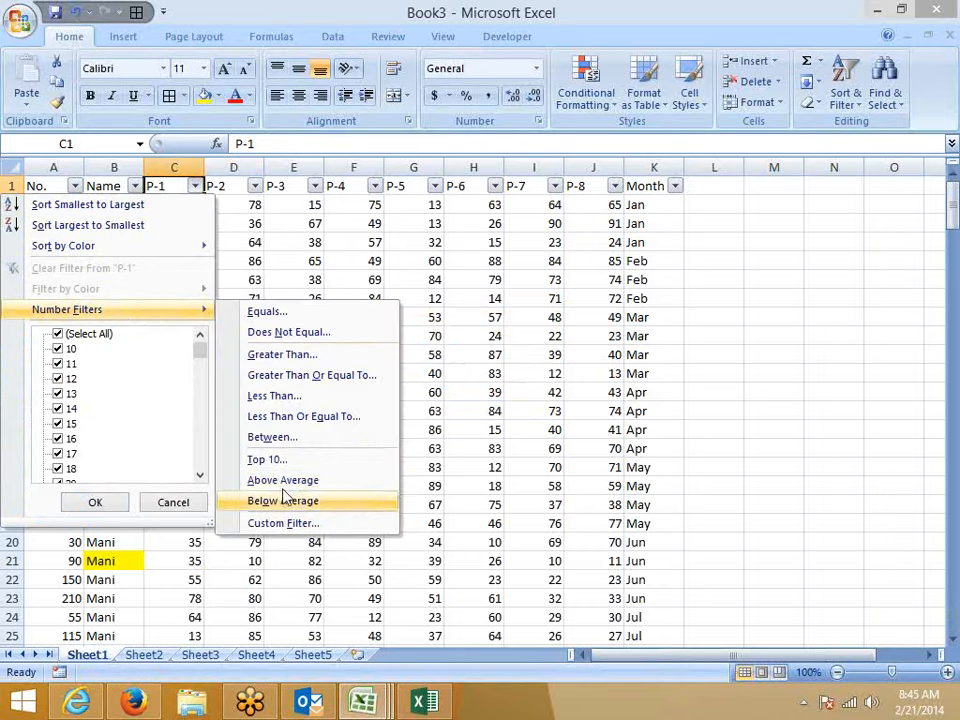
click(258, 460)
click(426, 389)
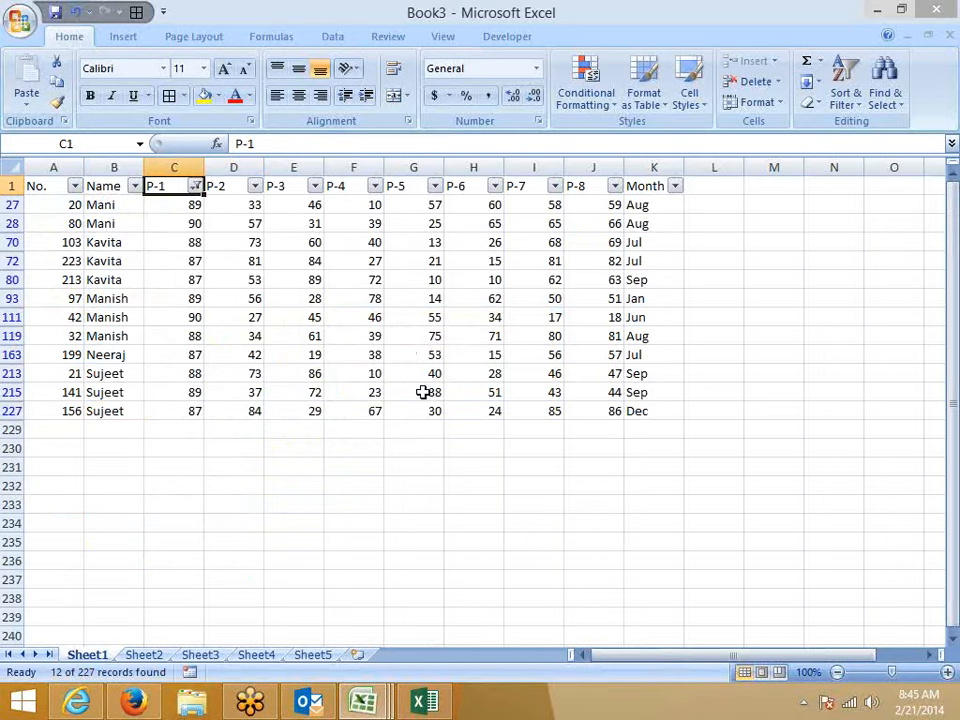
Step: Select the filtered values in the P-1 column, and reselect all values in its filter to show every row
click(371, 205)
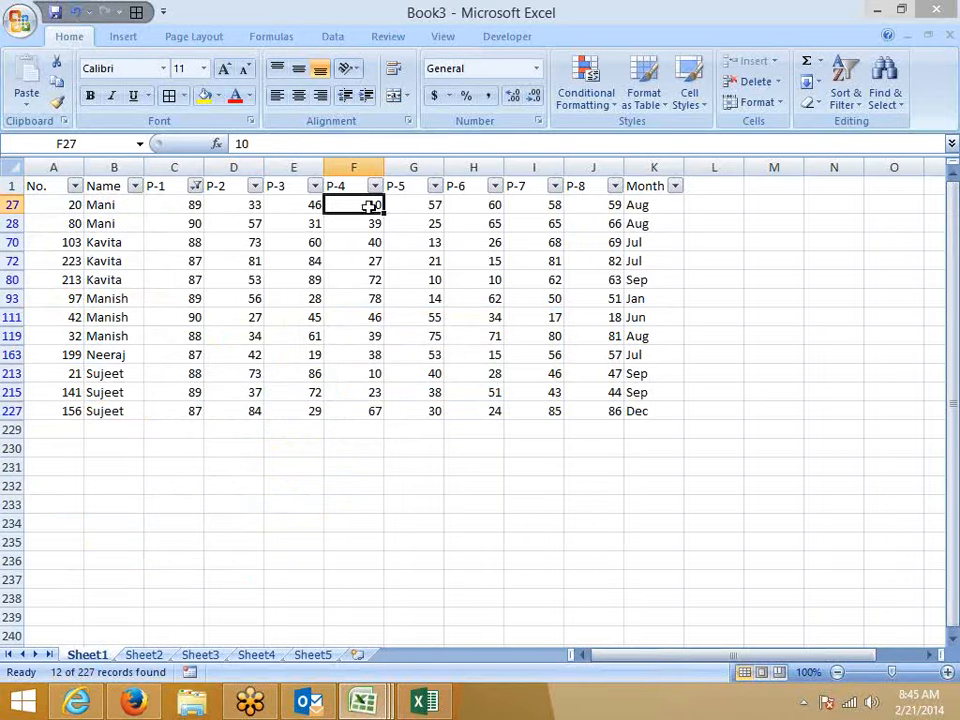
click(243, 205)
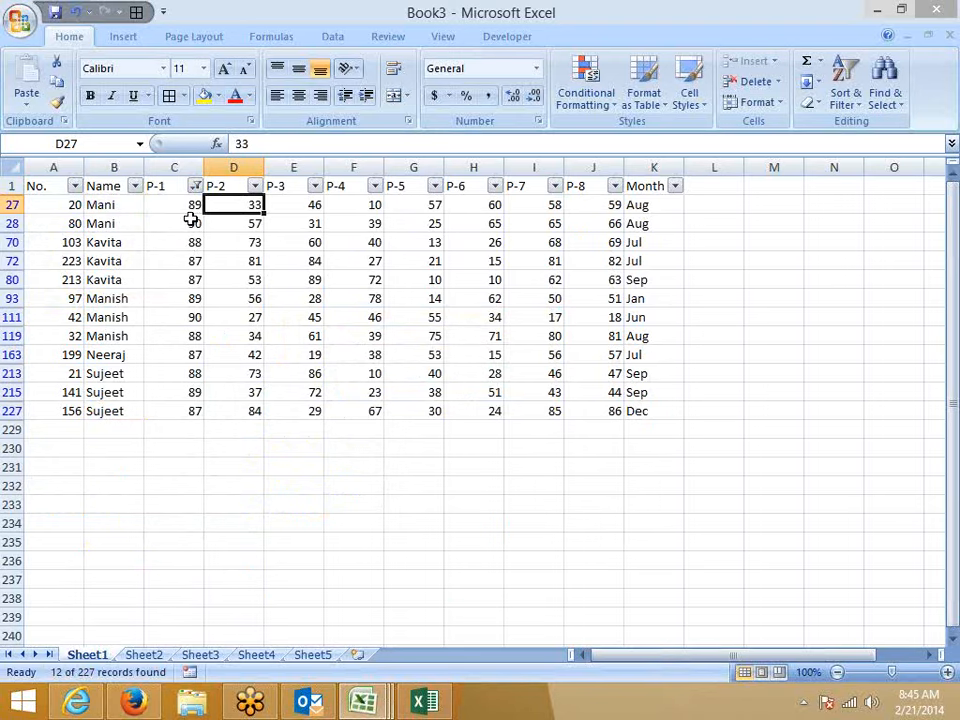
drag(190, 205, 191, 430)
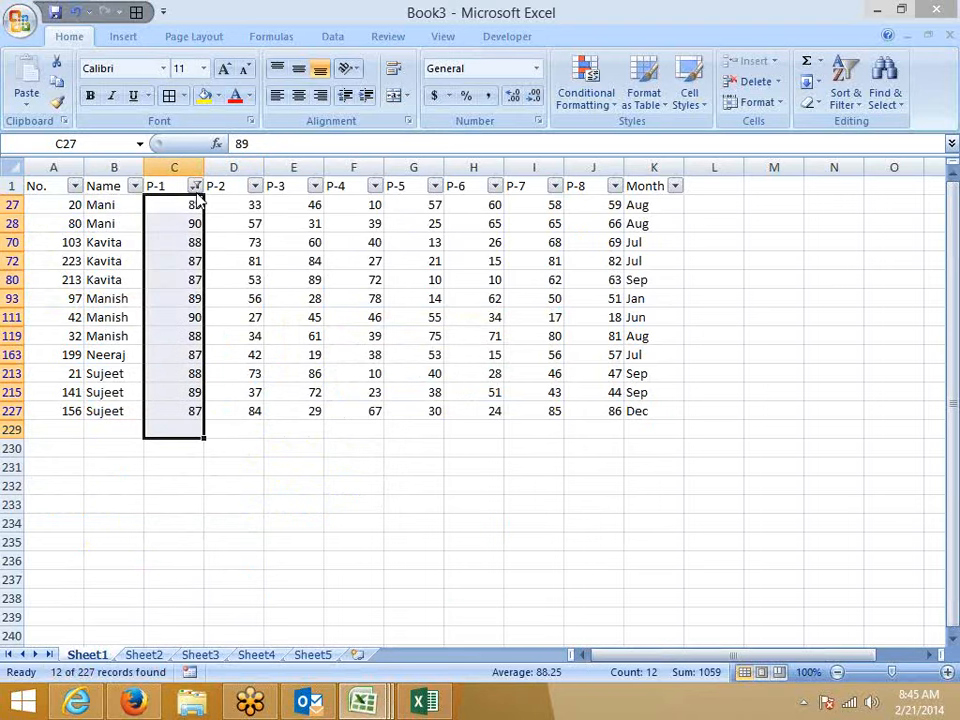
click(196, 186)
click(105, 336)
click(103, 501)
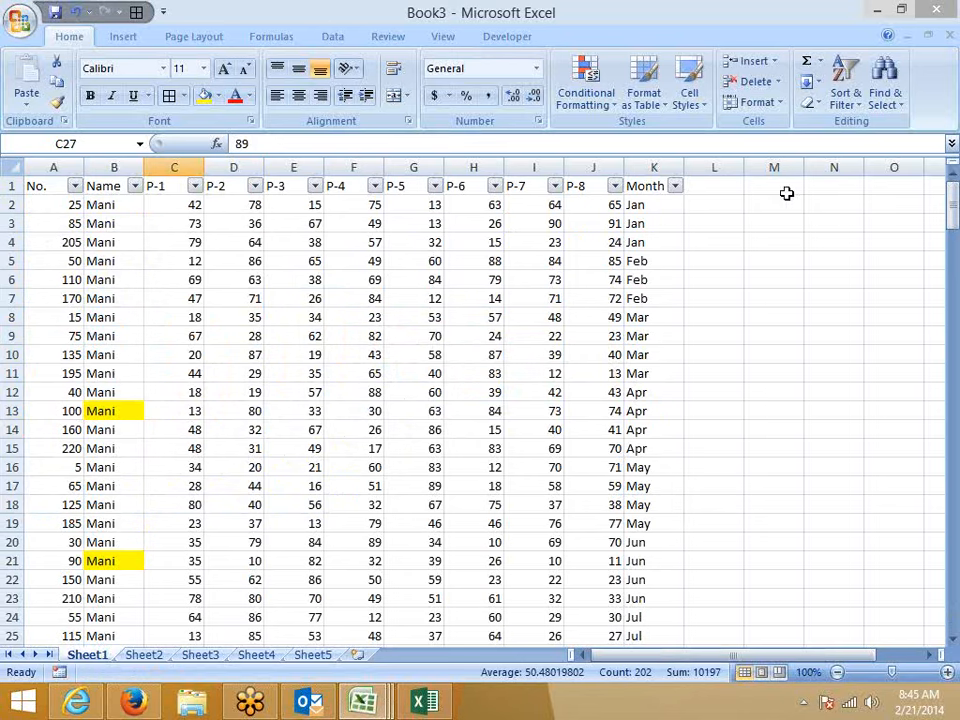
Step: Enter the date 1/1 in cell K2 and fill the Month column down with consecutive dates
click(660, 204)
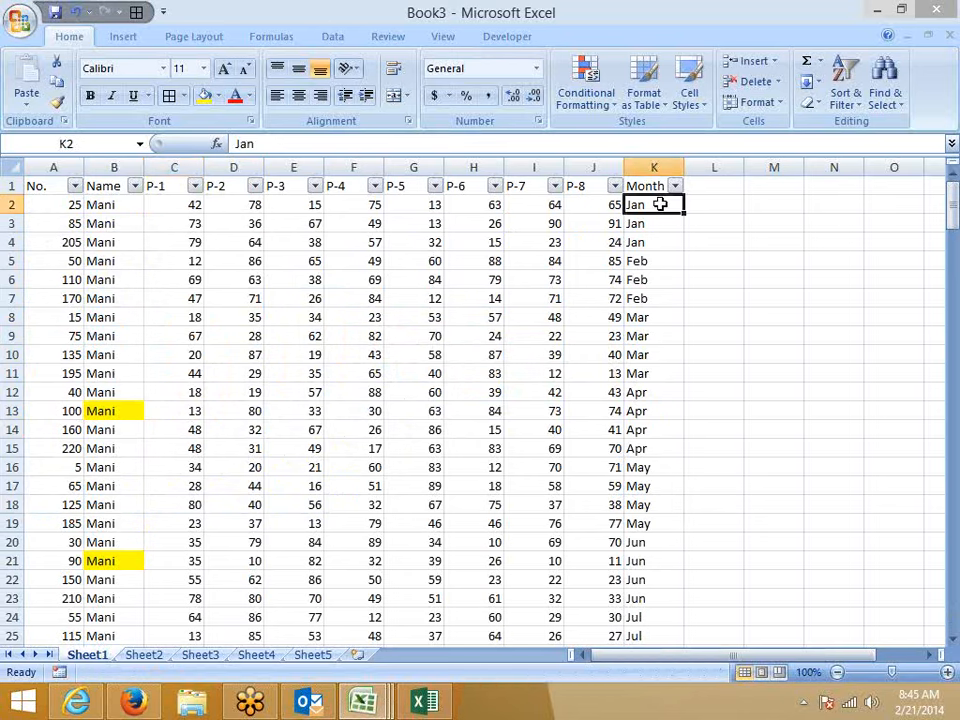
text(1/1)
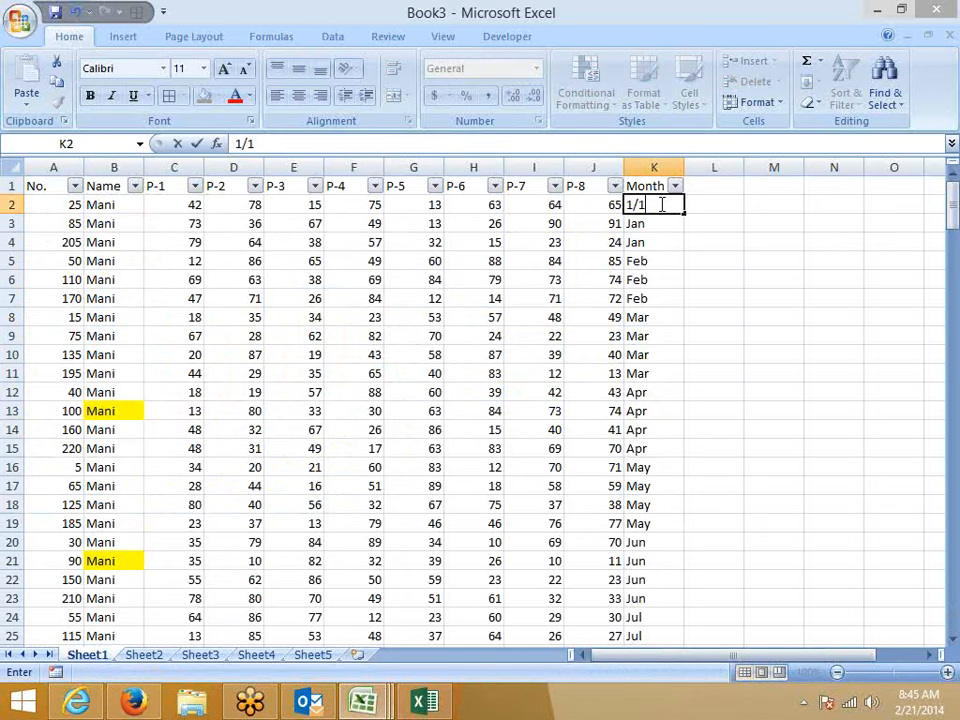
key(Return)
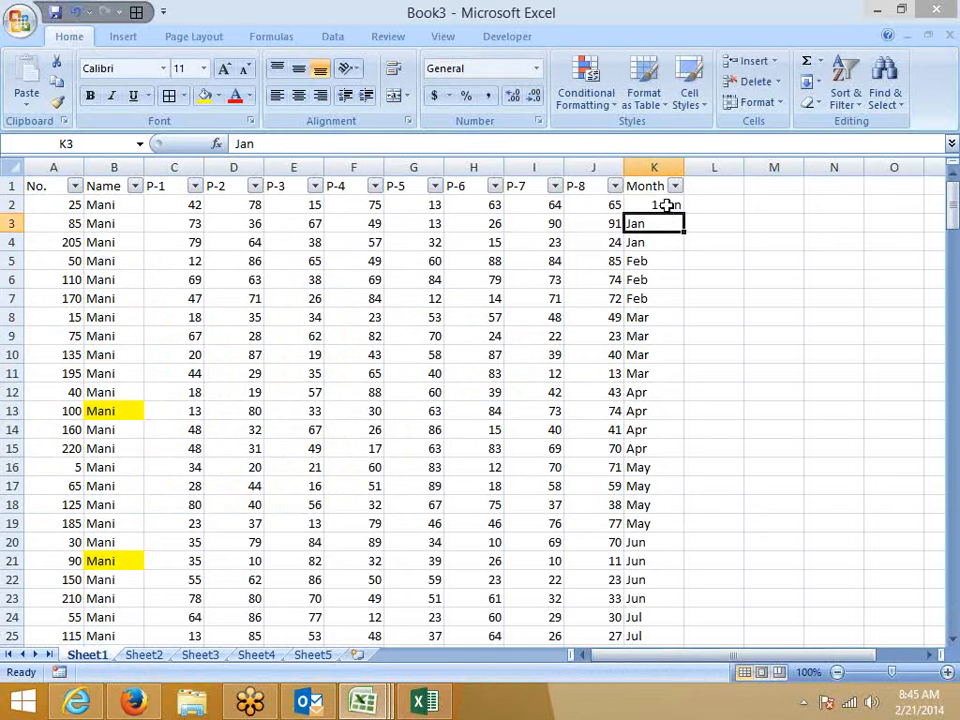
click(664, 206)
double_click(680, 210)
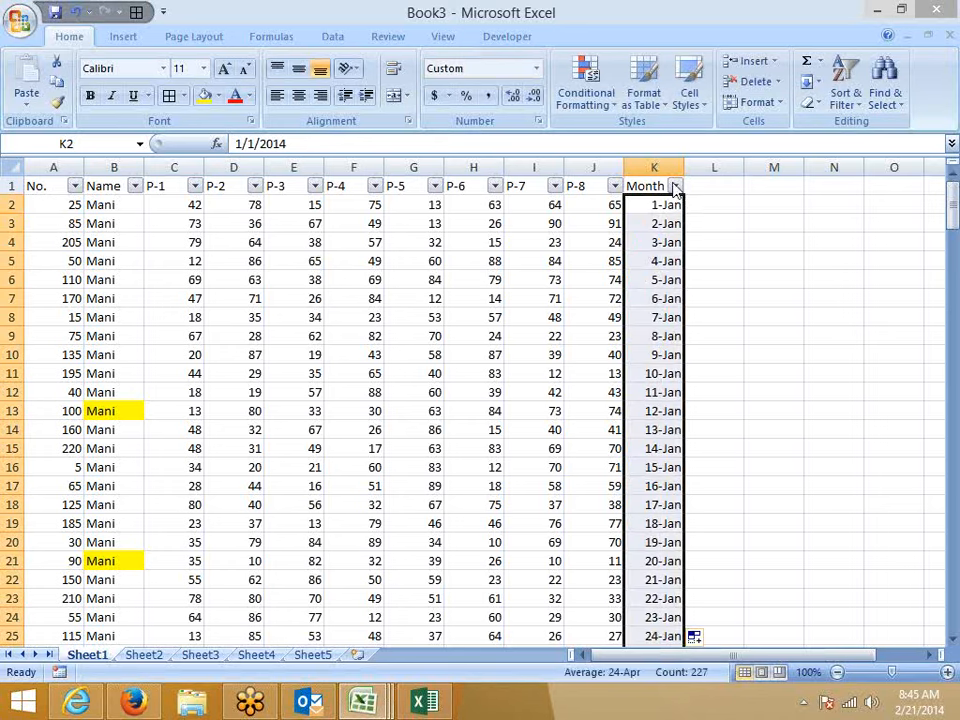
Step: Examine the 2014 and January date groups in the Month column's filter, and apply the Year to Date filter
click(666, 218)
click(676, 186)
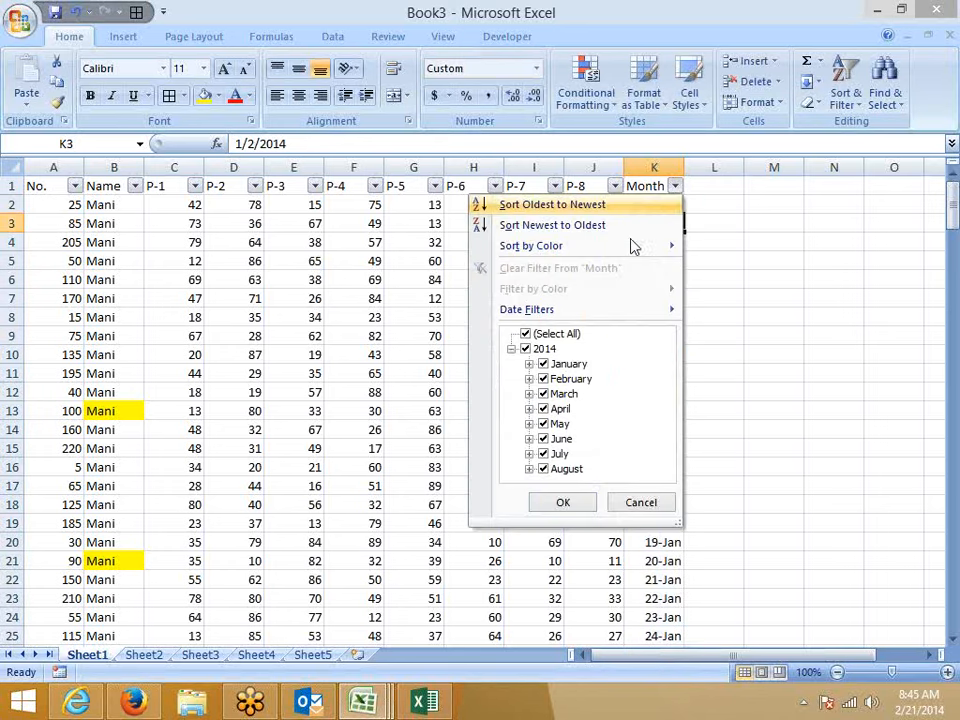
click(511, 349)
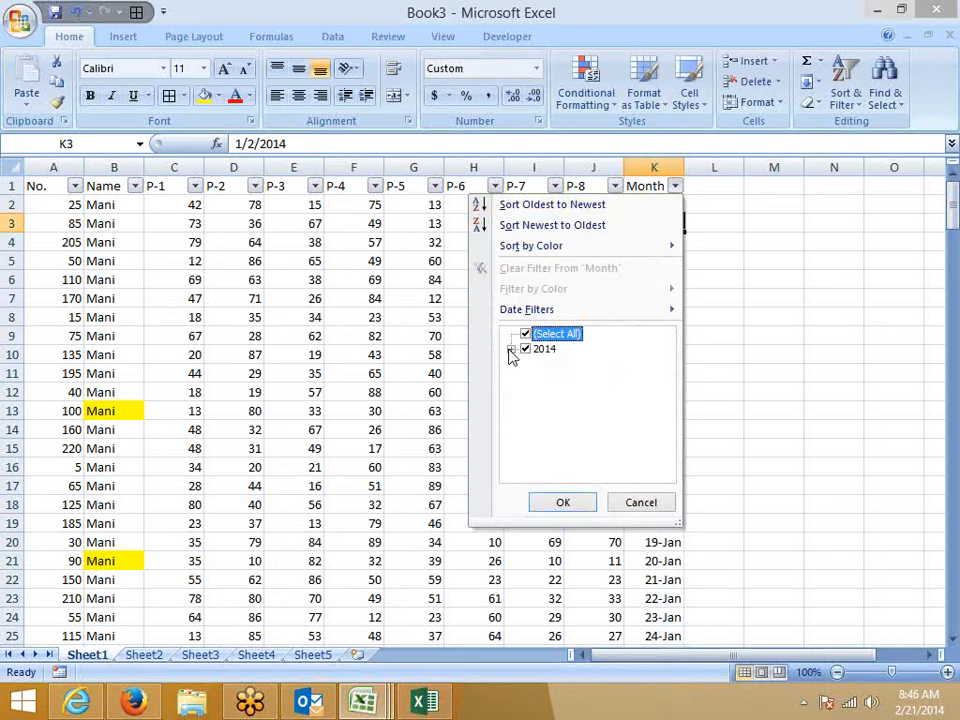
click(511, 349)
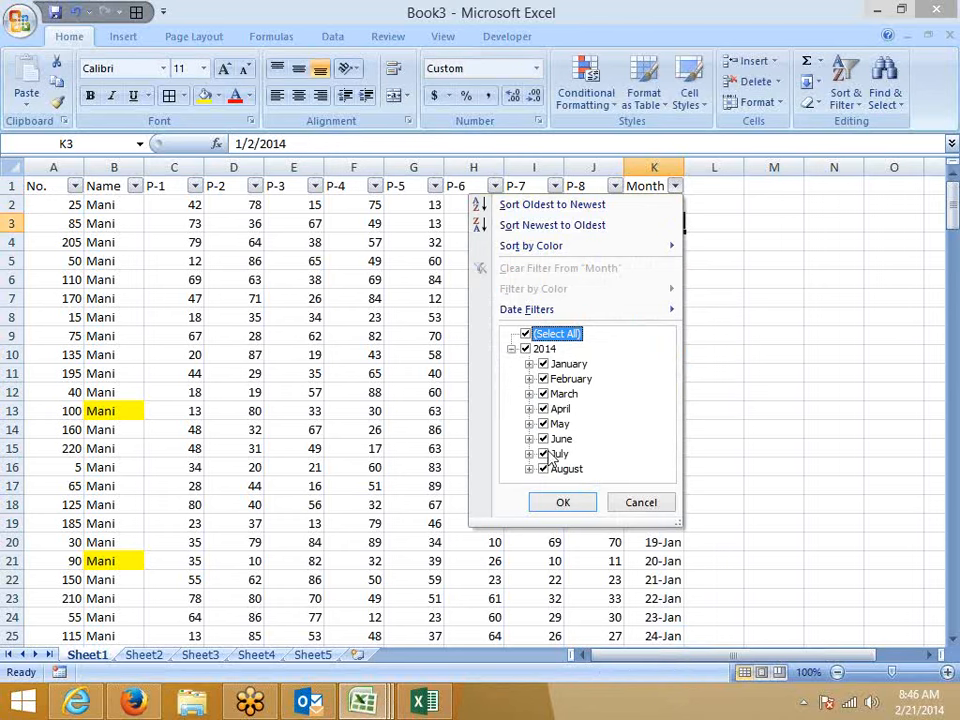
click(529, 364)
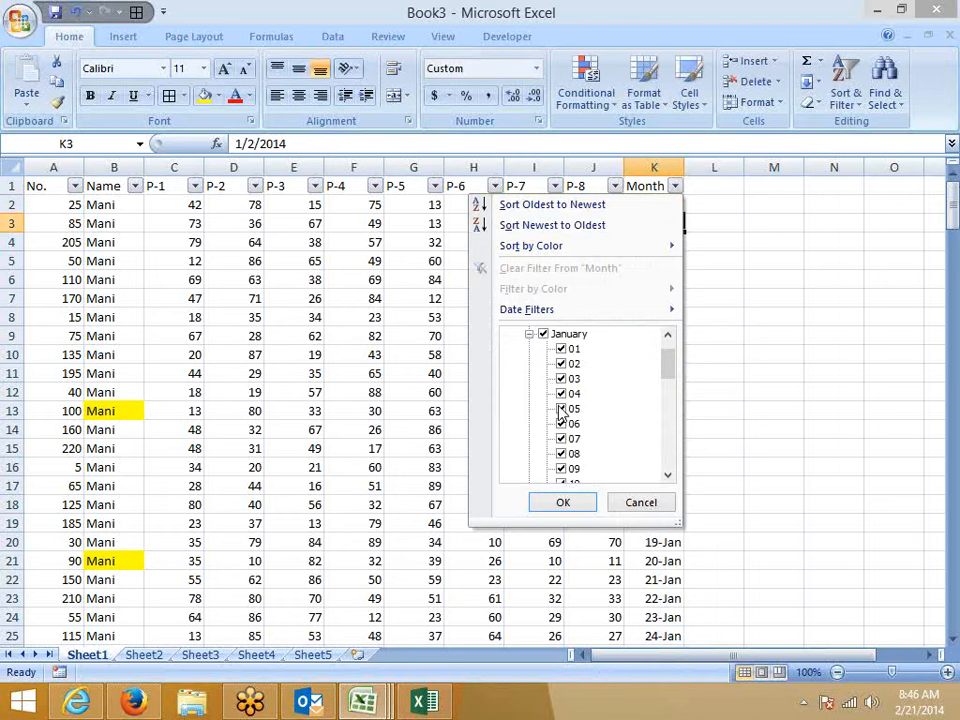
click(529, 333)
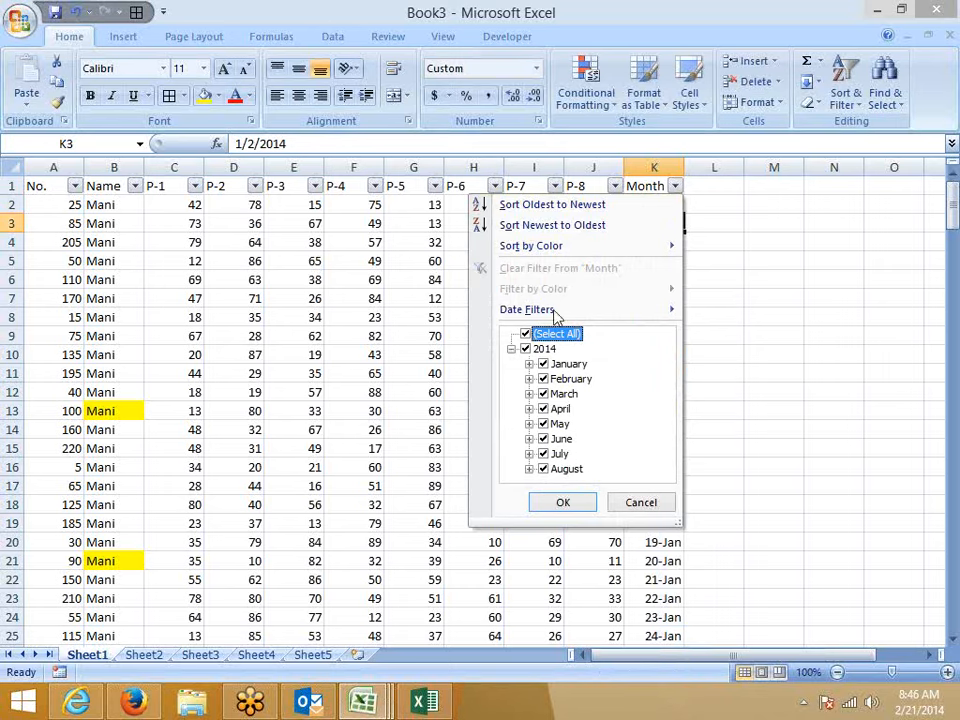
mouse_move(556, 316)
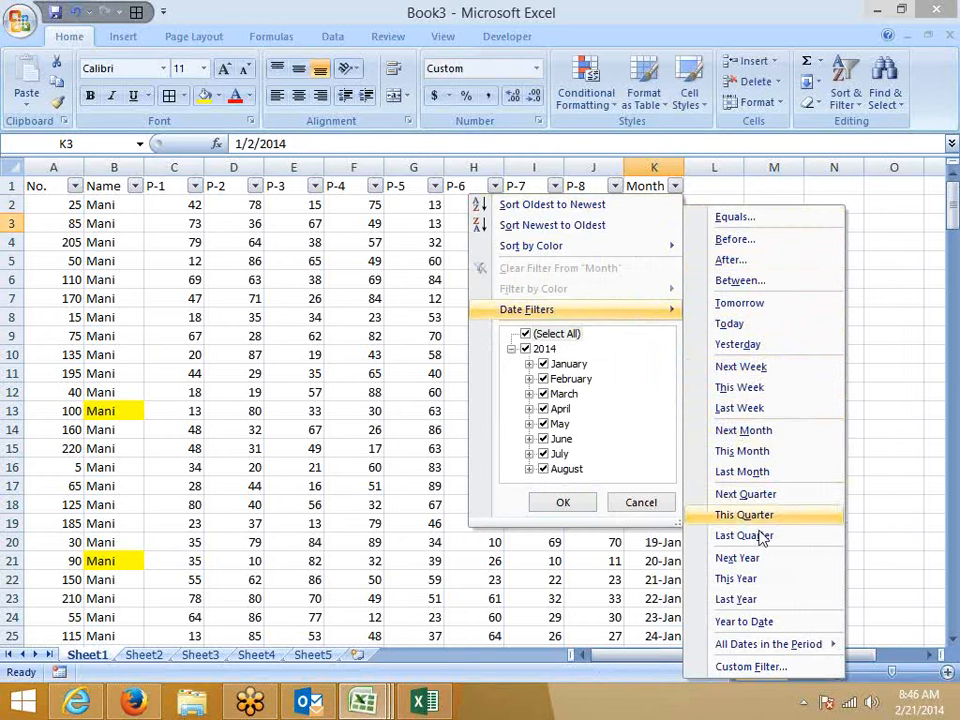
click(757, 624)
scroll(753, 610, down, 12)
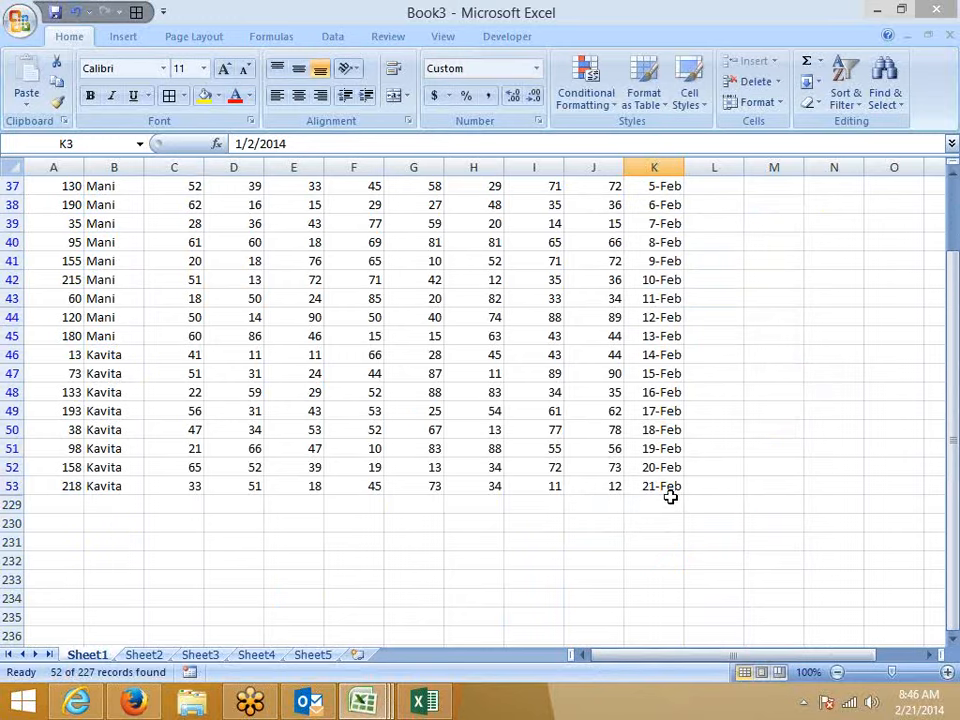
scroll(660, 484, up, 12)
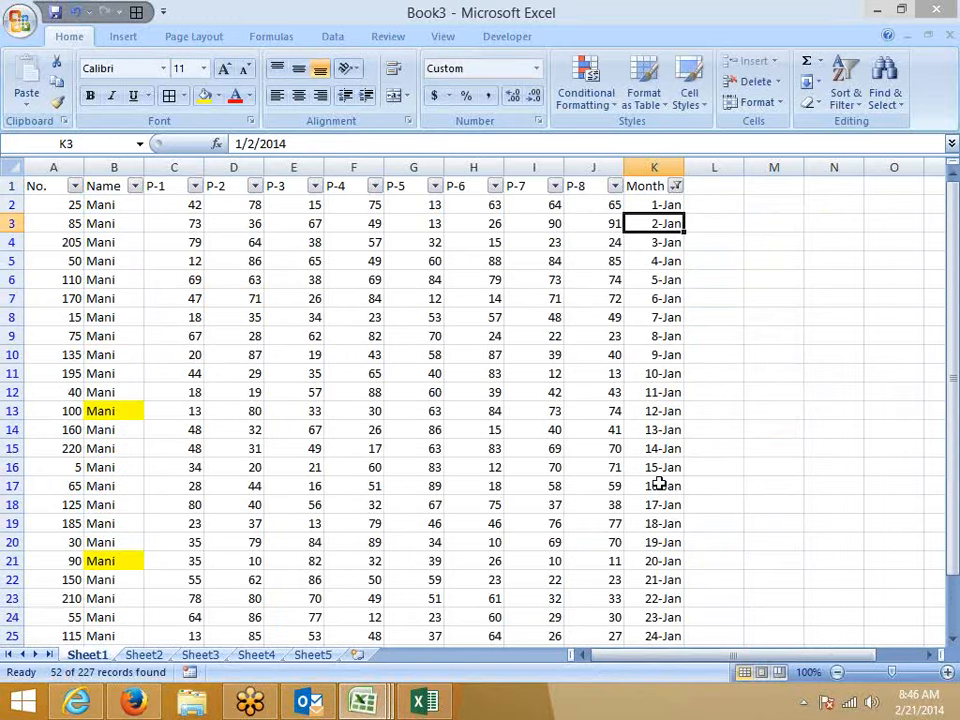
Step: Review the date filter options offered for the Month column, including All Dates in the Period
click(676, 186)
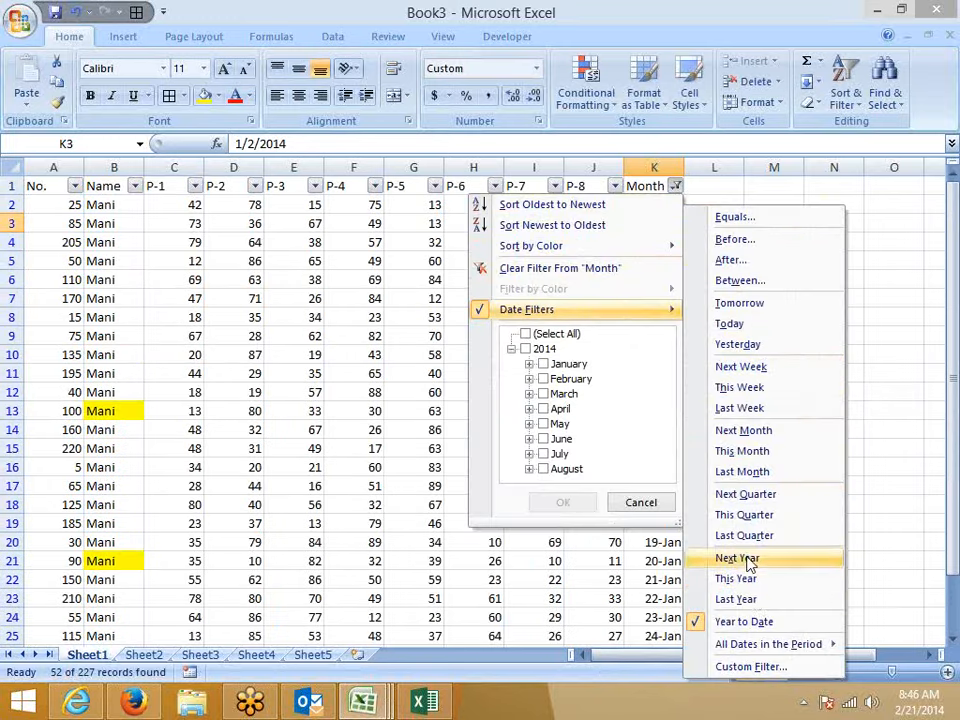
mouse_move(765, 645)
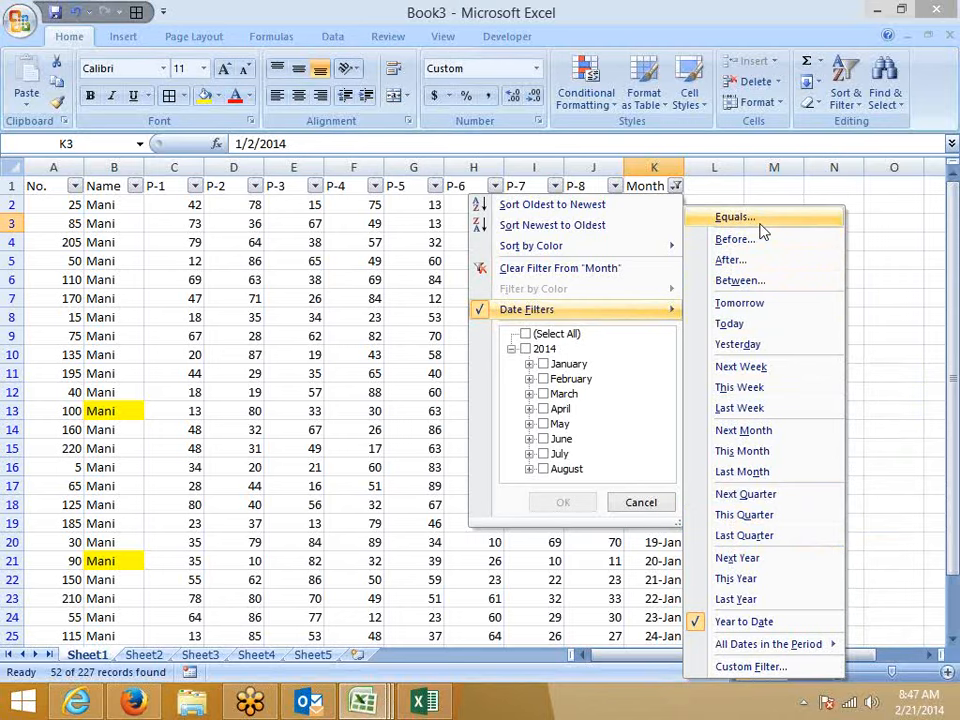
click(401, 257)
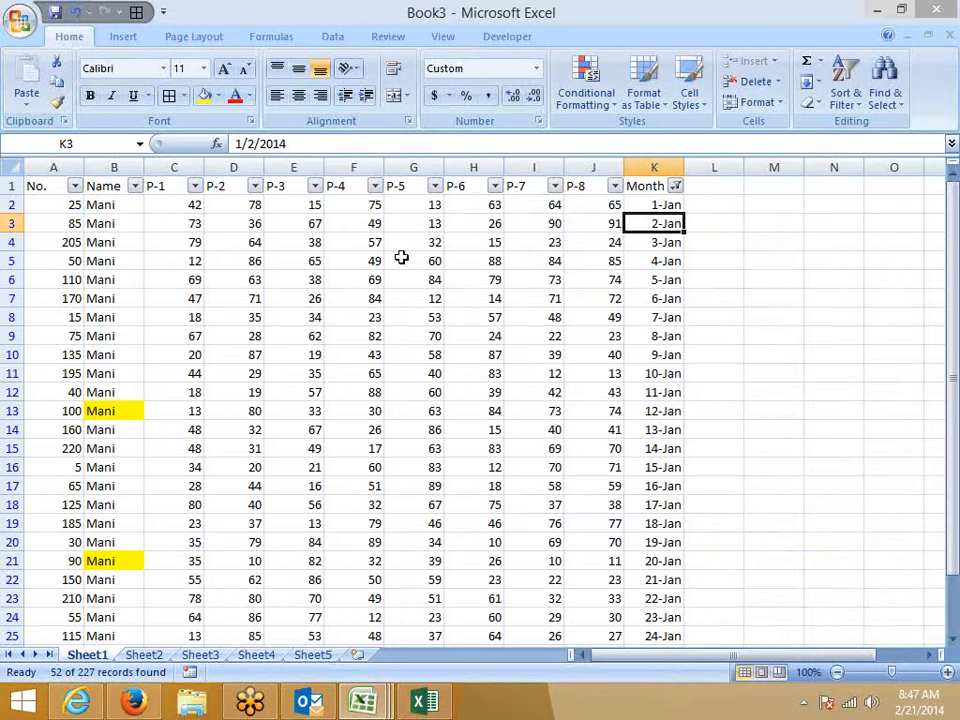
Step: Check the Within options of the Find dialog and set the search format to a yellow fill
click(878, 105)
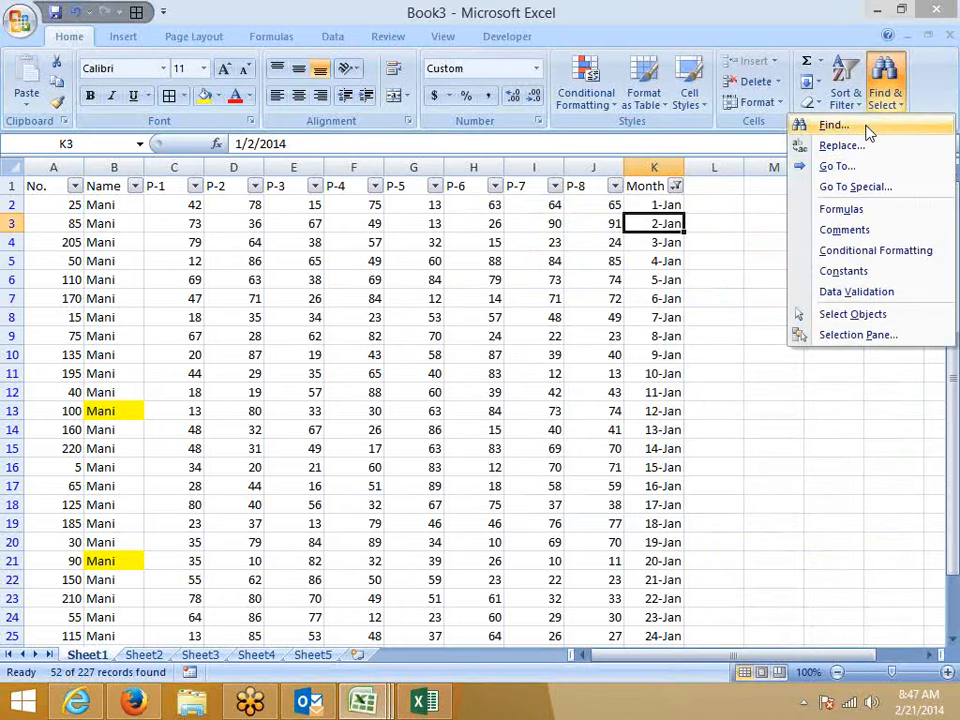
click(868, 133)
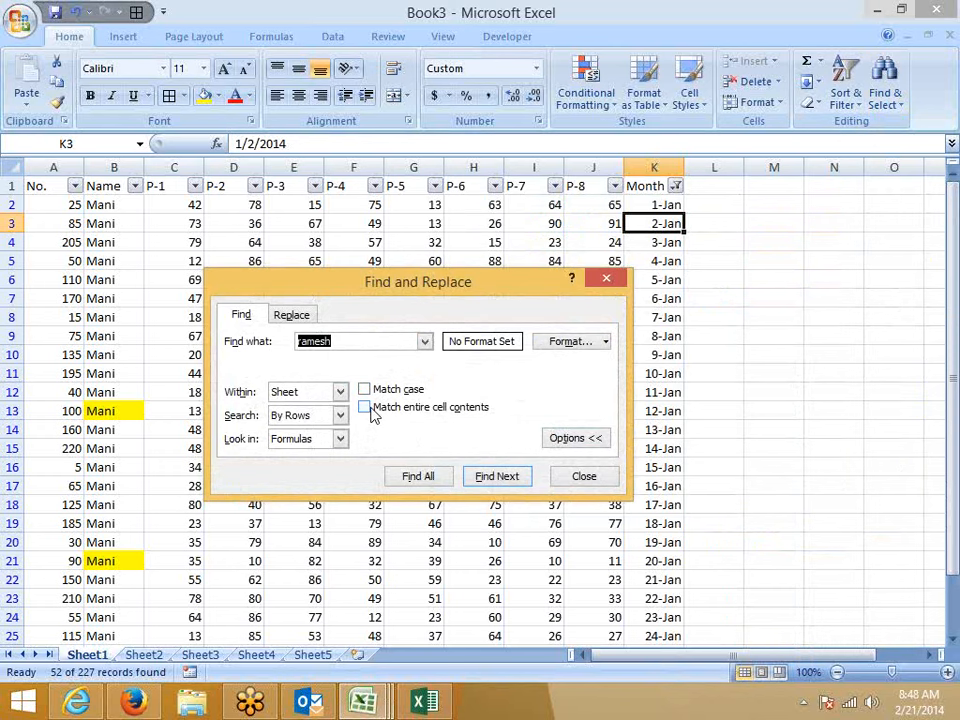
click(276, 398)
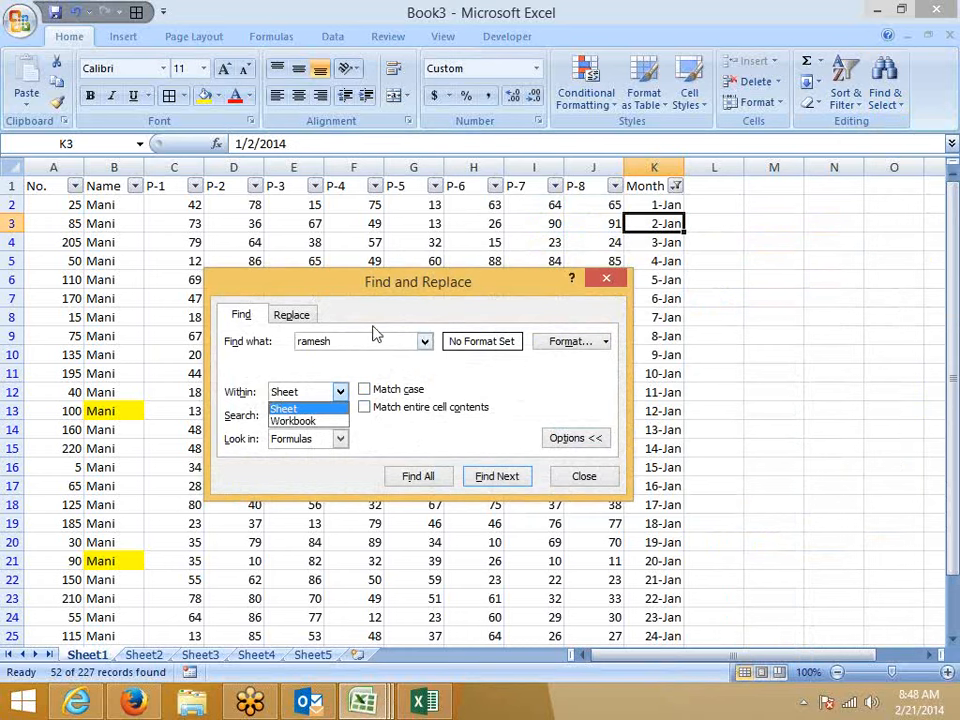
key(Escape)
click(606, 342)
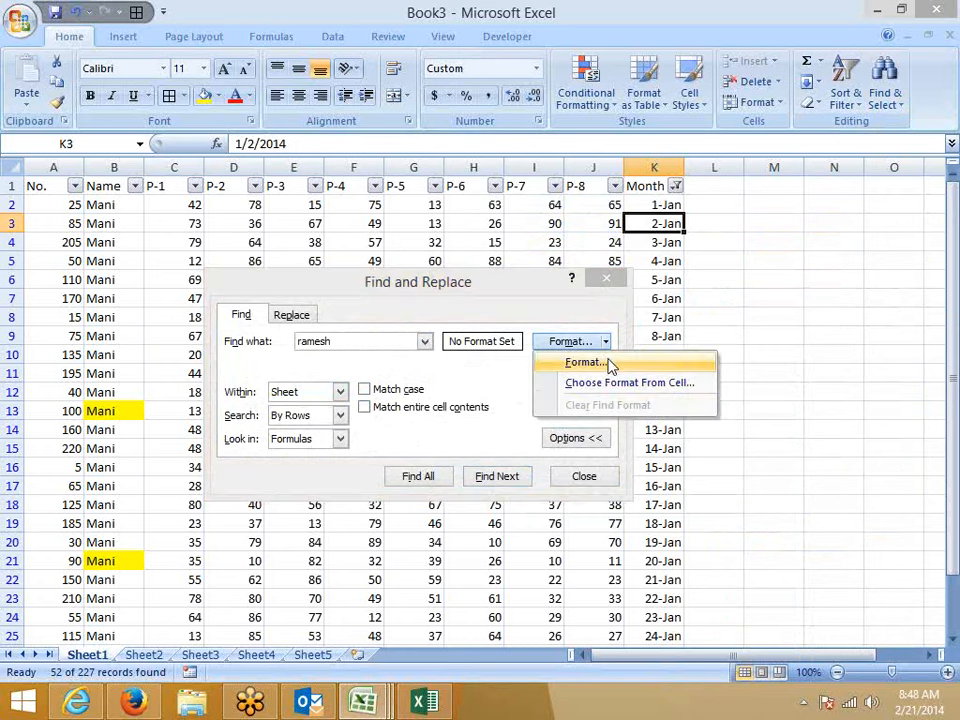
click(590, 363)
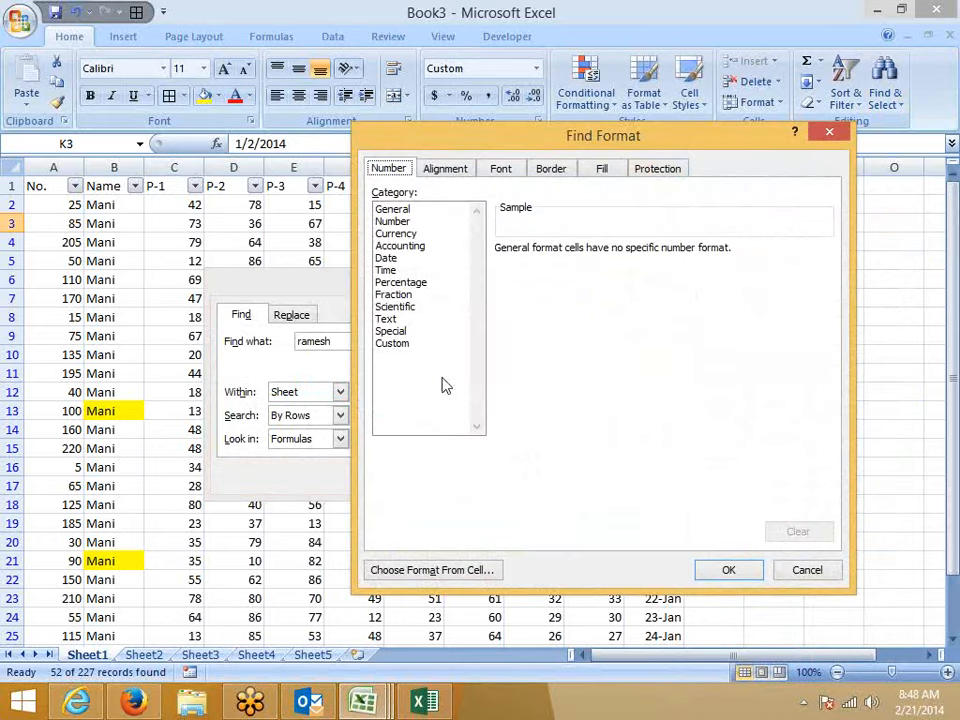
click(603, 168)
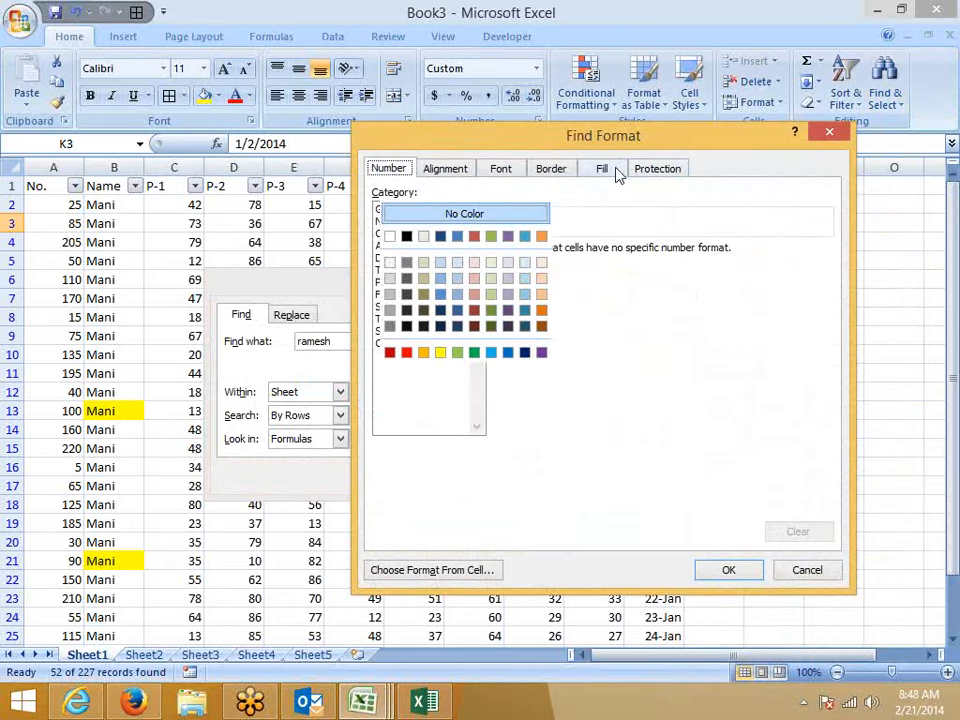
click(440, 352)
click(740, 572)
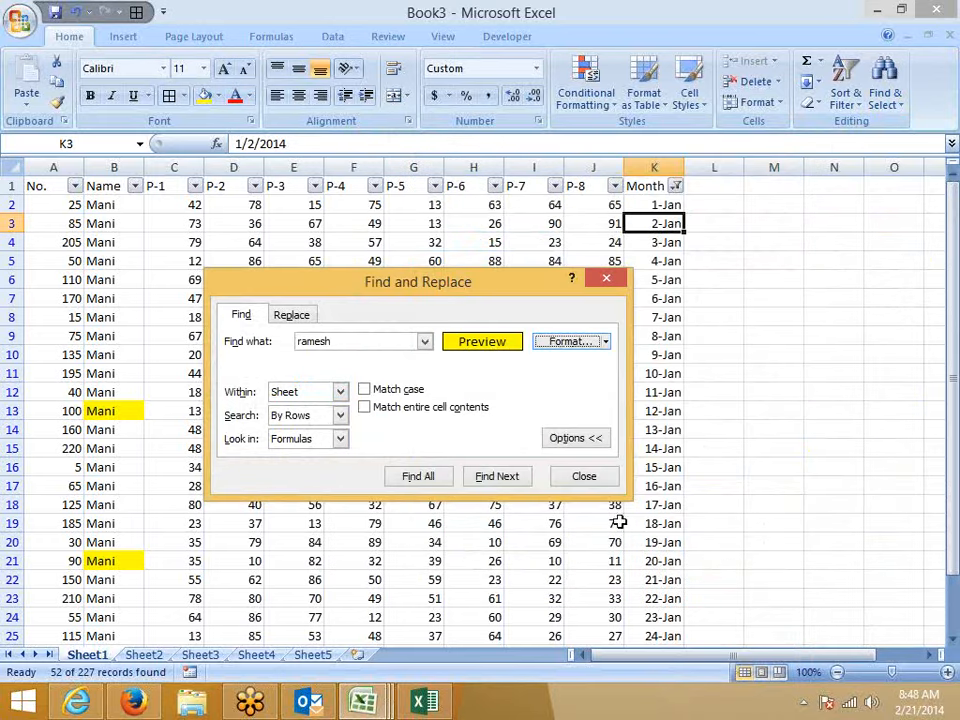
Step: Search the sheet for all yellow cells containing the name shown in cell B13
drag(336, 339, 242, 328)
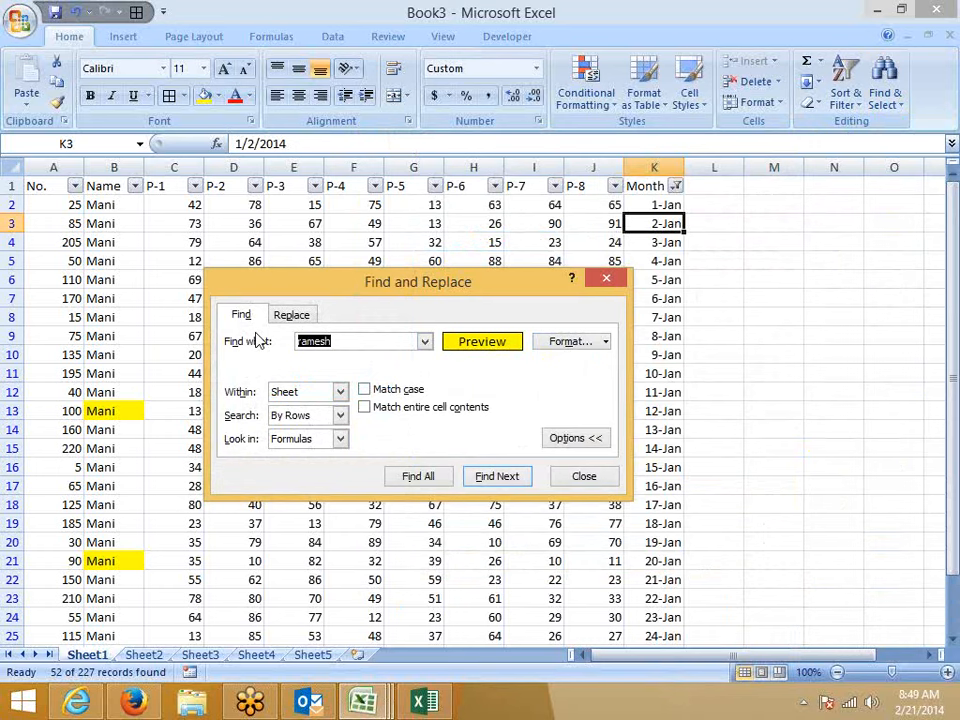
text(Mani)
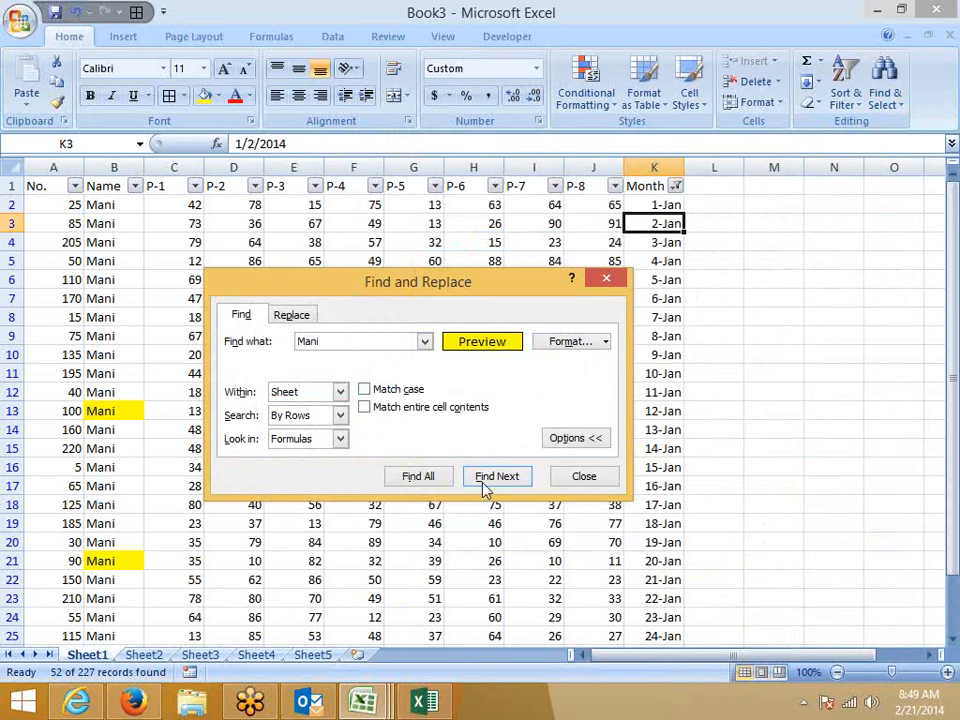
click(439, 478)
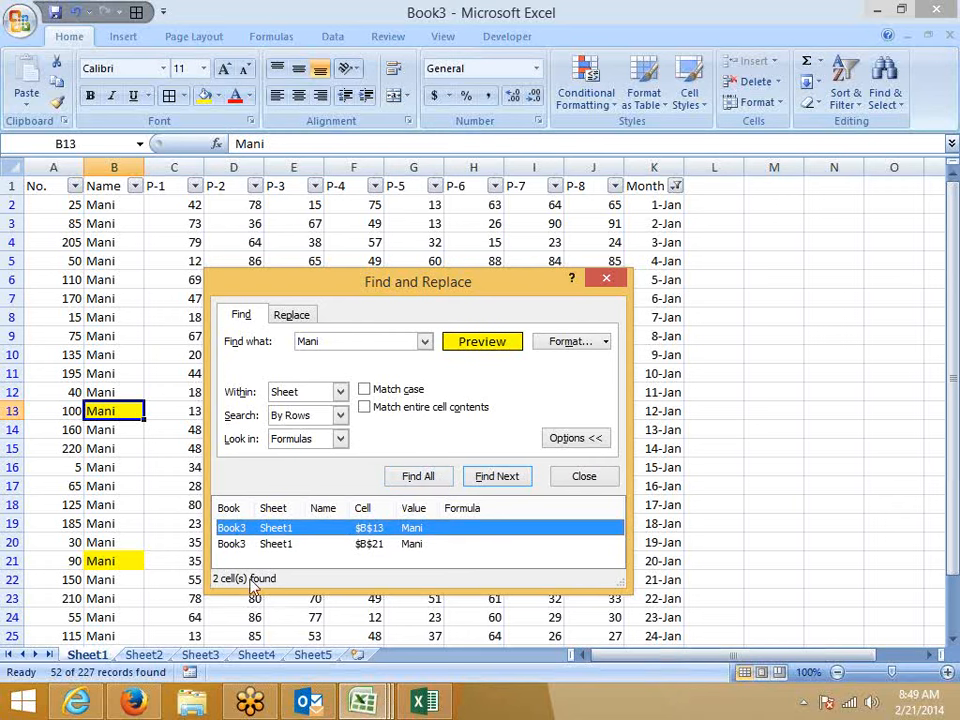
Step: Look over the Replace options, set the search to look in Comments, and close Find and Replace
click(293, 316)
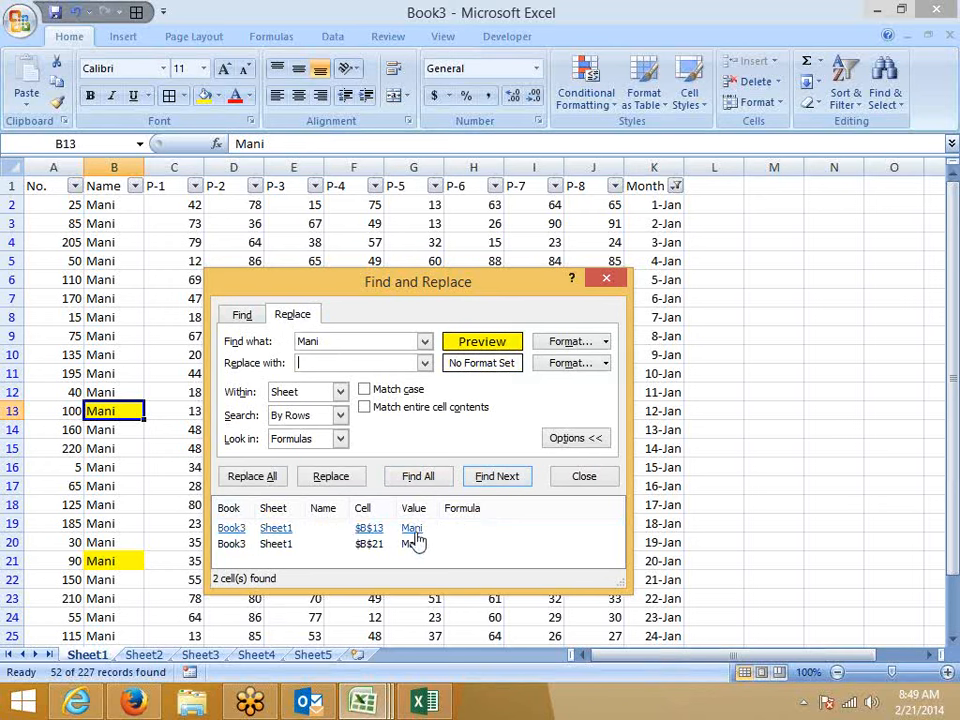
click(290, 440)
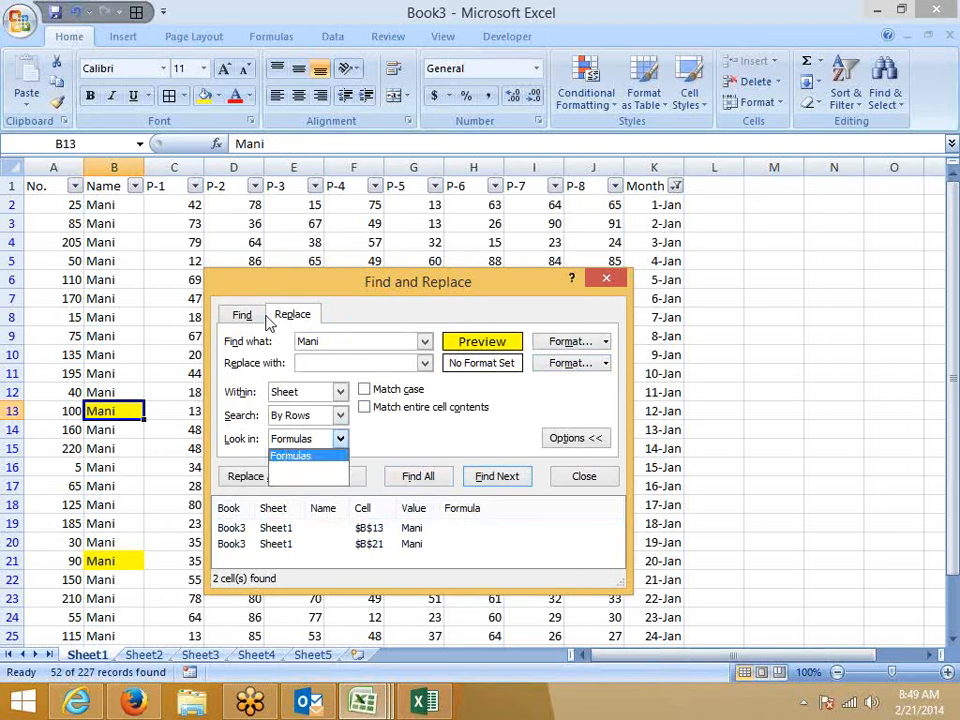
click(241, 316)
click(277, 443)
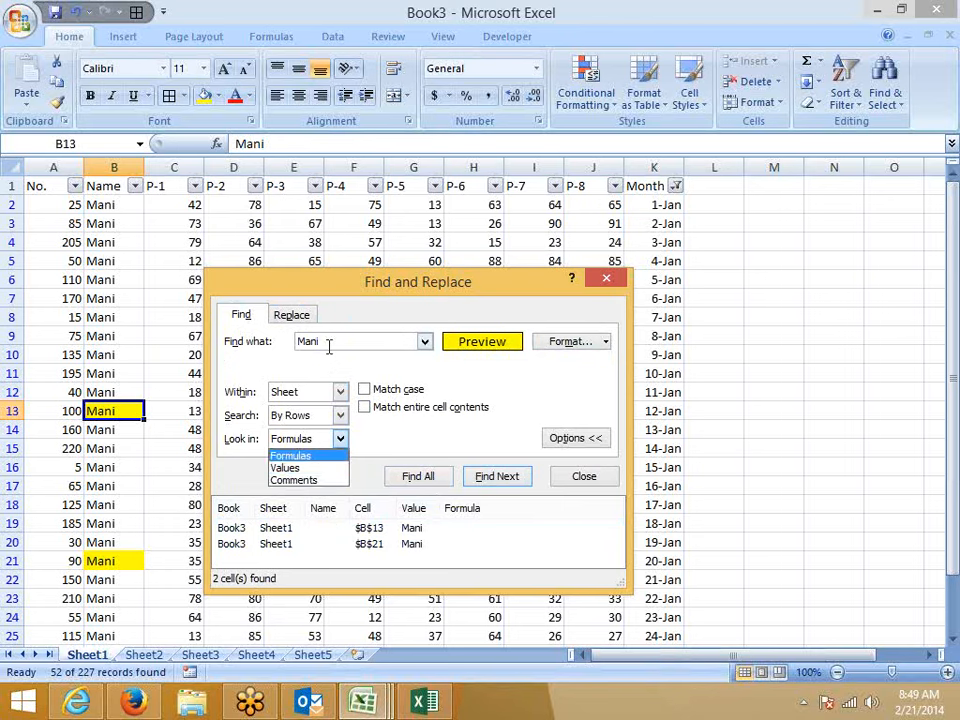
click(310, 480)
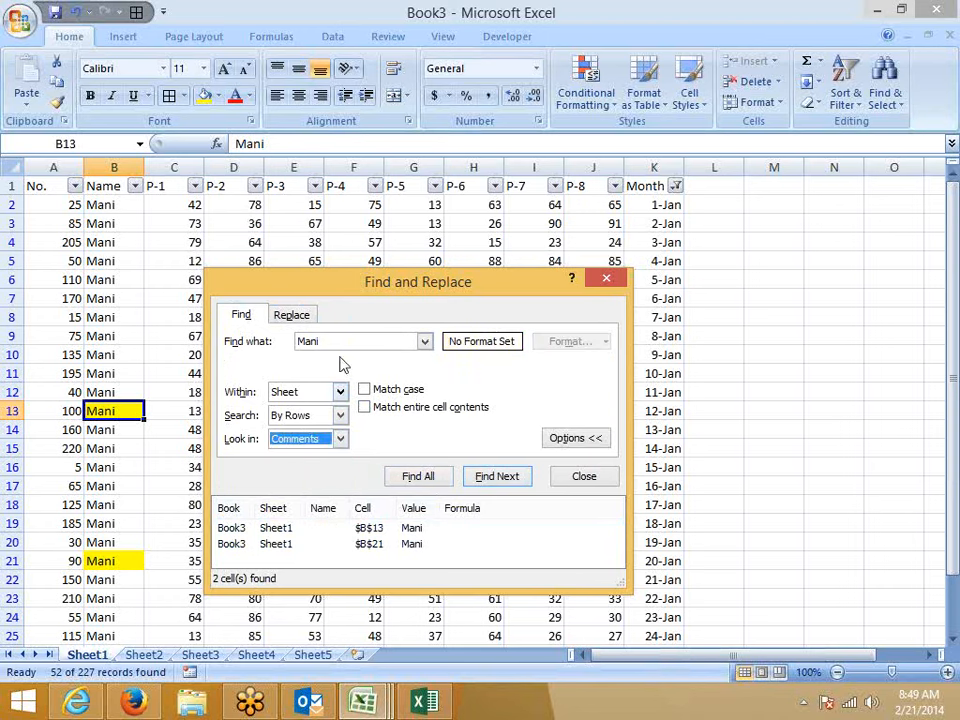
double_click(307, 341)
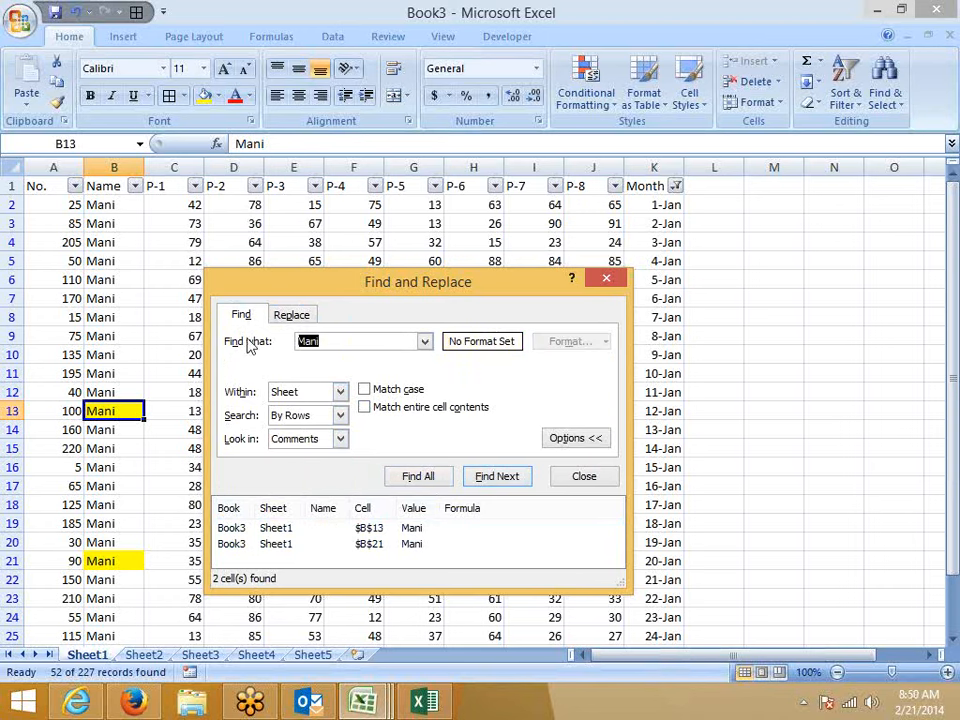
click(619, 288)
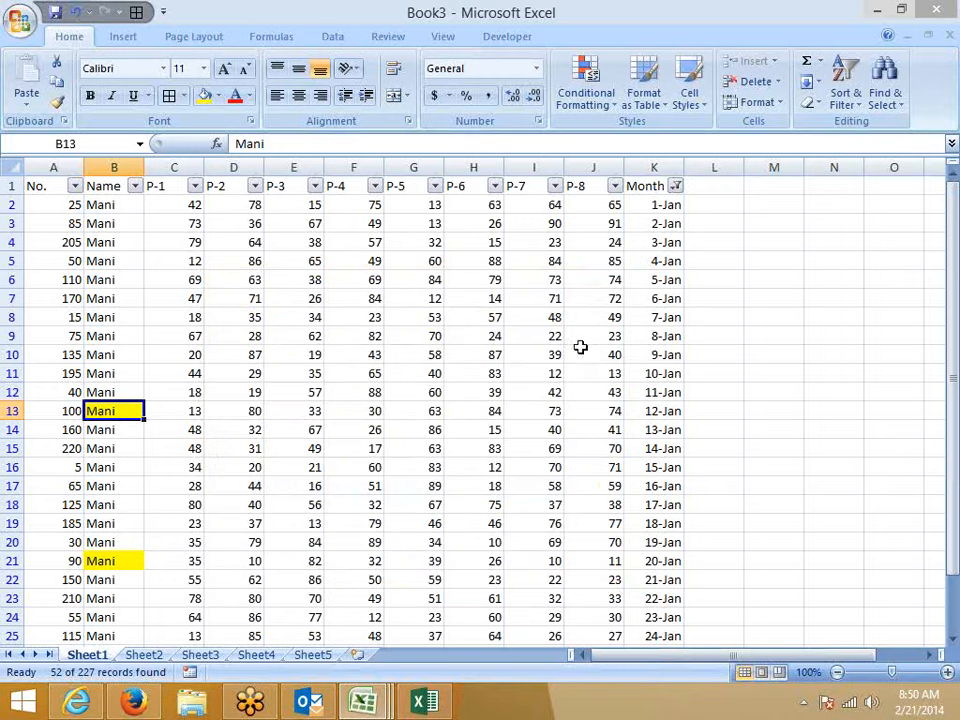
Step: Use Go To to jump to cell A1
click(884, 80)
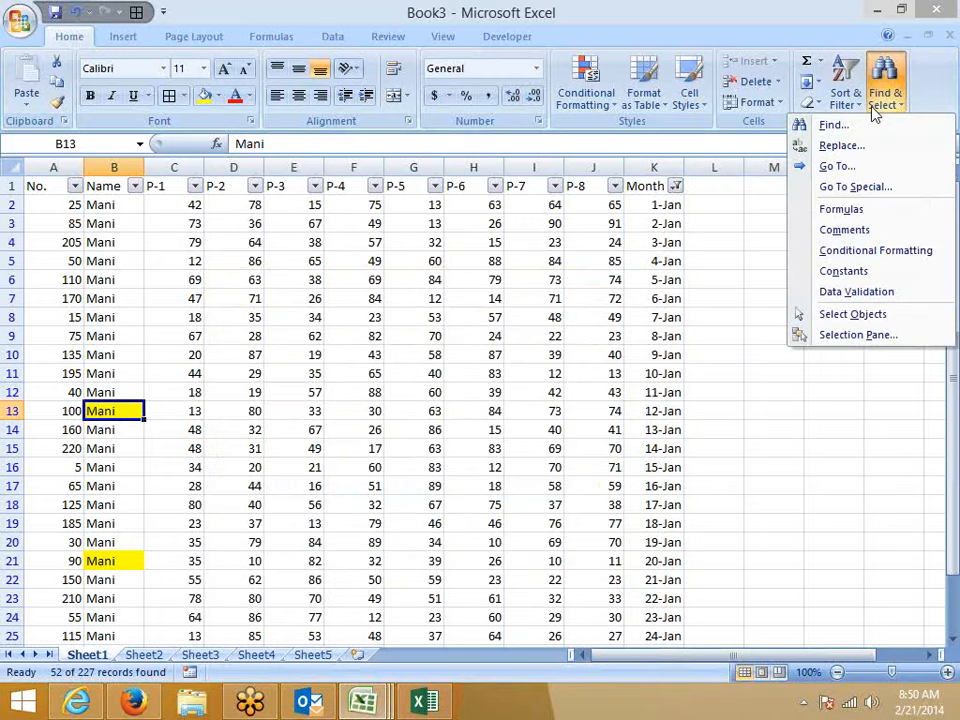
click(838, 166)
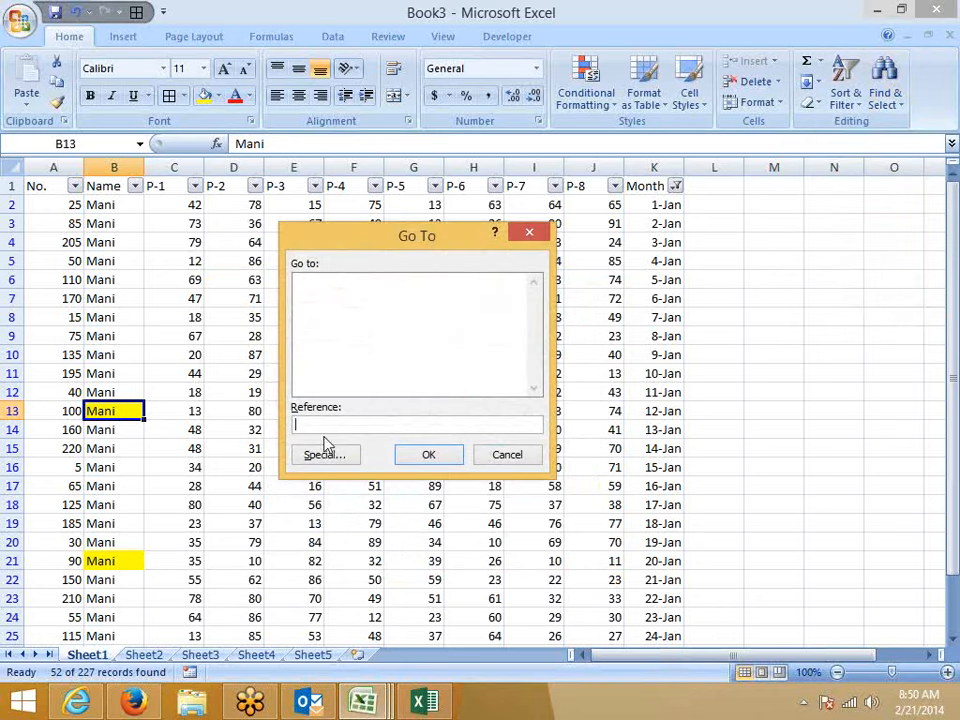
text(a1)
key(Return)
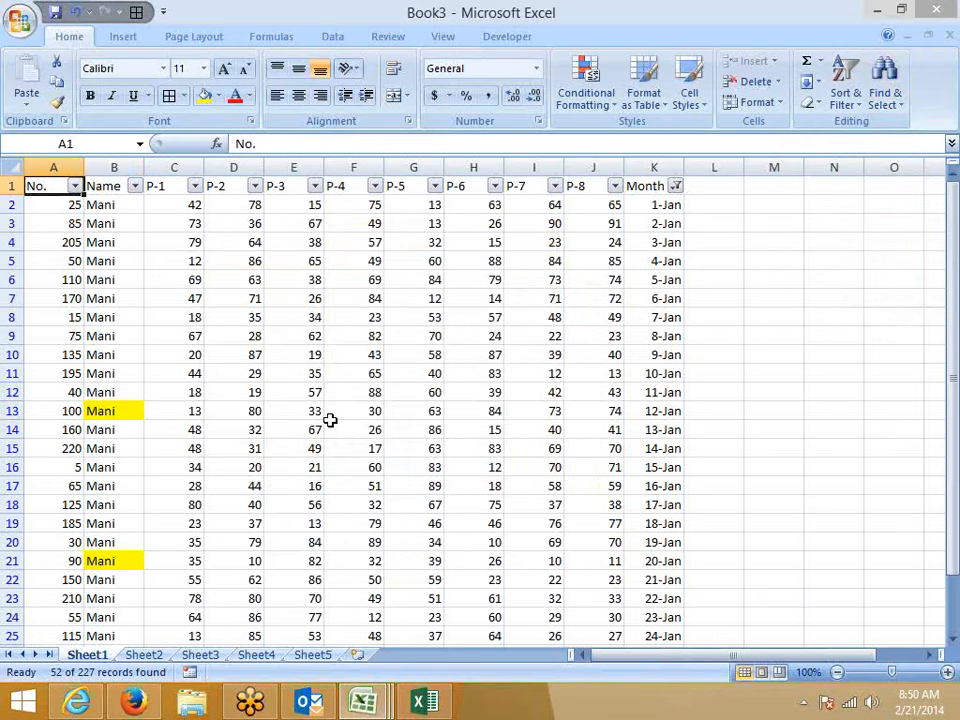
Step: Look over the selection options in Go To Special and close it without selecting anything
click(883, 90)
click(856, 188)
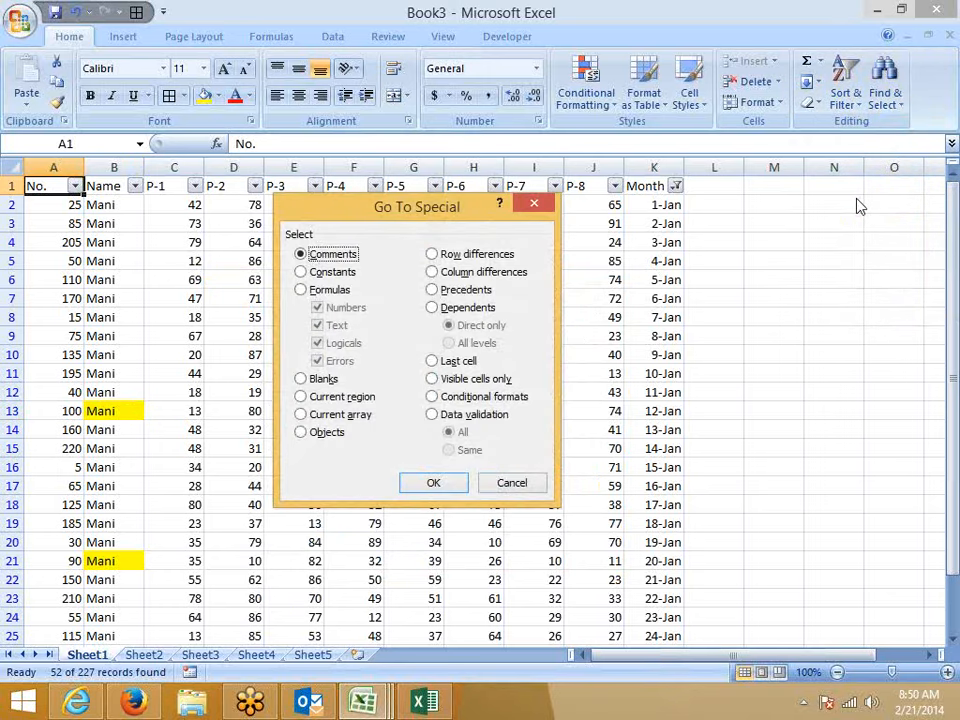
click(512, 483)
Step: On Sheet3, enter 52, 36, 52, 6, 69, 36, 25, 12, 36 and 52 down column A, starting in A1
click(152, 658)
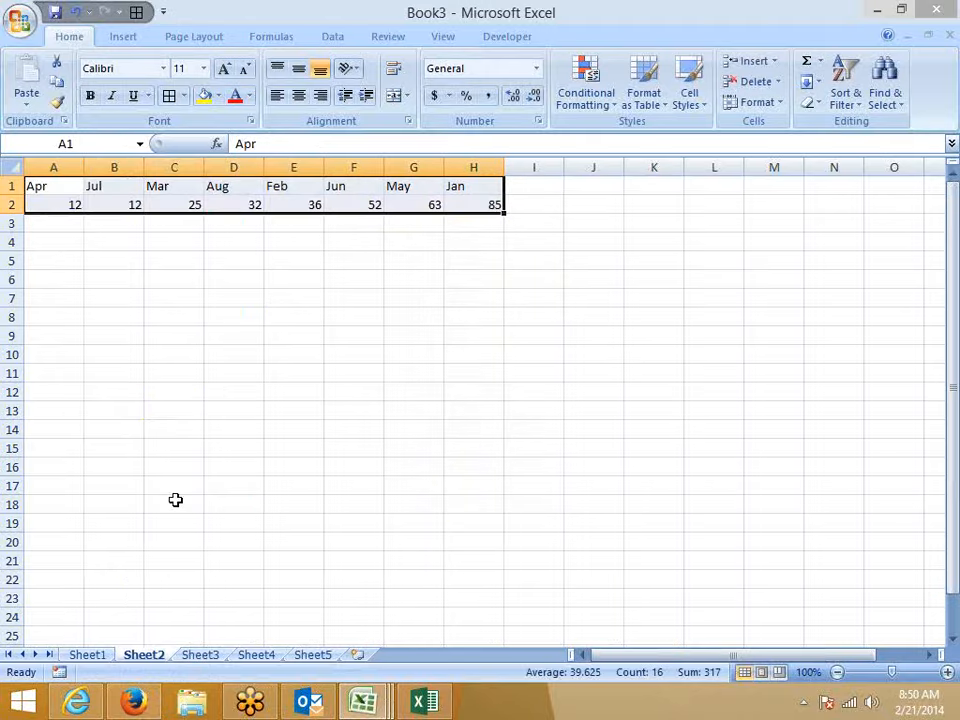
click(210, 658)
text(52)
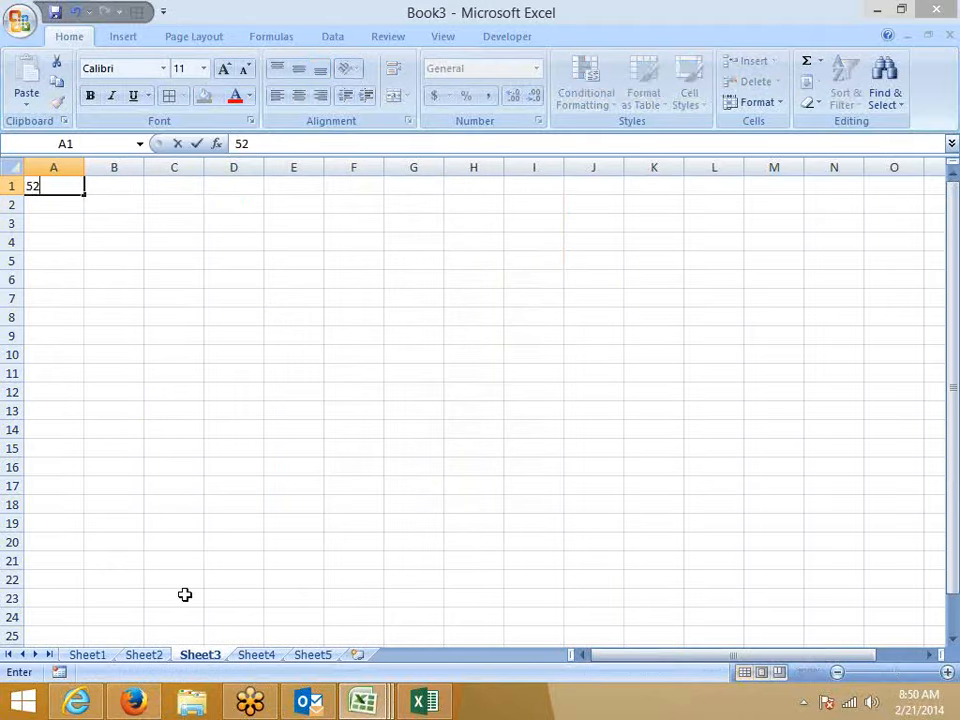
key(Return)
text(36)
key(Return)
text(52)
key(Return)
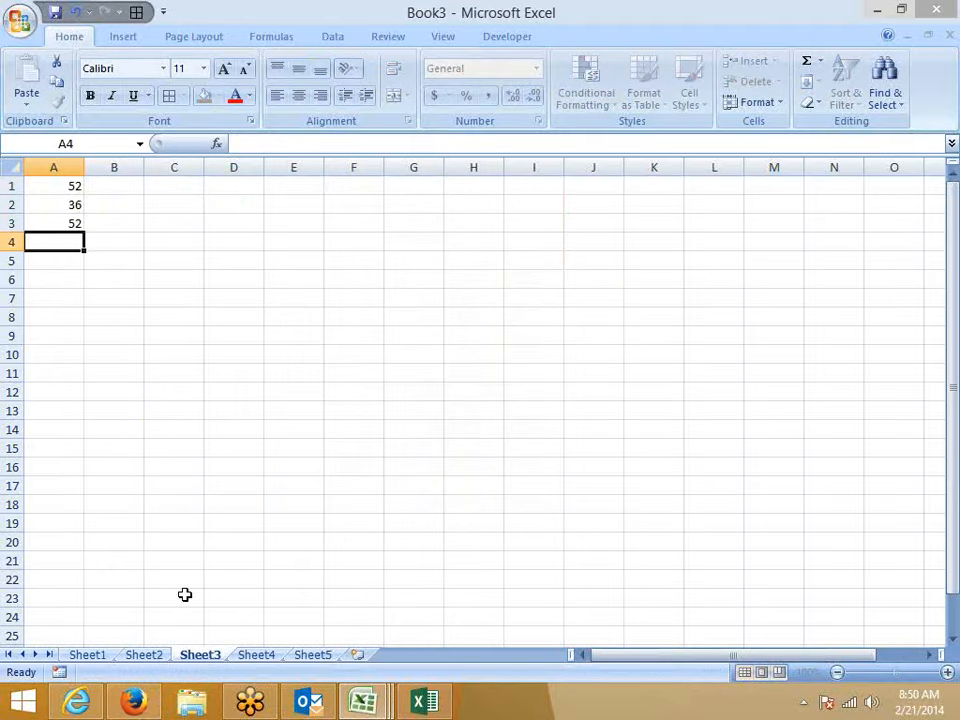
text(6)
key(Return)
text(69)
key(Return)
text(36)
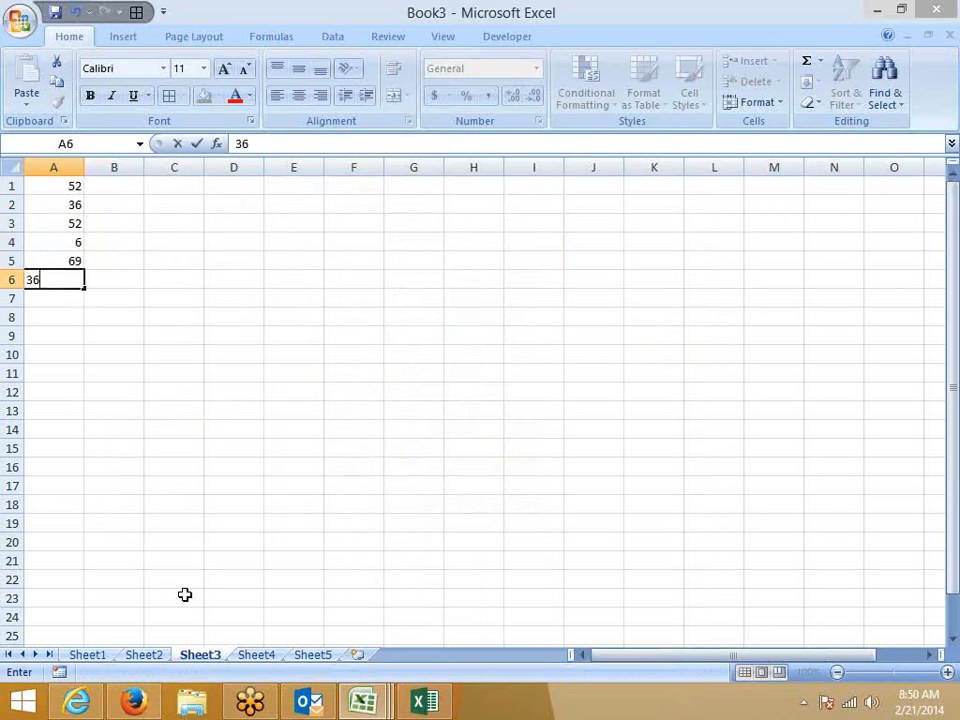
key(Return)
text(25)
key(Return)
text(12)
key(Return)
text(36)
key(Return)
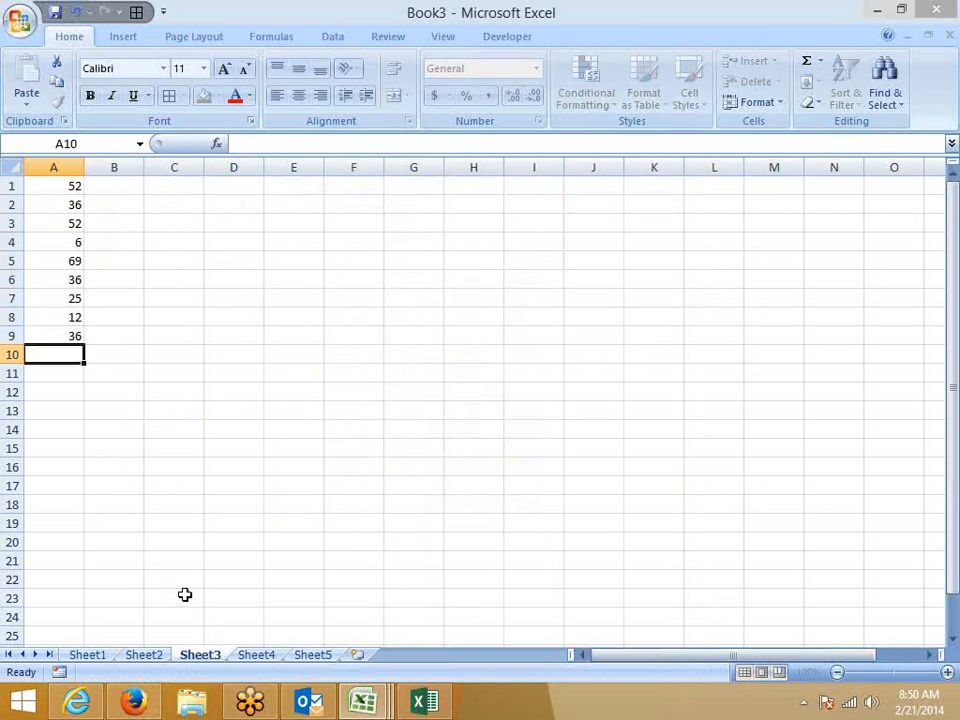
text(52)
key(Return)
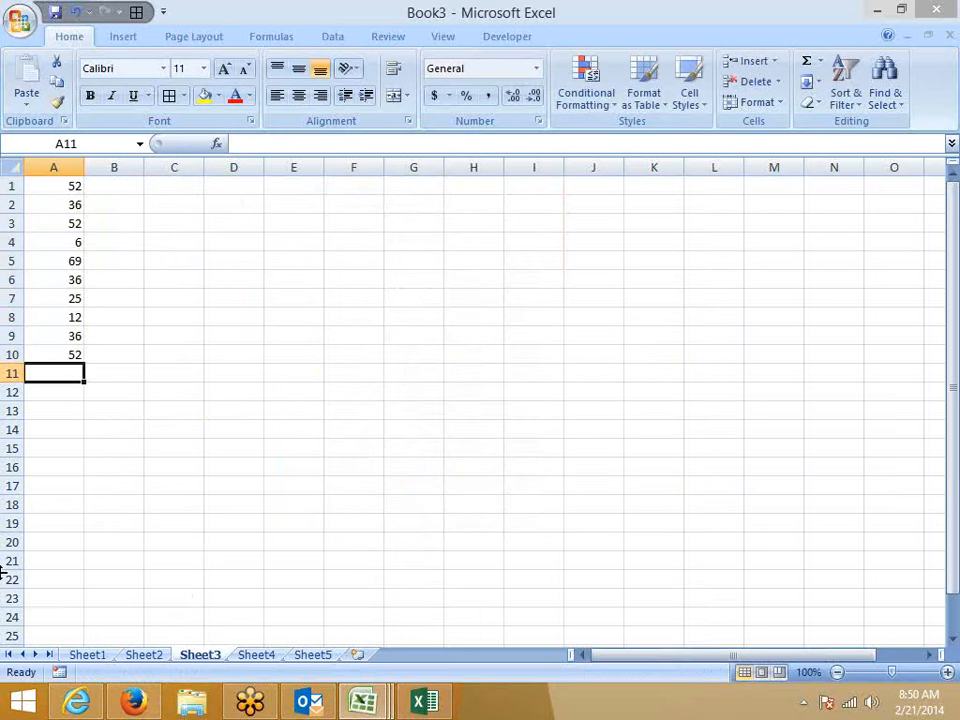
Step: Hide rows 4 to 6 of Sheet3
drag(15, 251, 7, 283)
right_click(7, 283)
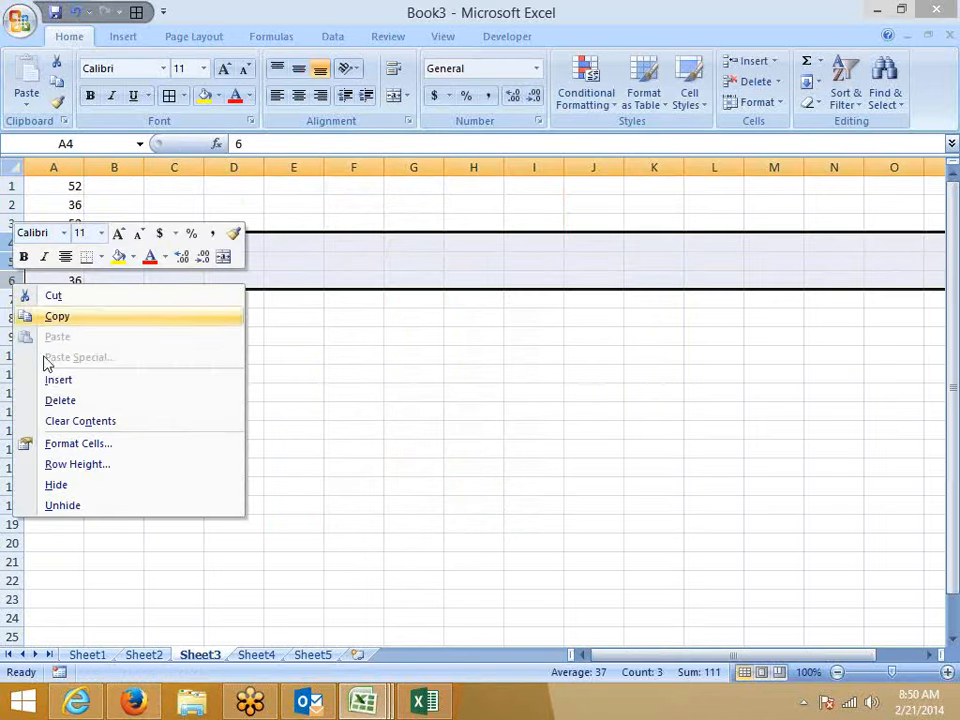
click(64, 486)
Step: Try copying A1:A10 across the hidden rows to C17, and undo the paste
drag(47, 184, 44, 298)
key(ctrl+c)
click(163, 427)
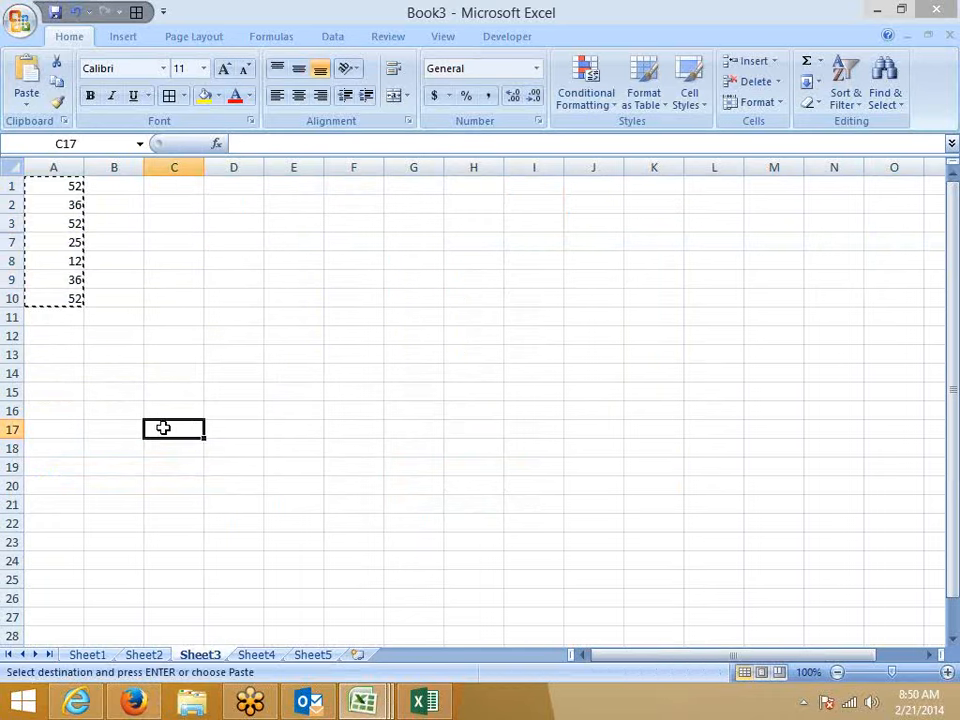
key(ctrl+v)
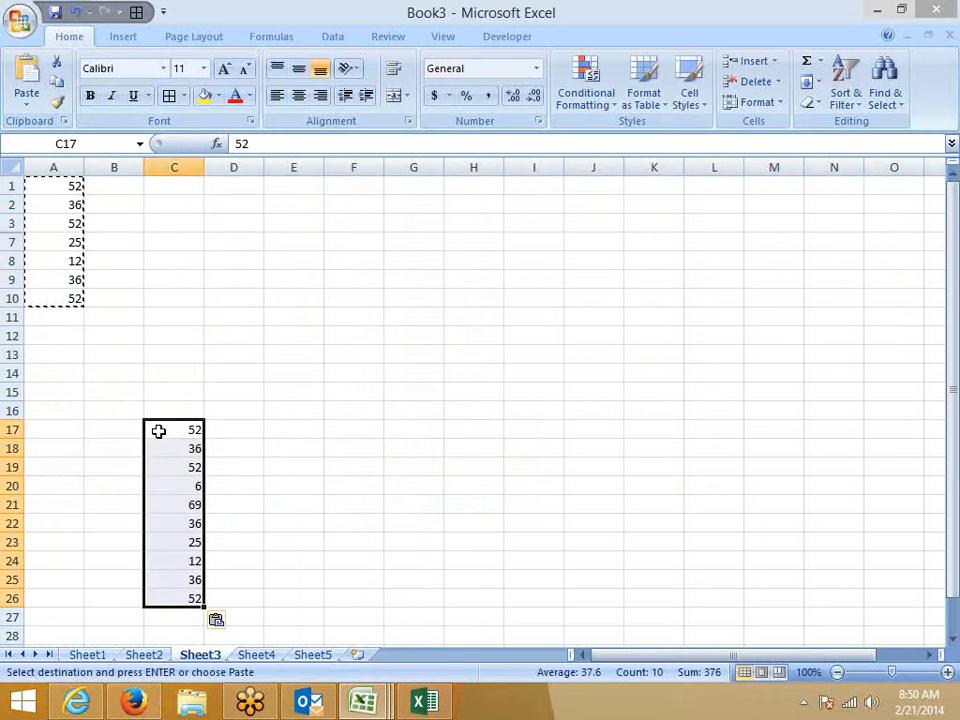
key(ctrl+z)
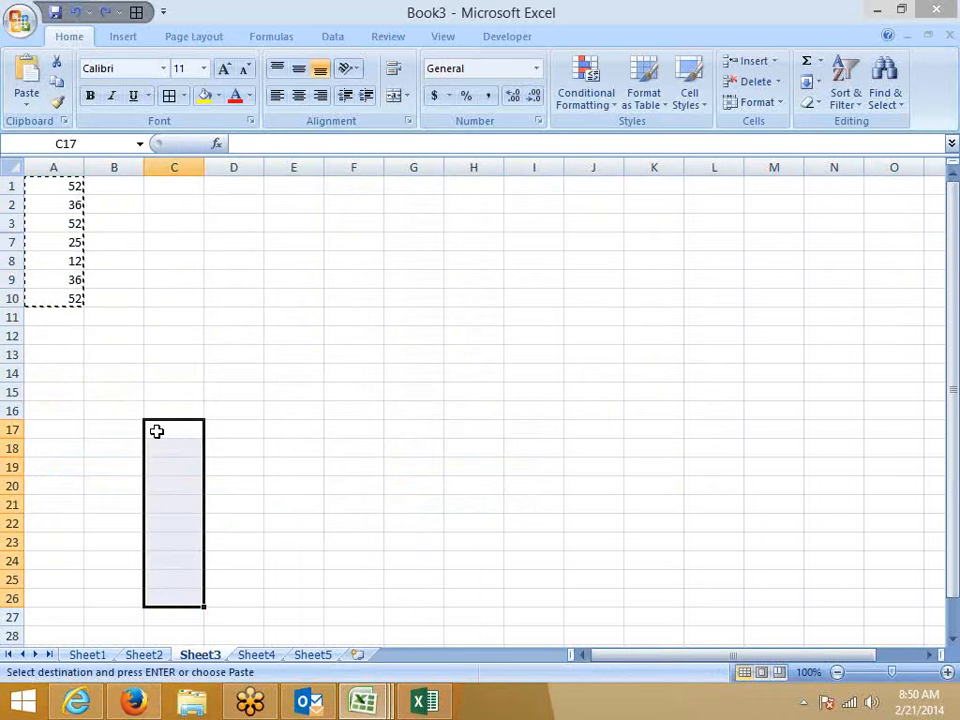
key(Escape)
Step: Restrict the selection of A1:A10 to its visible cells only with Go To Special
click(54, 186)
drag(54, 243, 54, 298)
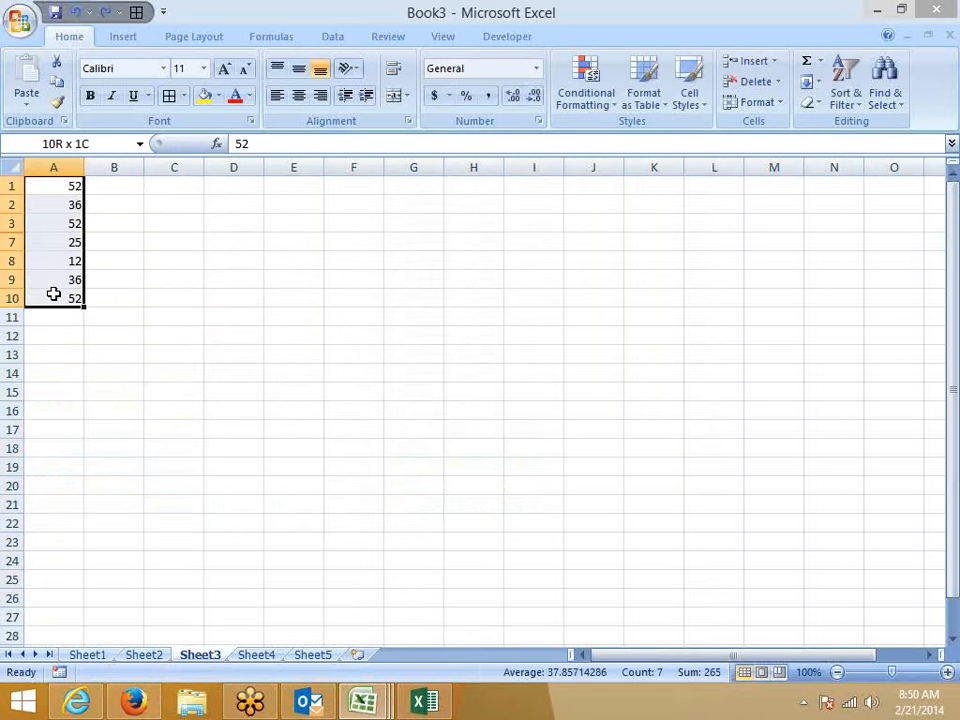
key(ctrl+g)
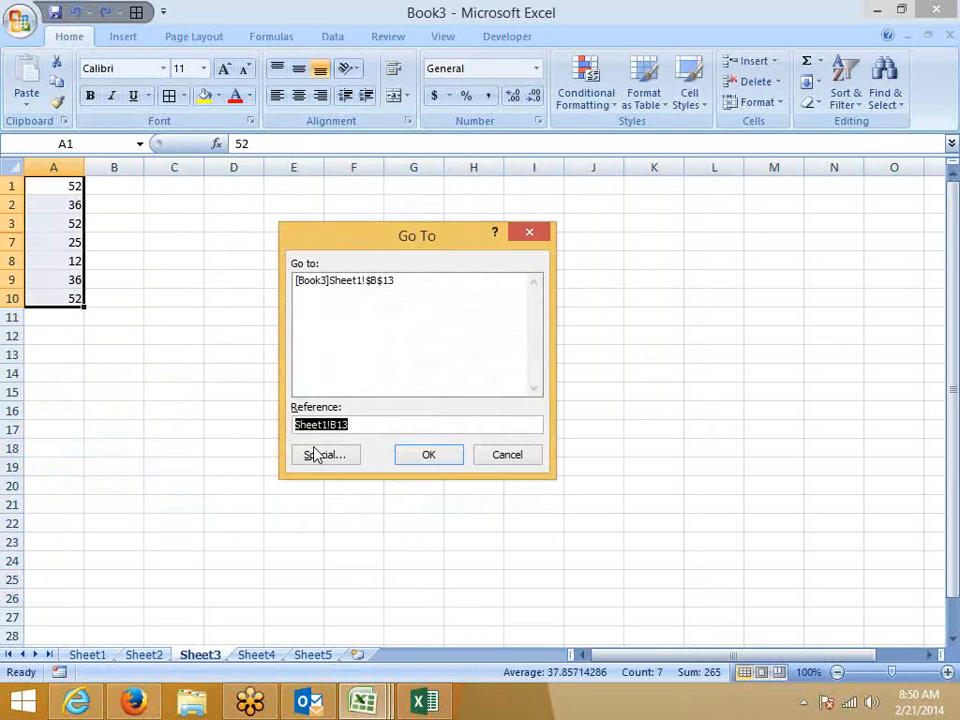
click(316, 453)
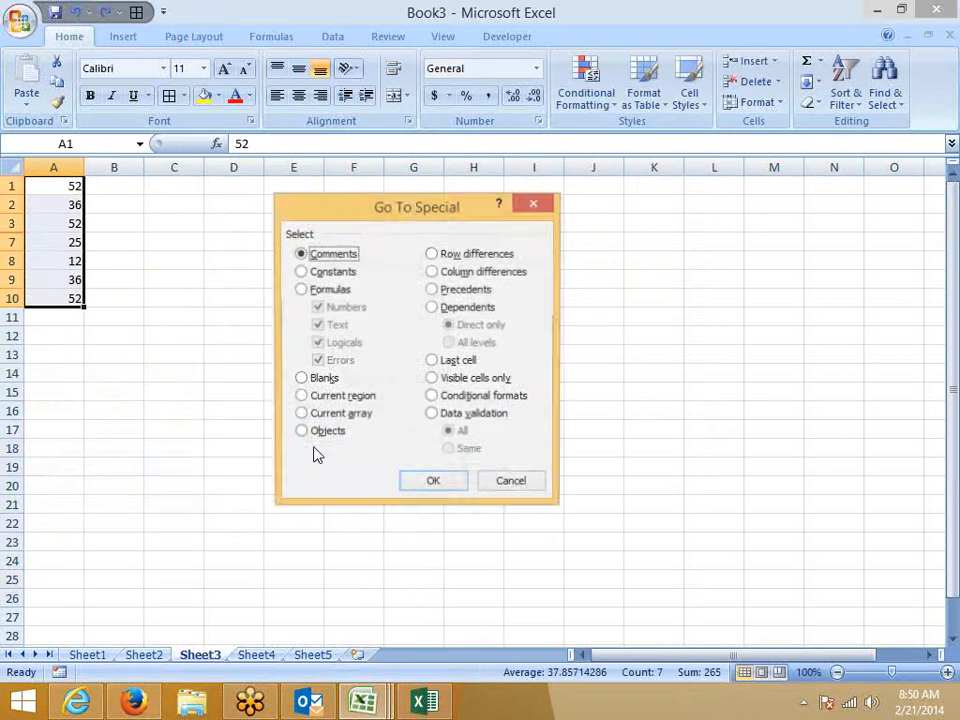
click(430, 378)
click(440, 488)
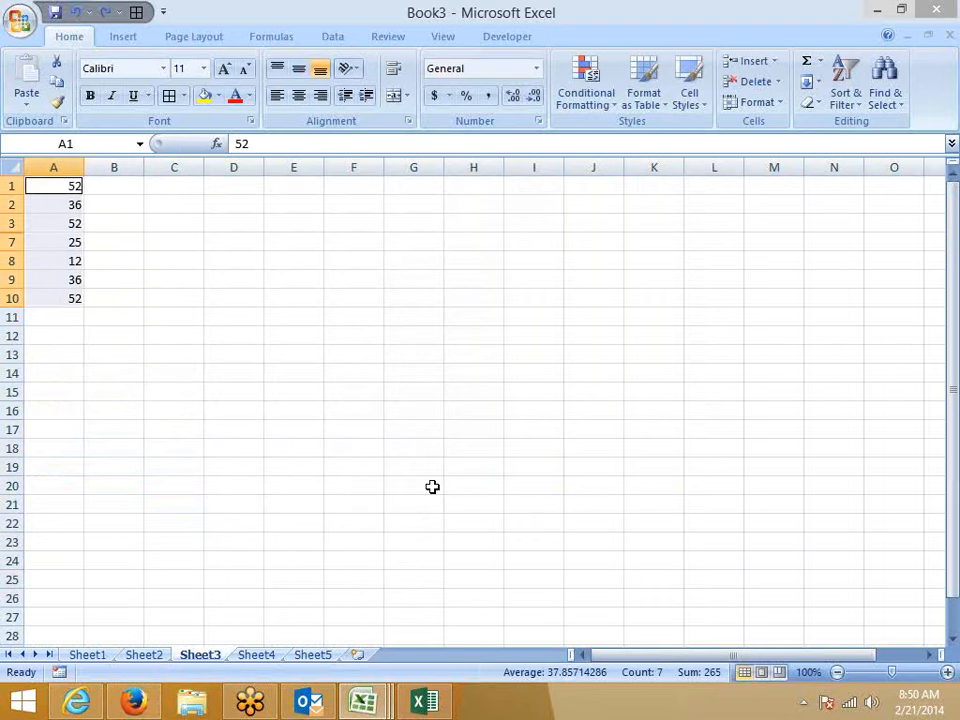
Step: Copy the selected visible cells of column A and paste them starting at F21
key(ctrl+c)
click(347, 508)
key(ctrl+v)
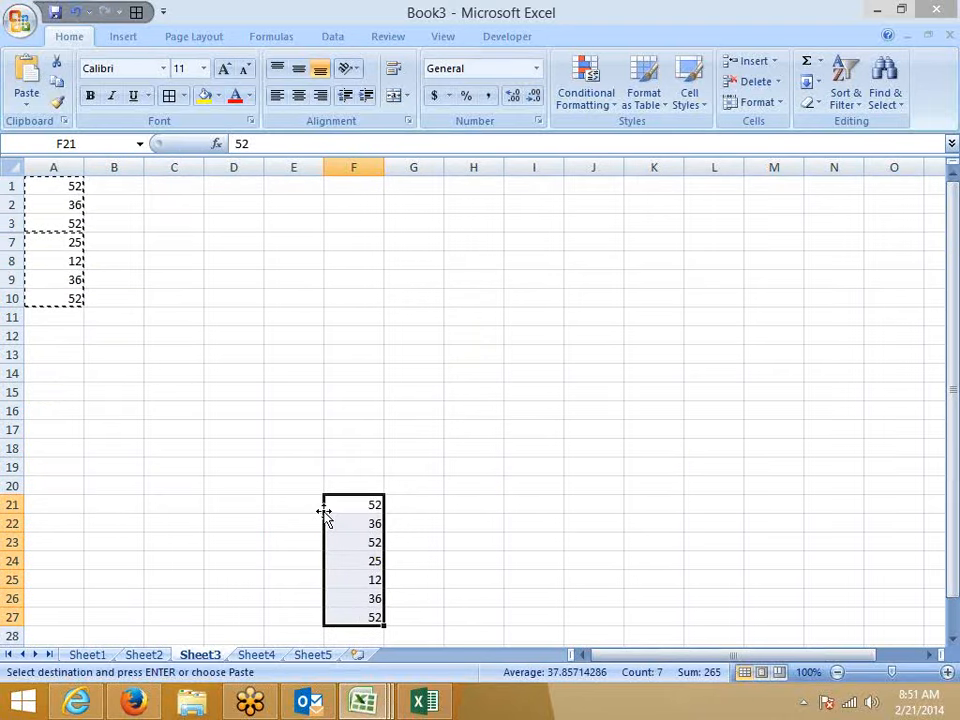
click(228, 375)
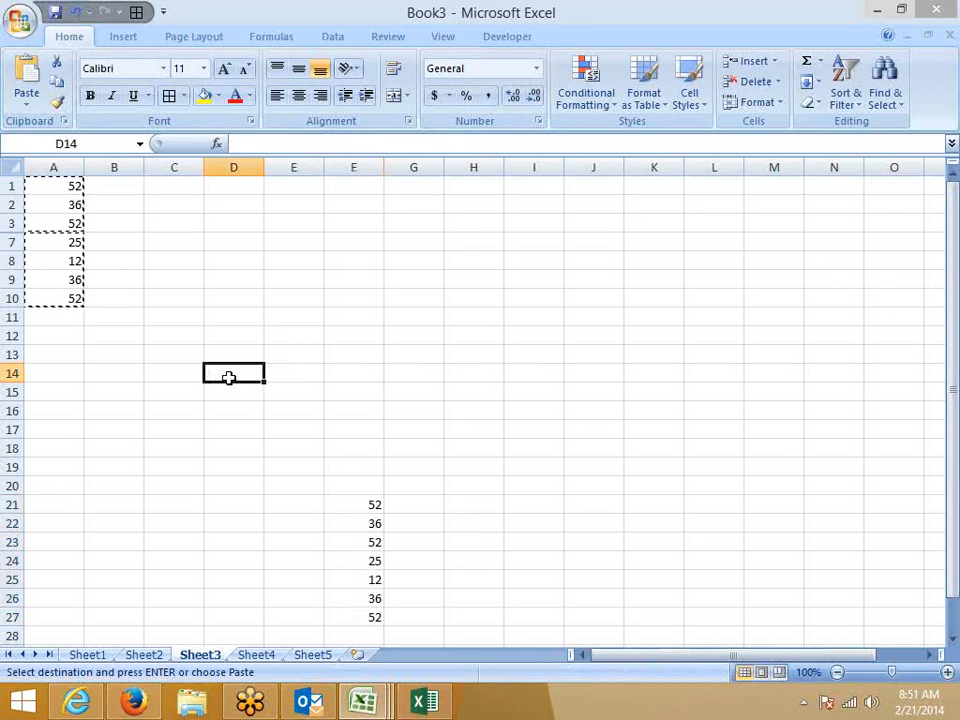
Step: Examine the Comments and Constants options of Go To Special, including the Numbers, Text, Logicals and Errors sub-options
click(884, 100)
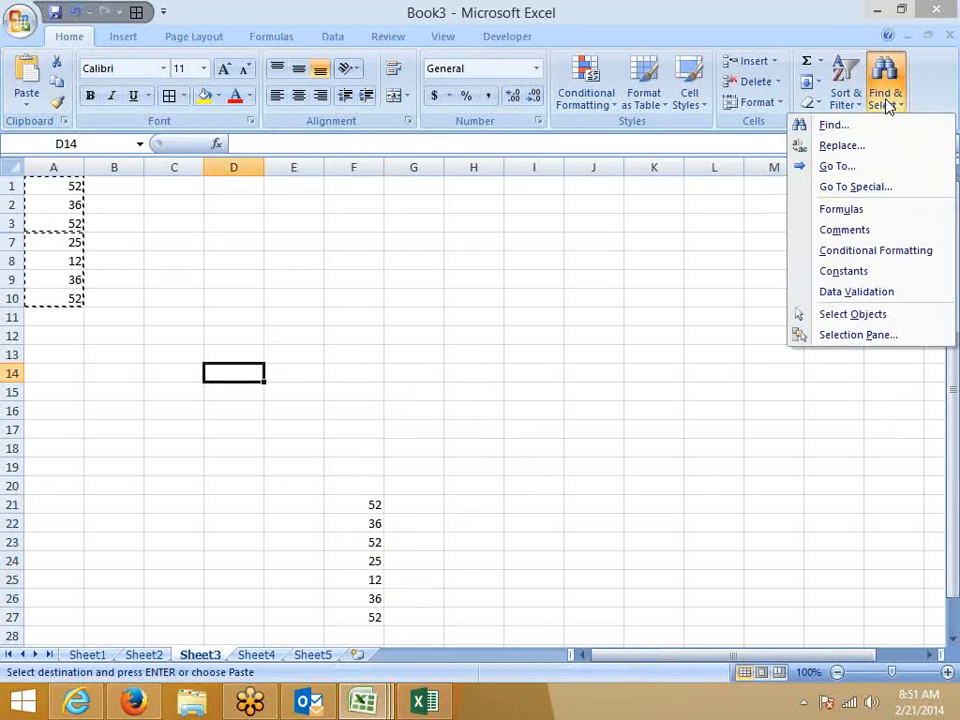
click(853, 188)
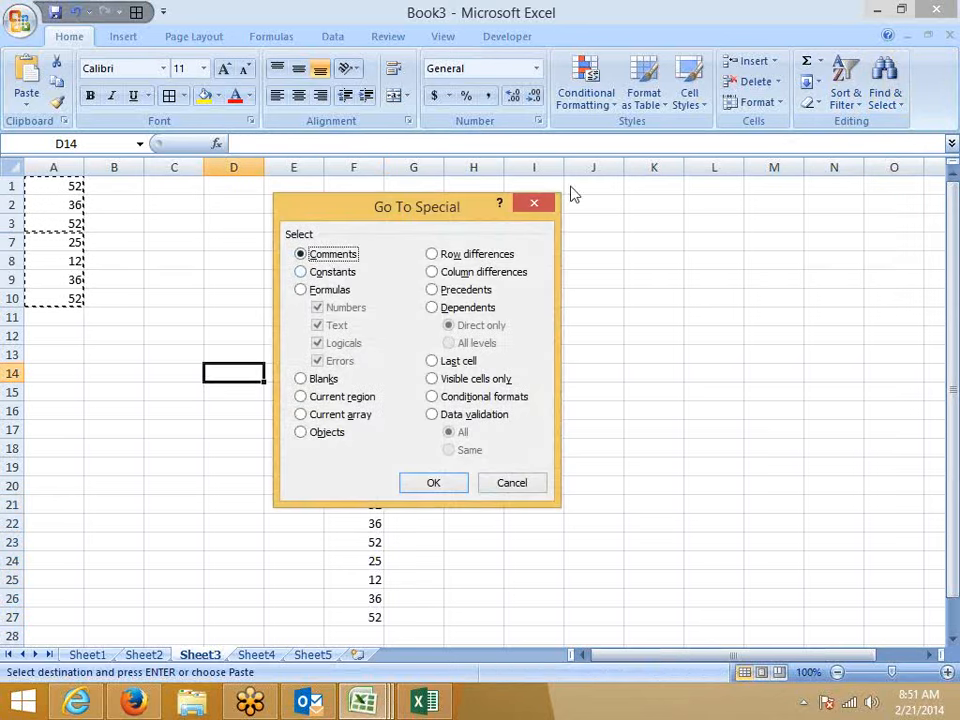
click(332, 274)
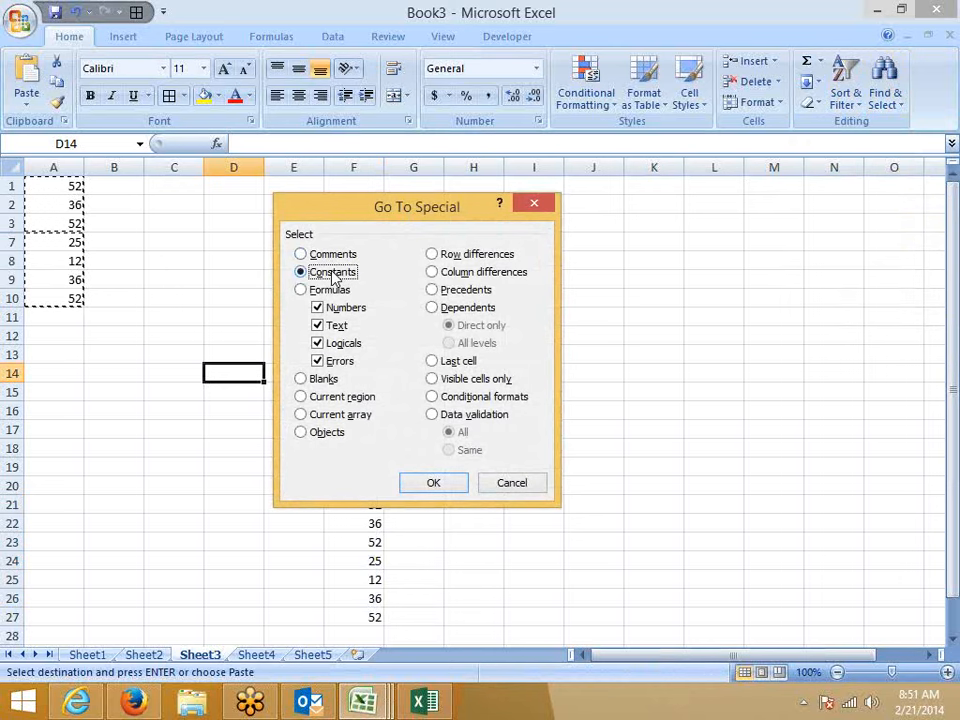
click(332, 258)
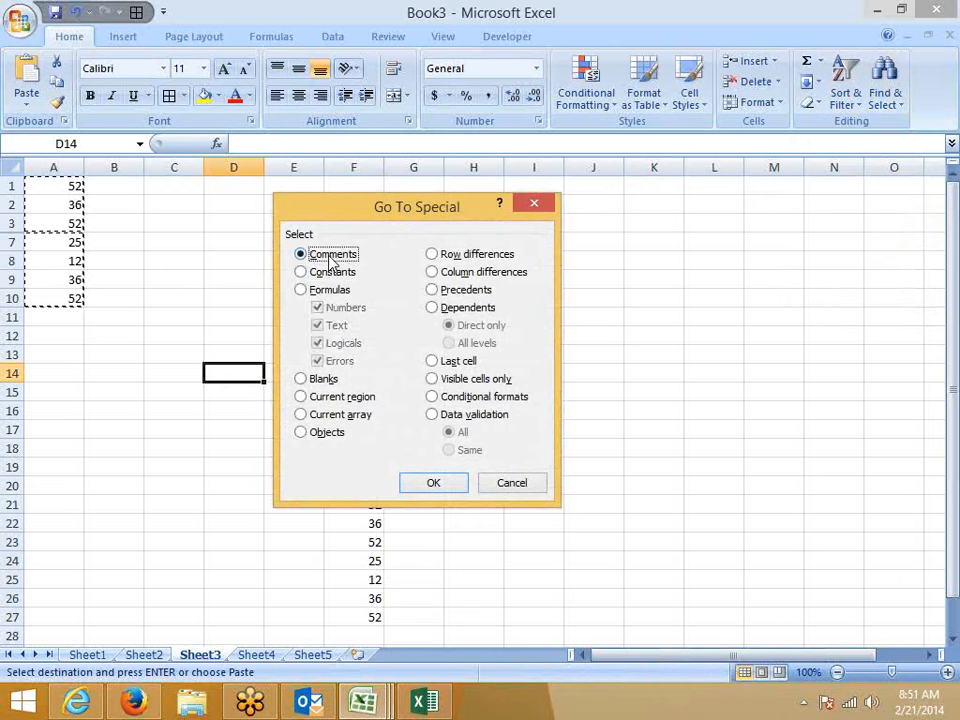
click(332, 272)
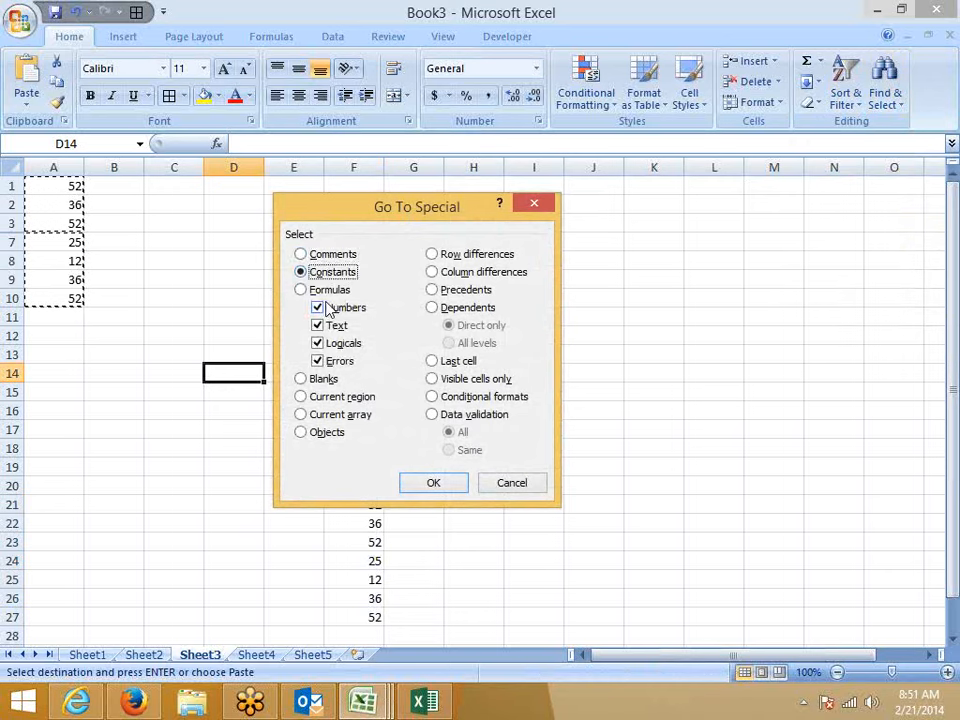
click(318, 326)
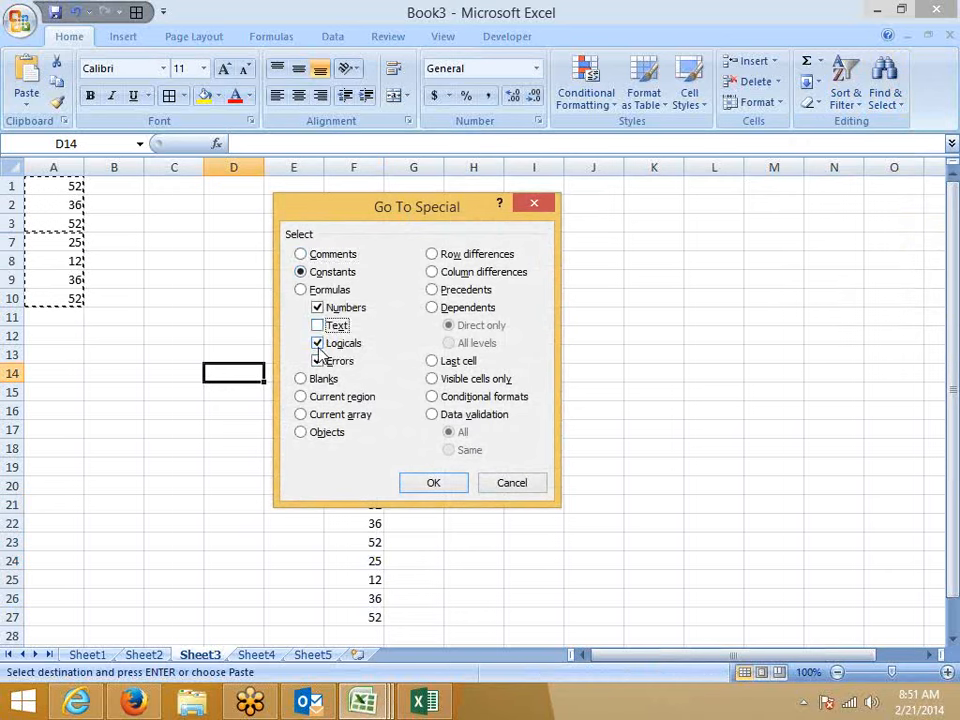
click(318, 343)
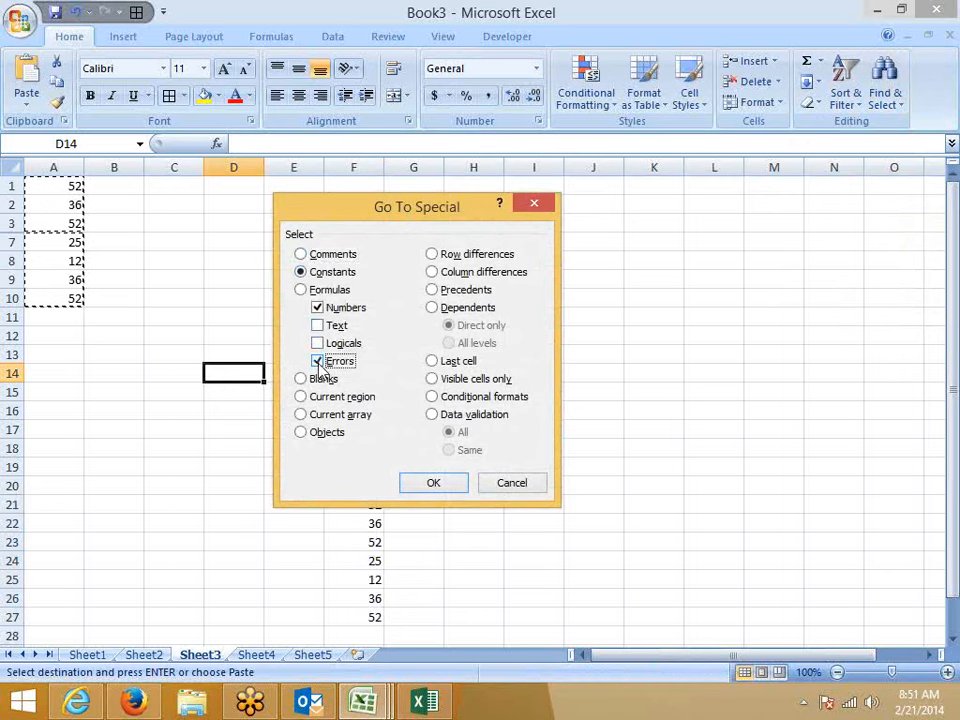
click(318, 361)
click(318, 361)
click(318, 343)
click(318, 326)
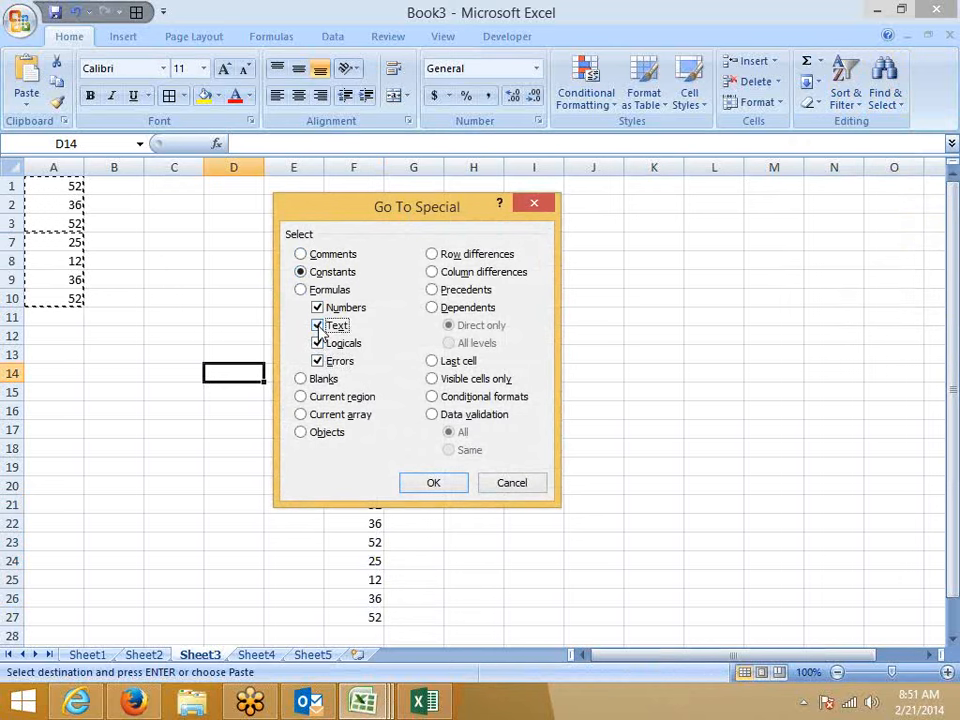
Step: Examine the Formulas, Conditional formats and Data validation options of Go To Special, and close the dialog without selecting
click(318, 292)
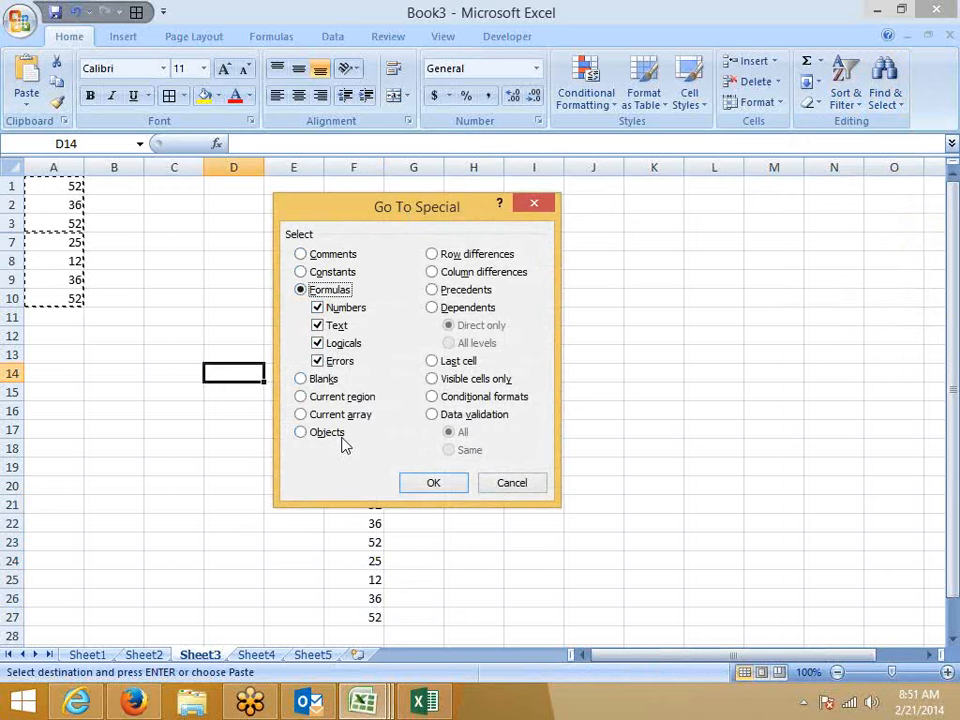
click(436, 399)
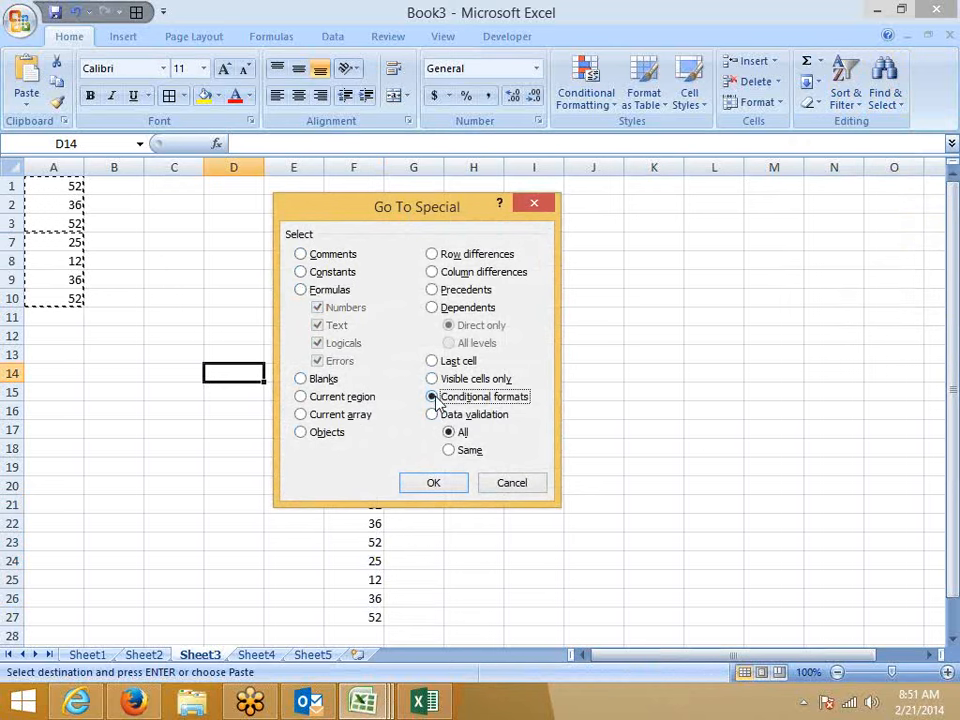
click(440, 415)
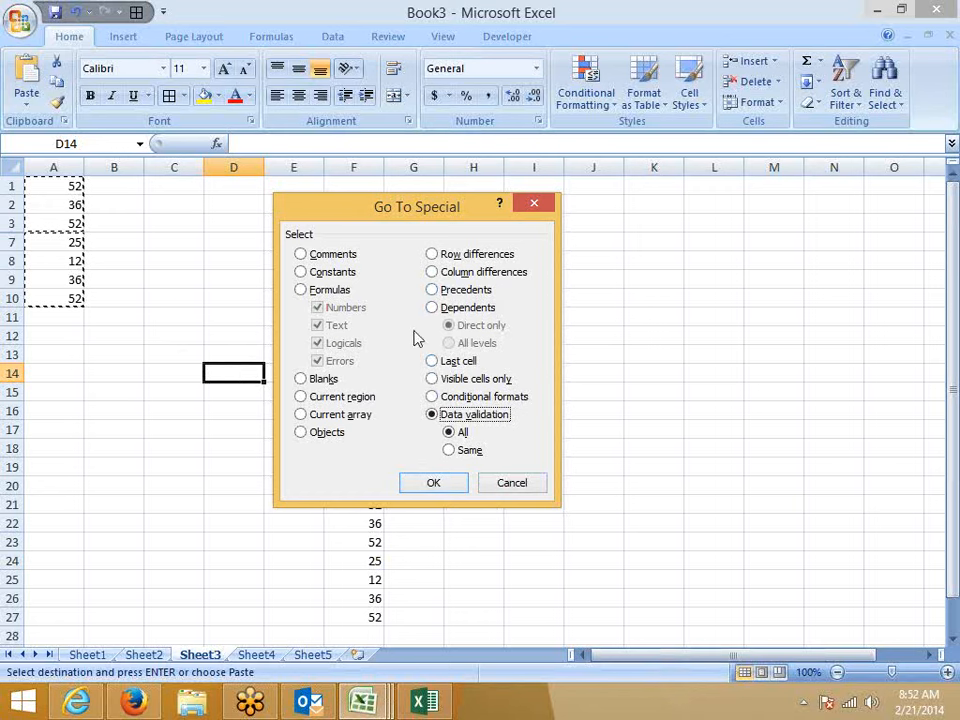
click(540, 201)
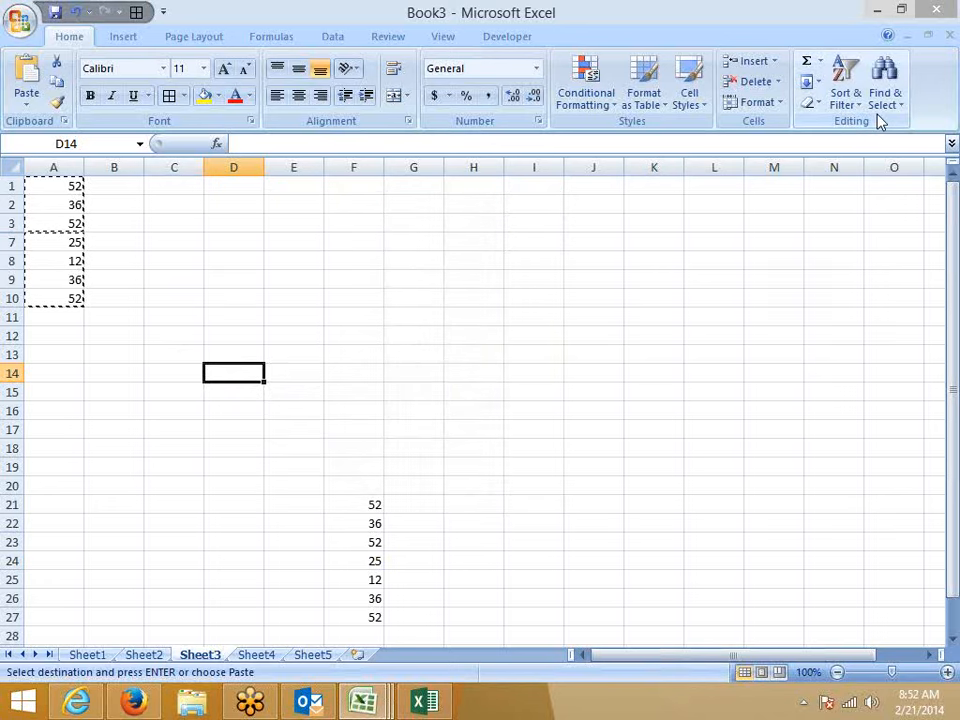